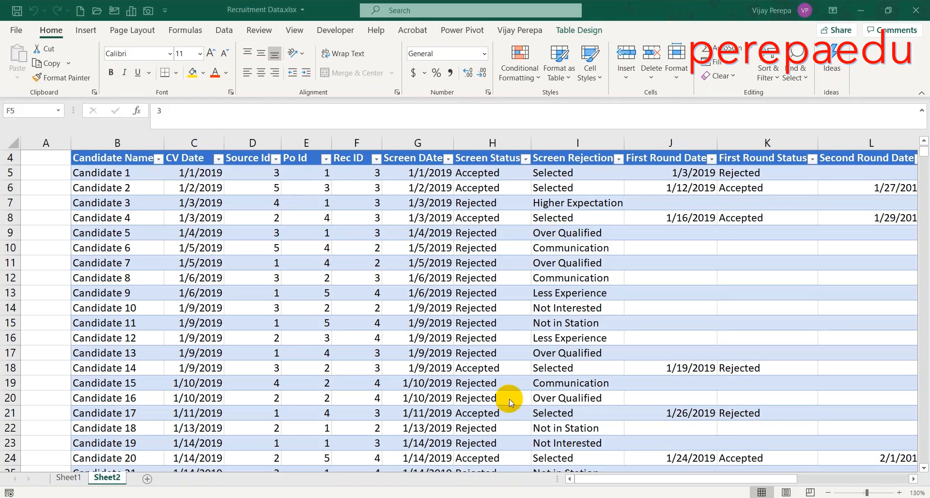
Step: Switch to Power BI Desktop and open the Power Query Editor for the blank report
{"action": "key", "text": "alt+Tab"}
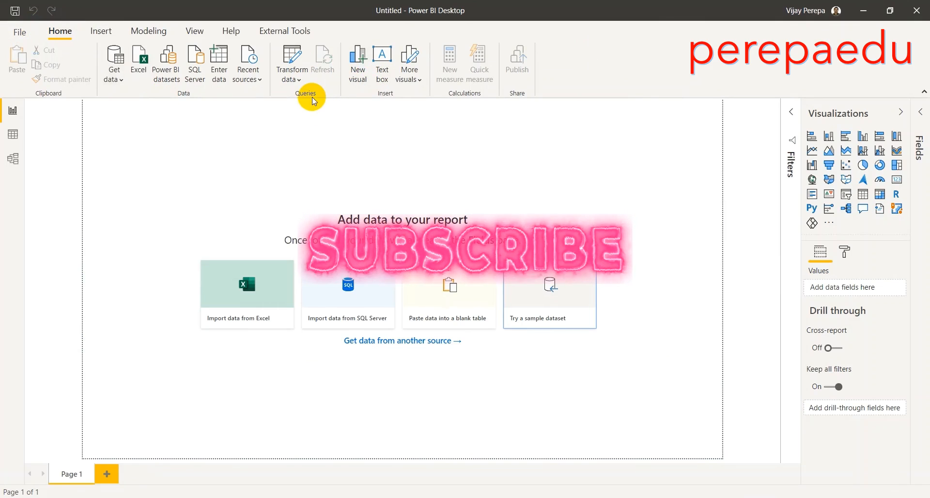
{"action": "left_click", "coordinate": [300, 75]}
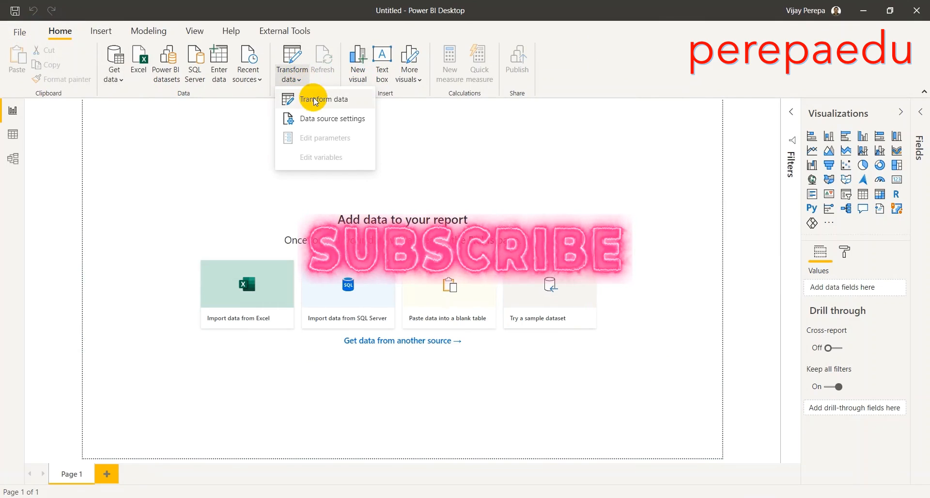
{"action": "left_click", "coordinate": [314, 99]}
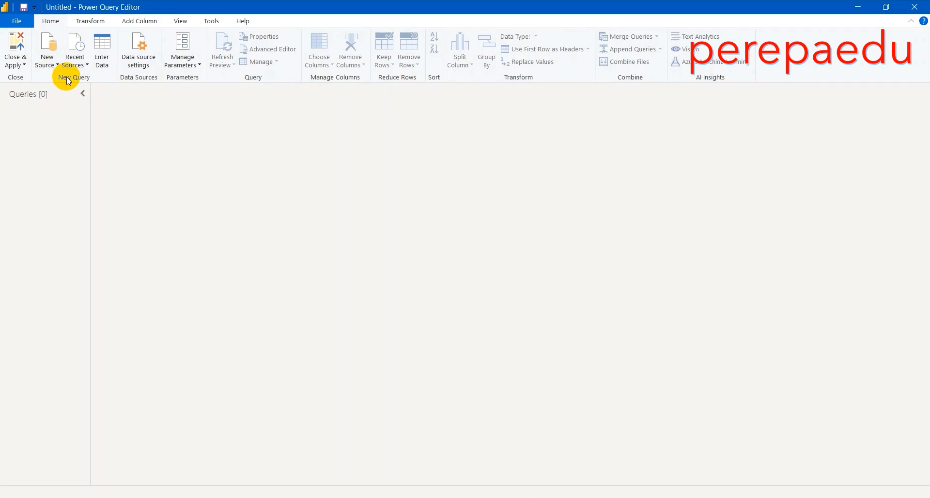
Step: Add a new Excel source using the Recruitment Data.xlsx workbook from the Desktop folder
{"action": "left_click", "coordinate": [48, 62]}
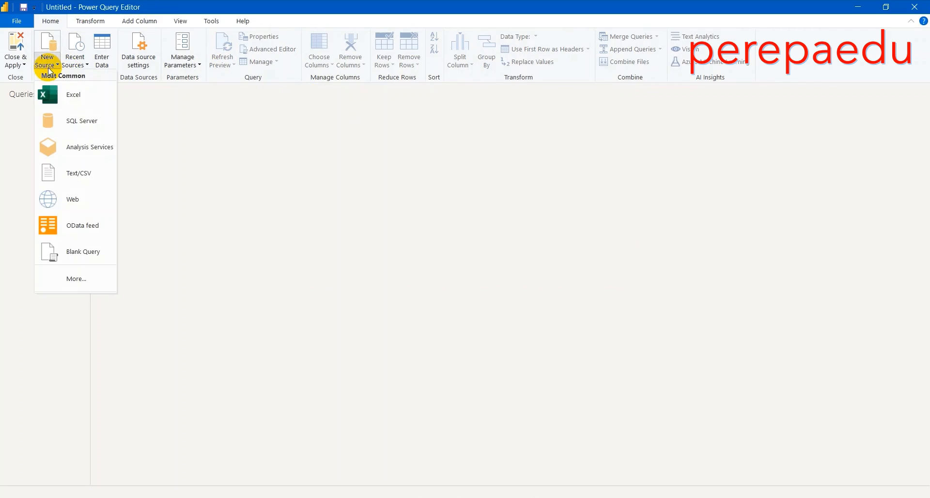
{"action": "left_click", "coordinate": [62, 98]}
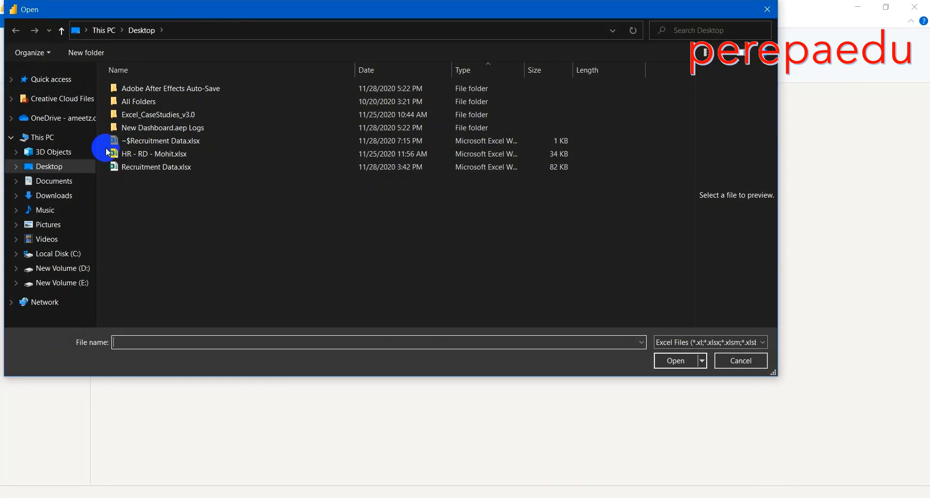
{"action": "left_click", "coordinate": [119, 167]}
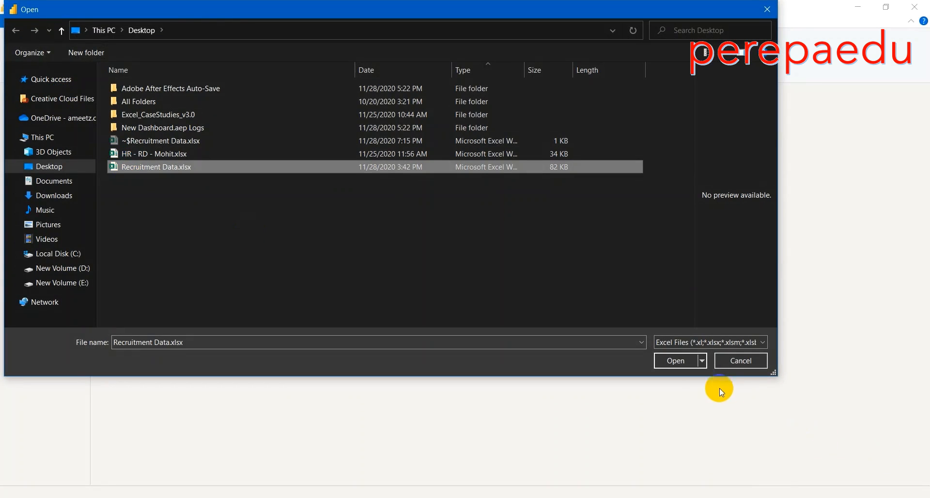
{"action": "left_click", "coordinate": [680, 362]}
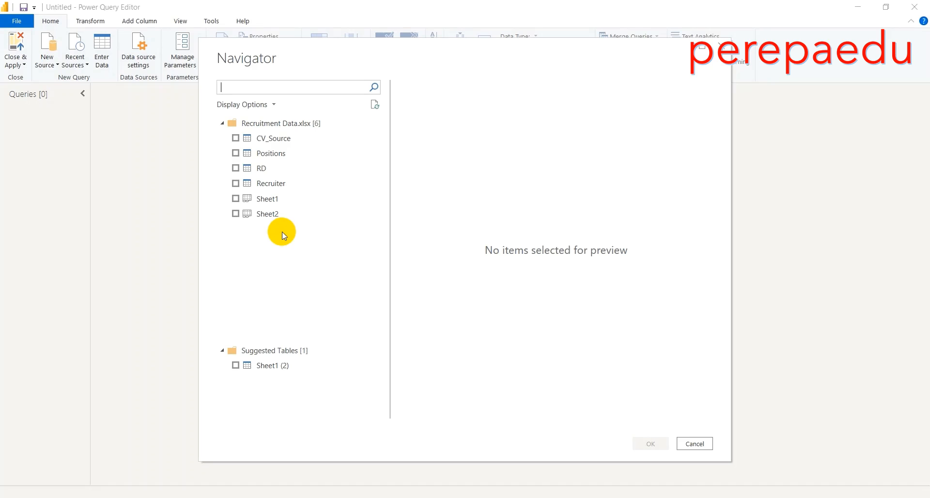
Step: Import the CV_Source, Positions, Recruiter and RD tables from the workbook as queries
{"action": "left_click", "coordinate": [283, 197]}
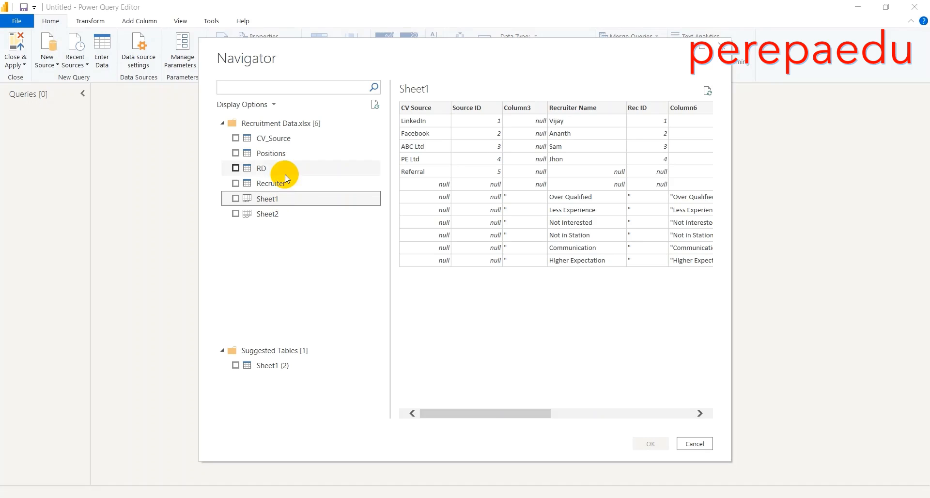
{"action": "left_click", "coordinate": [264, 139]}
{"action": "left_click", "coordinate": [235, 139]}
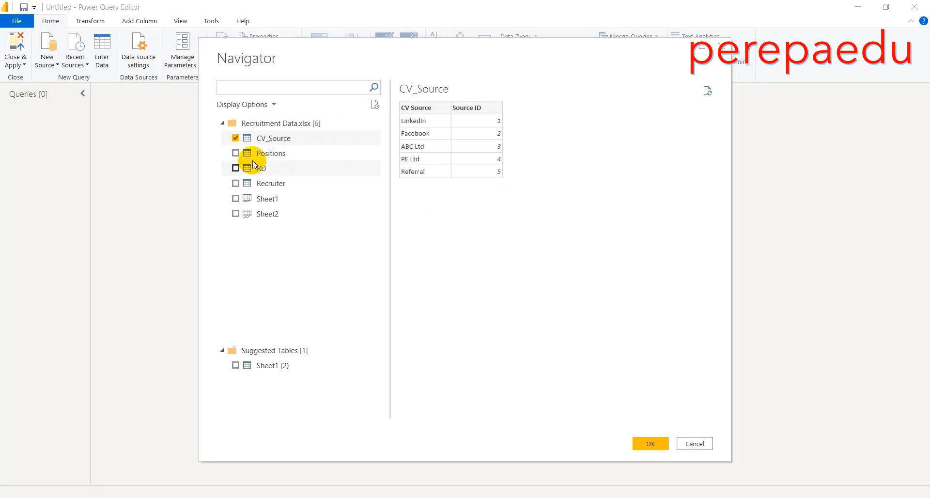
{"action": "left_click", "coordinate": [235, 153]}
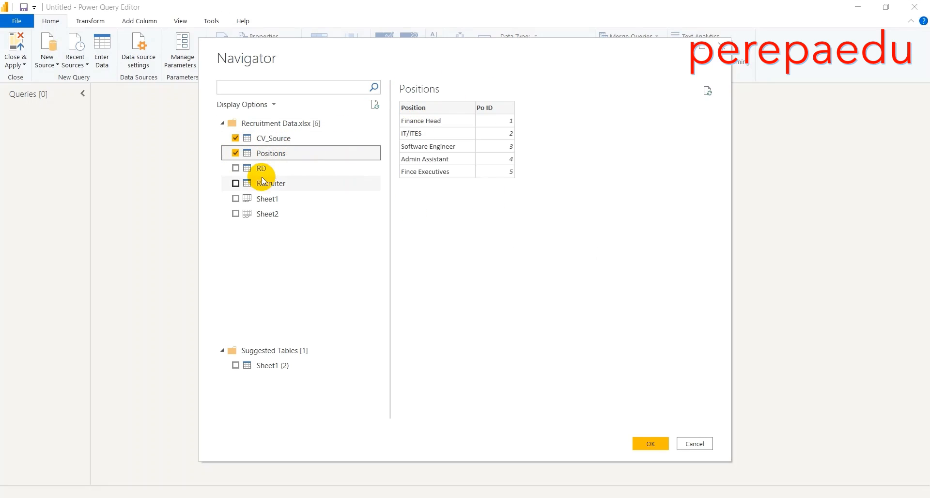
{"action": "left_click", "coordinate": [235, 184]}
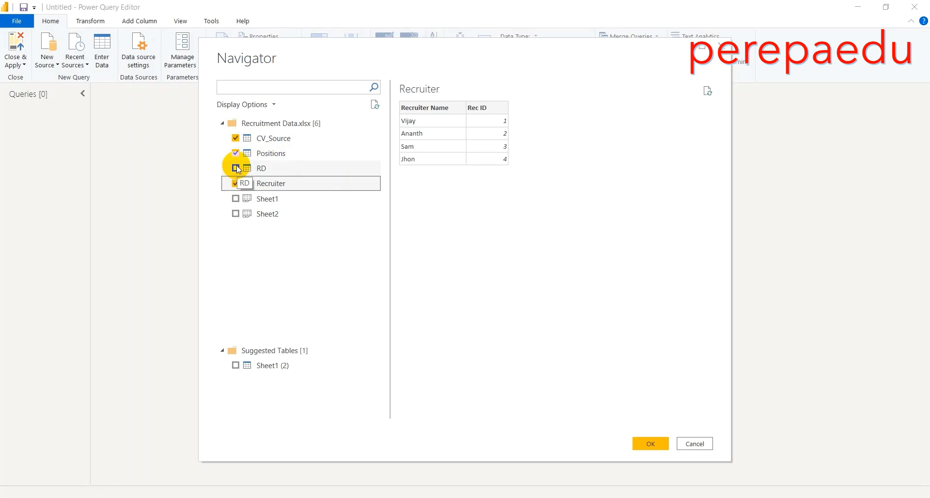
{"action": "left_click", "coordinate": [236, 168]}
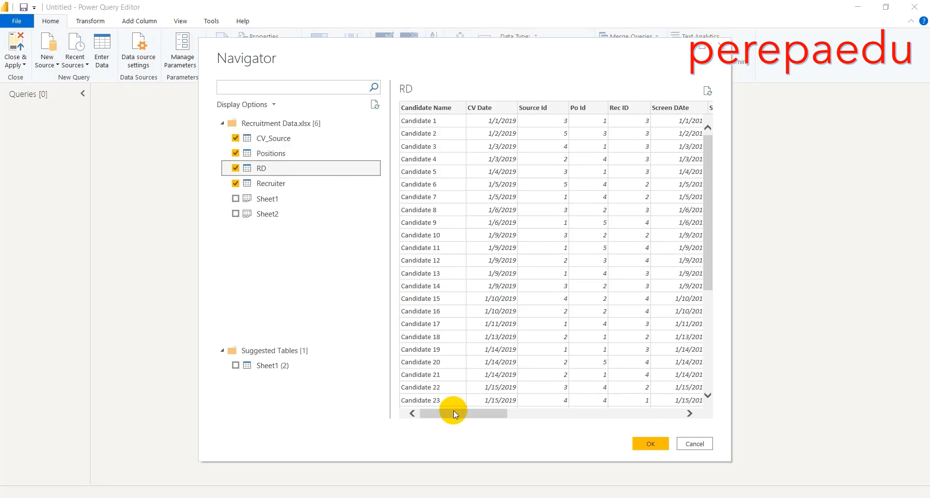
{"action": "left_click_drag", "start_coordinate": [456, 414], "coordinate": [568, 421]}
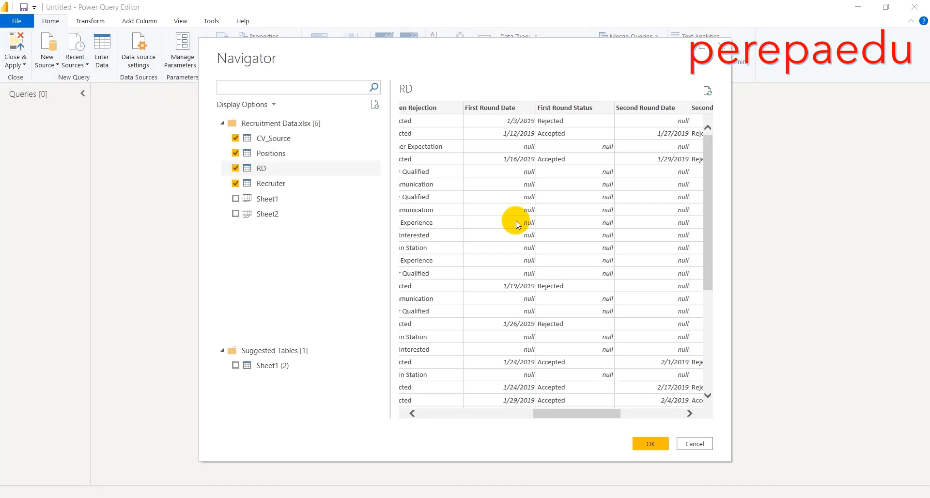
{"action": "left_click", "coordinate": [640, 443]}
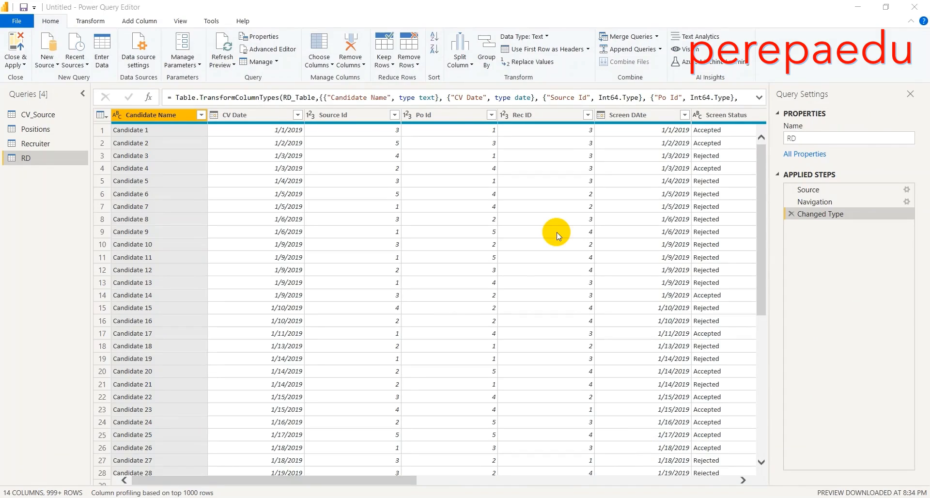
Step: Turn on column quality for the data preview and check all columns of the RD query
{"action": "left_click_drag", "start_coordinate": [369, 484], "coordinate": [695, 489]}
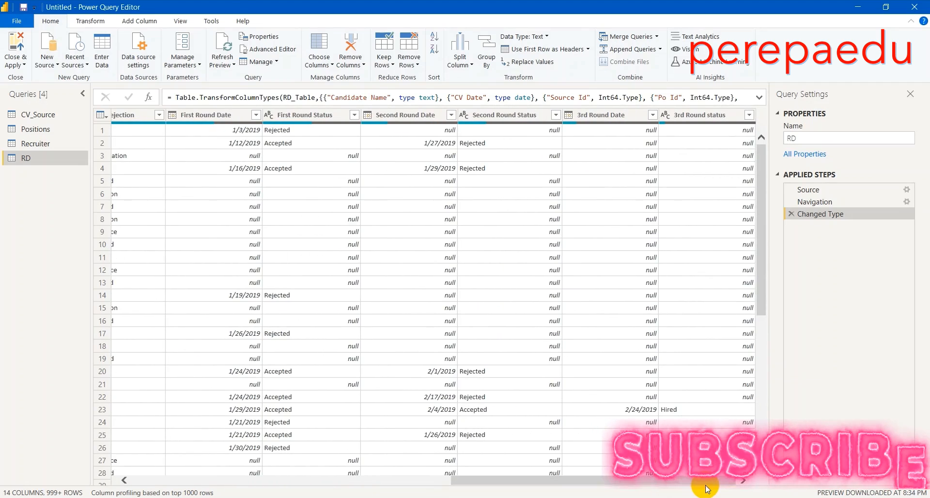
{"action": "left_click", "coordinate": [191, 21]}
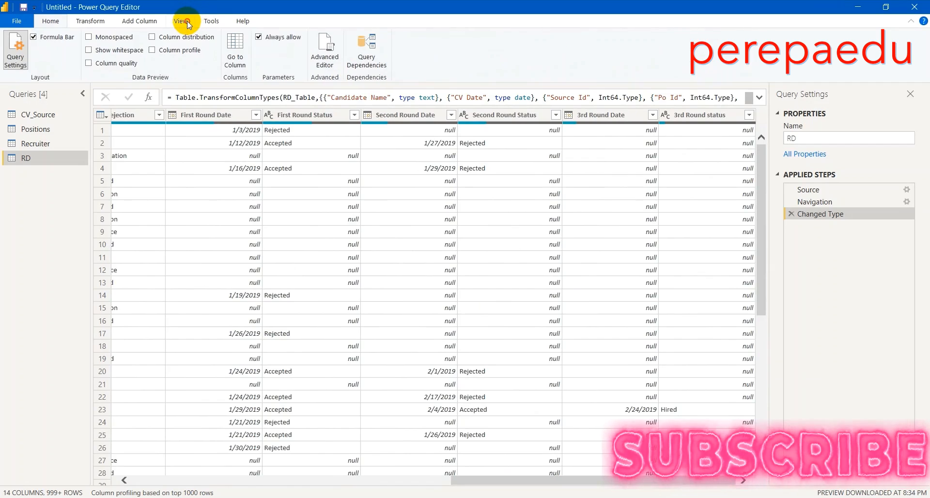
{"action": "left_click", "coordinate": [113, 68]}
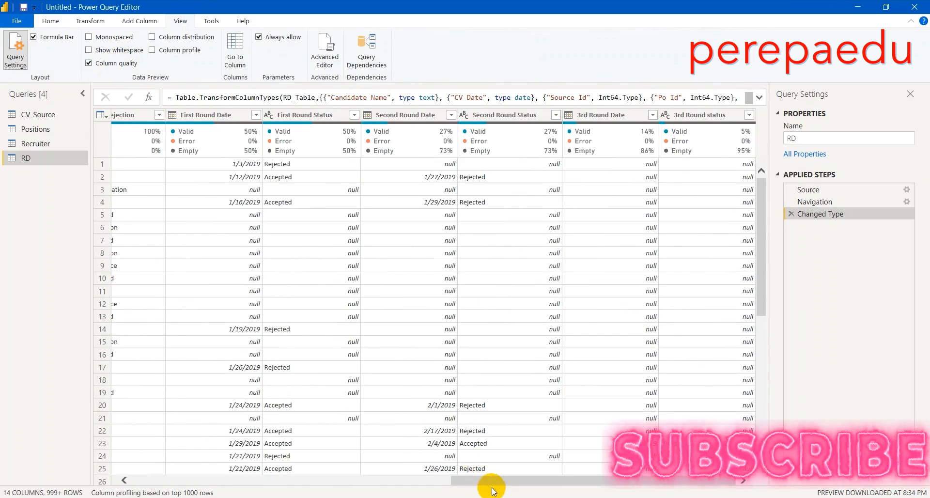
{"action": "left_click_drag", "start_coordinate": [493, 492], "coordinate": [527, 489]}
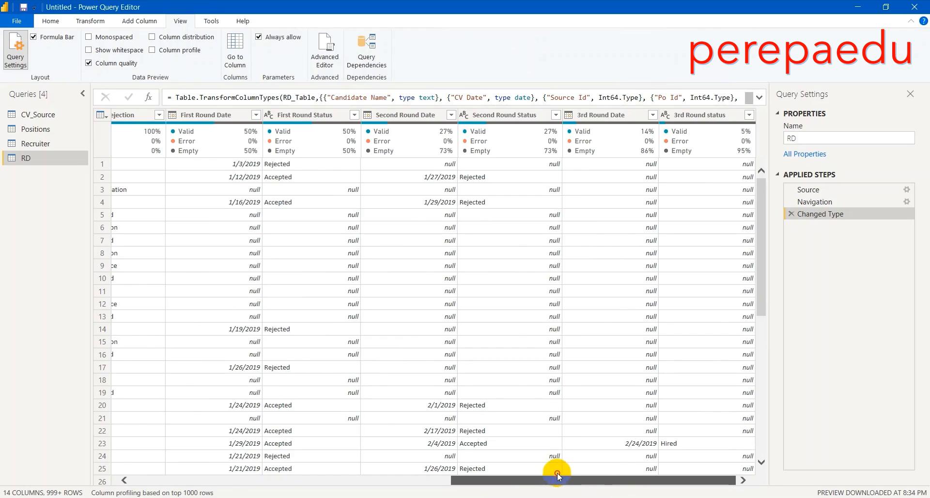
{"action": "left_click_drag", "start_coordinate": [557, 473], "coordinate": [207, 470]}
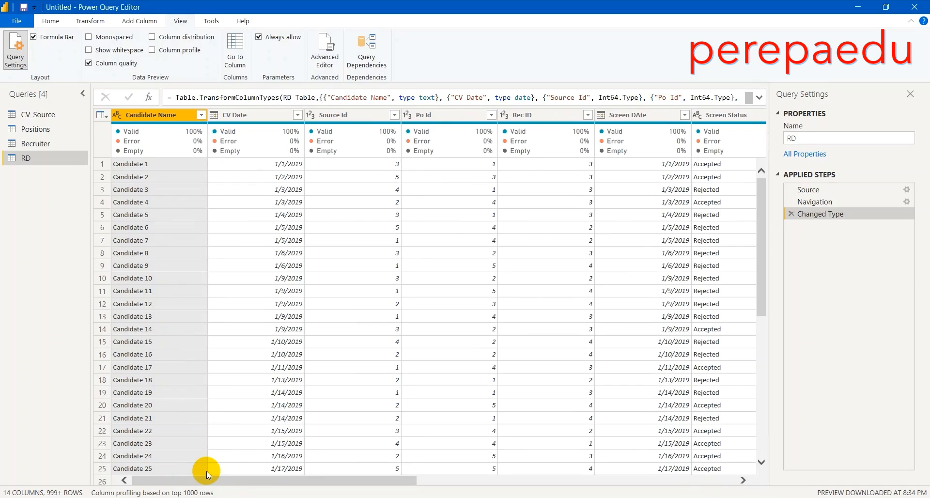
Step: Close the query editor and apply the four queries to the report's data model
{"action": "left_click", "coordinate": [59, 21]}
{"action": "left_click", "coordinate": [16, 62]}
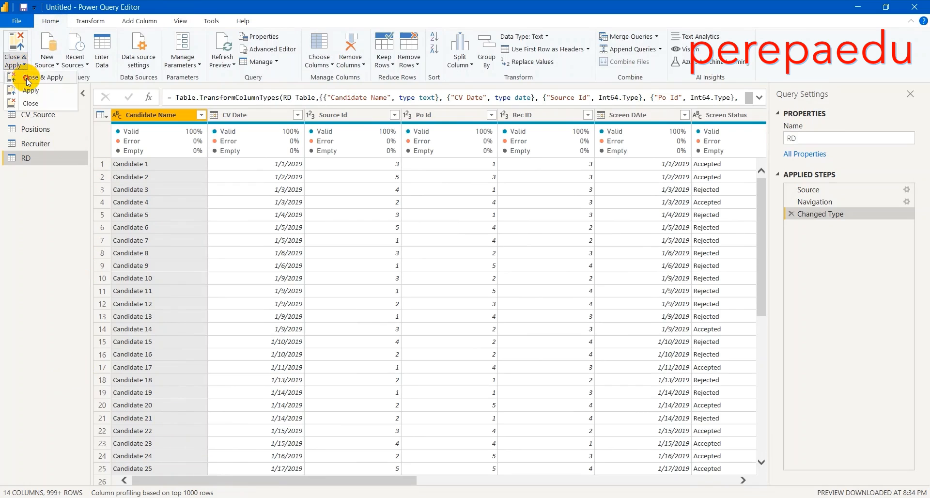
{"action": "left_click", "coordinate": [27, 79]}
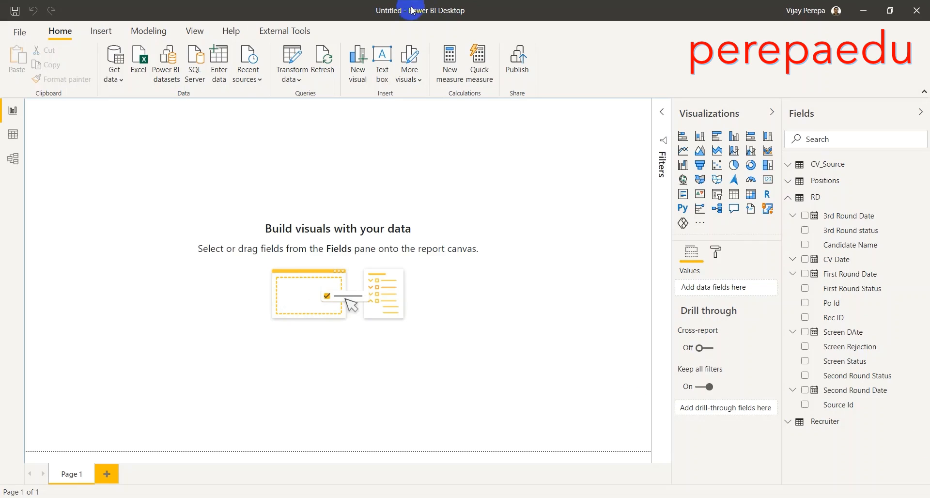
Step: Add a new calculated table and name it Dates in its formula
{"action": "left_click", "coordinate": [155, 35]}
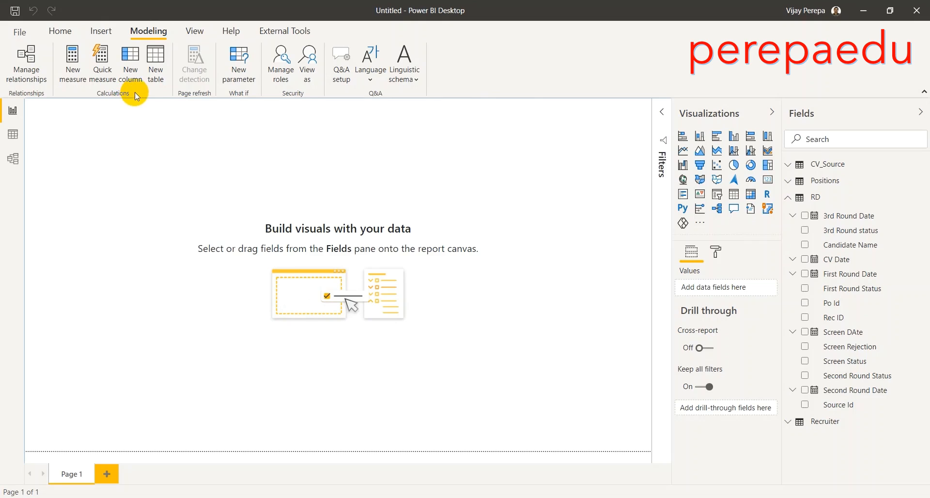
{"action": "left_click", "coordinate": [156, 84]}
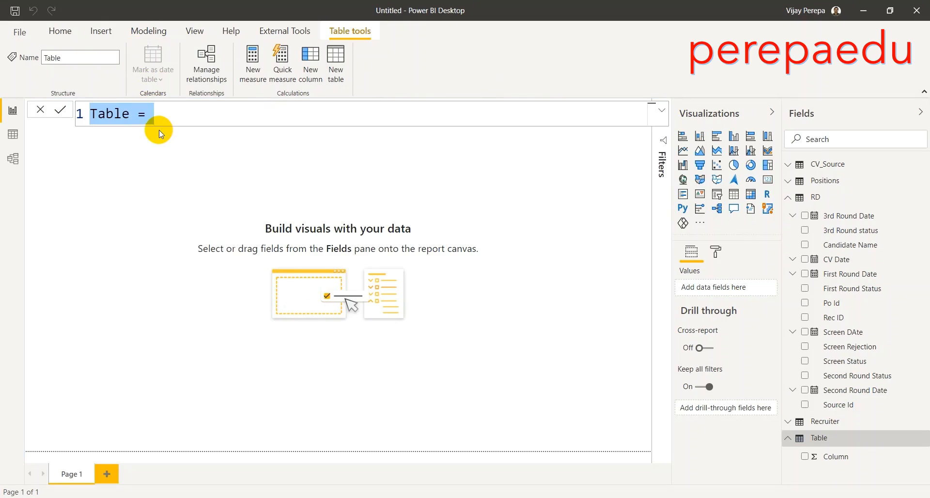
{"action": "type", "text": "Dates"}
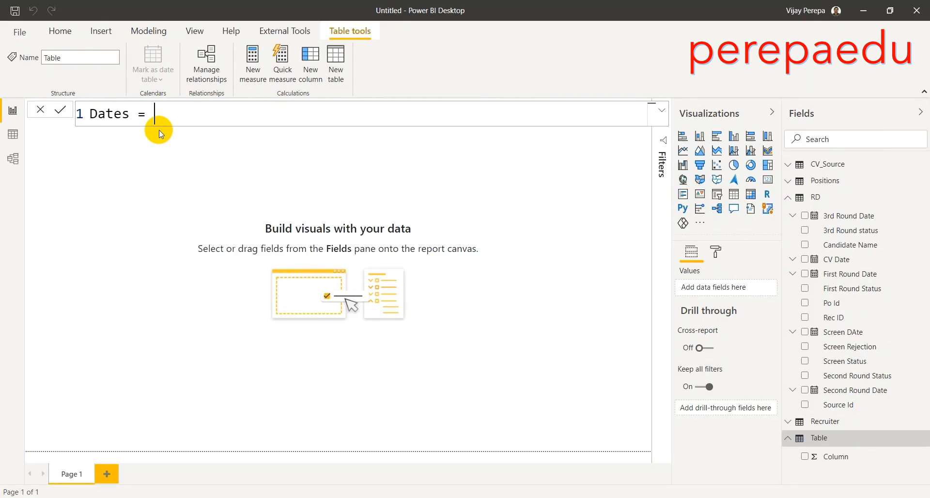
Step: Define the variable BT as CALENDARAUTO() on the second line of the Dates formula
{"action": "key", "text": "shift+Return"}
{"action": "type", "text": "VAR BT "}
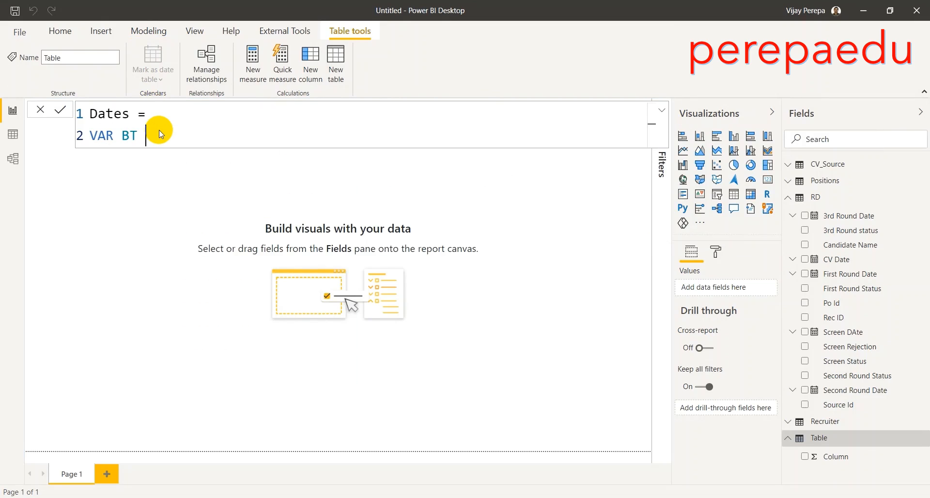
{"action": "type", "text": "= c"}
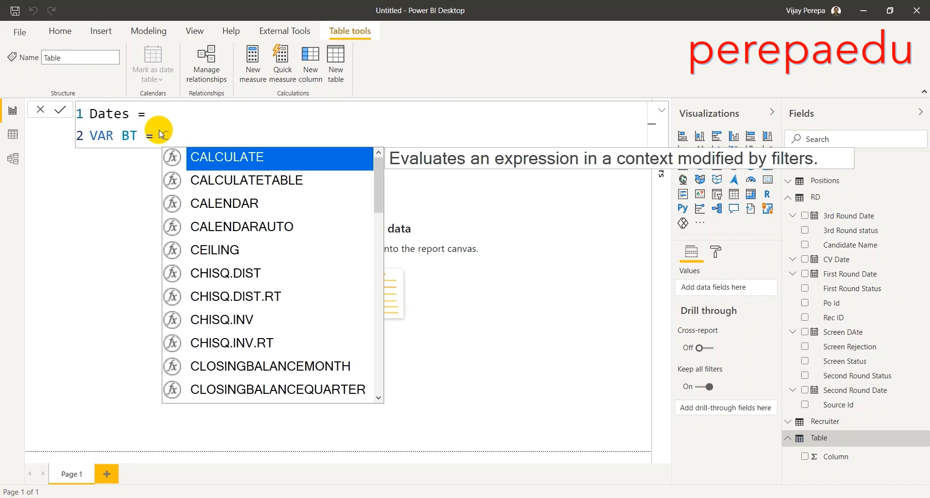
{"action": "type", "text": "al"}
{"action": "key", "text": "Down"}
{"action": "key", "text": "Down"}
{"action": "key", "text": "Down"}
{"action": "key", "text": "Tab"}
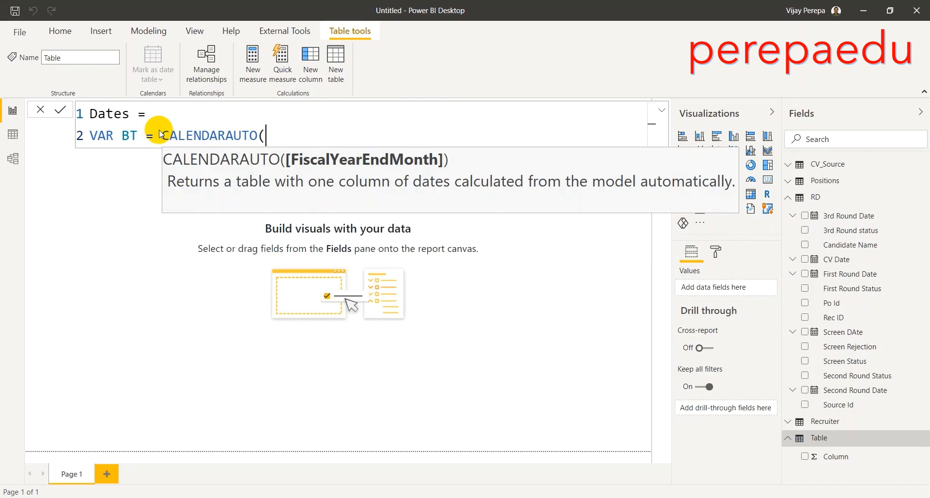
{"action": "type", "text": ")"}
{"action": "key", "text": "BackSpace"}
{"action": "type", "text": ")"}
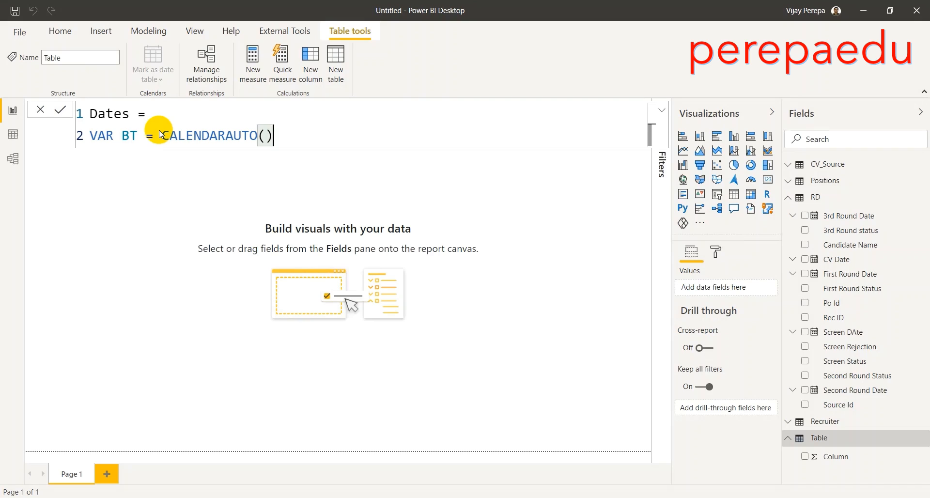
Step: Add a RETURN line to the Dates formula, followed by ADDCOLUMNS with BT as its table argument
{"action": "key", "text": "shift+Return"}
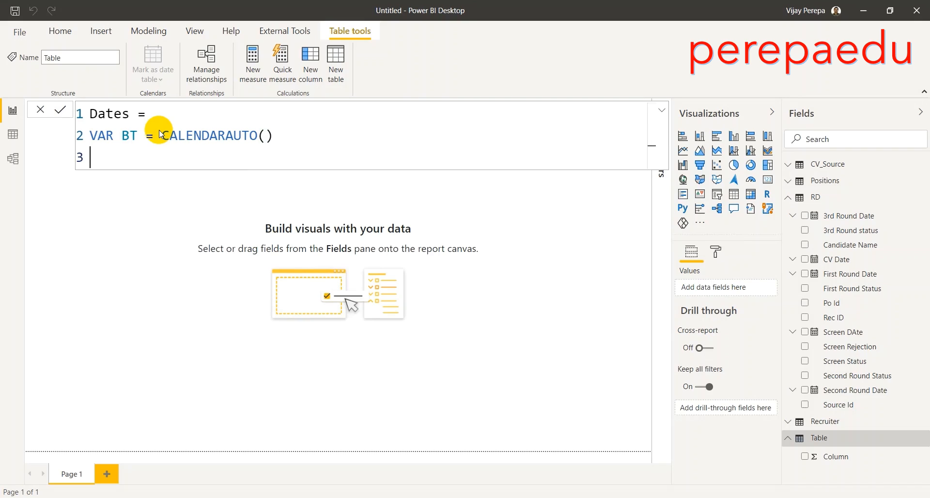
{"action": "type", "text": "RETURN"}
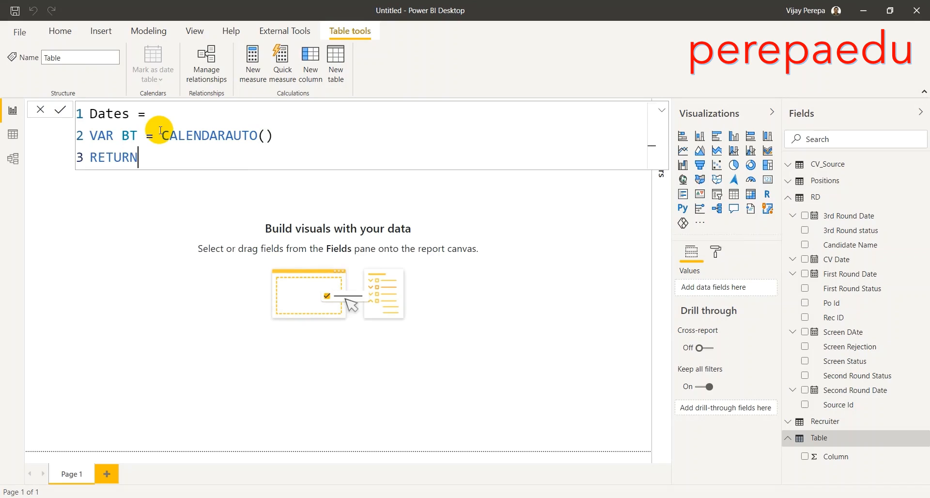
{"action": "key", "text": "shift+Return"}
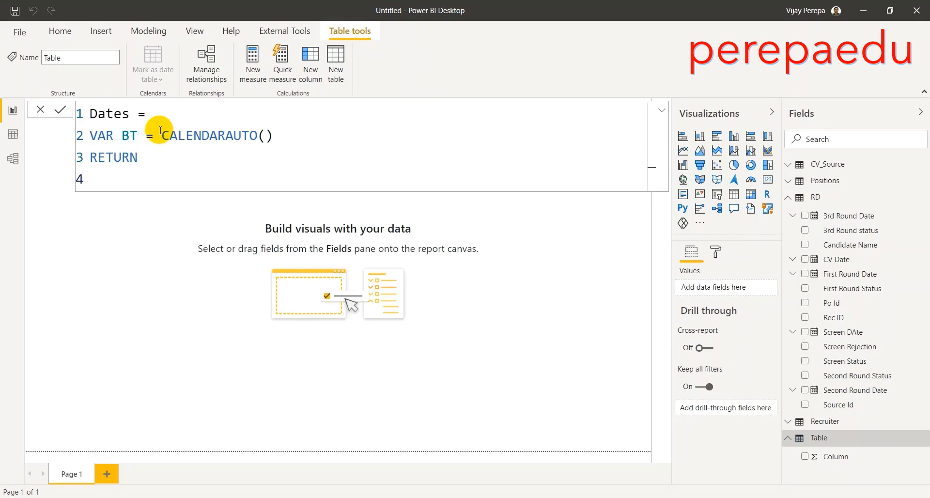
{"action": "type", "text": "ad"}
{"action": "key", "text": "Tab"}
{"action": "type", "text": "bt"}
{"action": "key", "text": "Tab"}
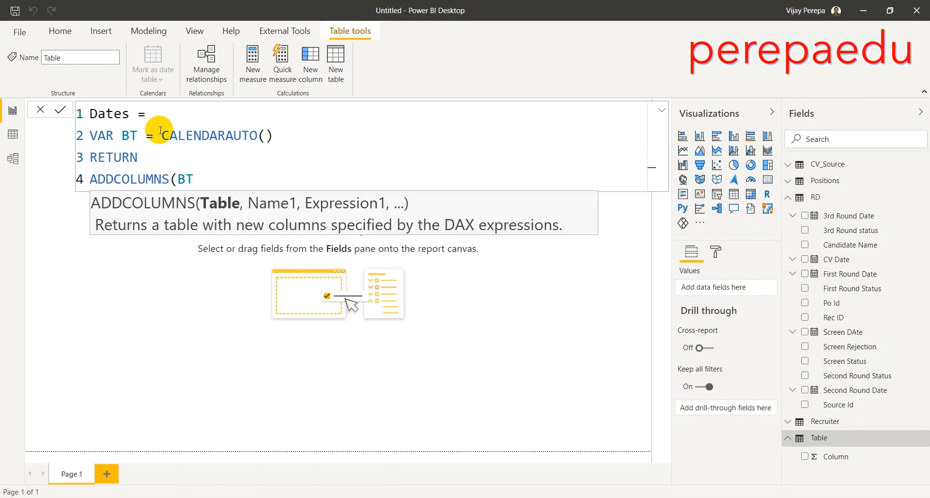
{"action": "type", "text": ","}
Step: Add a column named "Month & Year" inside ADDCOLUMNS and begin its expression with FORMAT([Date],"MMM")
{"action": "key", "text": "shift+Return"}
{"action": "type", "text": "\""}
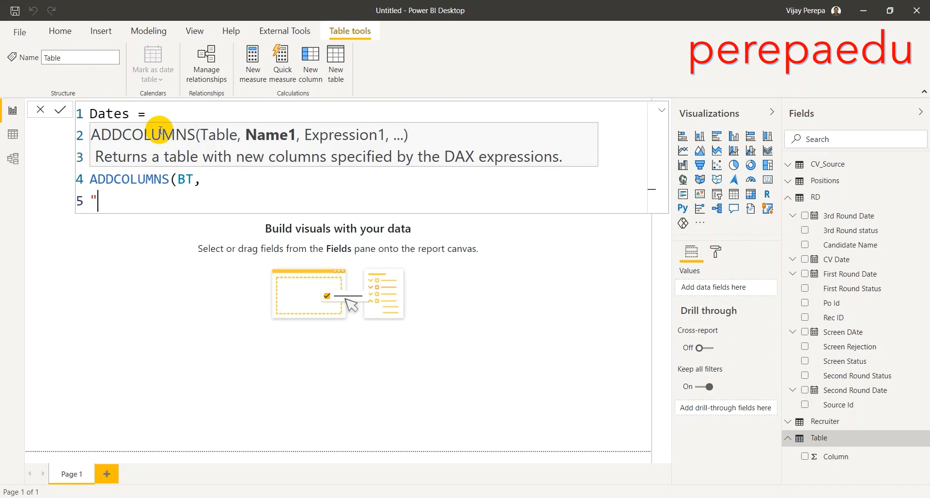
{"action": "type", "text": "Month & Yea"}
{"action": "key", "text": "BackSpace"}
{"action": "type", "text": "ear\","}
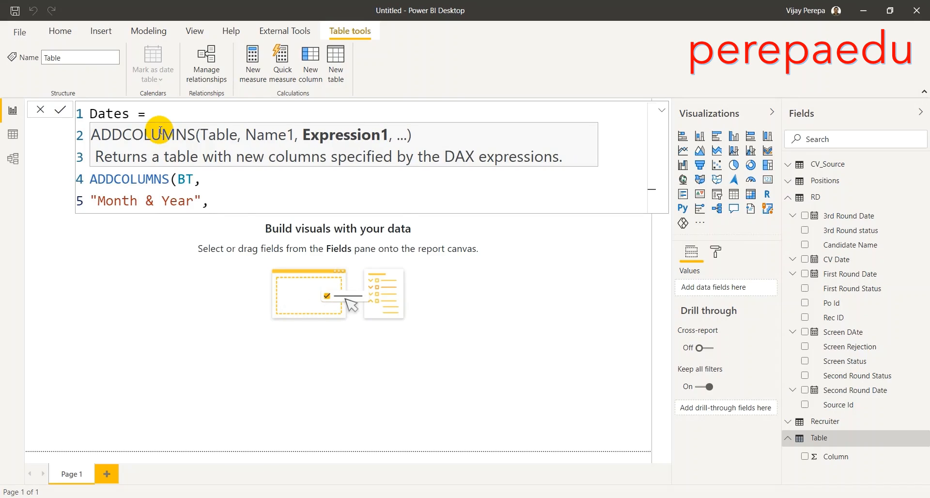
{"action": "type", "text": "form"}
{"action": "key", "text": "Tab"}
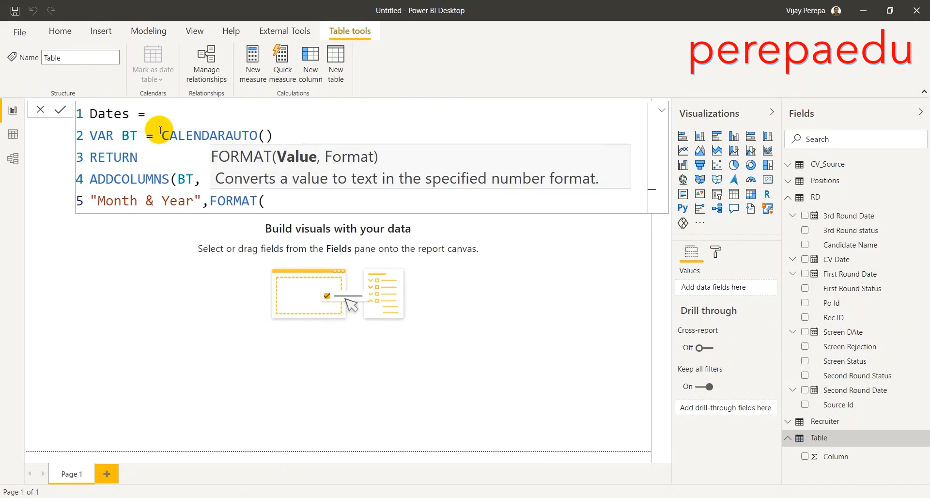
{"action": "type", "text": "[d"}
{"action": "key", "text": "Tab"}
{"action": "type", "text": ",\"MMM\""}
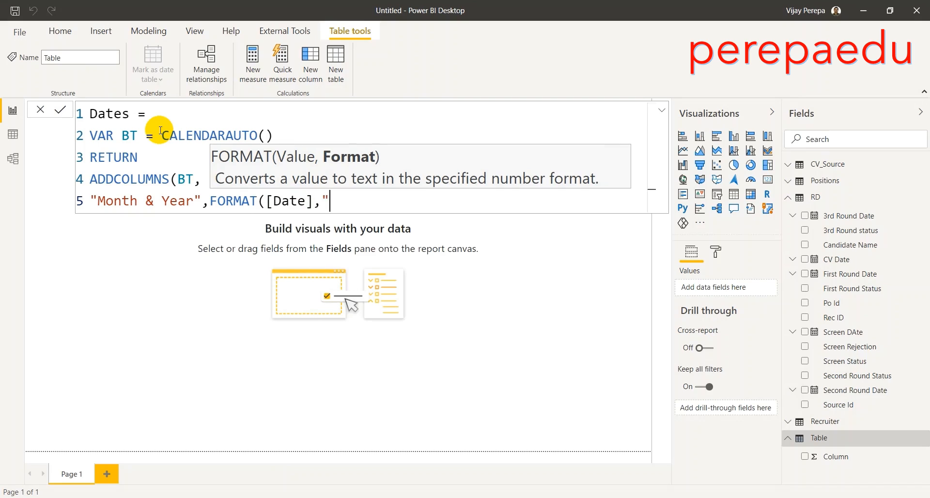
{"action": "type", "text": ")"}
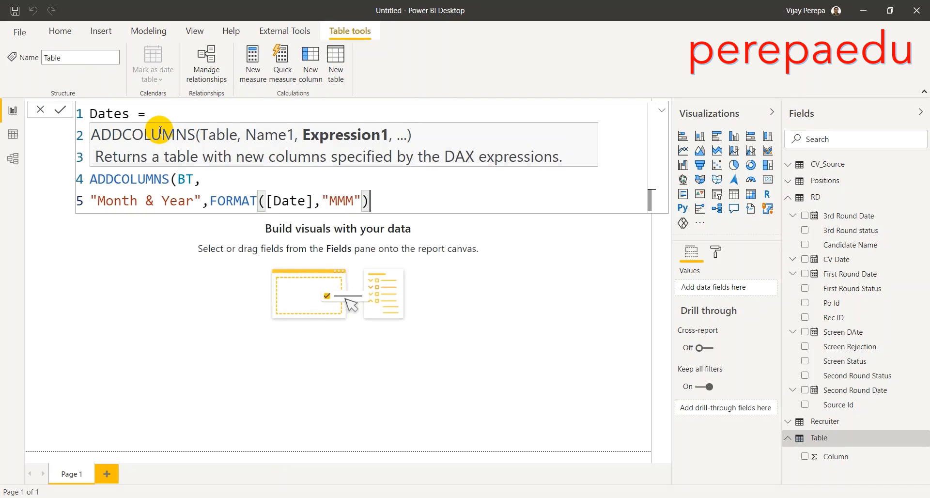
Step: Extend the "Month & Year" expression with a "-" separator followed by YEAR([Date])
{"action": "type", "text": "&\"-\"&"}
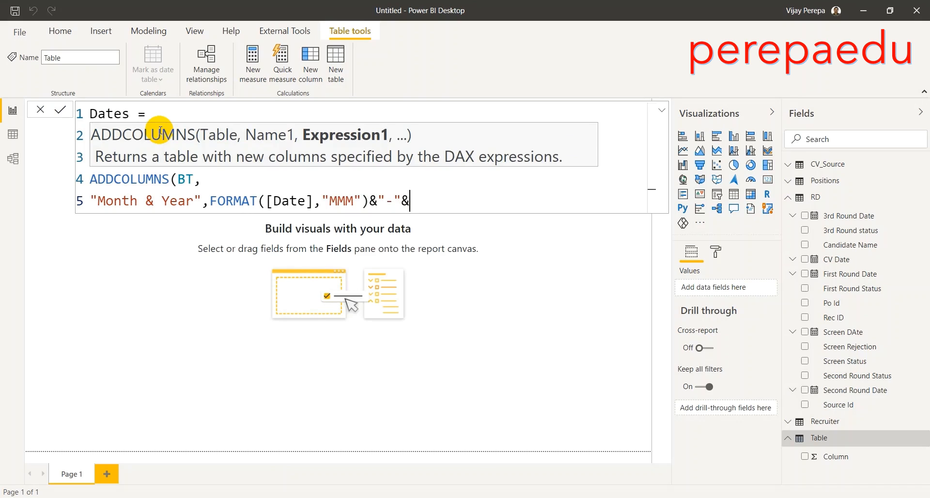
{"action": "type", "text": "year"}
{"action": "key", "text": "Tab"}
{"action": "type", "text": "[Date]"}
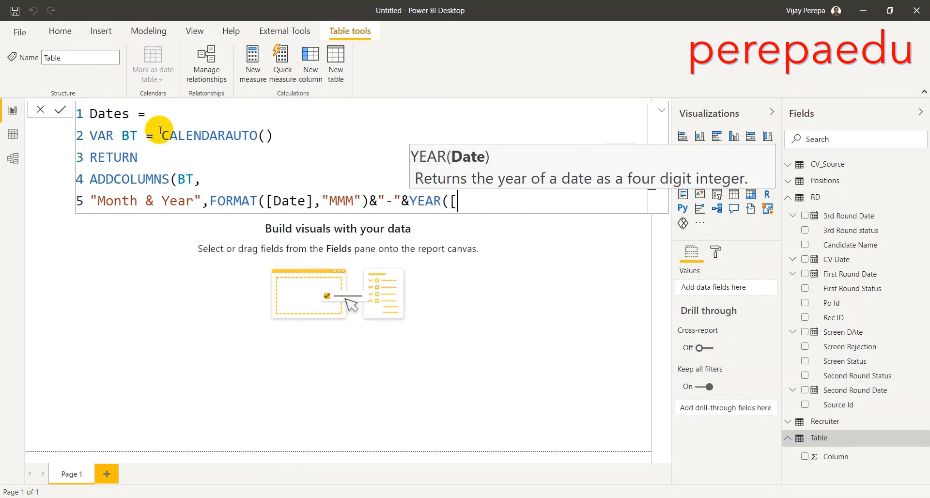
{"action": "type", "text": "),"}
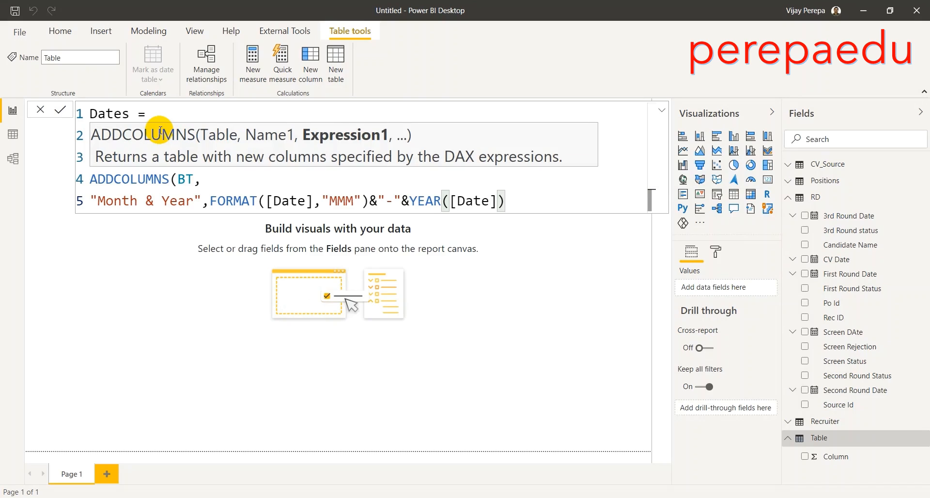
Step: Add a second column named "Year & Month" to the Dates formula, calculated as YEAR([Date])*1000+MONTH([Date])
{"action": "key", "text": "shift+Return"}
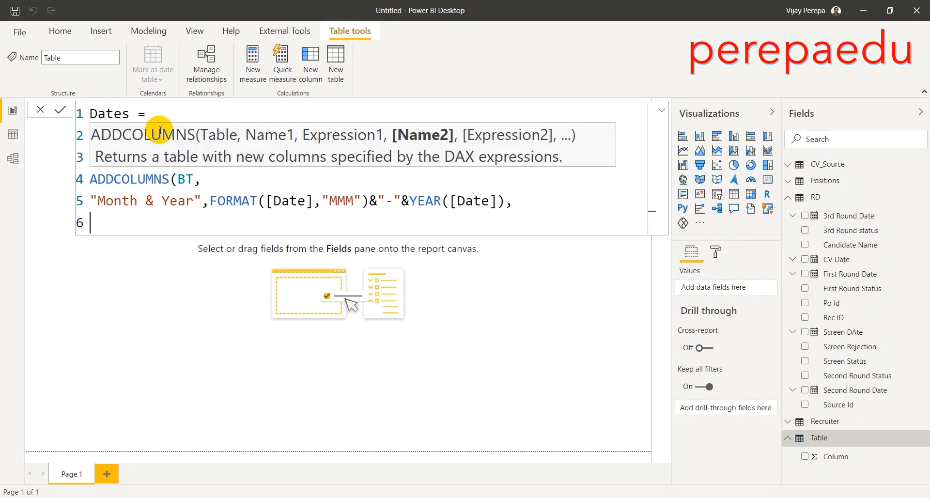
{"action": "type", "text": "\"Year & Month\","}
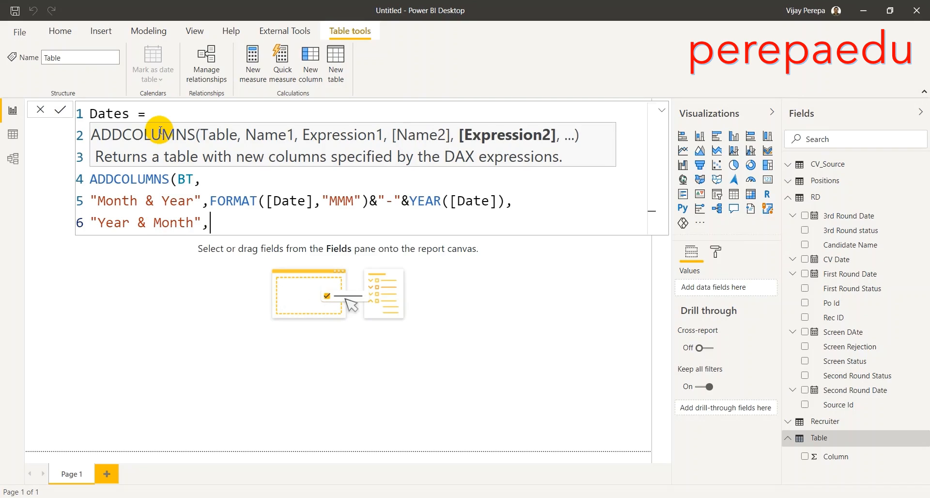
{"action": "type", "text": "YEAR("}
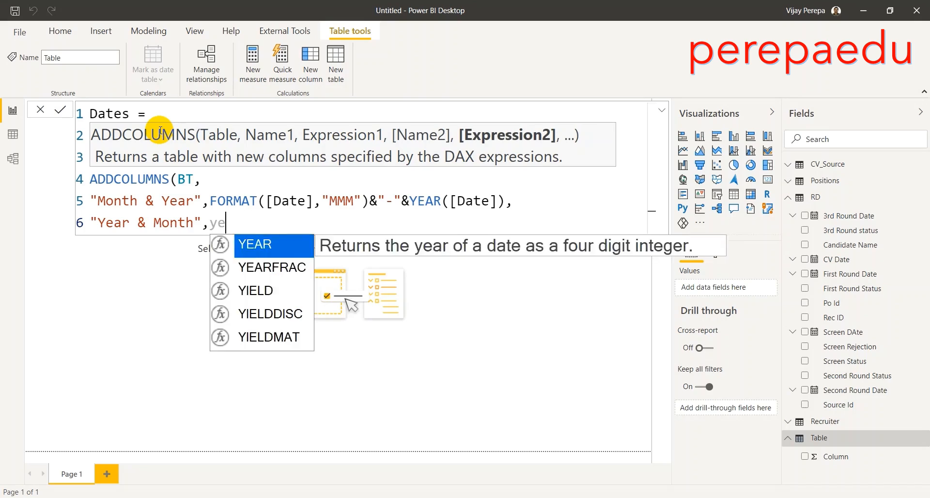
{"action": "type", "text": "[Date]"}
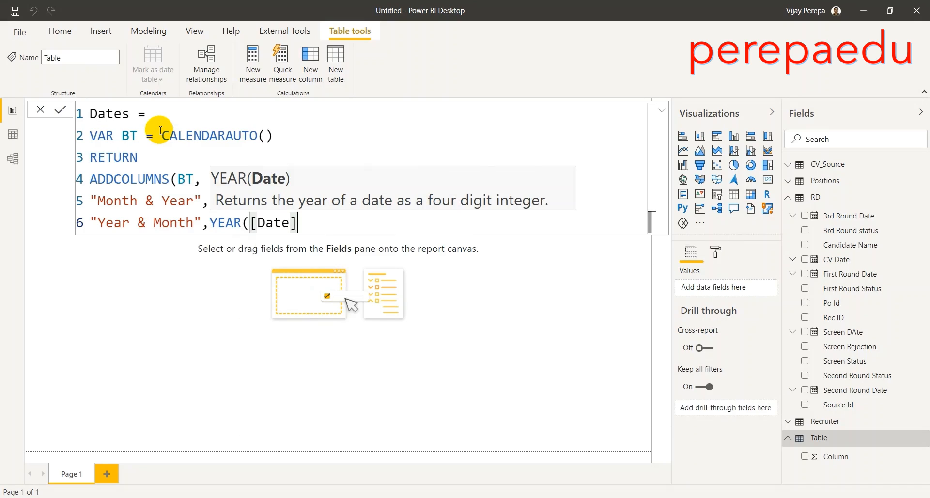
{"action": "type", "text": ")*1000"}
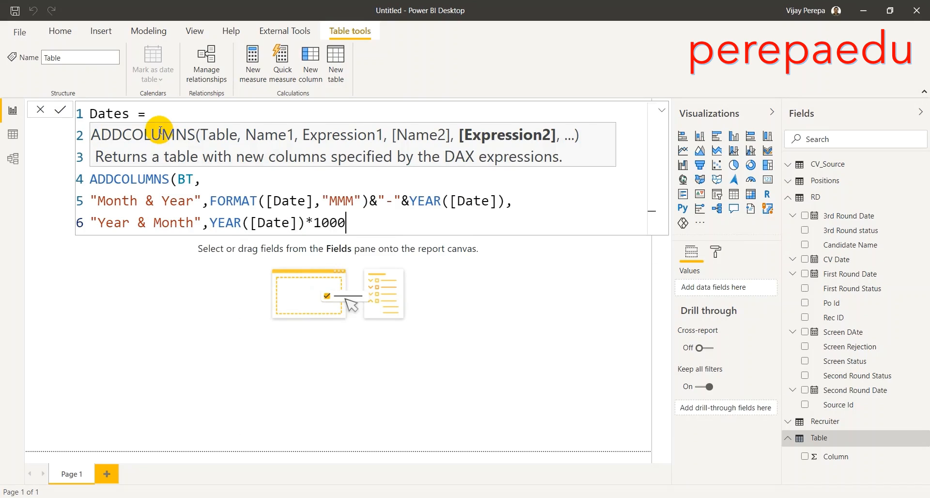
{"action": "type", "text": "+month"}
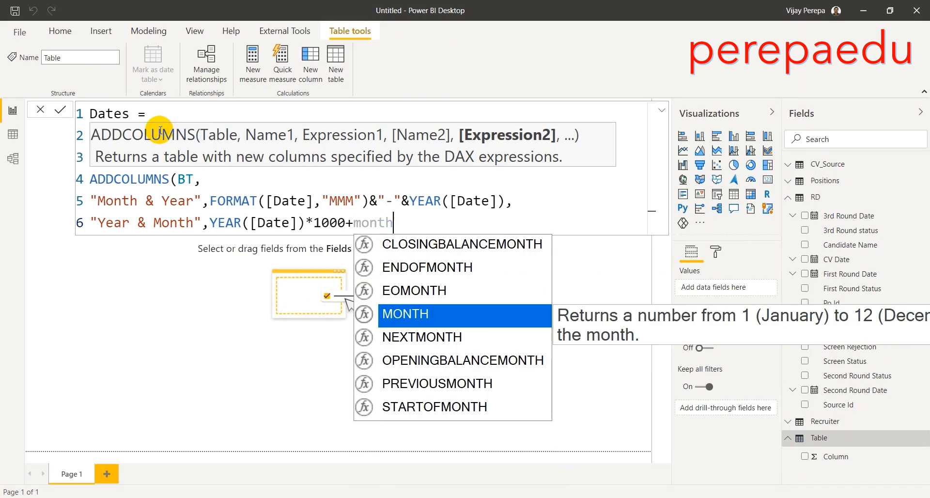
{"action": "type", "text": "([Date])"}
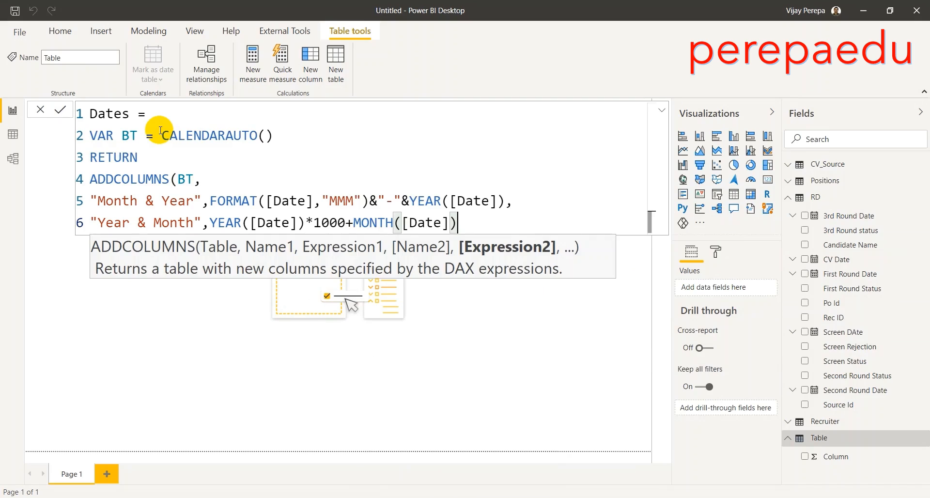
{"action": "type", "text": "<"}
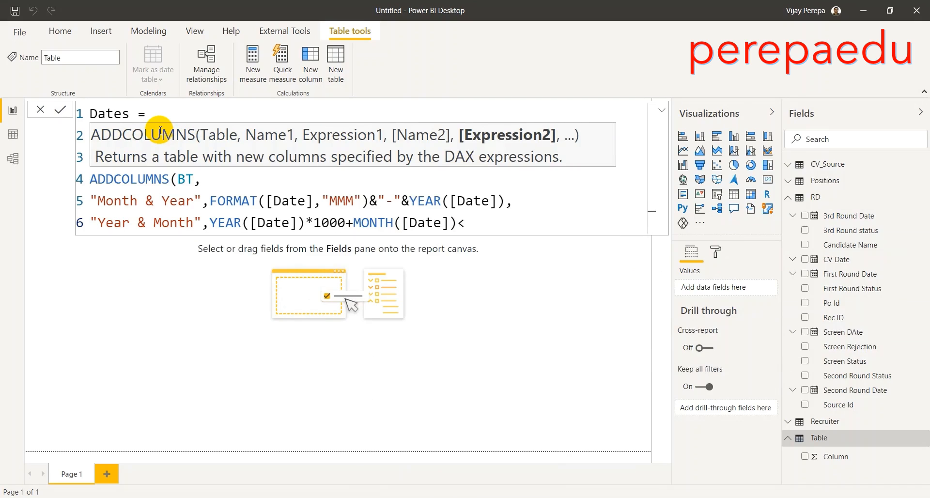
{"action": "key", "text": "BackSpace"}
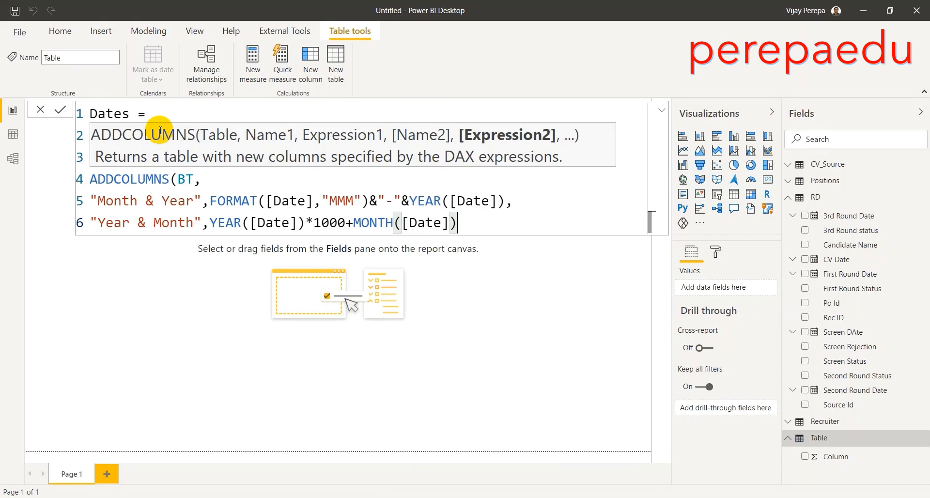
Step: Add a third column named "Month" with FORMAT([Date],"MMM"), close ADDCOLUMNS and commit the Dates table formula
{"action": "type", "text": ","}
{"action": "key", "text": "shift+Return"}
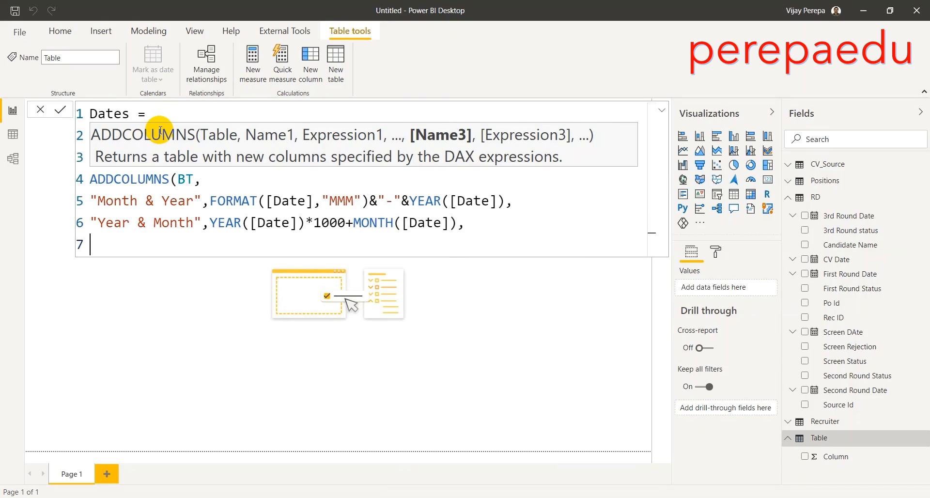
{"action": "type", "text": "\"Month"}
{"action": "type", "text": " , form"}
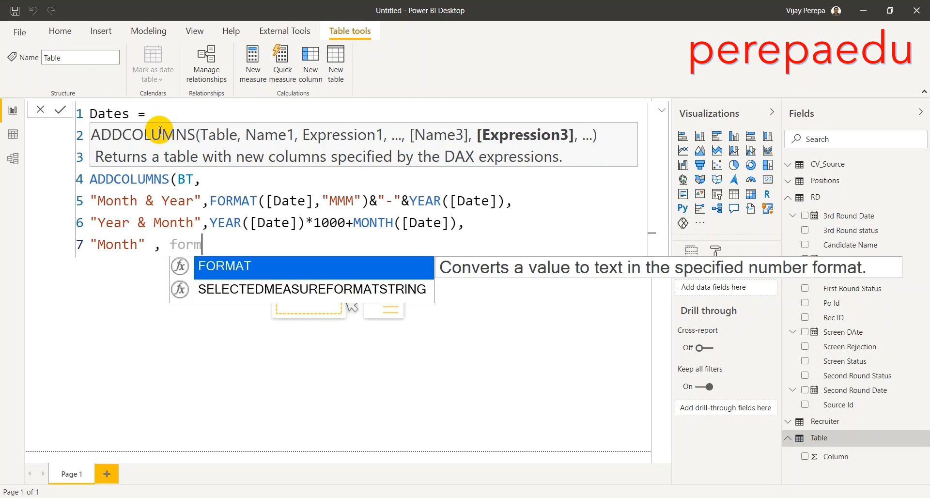
{"action": "key", "text": "Tab"}
{"action": "type", "text": "[Date]"}
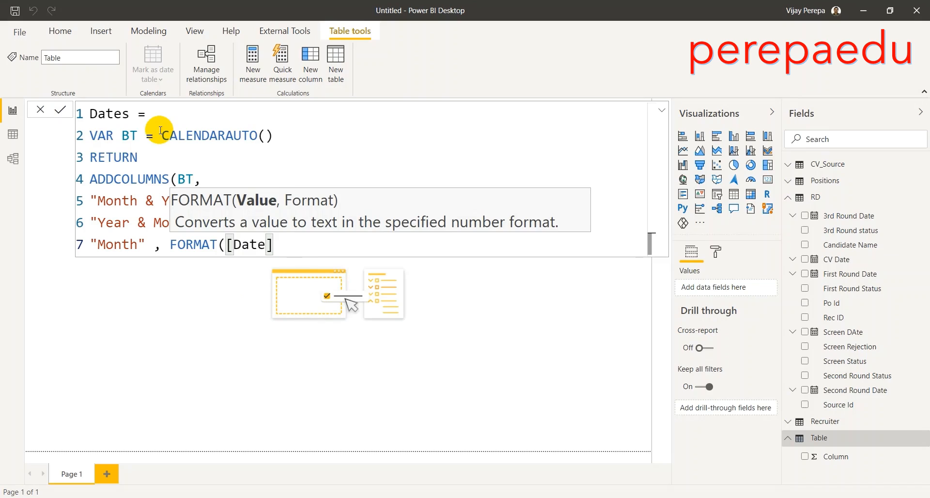
{"action": "type", "text": ",\"MMM\")"}
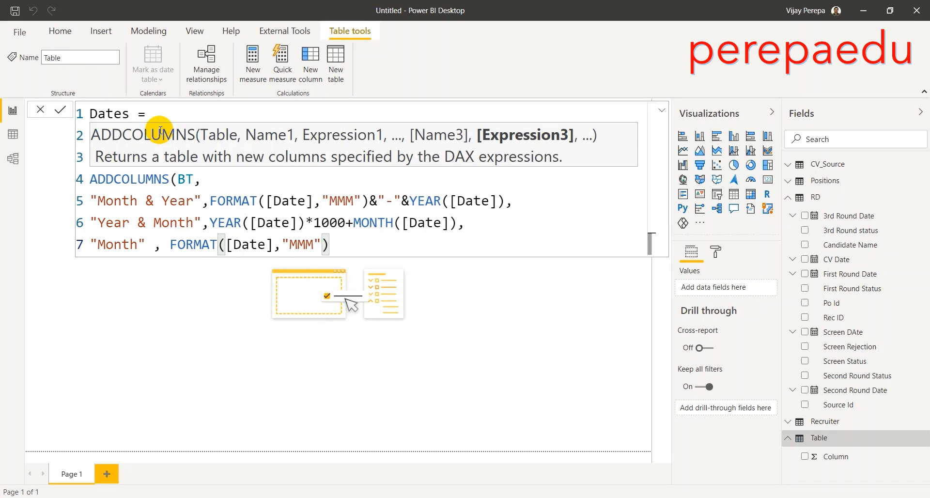
{"action": "type", "text": ")"}
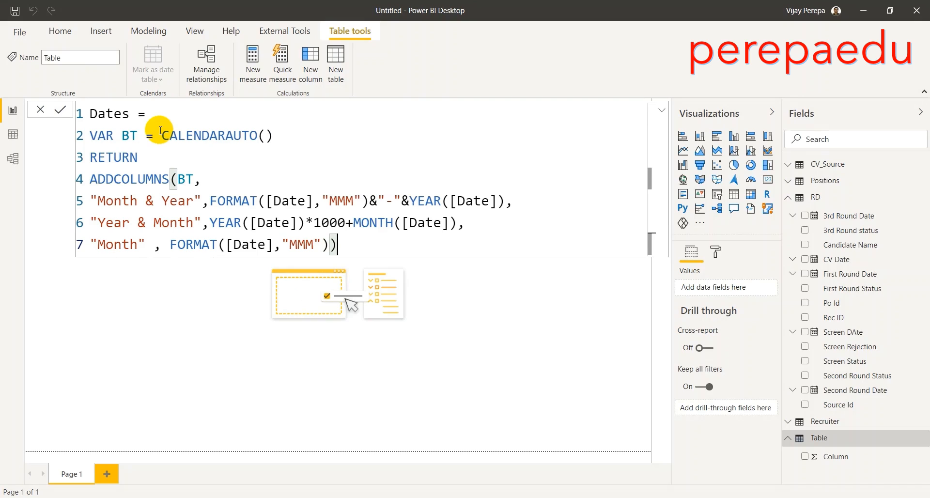
{"action": "key", "text": "Return"}
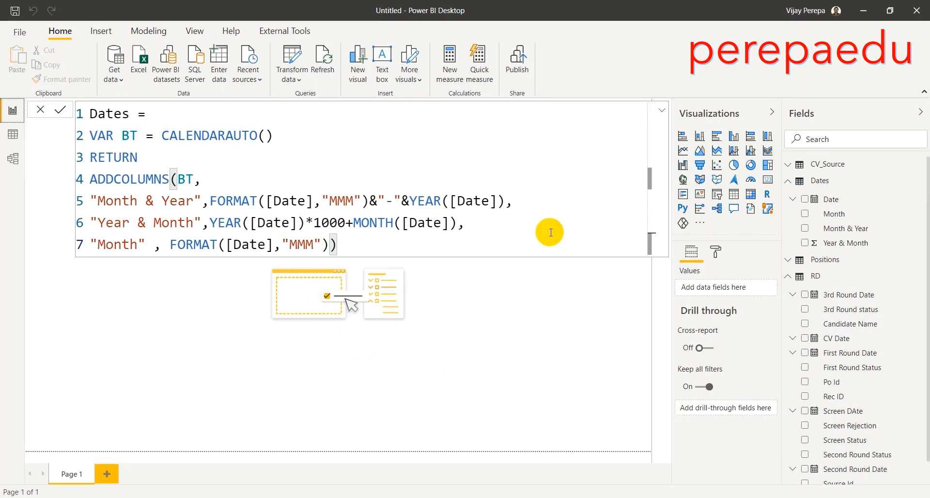
Step: In the model view, shift the RD and Positions tables away from Dates and relate RD's CV Date to Date in Dates
{"action": "left_click", "coordinate": [20, 163]}
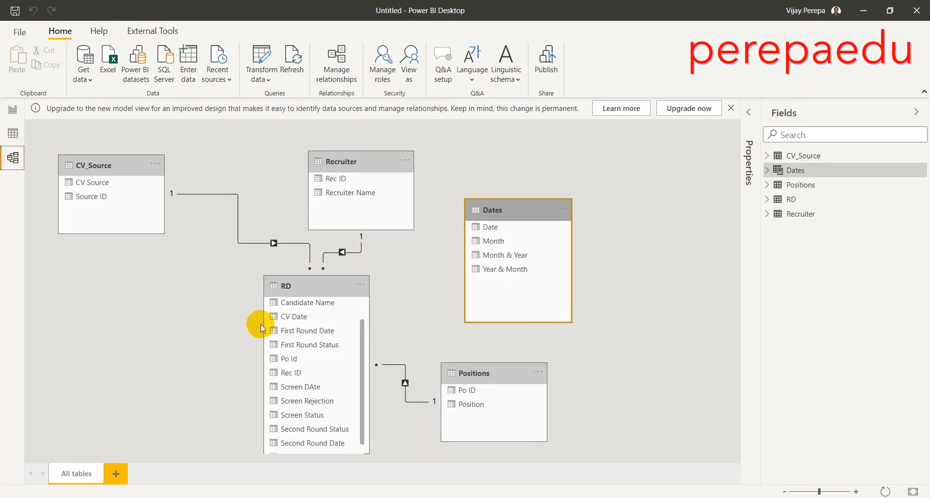
{"action": "left_click_drag", "start_coordinate": [319, 288], "coordinate": [296, 292]}
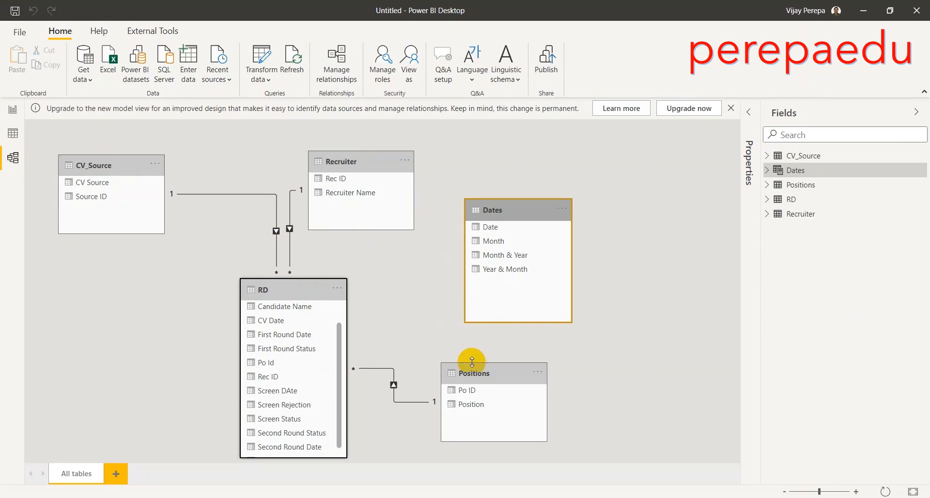
{"action": "left_click_drag", "start_coordinate": [475, 376], "coordinate": [454, 373]}
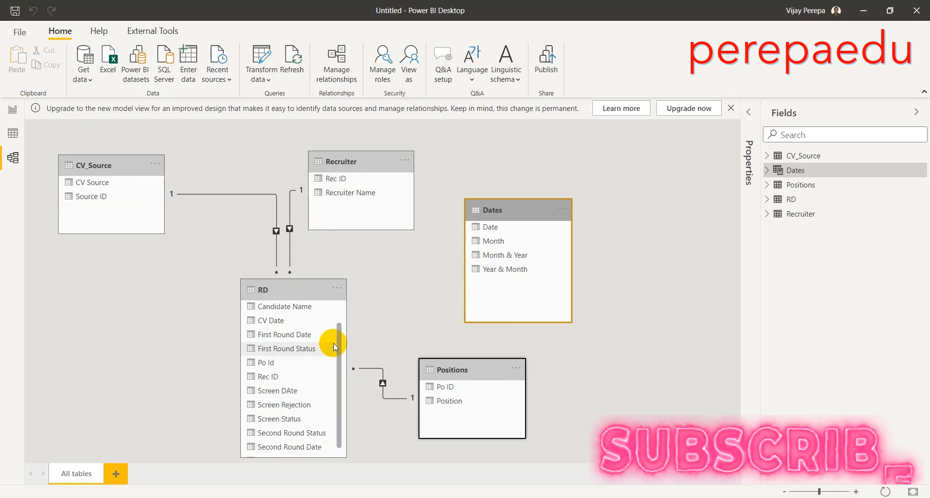
{"action": "left_click_drag", "start_coordinate": [274, 321], "coordinate": [503, 226]}
Step: Move Positions out of the way, lengthen RD to list all its columns, and relate Screen DAte to Date in Dates
{"action": "left_click_drag", "start_coordinate": [485, 368], "coordinate": [625, 410]}
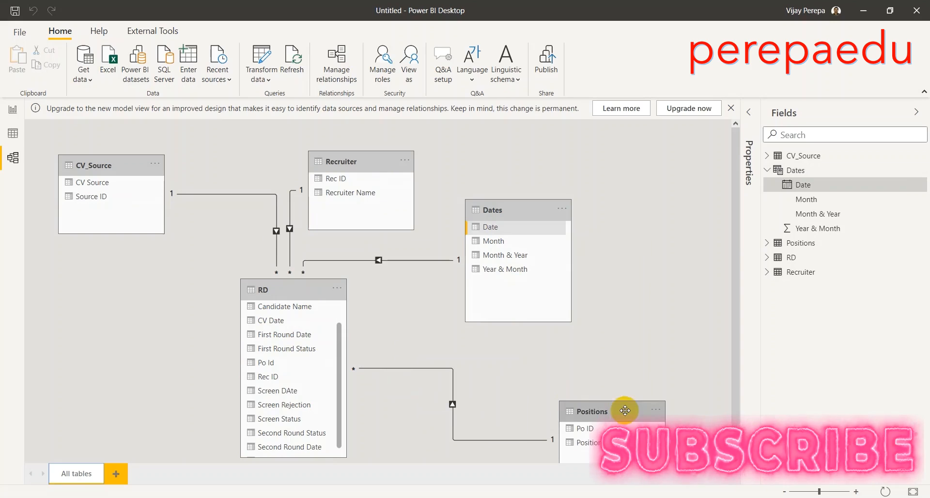
{"action": "left_click_drag", "start_coordinate": [304, 282], "coordinate": [288, 251]}
{"action": "left_click_drag", "start_coordinate": [266, 427], "coordinate": [304, 483]}
{"action": "left_click_drag", "start_coordinate": [305, 253], "coordinate": [283, 199]}
{"action": "left_click_drag", "start_coordinate": [247, 334], "coordinate": [488, 232]}
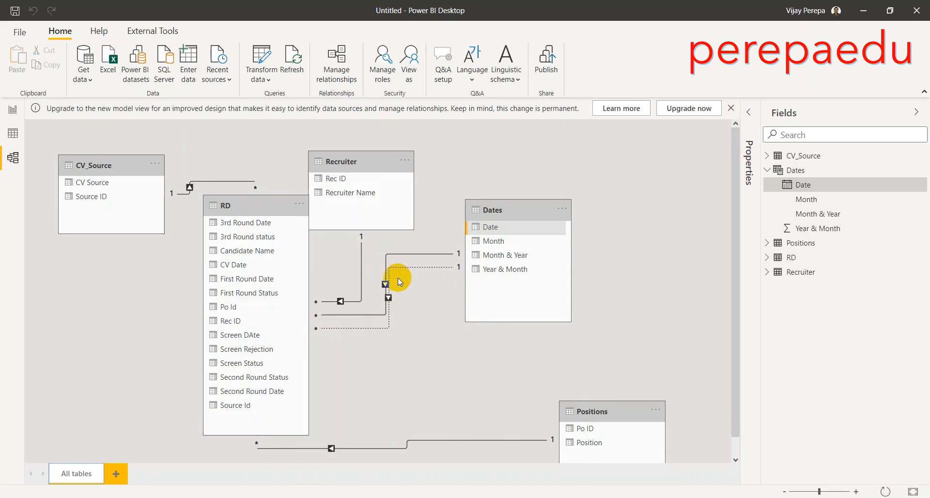
Step: Review the settings of the relationship between RD's Screen DAte and the Dates table without changing them
{"action": "left_click", "coordinate": [390, 298]}
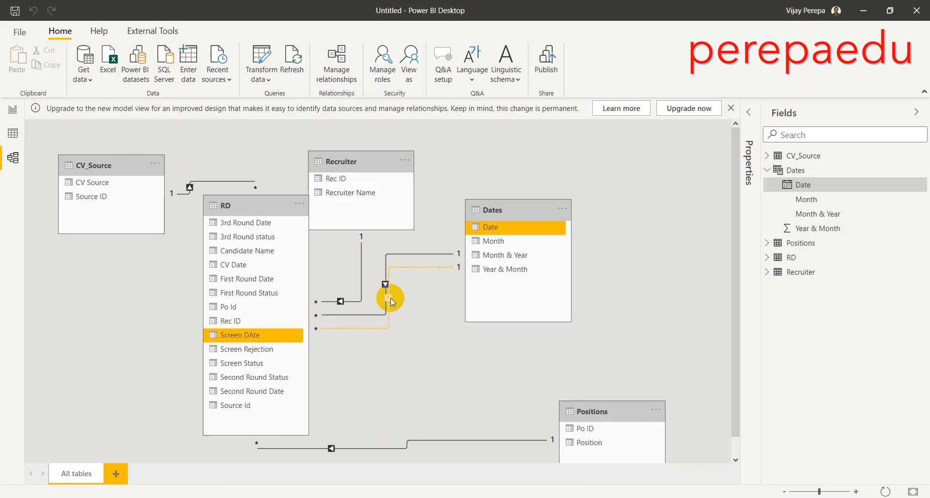
{"action": "double_click", "coordinate": [390, 298]}
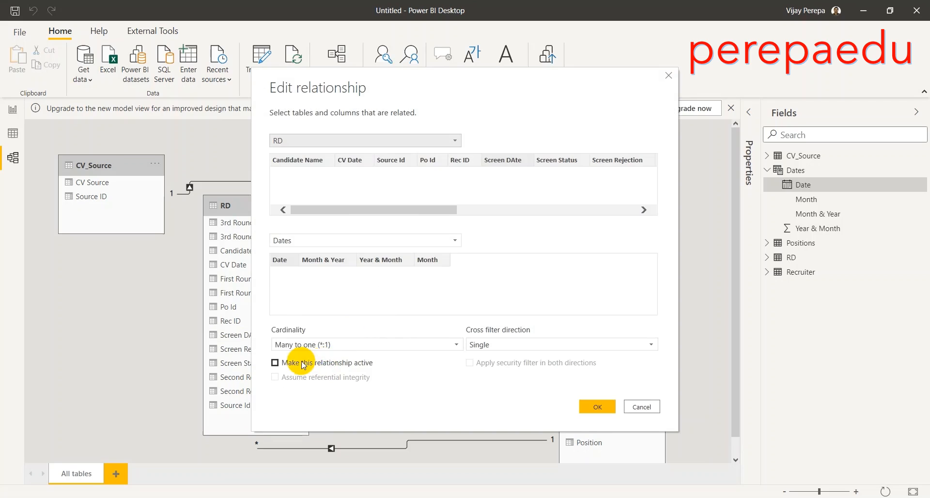
{"action": "left_click", "coordinate": [650, 409]}
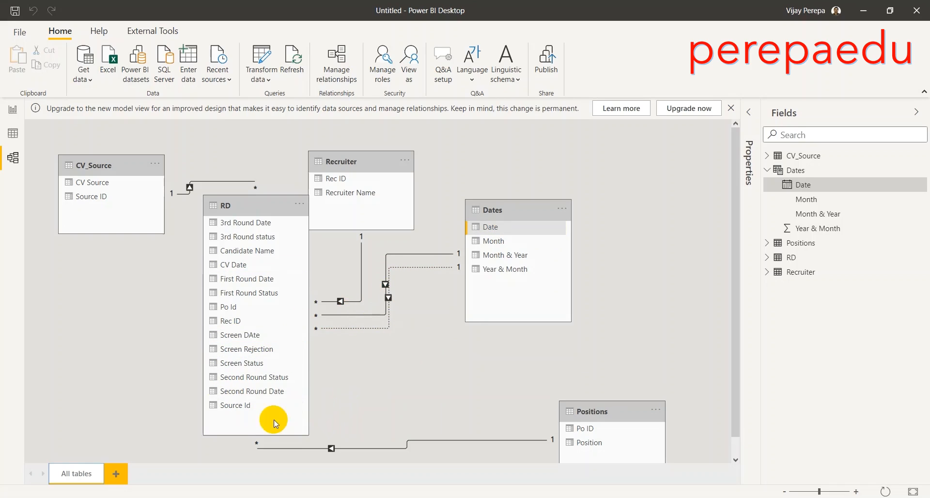
Step: Relate RD's First Round Date, Second Round Date and 3rd Round Date to Date in Dates, and return to the report view
{"action": "left_click_drag", "start_coordinate": [250, 279], "coordinate": [530, 226]}
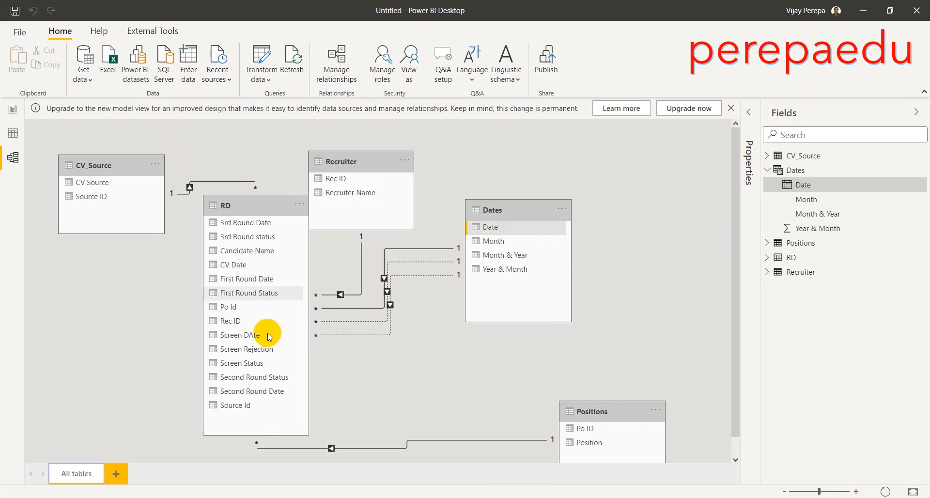
{"action": "left_click_drag", "start_coordinate": [255, 391], "coordinate": [502, 229]}
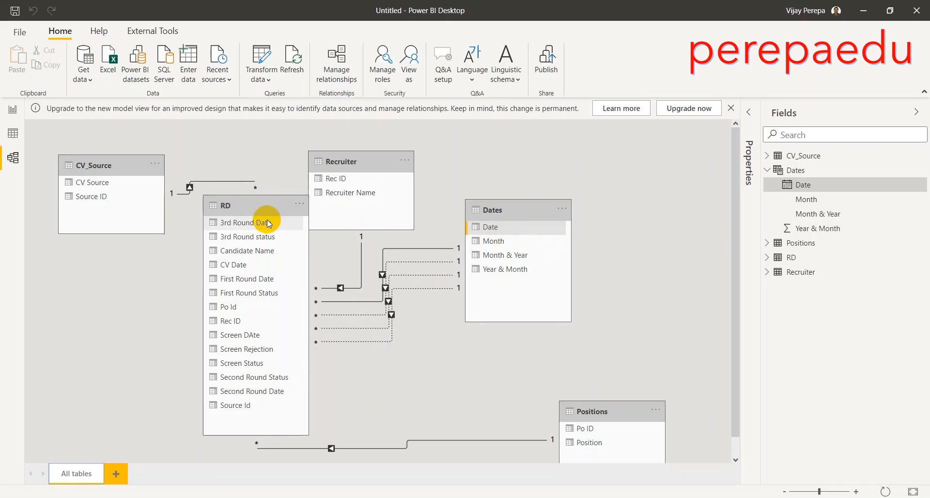
{"action": "left_click_drag", "start_coordinate": [267, 223], "coordinate": [536, 241]}
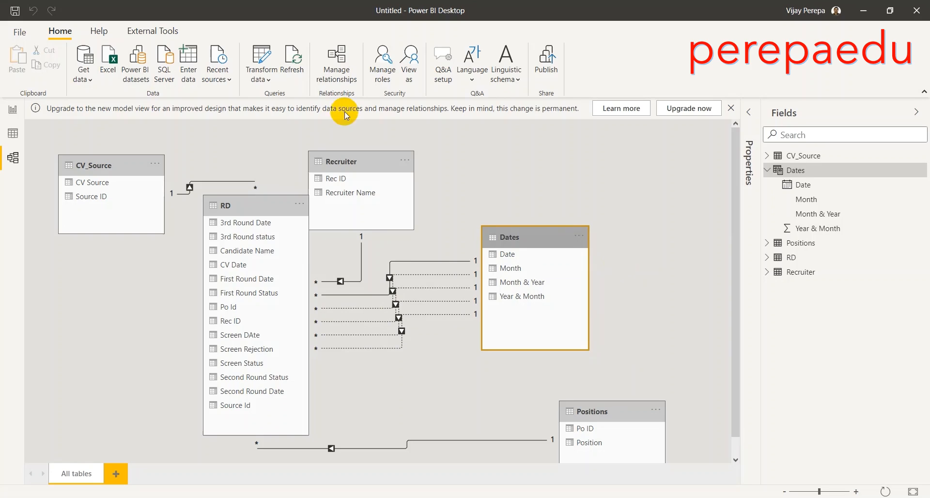
{"action": "left_click", "coordinate": [13, 114]}
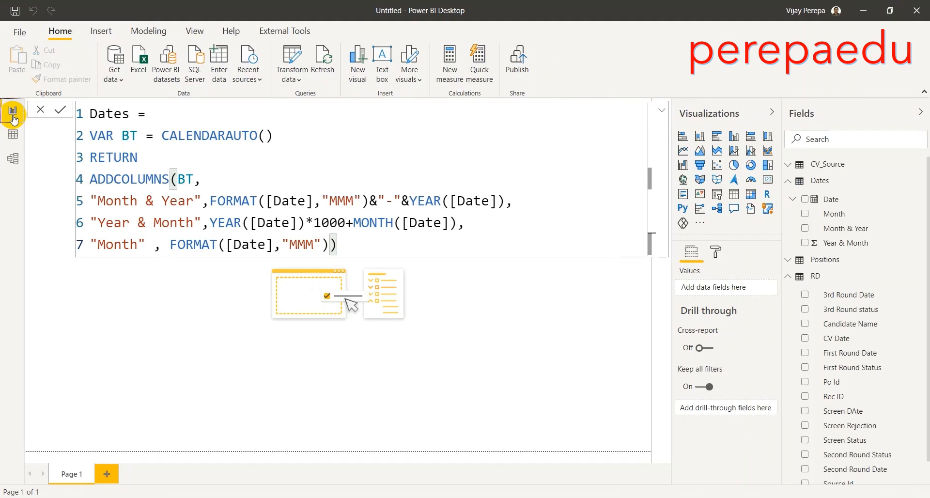
Step: Collapse the expanded tables in the field list and create a new table named Basic Measures
{"action": "left_click", "coordinate": [904, 117]}
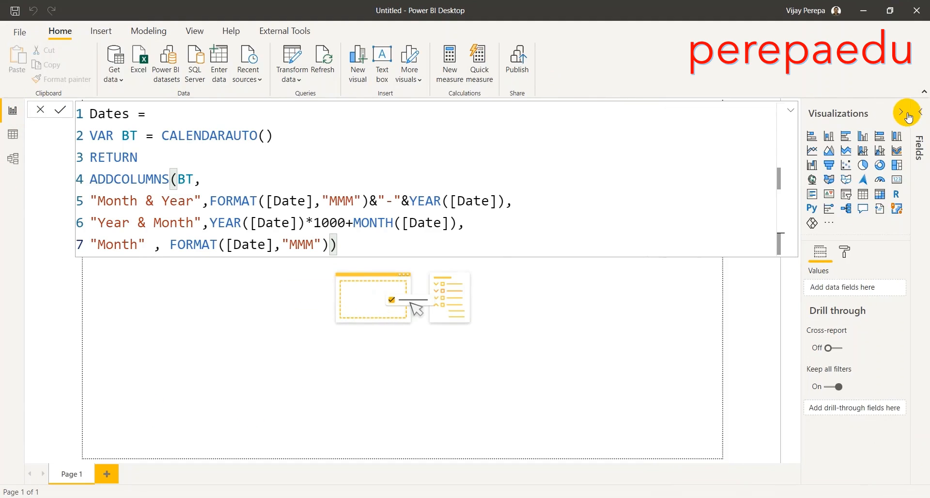
{"action": "left_click", "coordinate": [907, 109]}
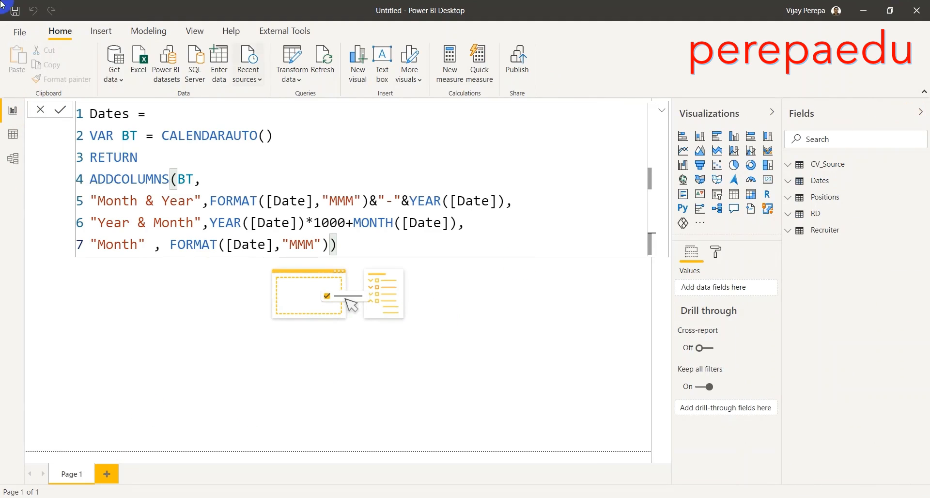
{"action": "left_click", "coordinate": [224, 81]}
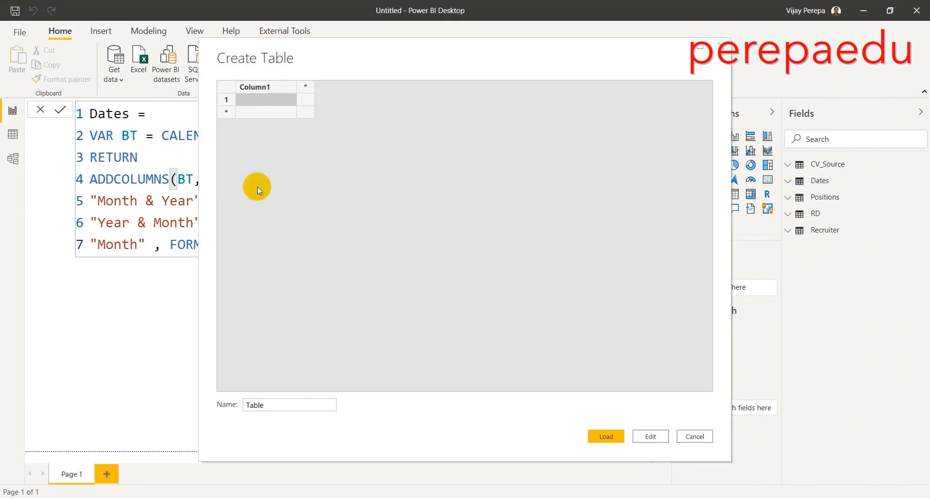
{"action": "double_click", "coordinate": [311, 405]}
{"action": "type", "text": "Basic MEa"}
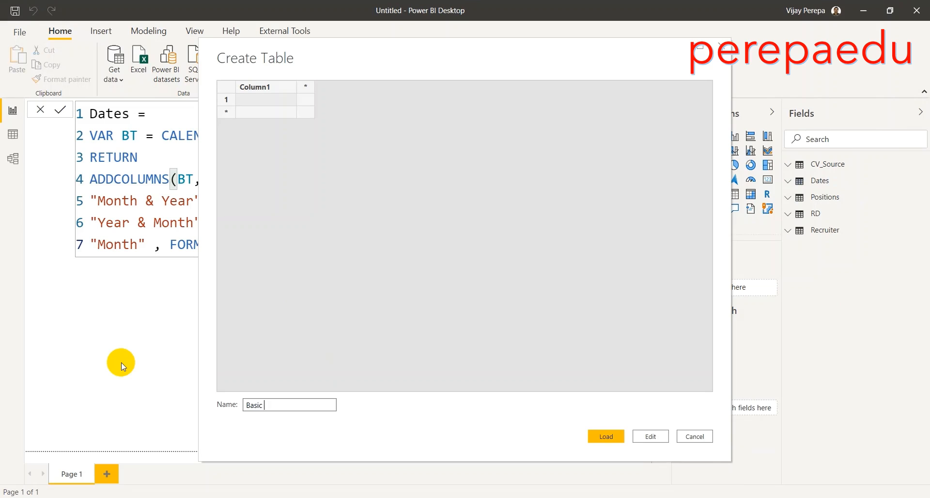
{"action": "key", "text": "BackSpace"}
{"action": "key", "text": "BackSpace"}
{"action": "type", "text": "easures"}
{"action": "key", "text": "Return"}
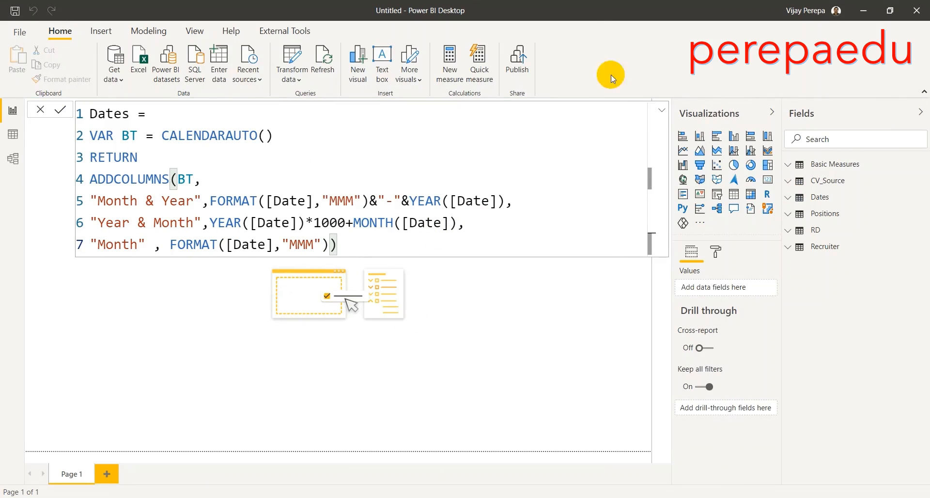
Step: Create a measure in Basic Measures defined as Total CVs = COUNT(RD[Candidate Name])
{"action": "left_click", "coordinate": [793, 167]}
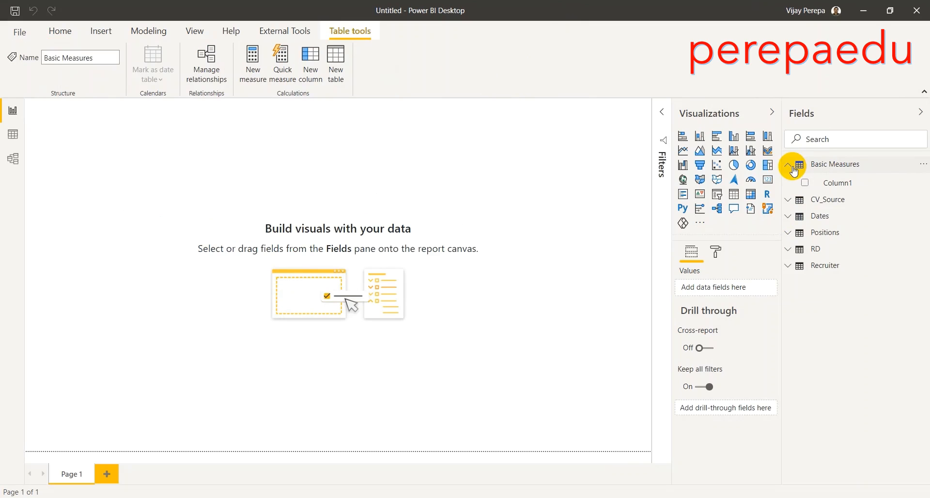
{"action": "key", "text": "Escape"}
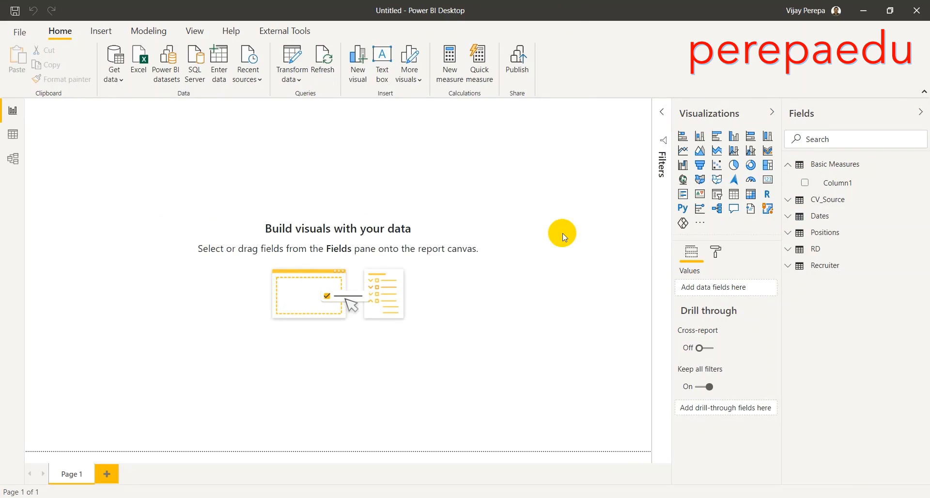
{"action": "left_click", "coordinate": [839, 164]}
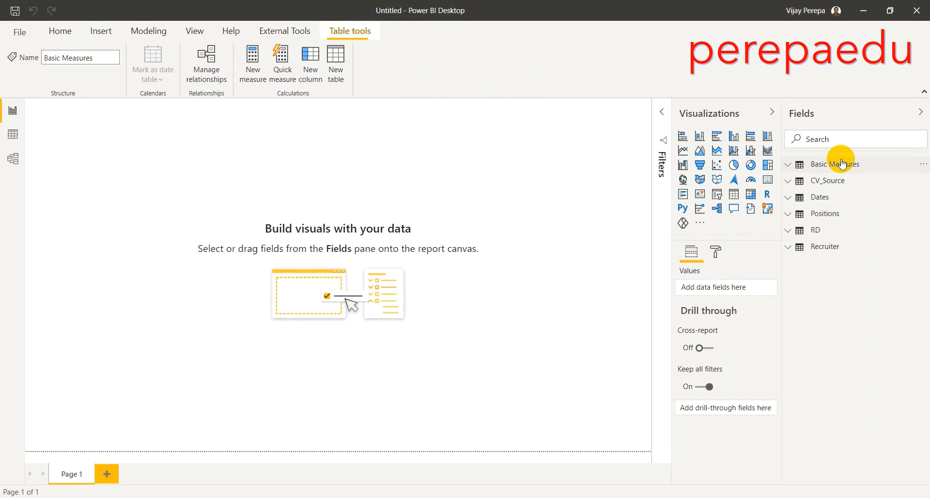
{"action": "left_click", "coordinate": [923, 163]}
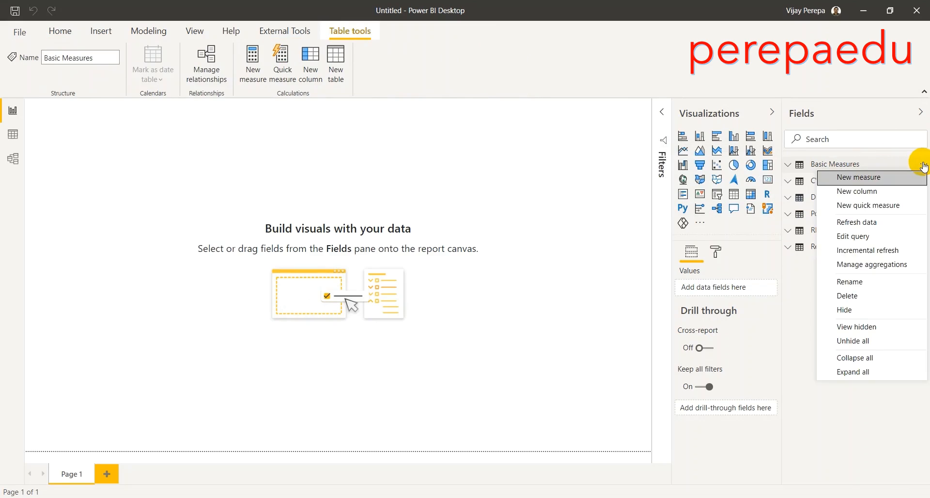
{"action": "left_click", "coordinate": [902, 182]}
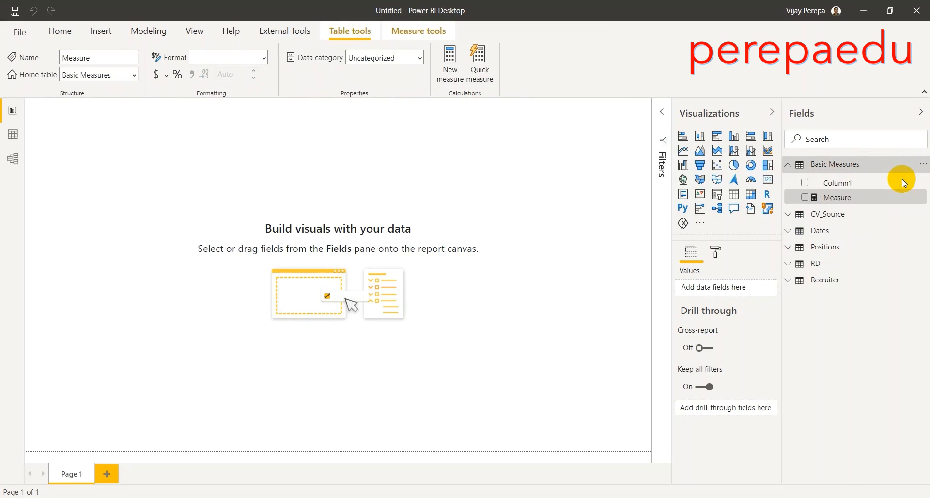
{"action": "type", "text": "Total "}
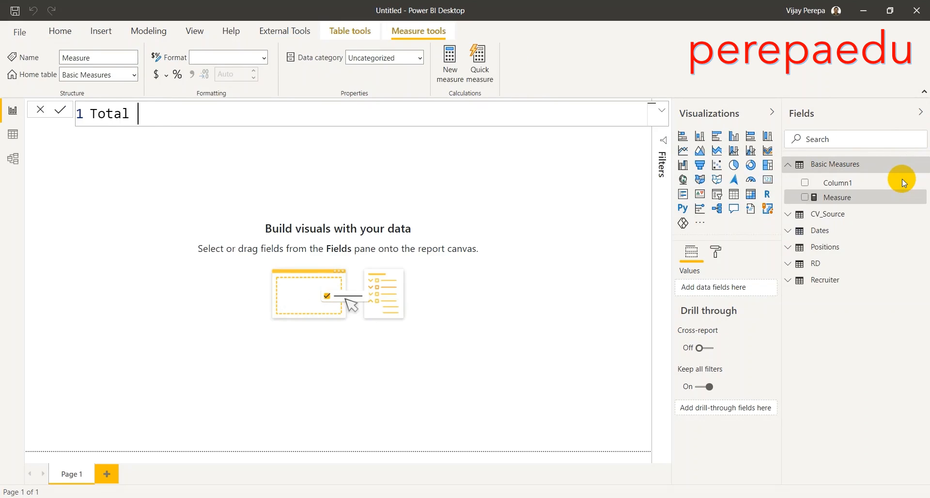
{"action": "type", "text": "CVs = count("}
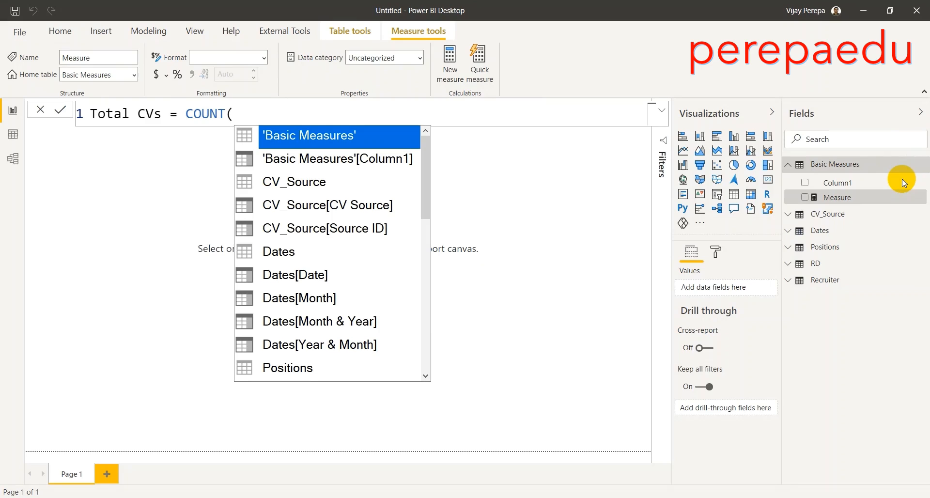
{"action": "type", "text": "Ca"}
{"action": "key", "text": "Tab"}
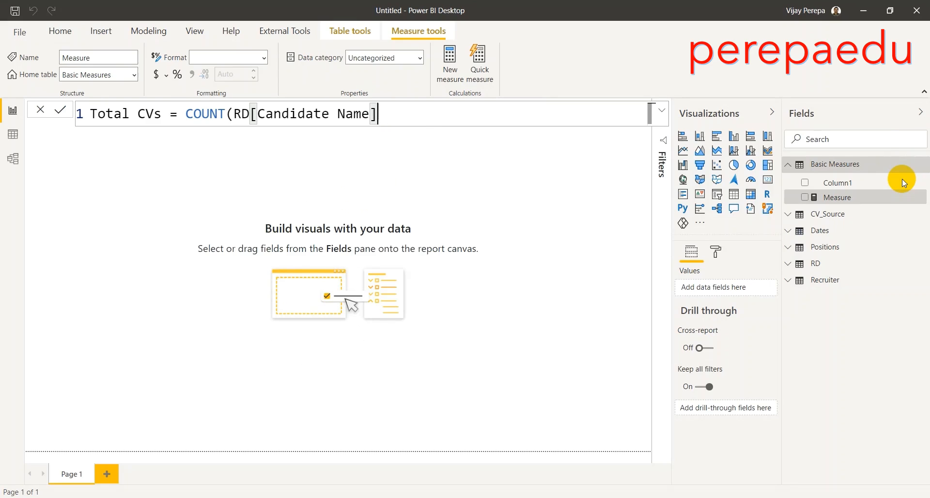
{"action": "type", "text": ")"}
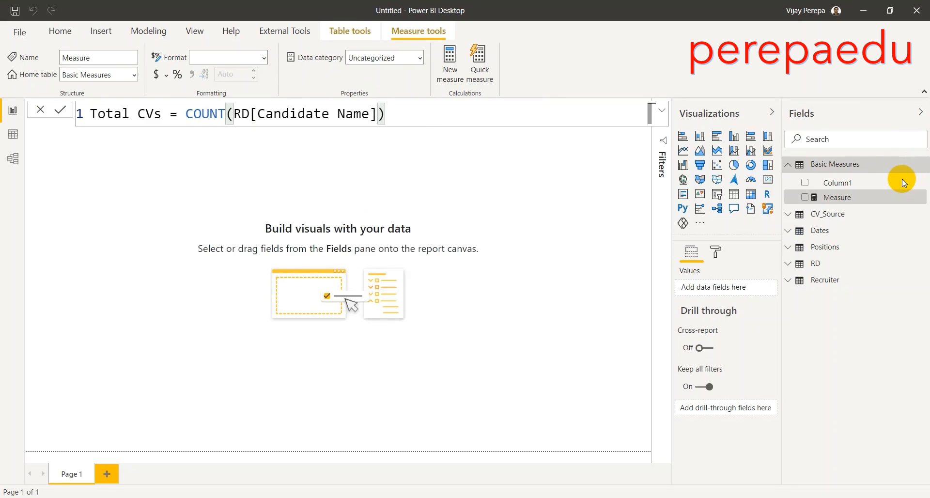
{"action": "key", "text": "Return"}
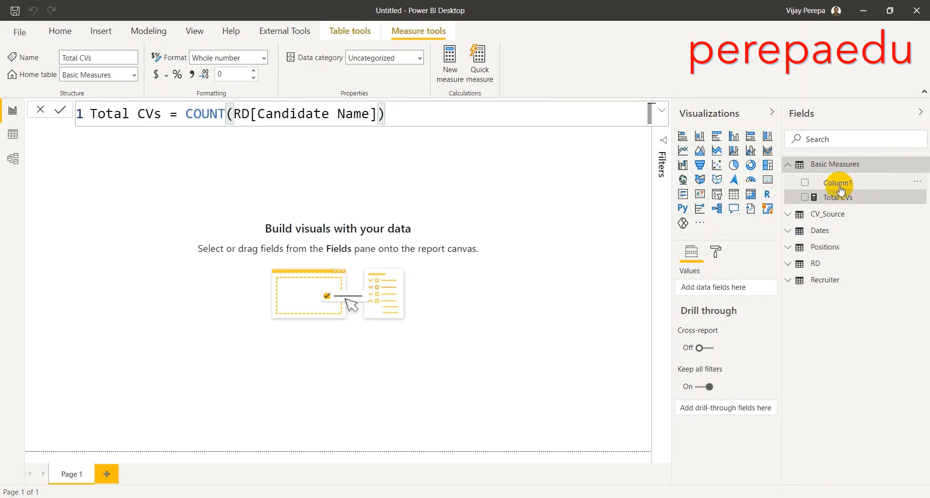
Step: Hide Column1 of Basic Measures and refresh the field list so the table holds only measures
{"action": "right_click", "coordinate": [902, 184]}
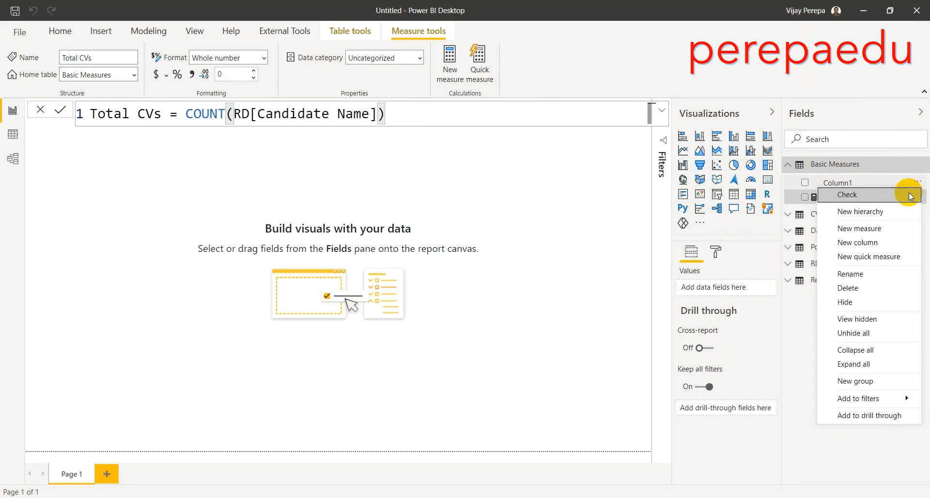
{"action": "left_click", "coordinate": [852, 306]}
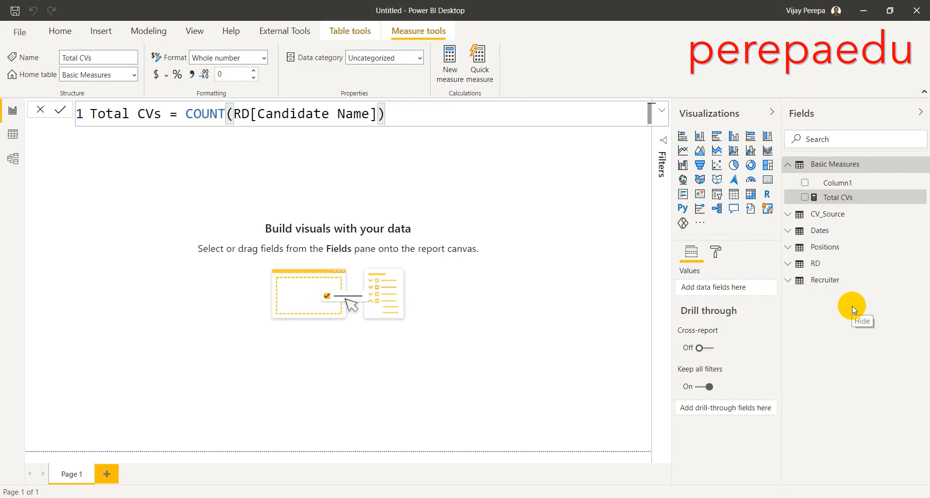
{"action": "left_click", "coordinate": [920, 116]}
{"action": "left_click", "coordinate": [920, 111]}
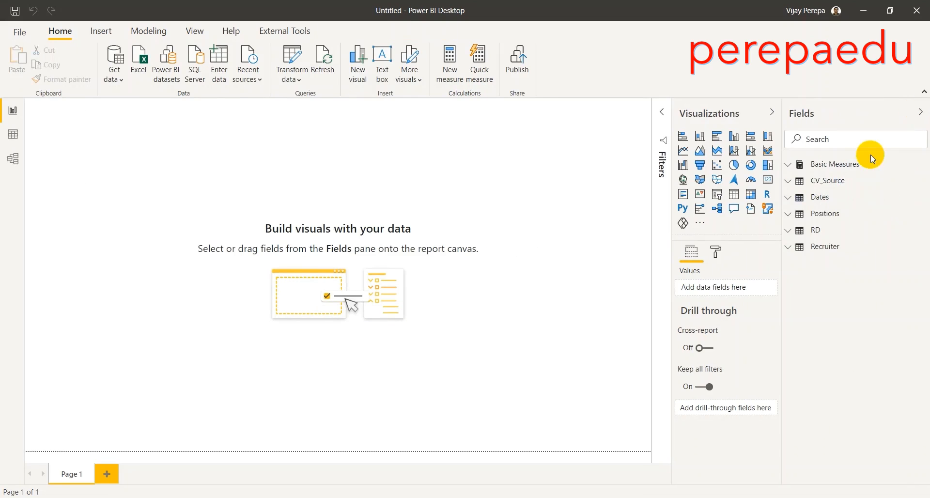
{"action": "left_click", "coordinate": [835, 166]}
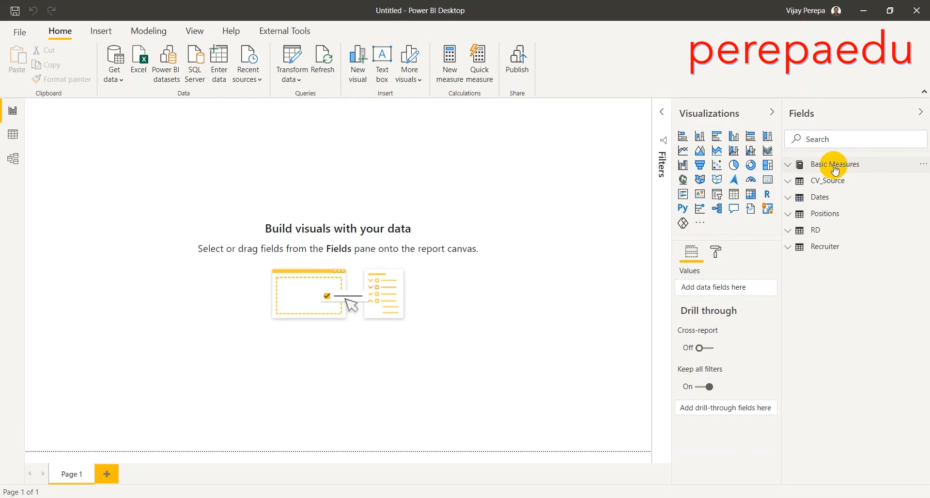
{"action": "left_click", "coordinate": [793, 169]}
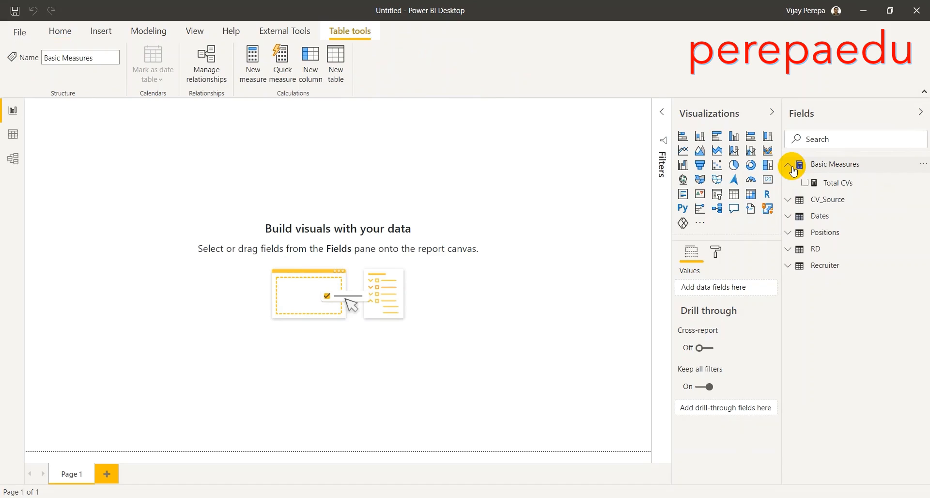
{"action": "left_click", "coordinate": [793, 169]}
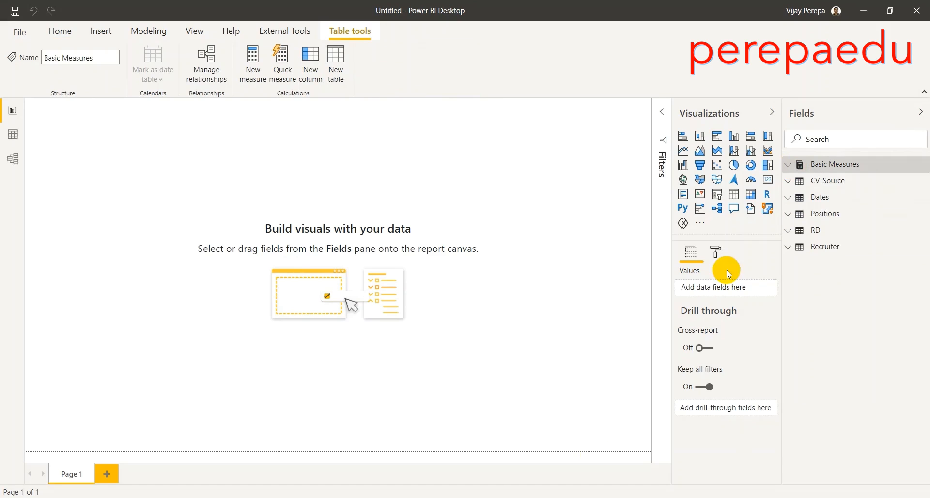
{"action": "left_click", "coordinate": [565, 231]}
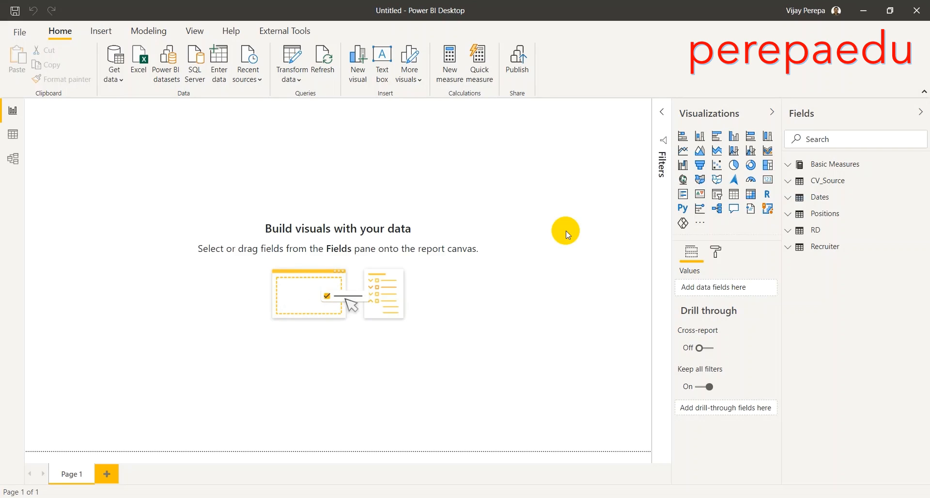
Step: Create a second measure in Basic Measures defined as Screened CVs = CALCULATE([Total CVs],RD[Screen Status]="Accepted")
{"action": "left_click", "coordinate": [919, 164]}
{"action": "left_click", "coordinate": [915, 176]}
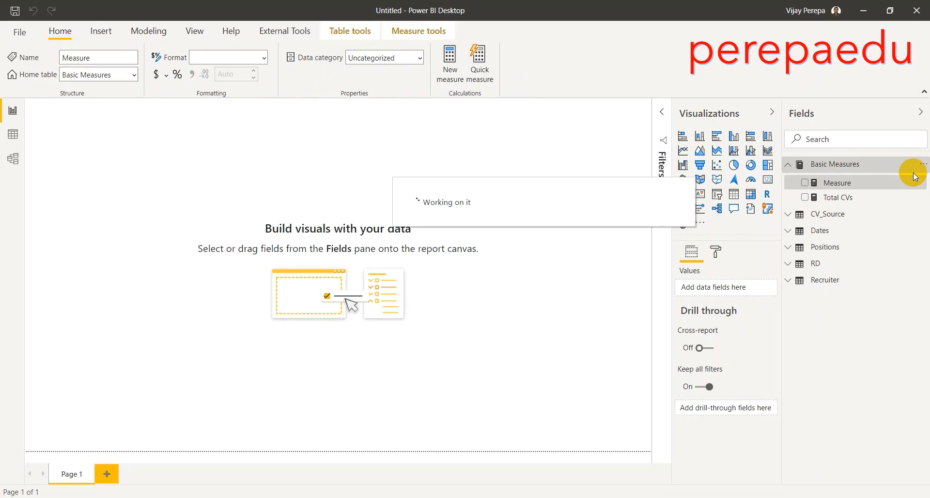
{"action": "type", "text": "Scrr"}
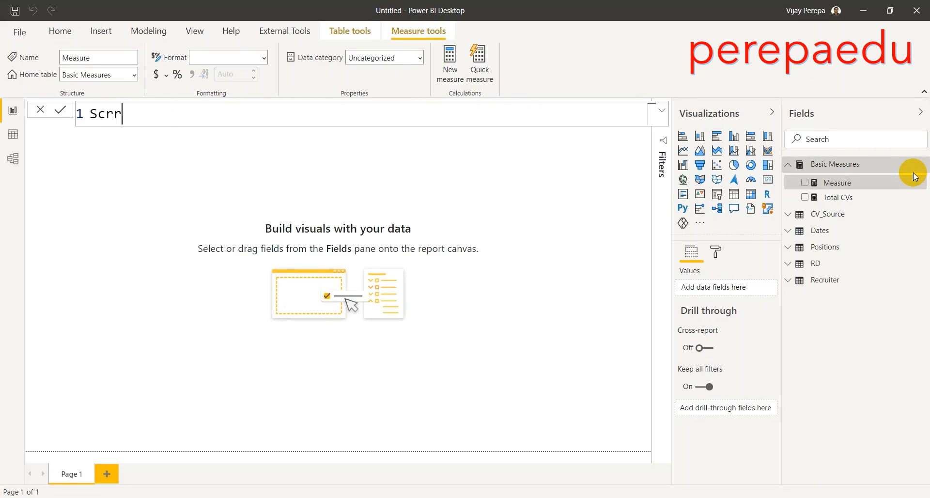
{"action": "key", "text": "BackSpace"}
{"action": "type", "text": "eend"}
{"action": "key", "text": "BackSpace"}
{"action": "type", "text": "ed CV"}
{"action": "type", "text": "s = cal"}
{"action": "key", "text": "Tab"}
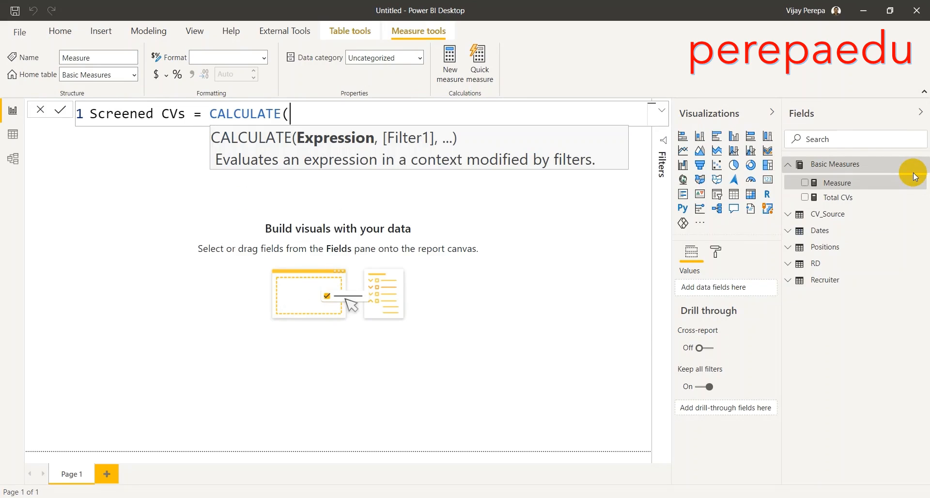
{"action": "type", "text": "tot"}
{"action": "key", "text": "Tab"}
{"action": "type", "text": ","}
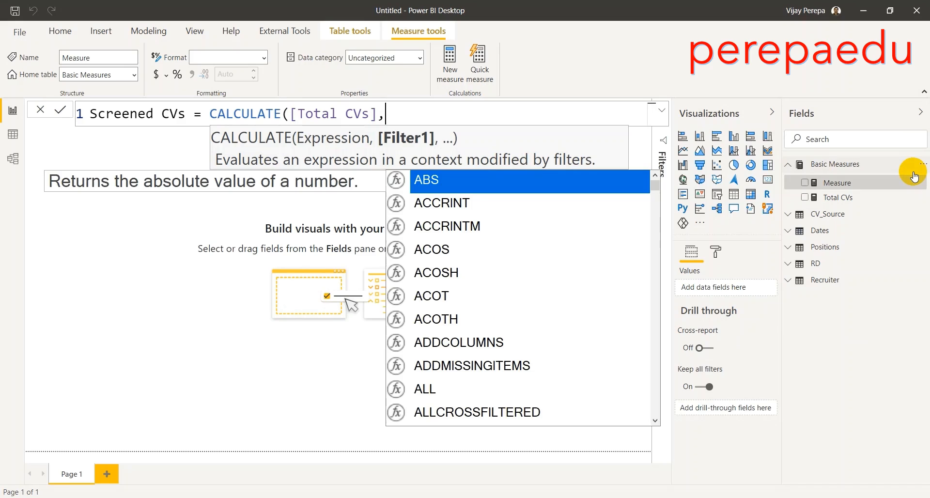
{"action": "type", "text": "sta"}
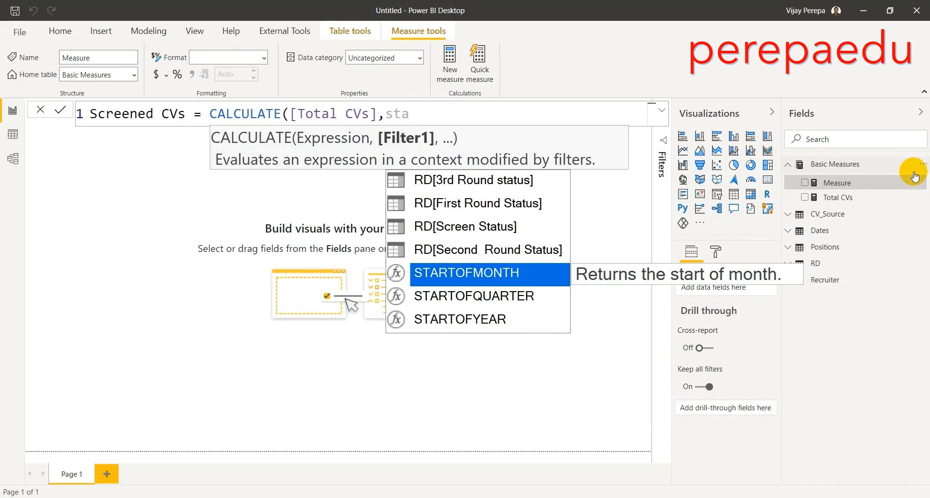
{"action": "key", "text": "Up"}
{"action": "key", "text": "Up"}
{"action": "key", "text": "Tab"}
{"action": "type", "text": "="}
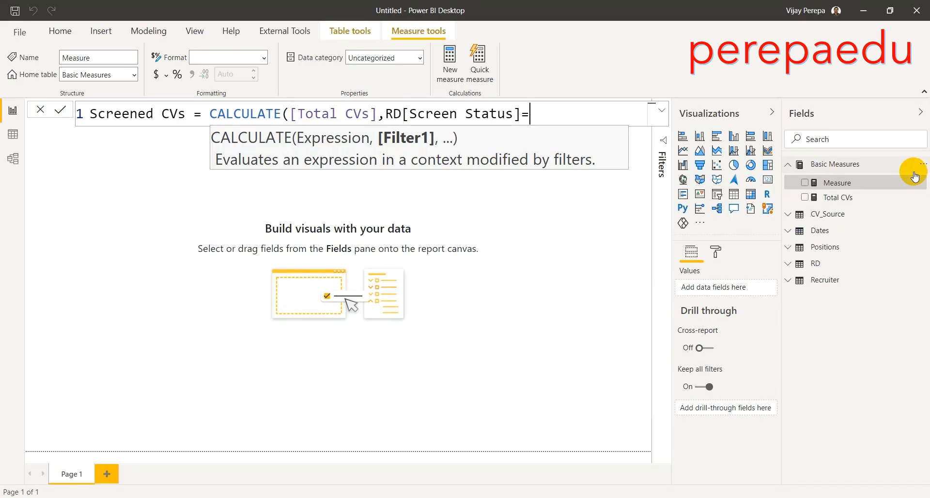
{"action": "type", "text": "\"Accepted\")"}
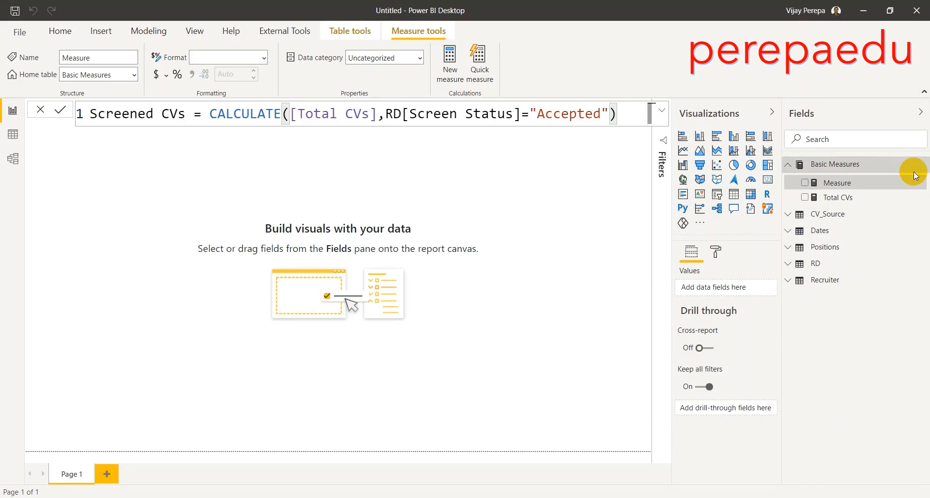
{"action": "key", "text": "Return"}
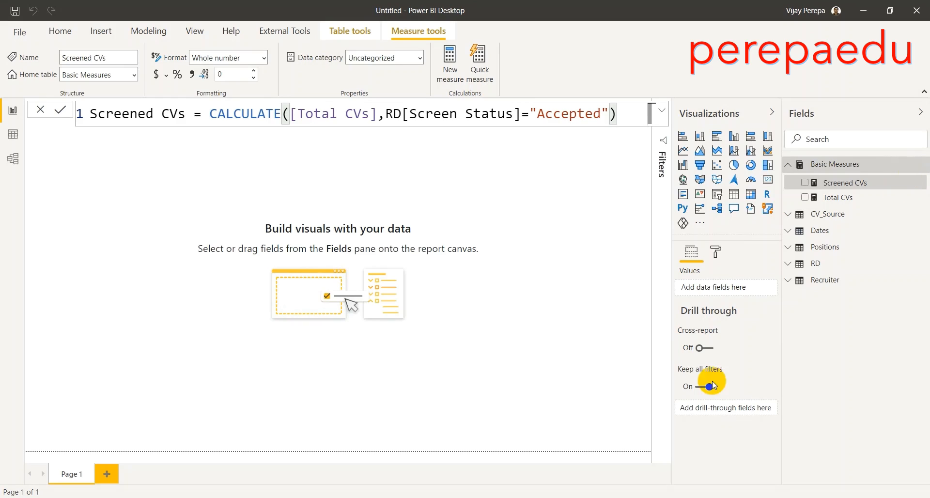
Step: Add a slicer at the report page's right edge and fill it with Month & Year from Dates
{"action": "left_click", "coordinate": [543, 232]}
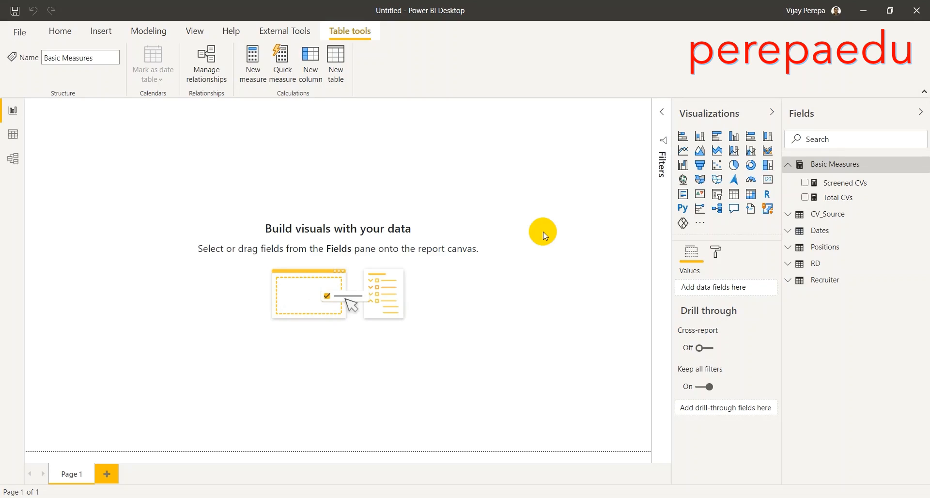
{"action": "left_click", "coordinate": [716, 194]}
{"action": "left_click_drag", "start_coordinate": [135, 193], "coordinate": [625, 236]}
{"action": "left_click", "coordinate": [806, 231]}
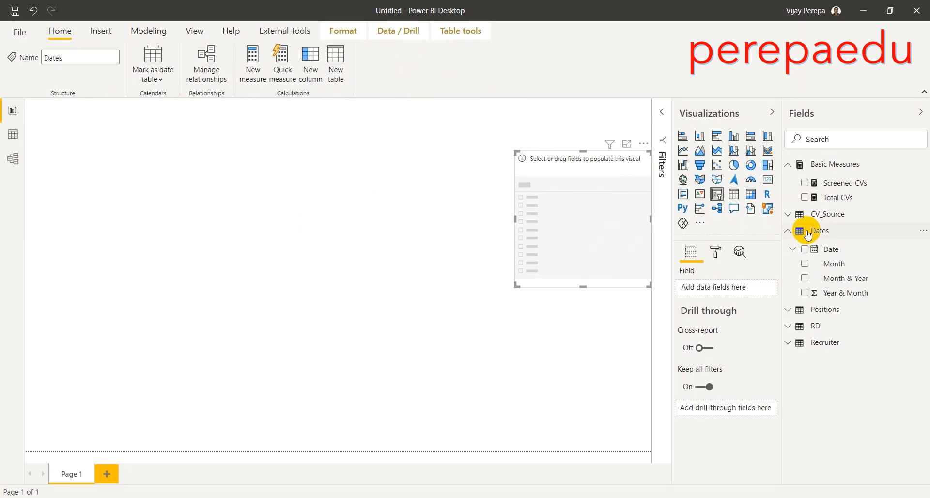
{"action": "left_click_drag", "start_coordinate": [858, 283], "coordinate": [593, 231]}
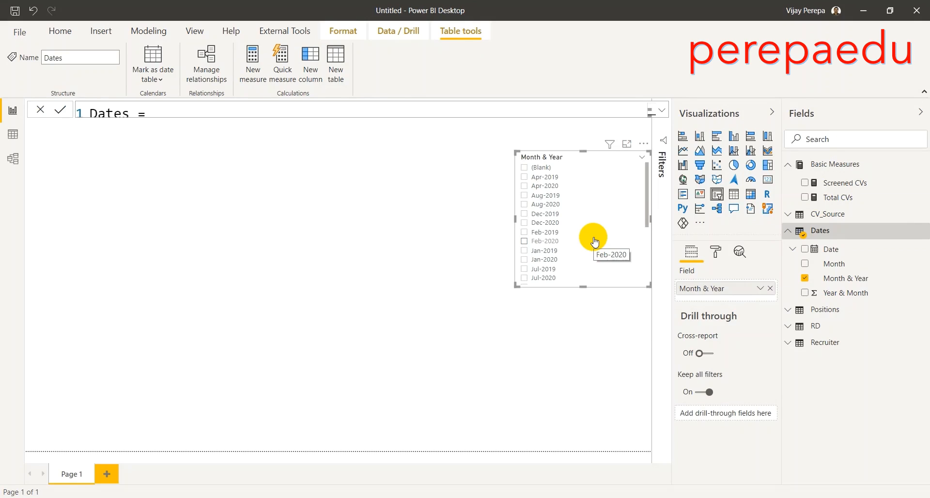
Step: Sort the Month & Year column of Dates by Year & Month and filter the slicer to Mar-2019
{"action": "left_click", "coordinate": [840, 279]}
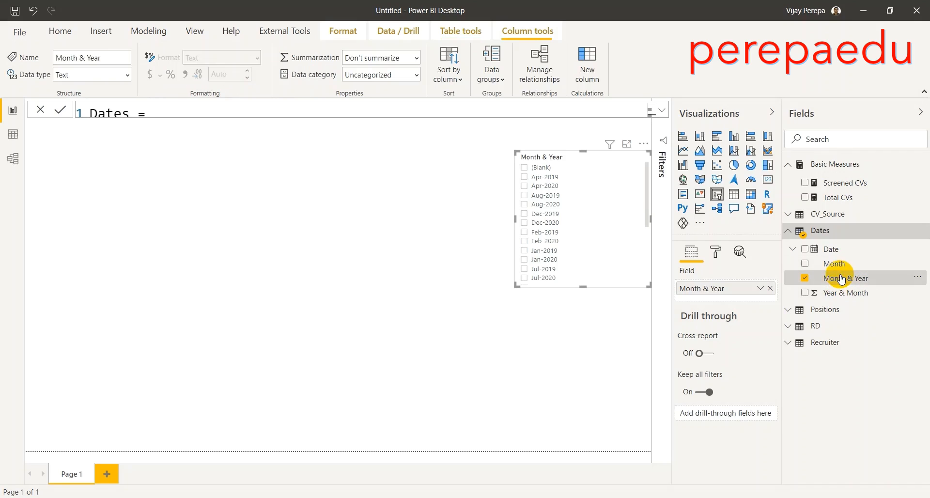
{"action": "left_click", "coordinate": [456, 77]}
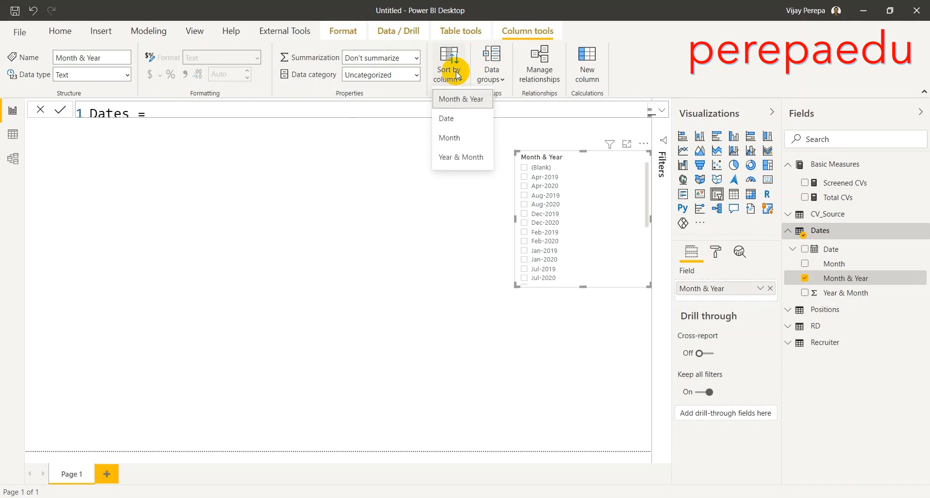
{"action": "left_click", "coordinate": [455, 161]}
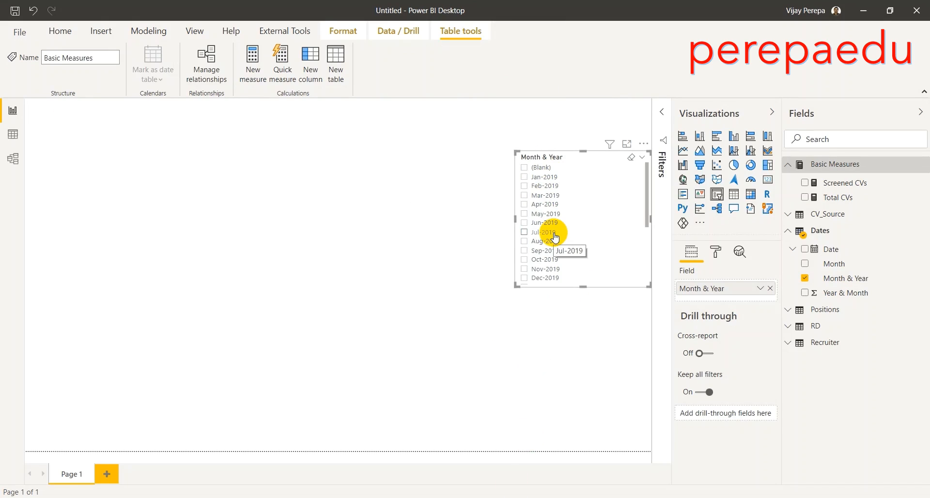
{"action": "left_click", "coordinate": [525, 196]}
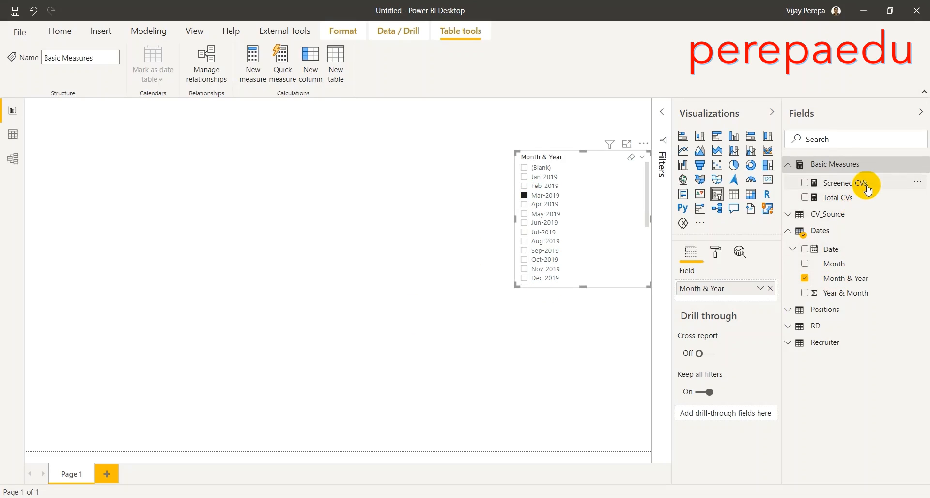
Step: Create a measure in Basic Measures defined as First Round = CALCULATE([Total CVs],RD[First Round Status]="Accepted")
{"action": "left_click", "coordinate": [845, 183]}
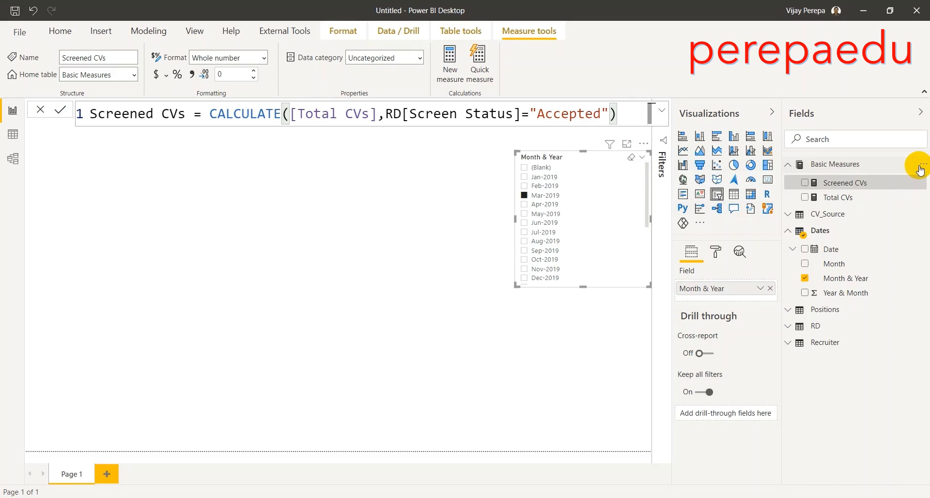
{"action": "left_click", "coordinate": [922, 166]}
{"action": "left_click", "coordinate": [910, 178]}
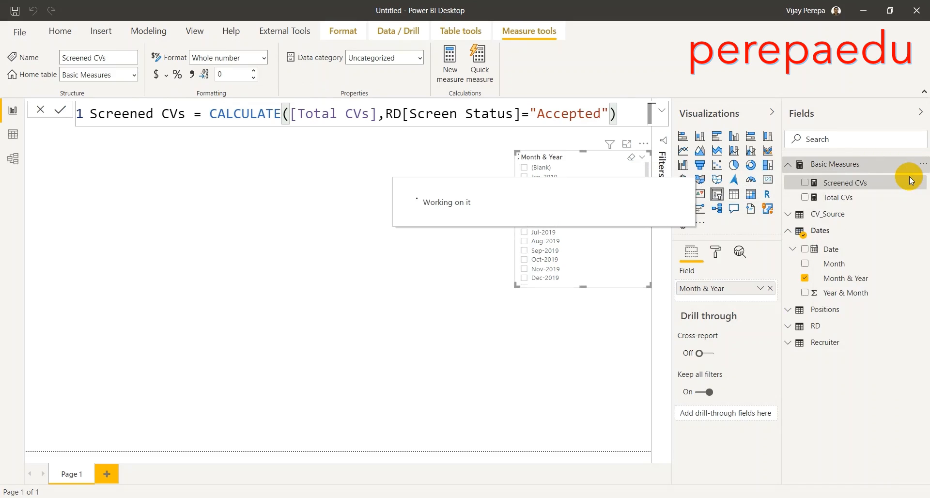
{"action": "type", "text": "First Round = CALCULATE(to"}
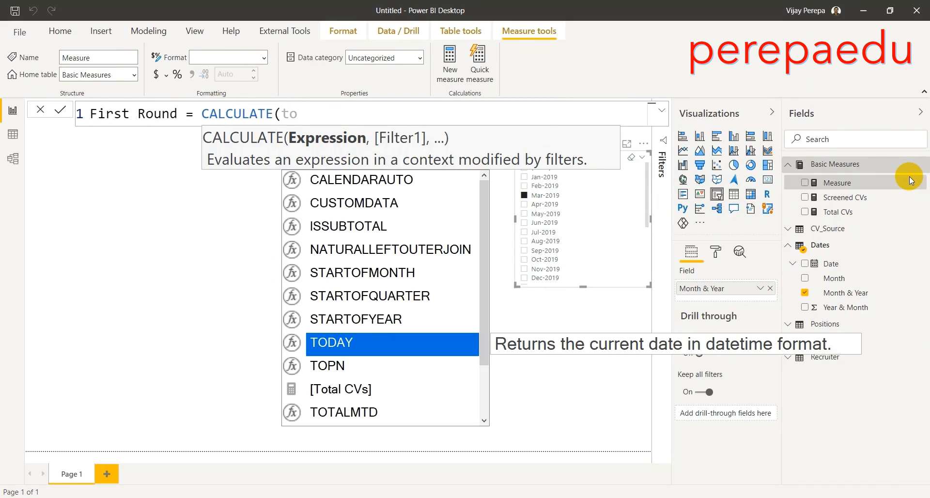
{"action": "type", "text": "ta"}
{"action": "key", "text": "Tab"}
{"action": "type", "text": ",statu"}
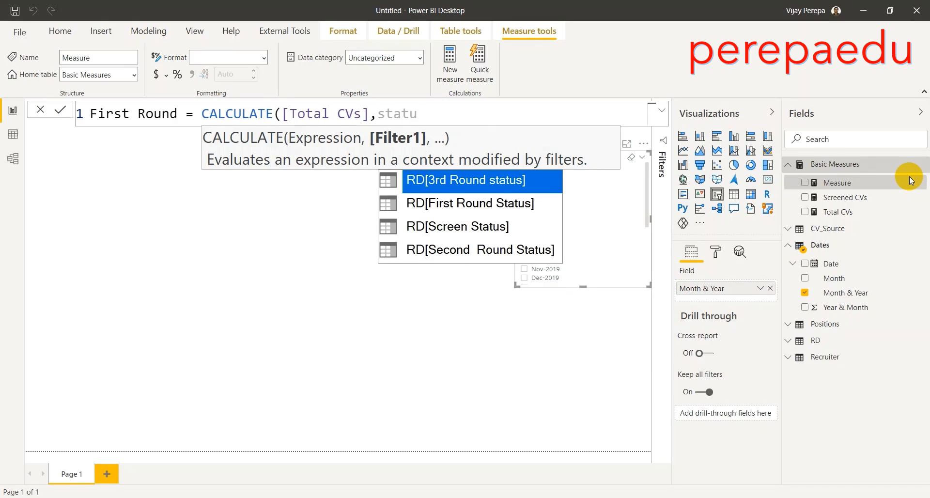
{"action": "key", "text": "Down"}
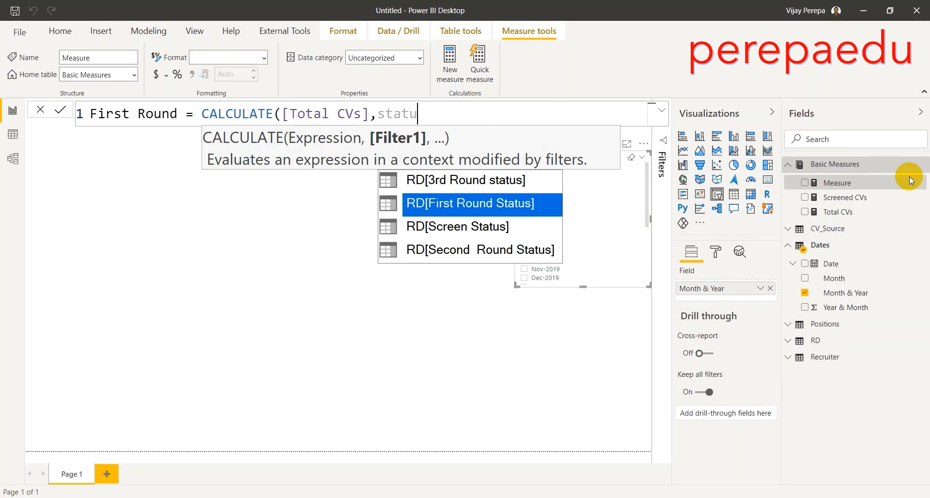
{"action": "key", "text": "Tab"}
{"action": "type", "text": "=\"Accepted"}
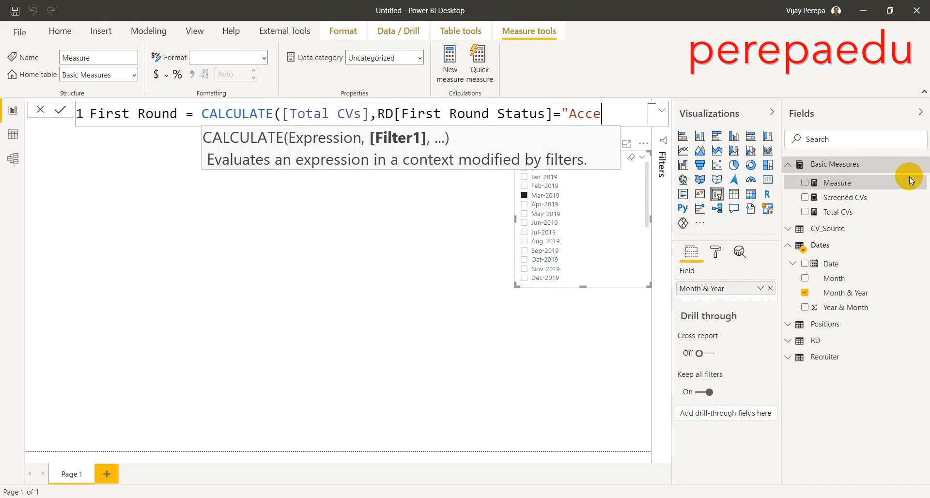
{"action": "key", "text": "BackSpace"}
{"action": "type", "text": "ed\")"}
{"action": "key", "text": "Return"}
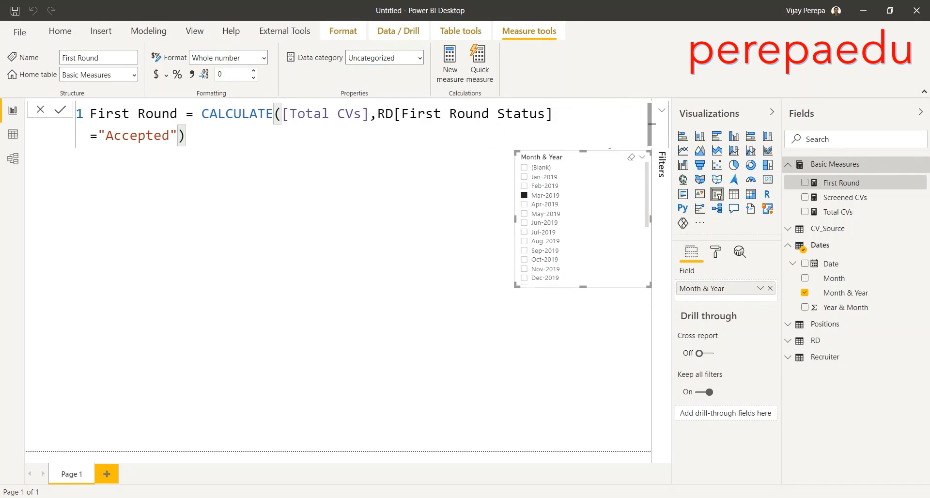
Step: Add a card showing the First Round measure in the report page's upper-left corner and make it smaller
{"action": "left_click", "coordinate": [327, 316]}
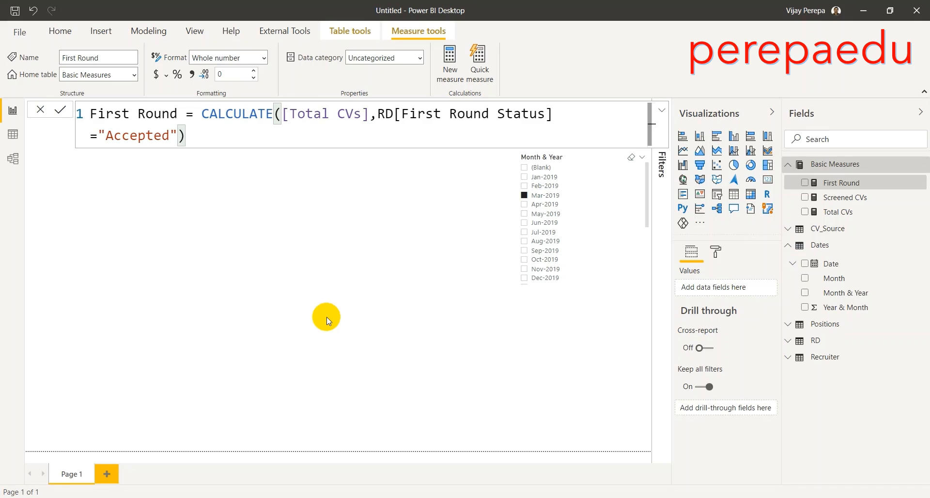
{"action": "left_click", "coordinate": [321, 316]}
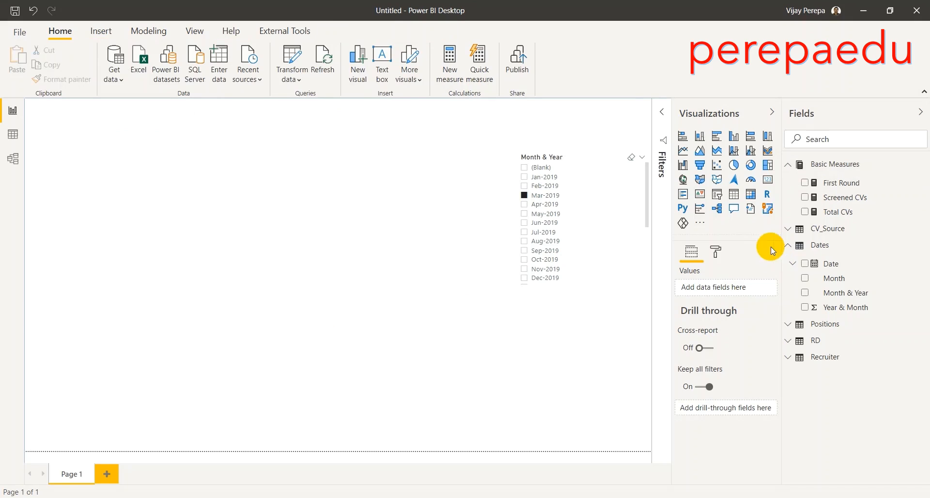
{"action": "left_click", "coordinate": [767, 179]}
{"action": "left_click_drag", "start_coordinate": [181, 372], "coordinate": [138, 178]}
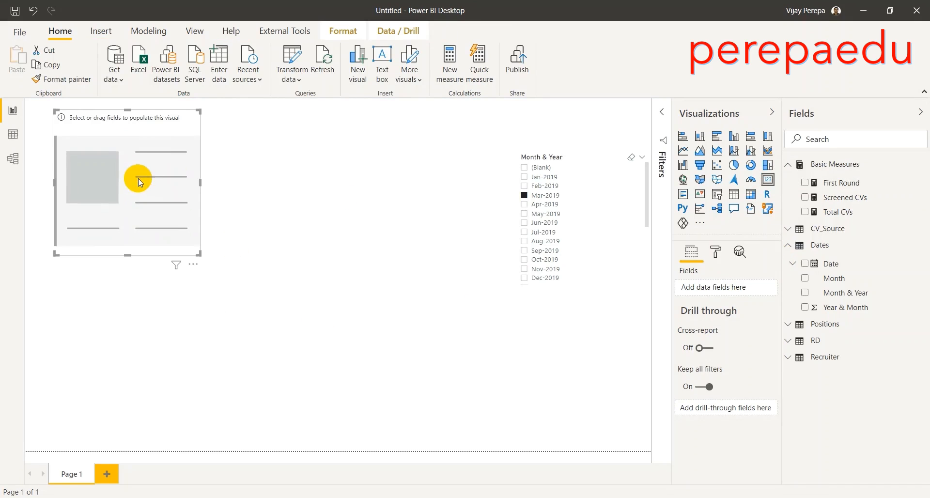
{"action": "left_click_drag", "start_coordinate": [818, 183], "coordinate": [701, 287]}
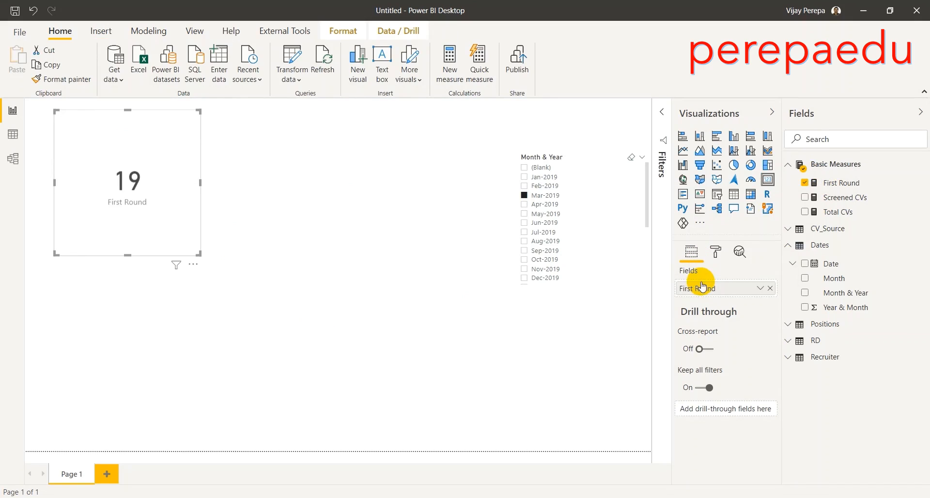
{"action": "left_click_drag", "start_coordinate": [194, 253], "coordinate": [170, 205]}
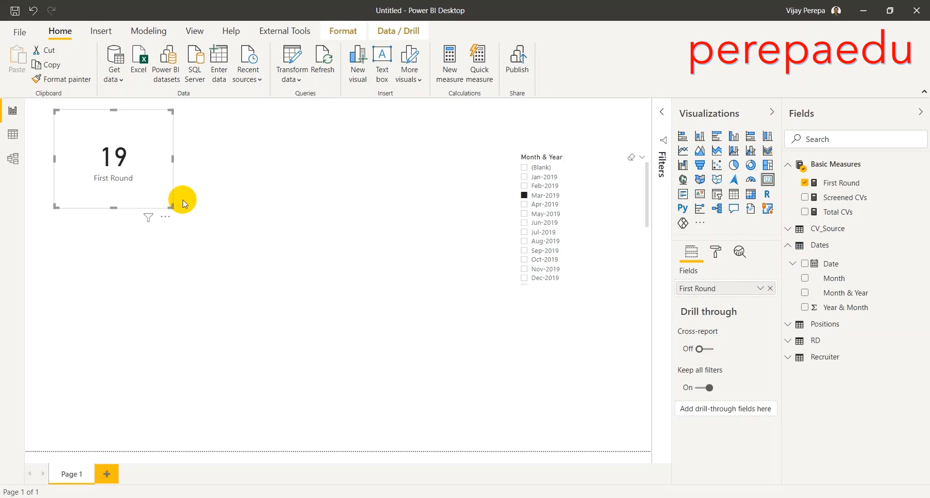
Step: Add an empty table visual just beside the First Round card and enlarge it toward the page's middle
{"action": "left_click", "coordinate": [310, 151]}
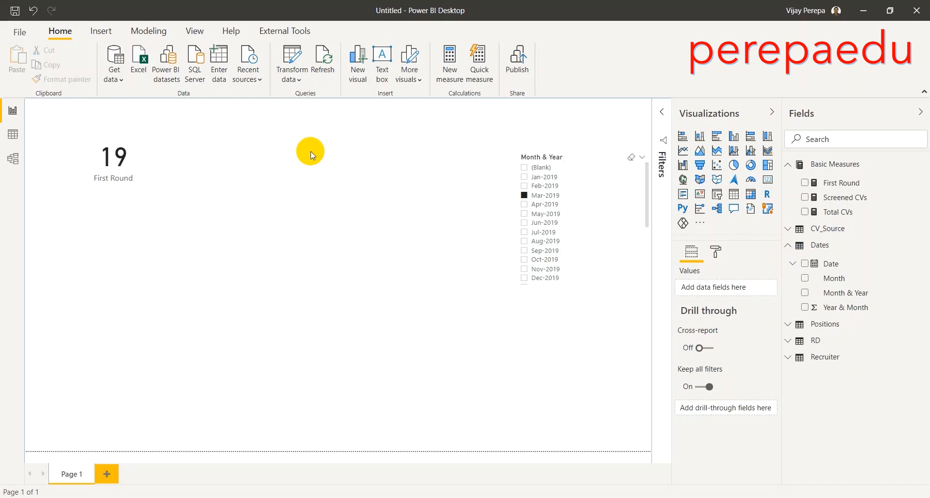
{"action": "left_click", "coordinate": [734, 193]}
{"action": "left_click_drag", "start_coordinate": [116, 364], "coordinate": [213, 196]}
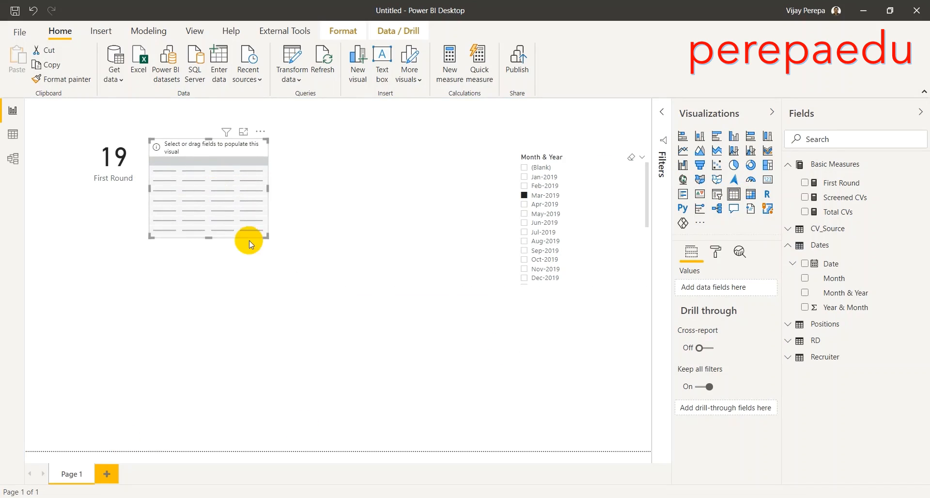
{"action": "left_click_drag", "start_coordinate": [265, 237], "coordinate": [340, 355]}
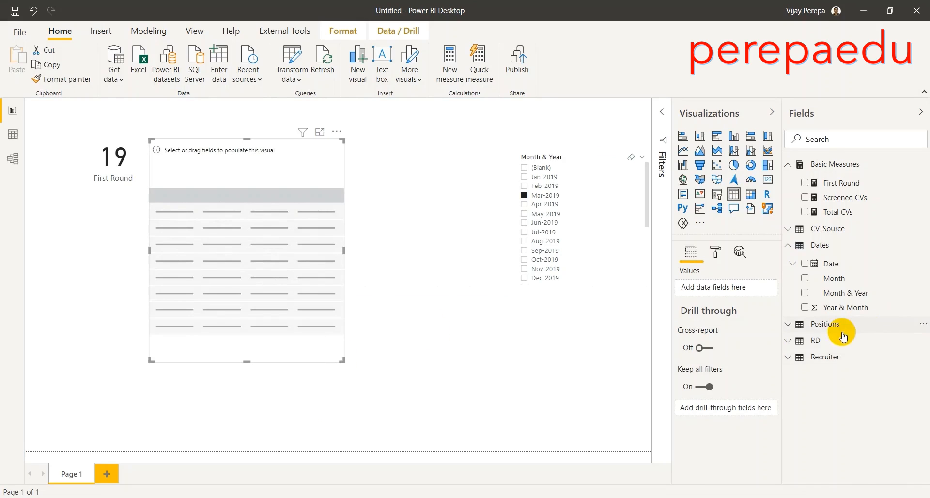
Step: Fill the table visual with Date from Dates, shown as plain dates instead of the date hierarchy
{"action": "left_click_drag", "start_coordinate": [829, 290], "coordinate": [735, 285]}
{"action": "left_click_drag", "start_coordinate": [827, 264], "coordinate": [732, 286]}
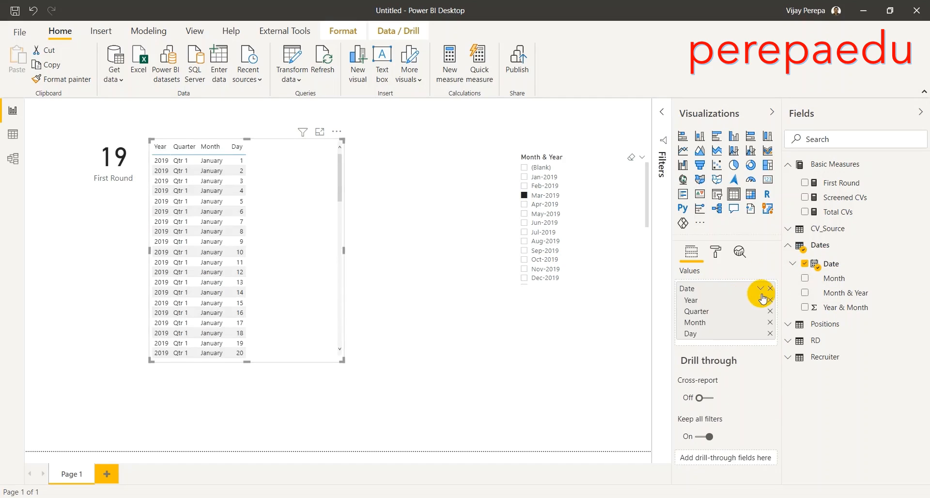
{"action": "left_click", "coordinate": [761, 290]}
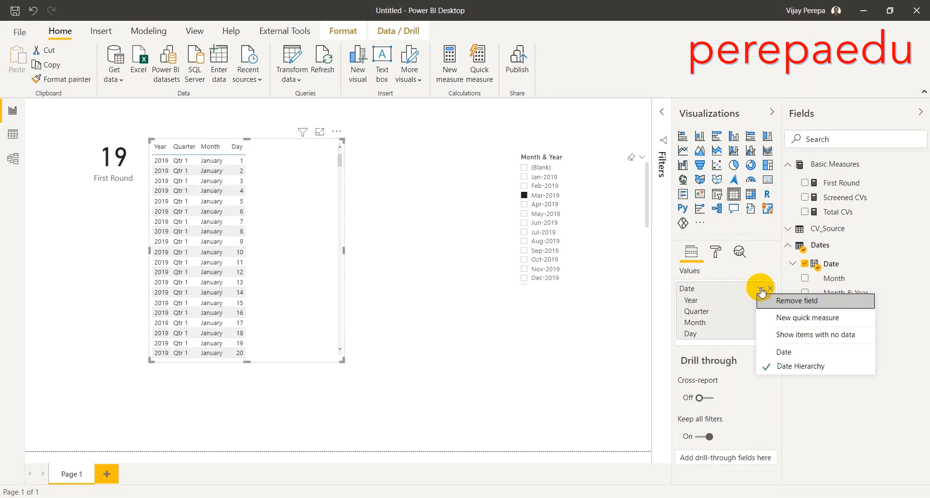
{"action": "left_click", "coordinate": [778, 349]}
Step: Add CV Date from RD and the First Round measure to the table visual and shrink its frame
{"action": "left_click", "coordinate": [789, 340]}
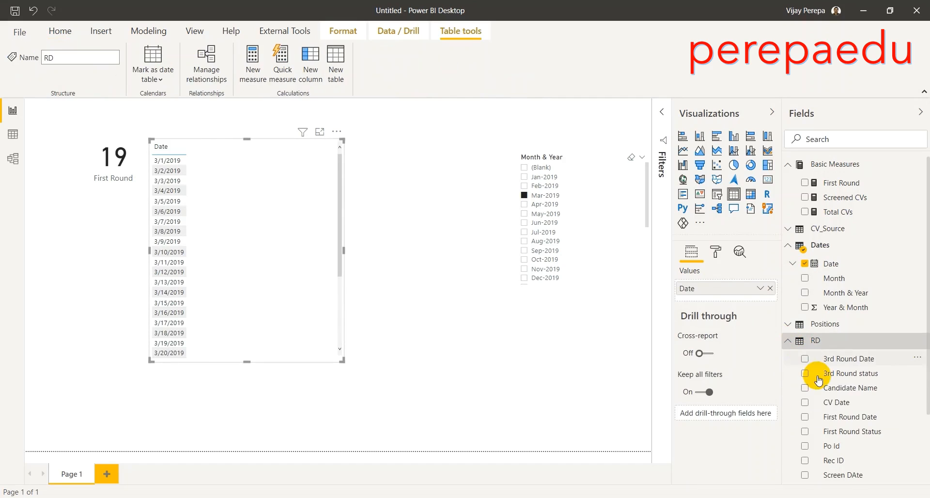
{"action": "left_click_drag", "start_coordinate": [835, 404], "coordinate": [746, 297]}
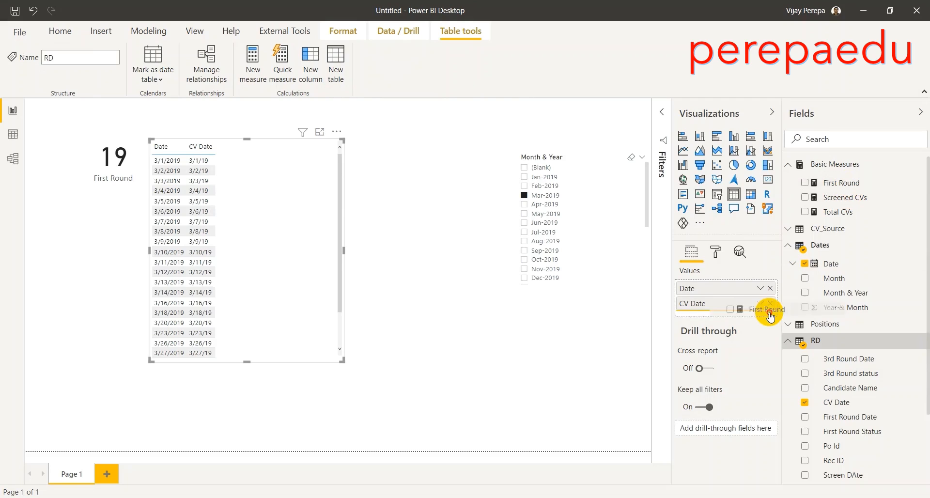
{"action": "left_click_drag", "start_coordinate": [755, 315], "coordinate": [412, 343]}
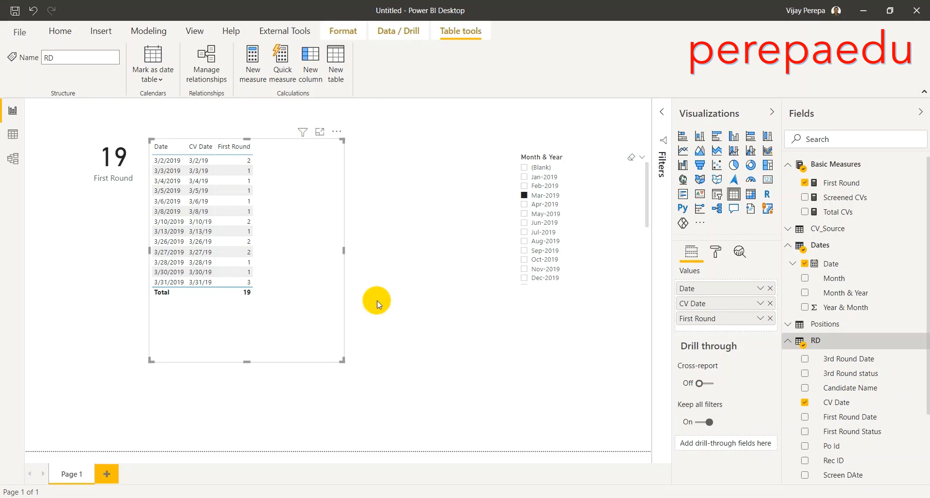
{"action": "left_click_drag", "start_coordinate": [341, 361], "coordinate": [302, 334]}
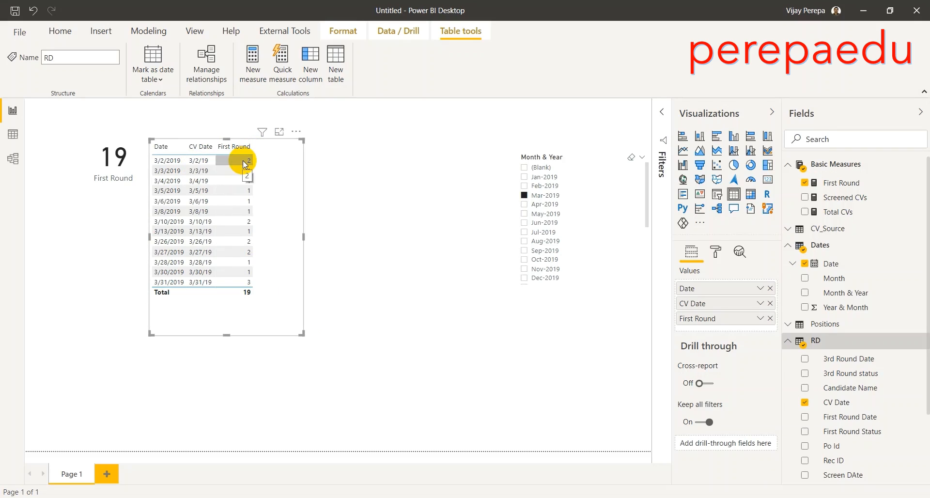
{"action": "left_click", "coordinate": [447, 262]}
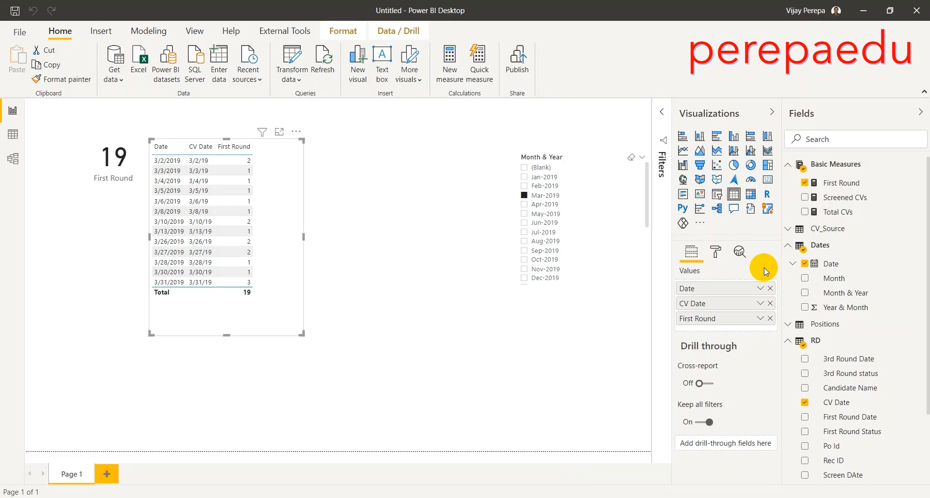
Step: Create a new measure named First Round A in the Basic Measures table and begin its formula with CALCULATE on a second line
{"action": "left_click", "coordinate": [922, 169]}
{"action": "left_click", "coordinate": [888, 182]}
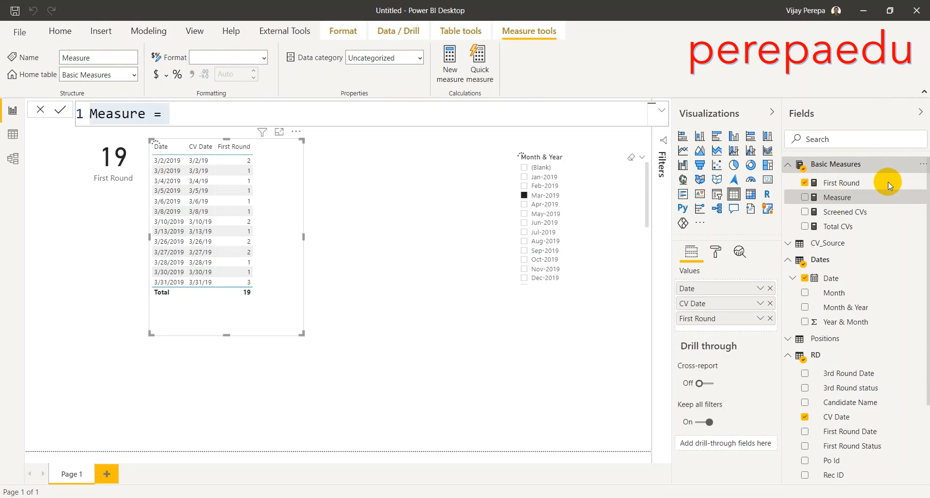
{"action": "type", "text": "First Rou"}
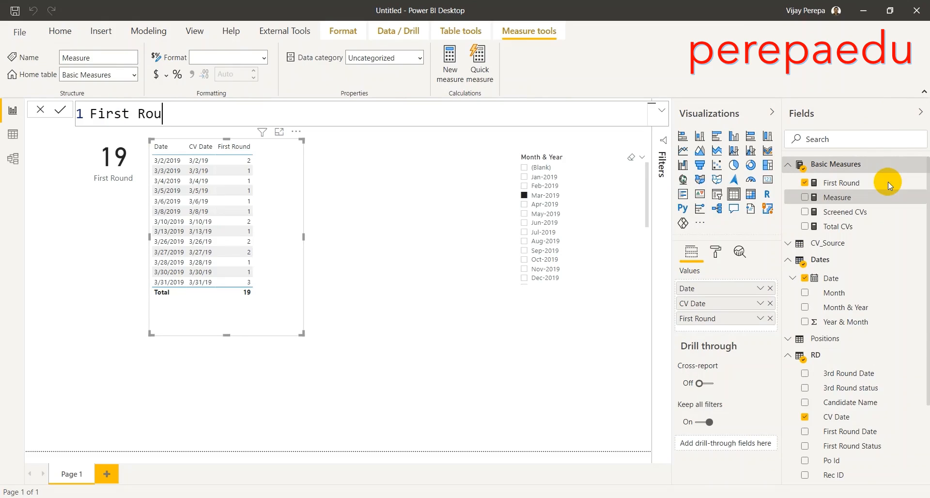
{"action": "type", "text": "nd A ="}
{"action": "key", "text": "shift+Return"}
{"action": "type", "text": "cal"}
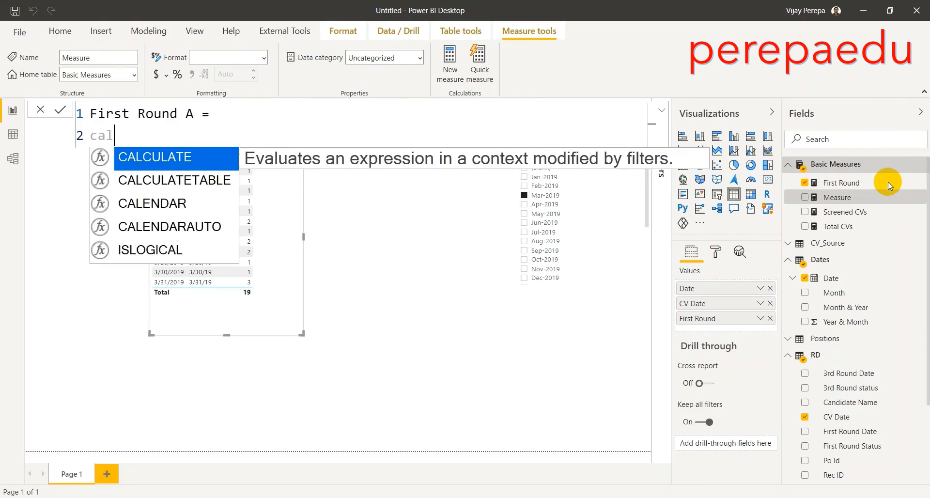
{"action": "key", "text": "Tab"}
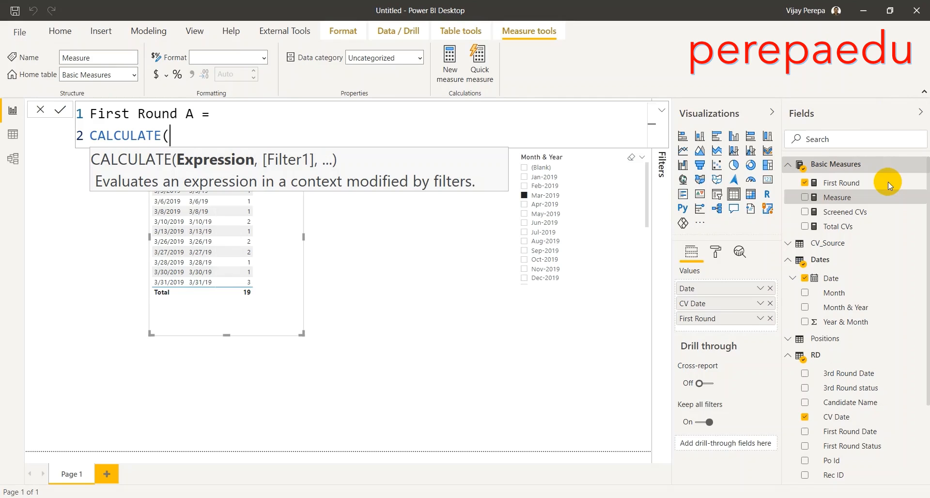
Step: Make First Round A calculate [Total CVs] with USERELATIONSHIP between RD[First Round Date] and Dates[Date], closing both functions
{"action": "type", "text": "tot"}
{"action": "key", "text": "Tab"}
{"action": "type", "text": ",use"}
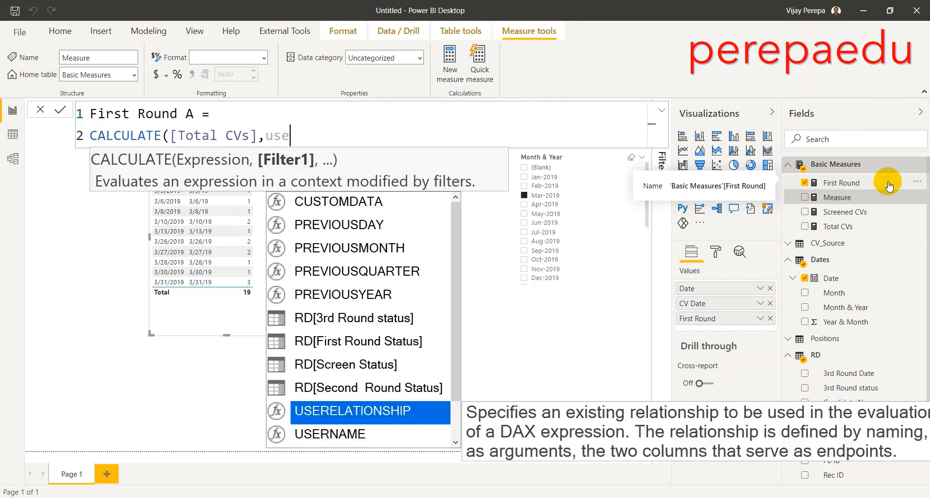
{"action": "key", "text": "Tab"}
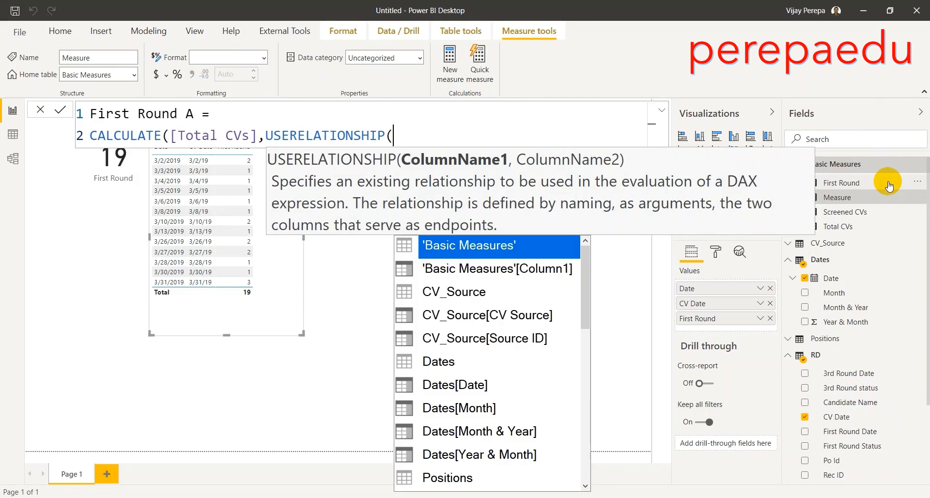
{"action": "type", "text": "fir"}
{"action": "key", "text": "Tab"}
{"action": "type", "text": ","}
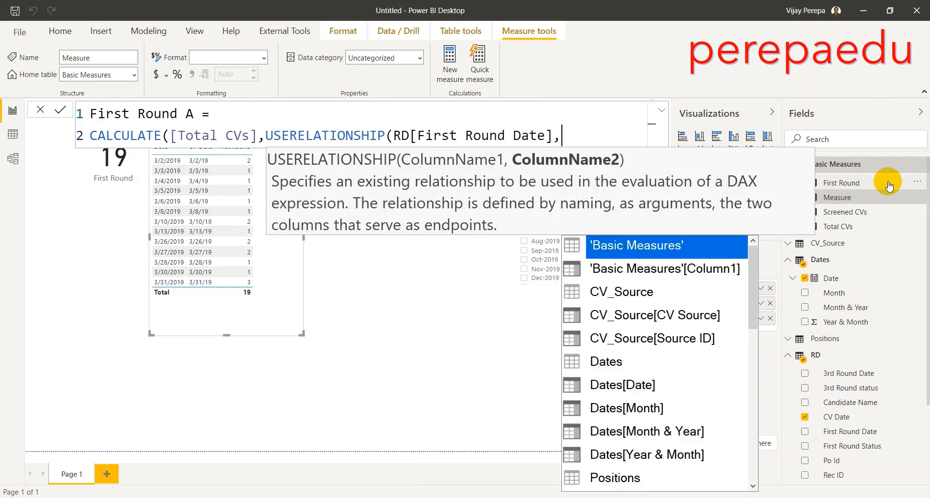
{"action": "type", "text": "aat"}
{"action": "key", "text": "Tab"}
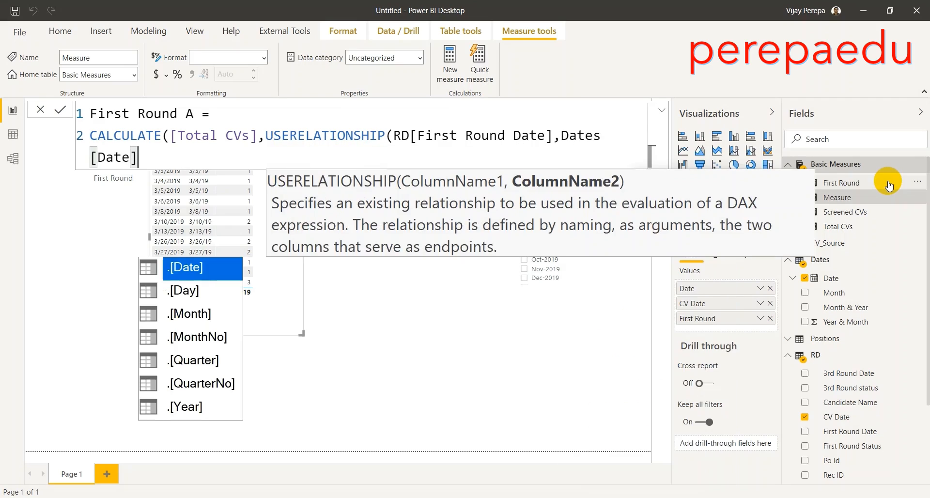
{"action": "type", "text": "))"}
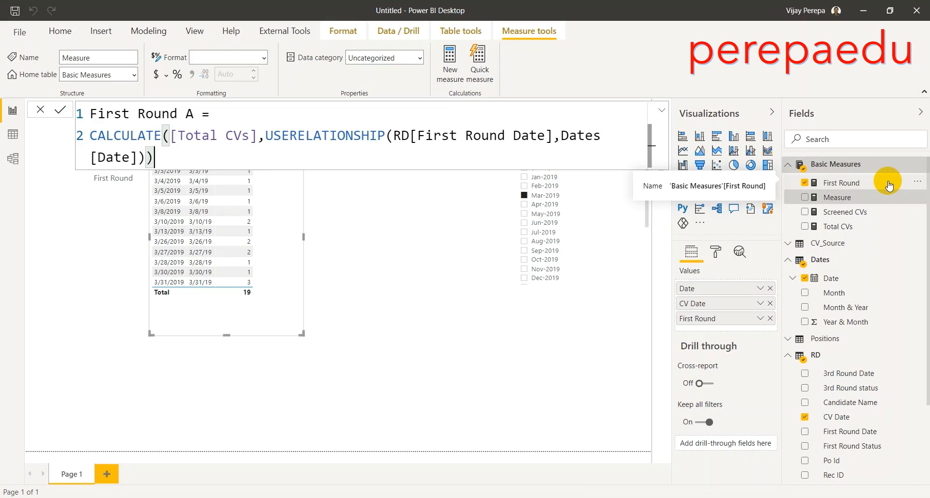
Step: Open an outer CALCULATE around the existing First Round A expression on the formula's first line
{"action": "left_click", "coordinate": [91, 135]}
{"action": "left_click", "coordinate": [228, 115]}
{"action": "type", "text": "cak"}
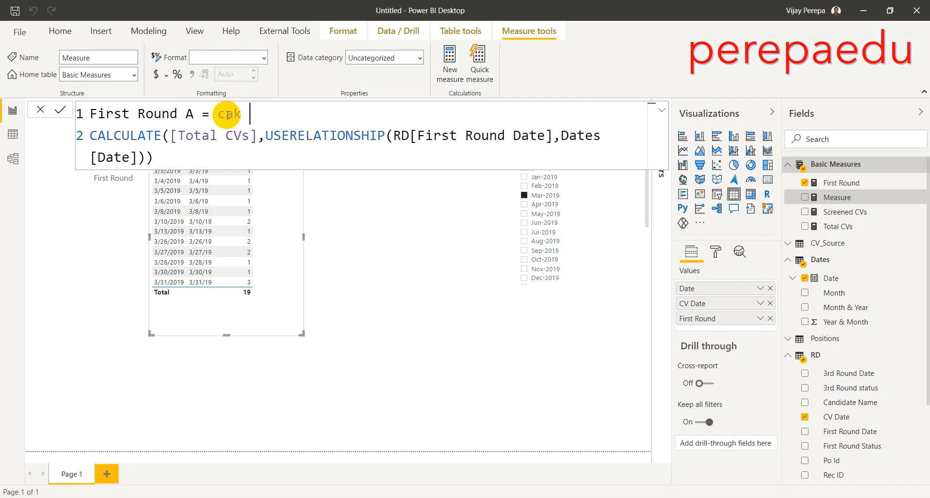
{"action": "key", "text": "BackSpace"}
{"action": "key", "text": "Tab"}
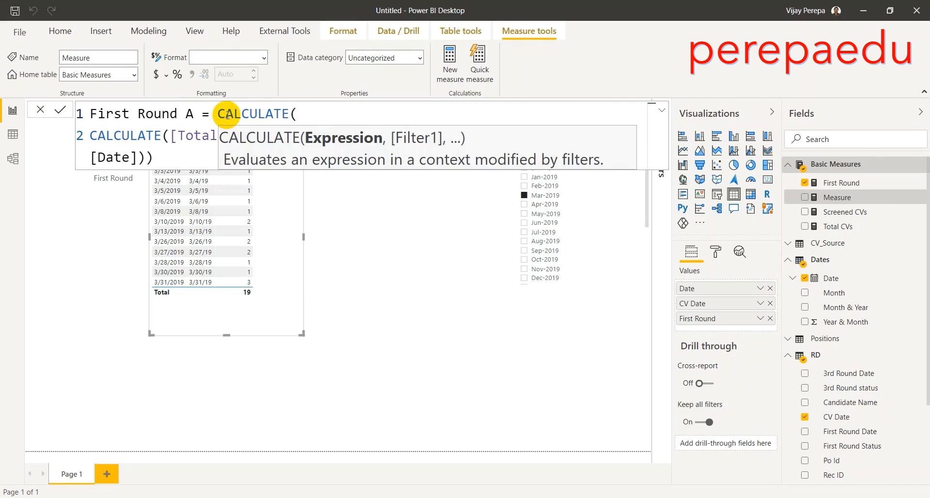
Step: Add the filter RD[First Round Status]="Accepted" to the outer CALCULATE, close it and commit the First Round A measure
{"action": "left_click", "coordinate": [174, 158]}
{"action": "type", "text": ","}
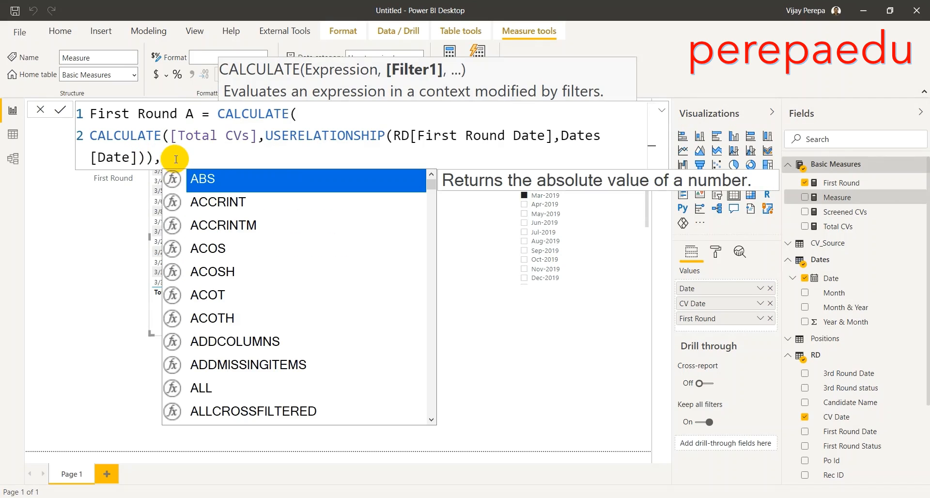
{"action": "type", "text": "st"}
{"action": "key", "text": "Up"}
{"action": "key", "text": "Up"}
{"action": "key", "text": "Up"}
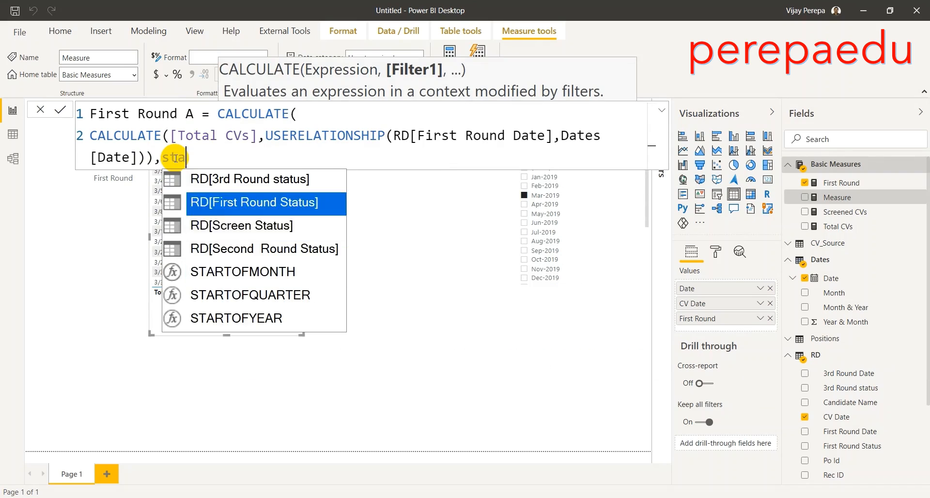
{"action": "key", "text": "Tab"}
{"action": "type", "text": "=\"Ac"}
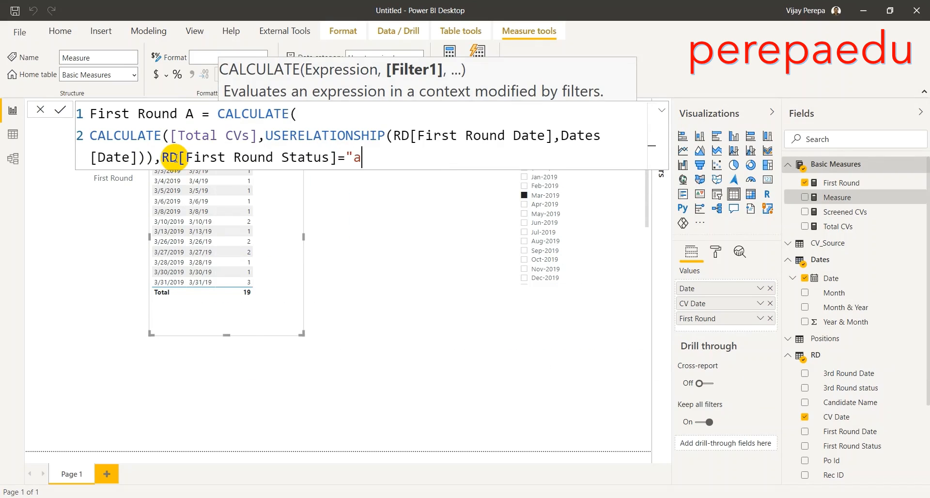
{"action": "type", "text": "cepted\")"}
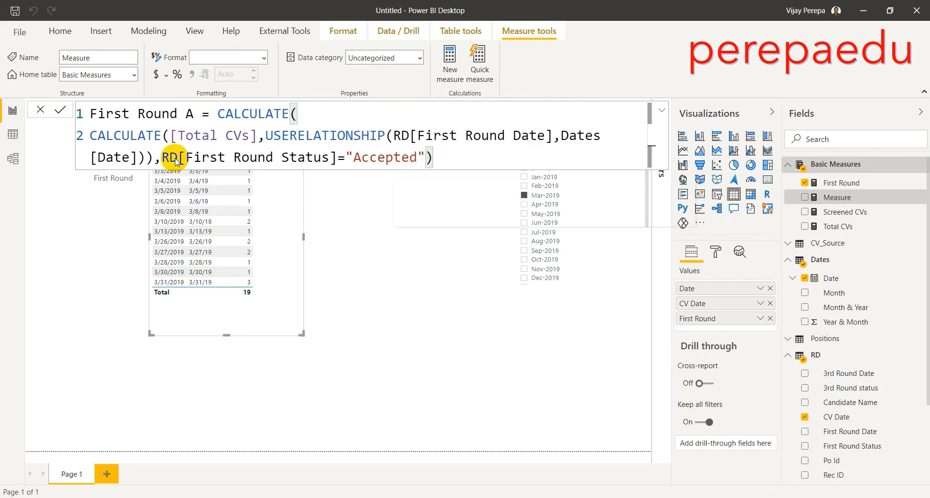
{"action": "key", "text": "Return"}
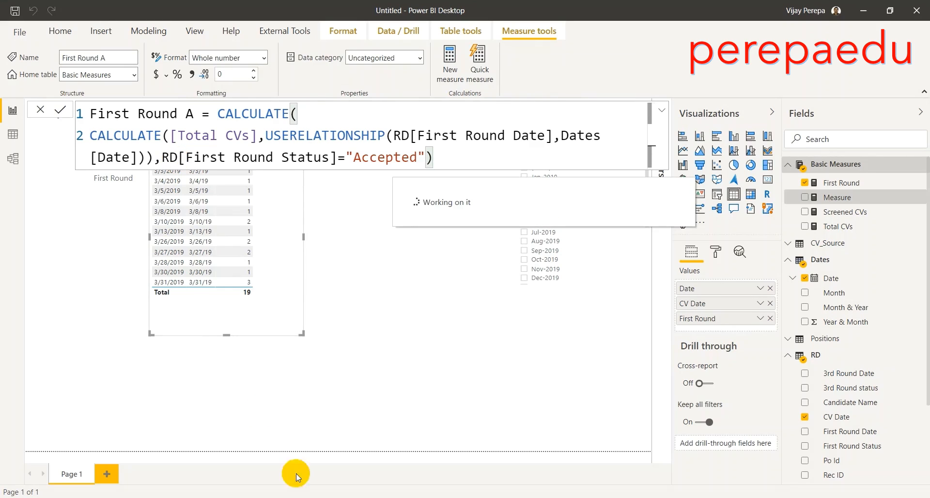
Step: Add a card showing the First Round A measure below the First Round card on the report page
{"action": "left_click", "coordinate": [451, 233]}
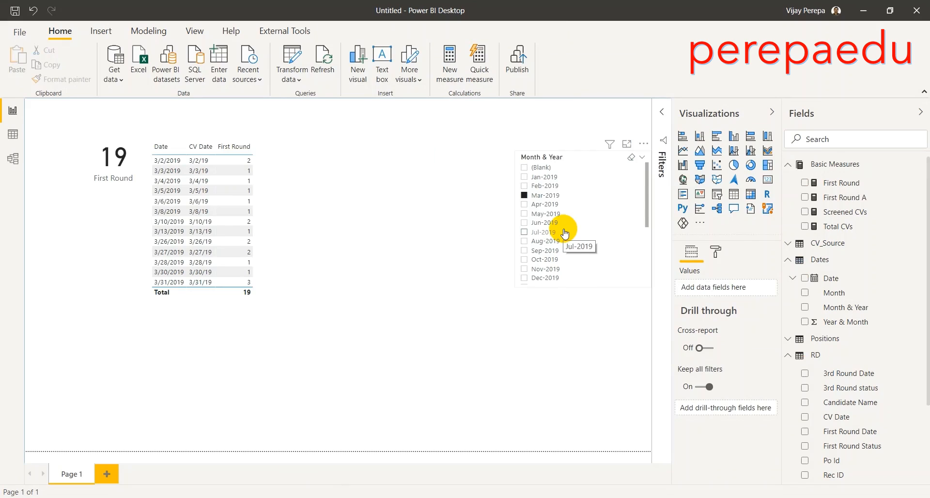
{"action": "left_click", "coordinate": [767, 179]}
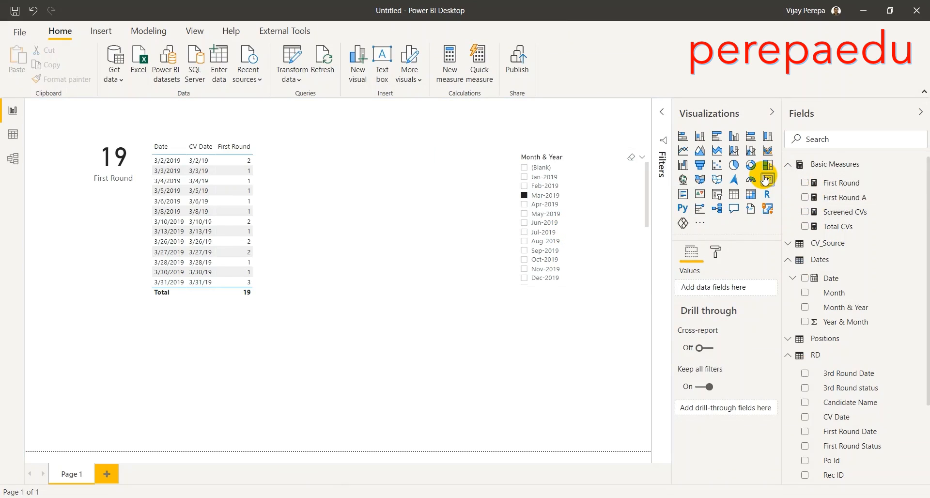
{"action": "left_click_drag", "start_coordinate": [162, 378], "coordinate": [124, 288]}
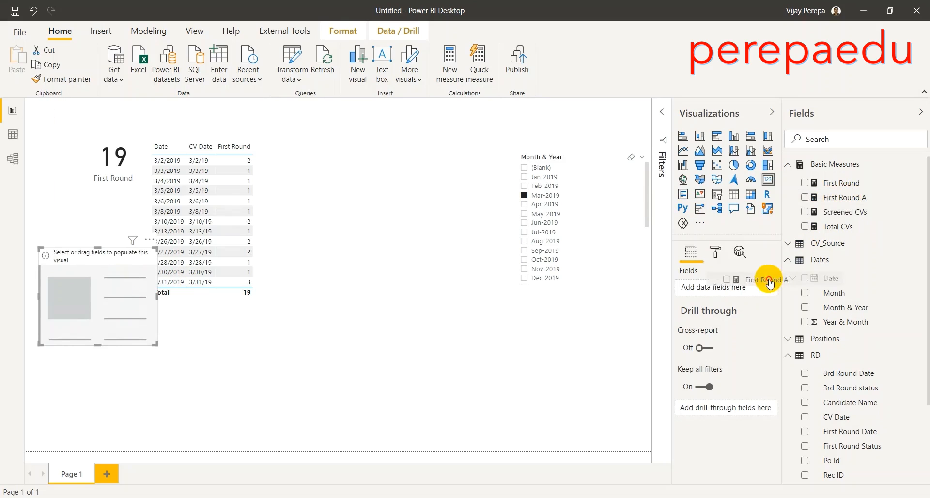
{"action": "left_click_drag", "start_coordinate": [741, 289], "coordinate": [741, 289]}
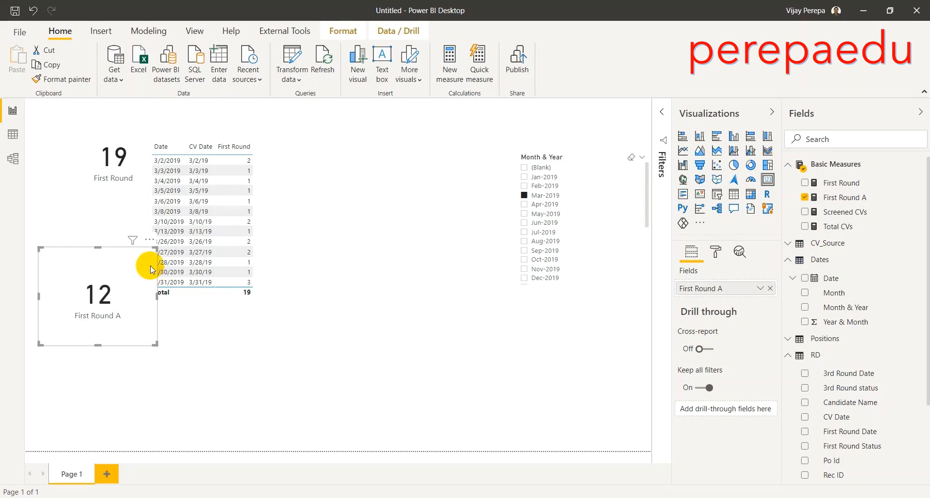
Step: Add an empty table visual between the existing table and the Month & Year slicer and enlarge it
{"action": "left_click", "coordinate": [405, 146]}
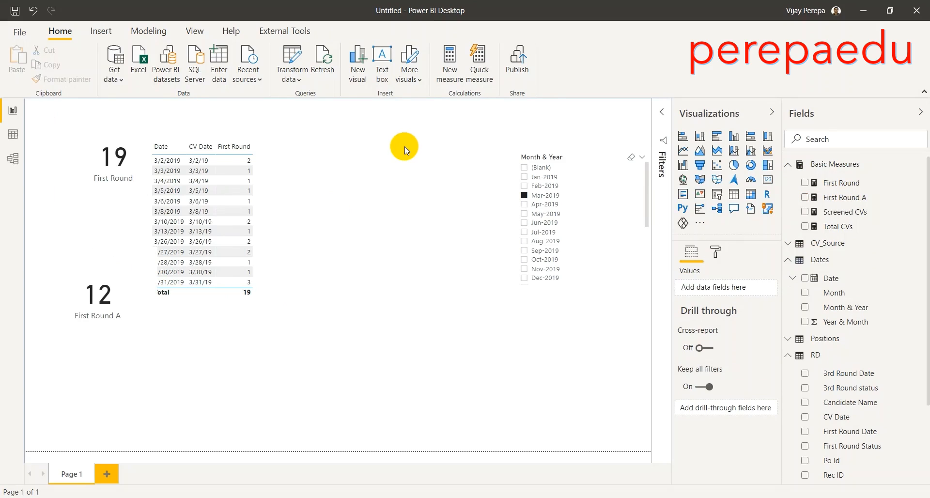
{"action": "left_click", "coordinate": [733, 194]}
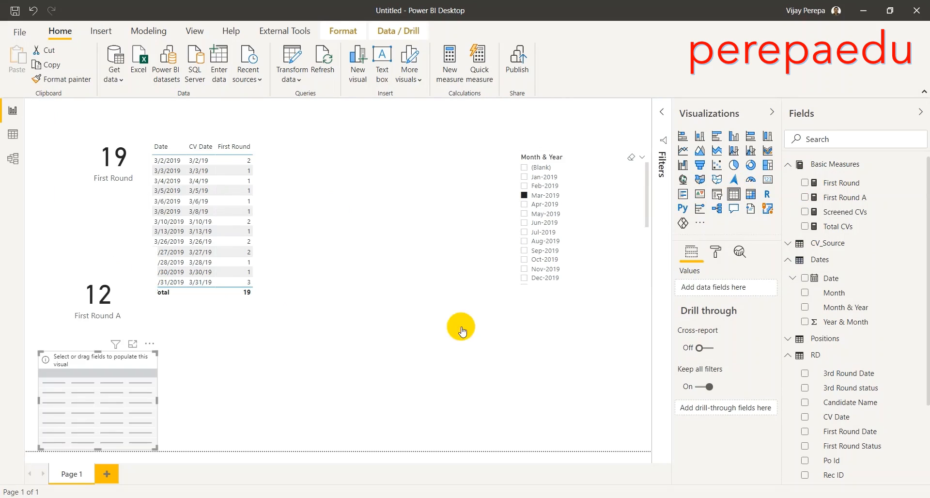
{"action": "left_click_drag", "start_coordinate": [147, 367], "coordinate": [361, 166]}
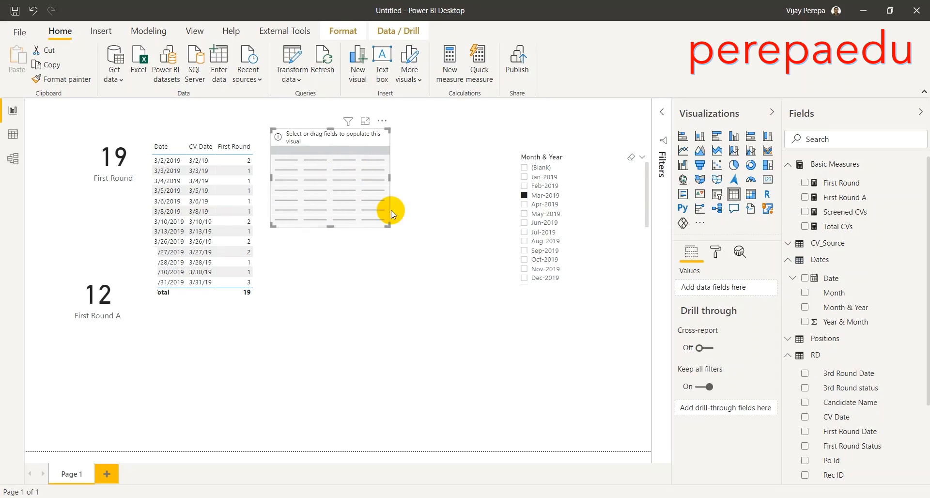
{"action": "left_click_drag", "start_coordinate": [389, 226], "coordinate": [456, 325]}
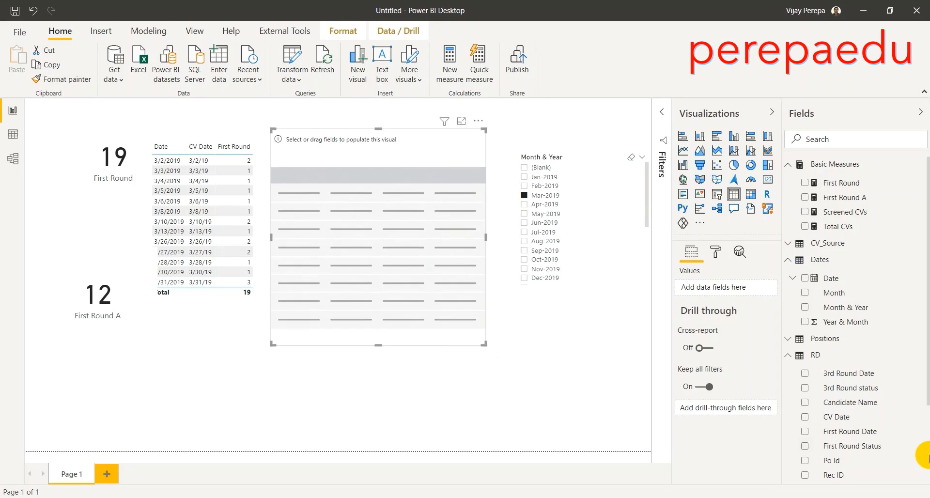
Step: Fill the new table with CV Date from RD and Date from Dates, showing Date as plain dates instead of the hierarchy
{"action": "left_click_drag", "start_coordinate": [840, 417], "coordinate": [324, 233]}
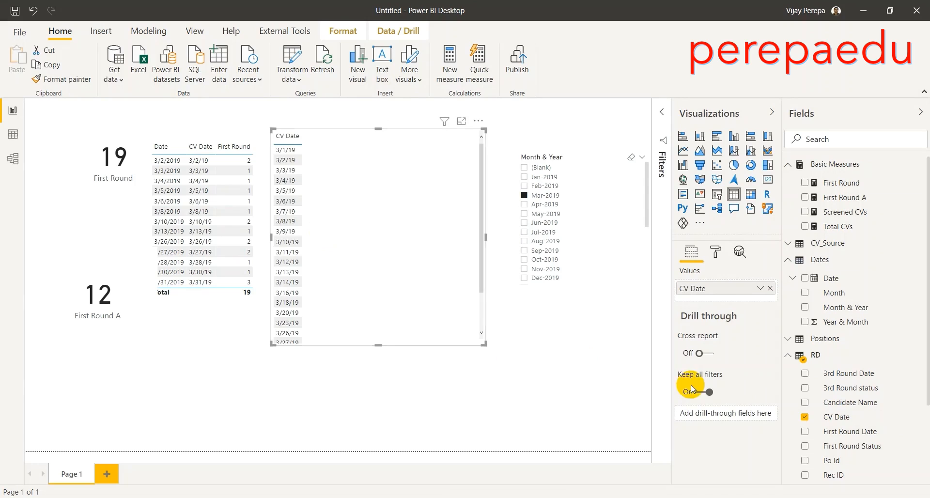
{"action": "left_click_drag", "start_coordinate": [830, 278], "coordinate": [373, 278]}
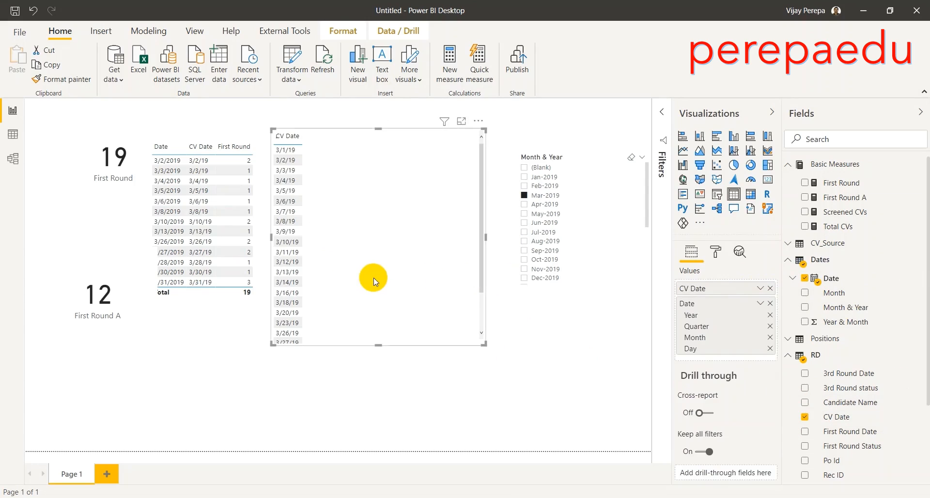
{"action": "left_click", "coordinate": [758, 305]}
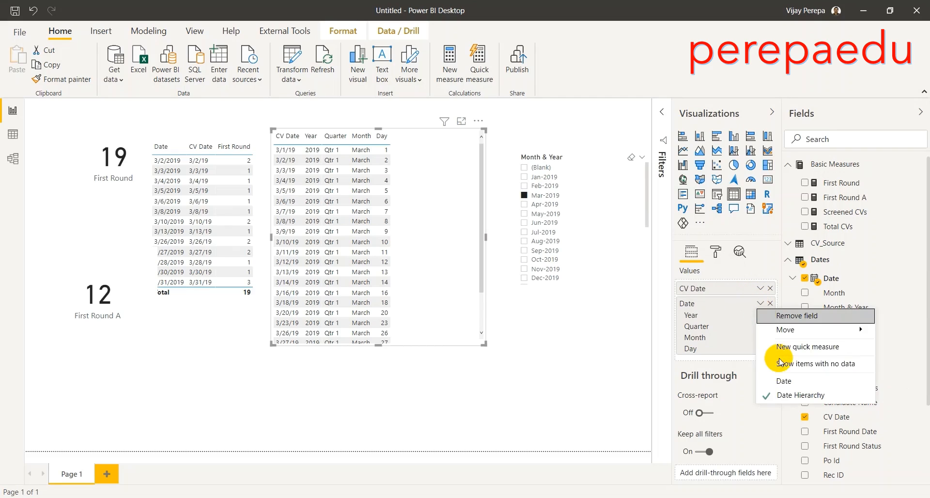
{"action": "left_click", "coordinate": [781, 381]}
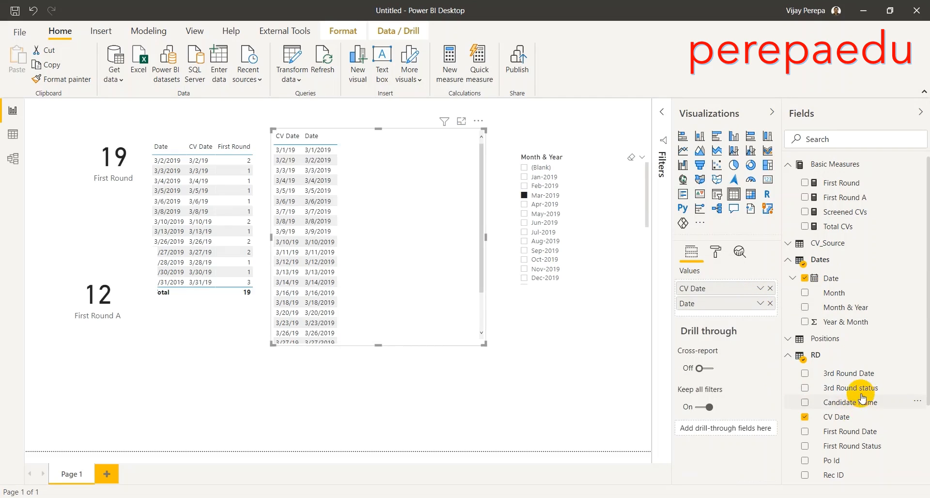
Step: Add First Round Date from RD and the First Round A measure to the new table and shrink its frame
{"action": "left_click_drag", "start_coordinate": [875, 434], "coordinate": [746, 313]}
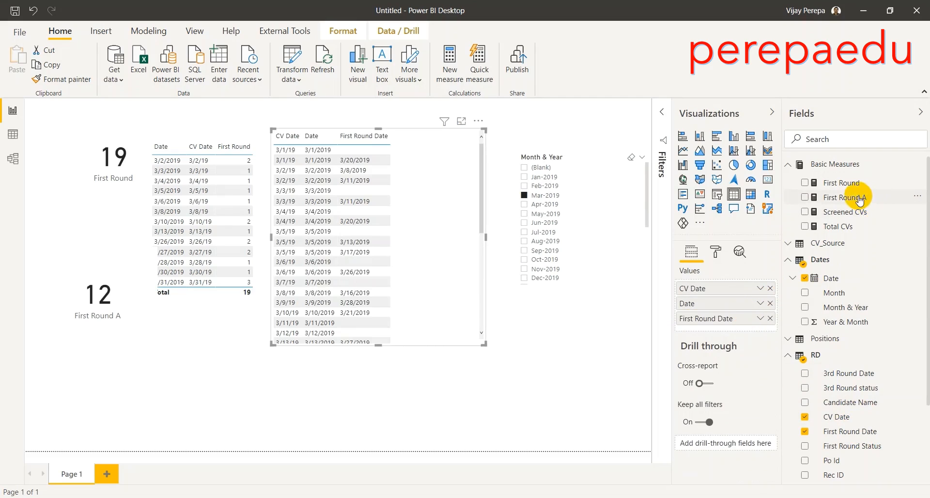
{"action": "left_click_drag", "start_coordinate": [872, 199], "coordinate": [741, 326]}
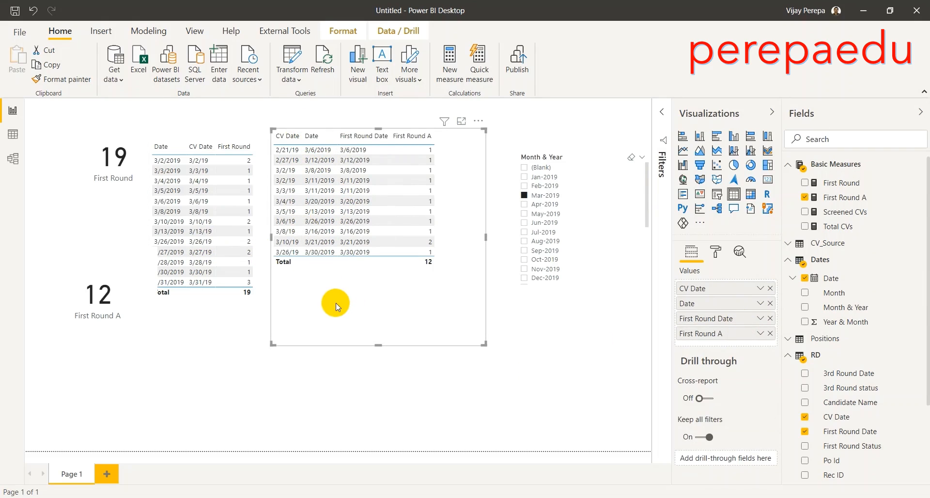
{"action": "left_click_drag", "start_coordinate": [478, 332], "coordinate": [448, 310]}
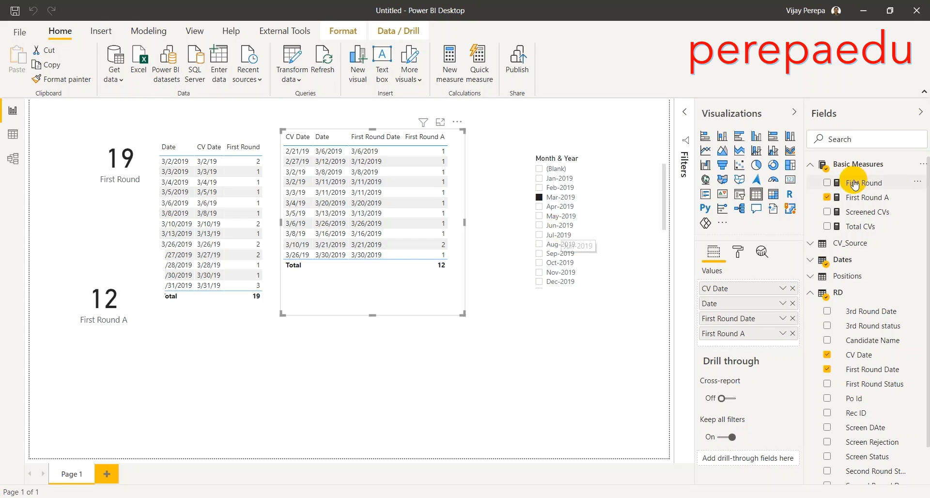
Step: Create a new measure named Second Round in the Basic Measures table
{"action": "left_click", "coordinate": [926, 166]}
{"action": "left_click", "coordinate": [886, 180]}
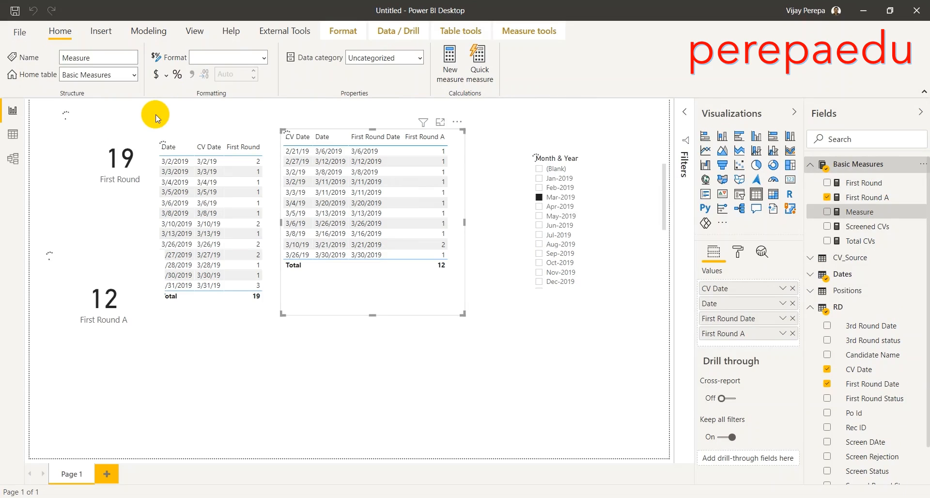
{"action": "type", "text": "seco"}
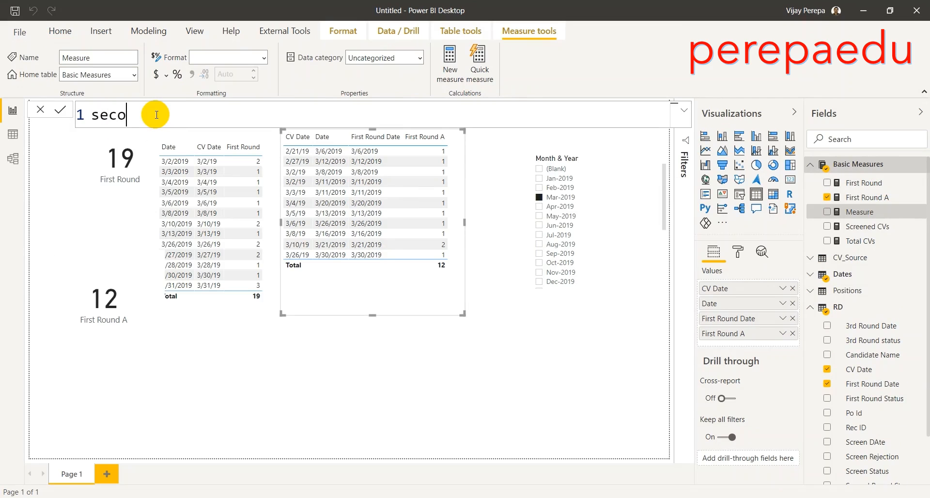
{"action": "key", "text": "BackSpace"}
{"action": "key", "text": "BackSpace"}
{"action": "key", "text": "BackSpace"}
{"action": "key", "text": "BackSpace"}
{"action": "type", "text": "Second Round ="}
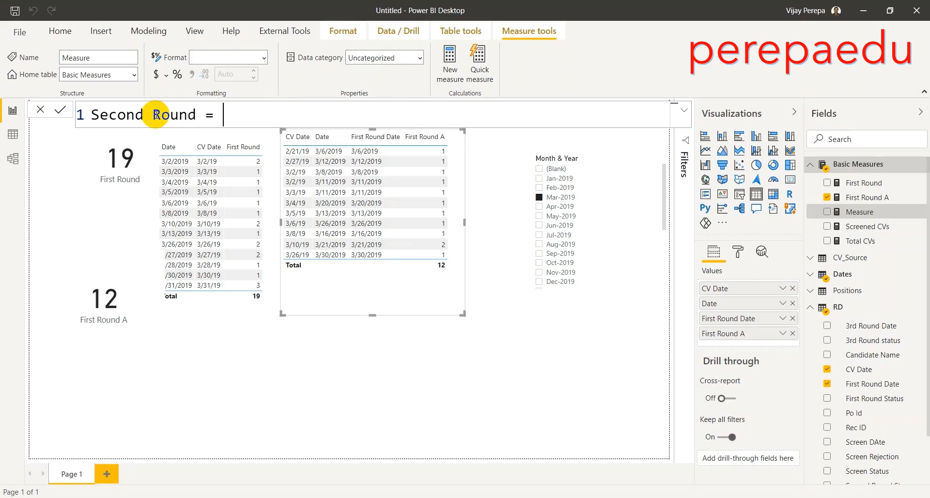
Step: Begin the Second Round formula with a CALCULATE nested inside another CALCULATE, using [Total CVs] as the inner expression
{"action": "key", "text": "shift+Return"}
{"action": "type", "text": "CAL"}
{"action": "key", "text": "Tab"}
{"action": "key", "text": "shift+Return"}
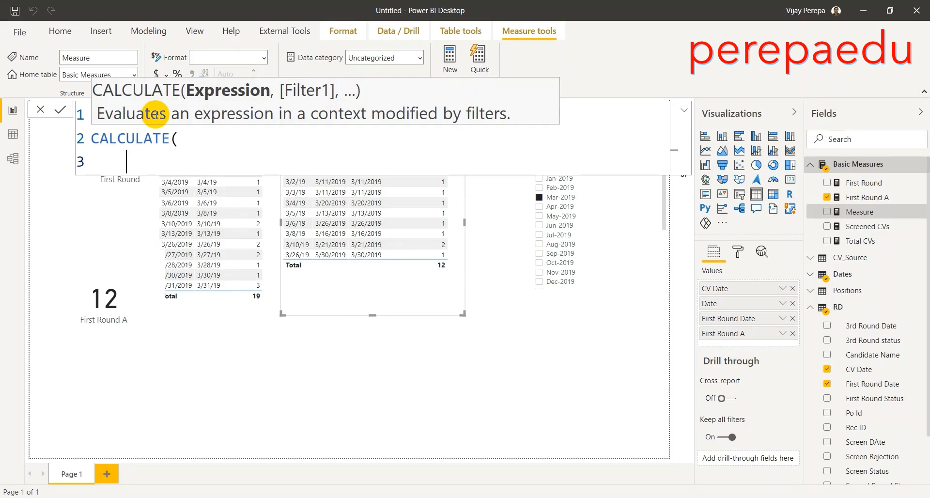
{"action": "type", "text": "C"}
{"action": "key", "text": "Tab"}
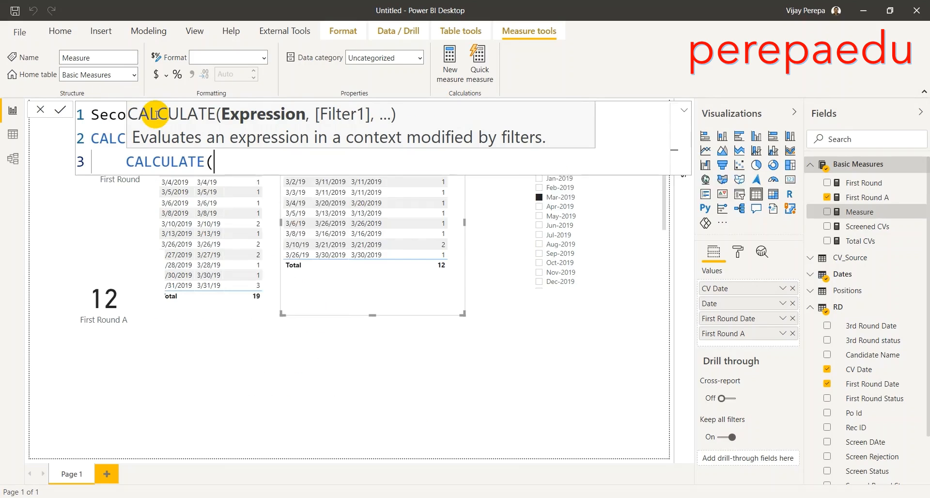
{"action": "type", "text": "tto"}
{"action": "type", "text": "o"}
{"action": "key", "text": "Down"}
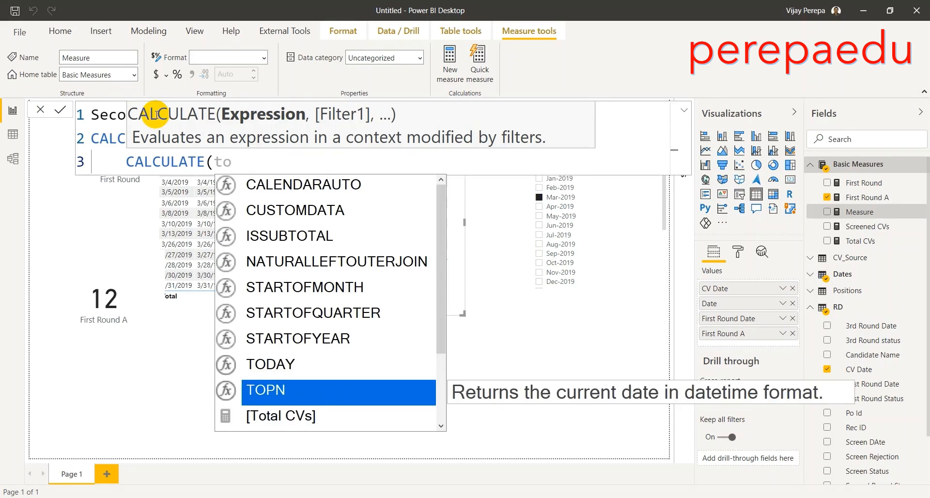
{"action": "key", "text": "Down"}
{"action": "key", "text": "Tab"}
Step: Add USERELATIONSHIP between RD[Second Round Date] and Dates[Date] as the inner CALCULATE filter of Second Round
{"action": "type", "text": ",us"}
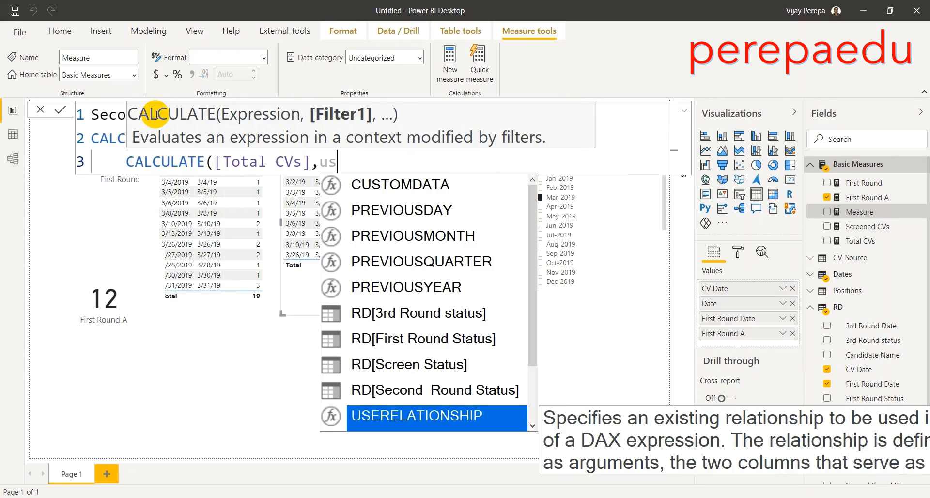
{"action": "key", "text": "Tab"}
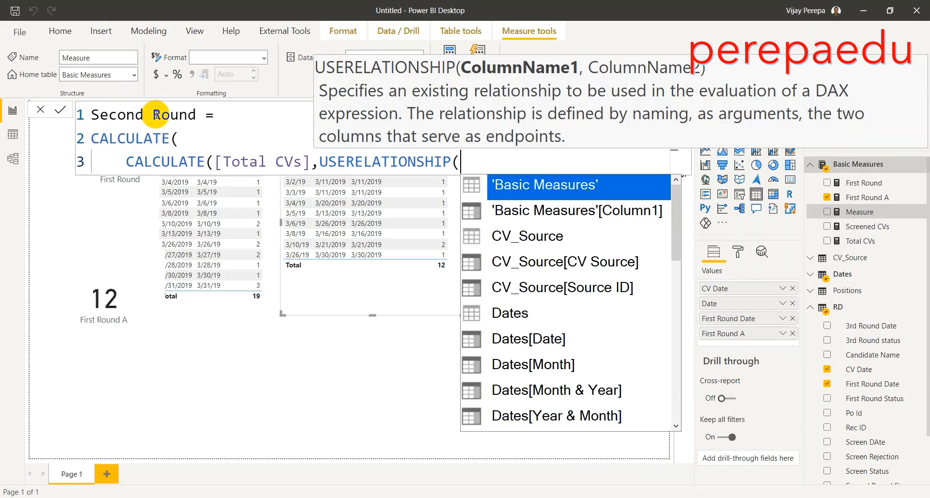
{"action": "type", "text": "sec"}
{"action": "key", "text": "Down"}
{"action": "key", "text": "Tab"}
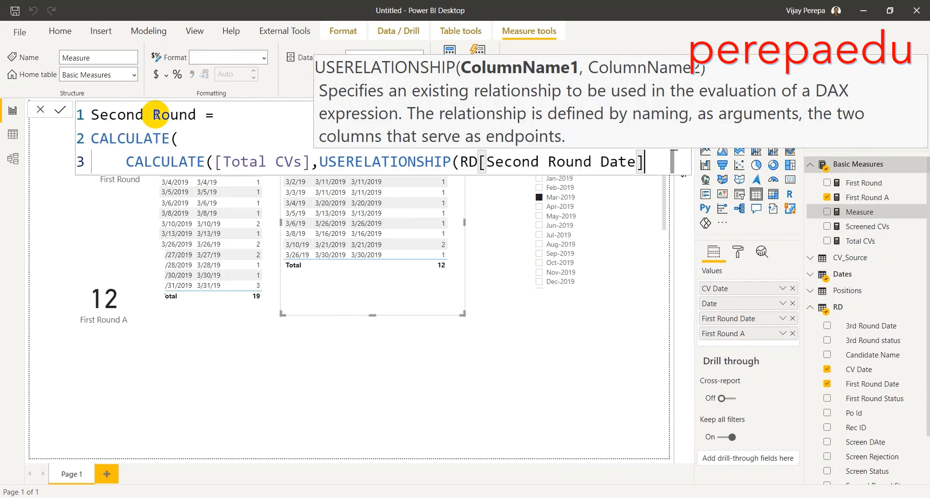
{"action": "type", "text": ","}
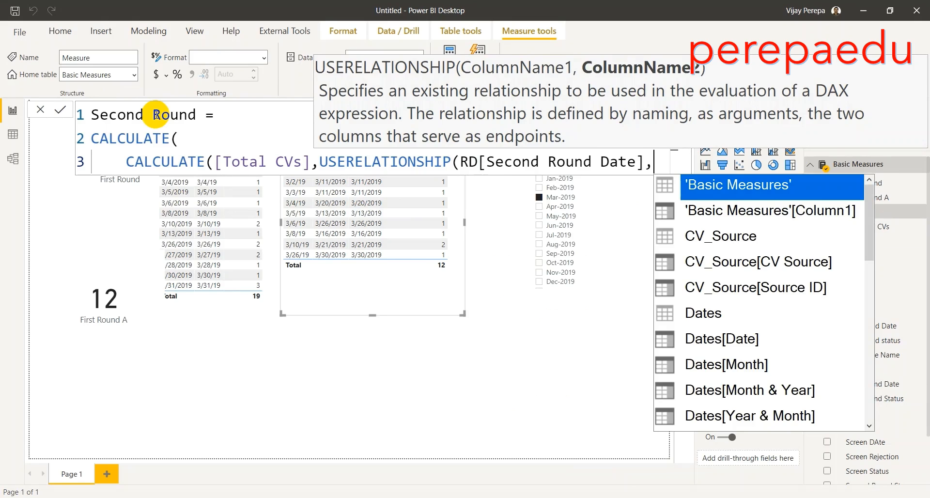
{"action": "type", "text": "date"}
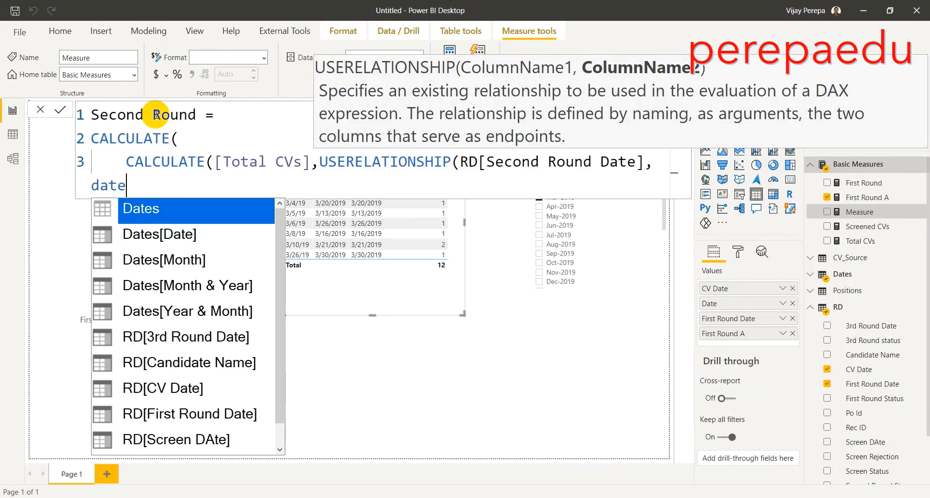
{"action": "key", "text": "Down"}
{"action": "key", "text": "Tab"}
{"action": "type", "text": "))"}
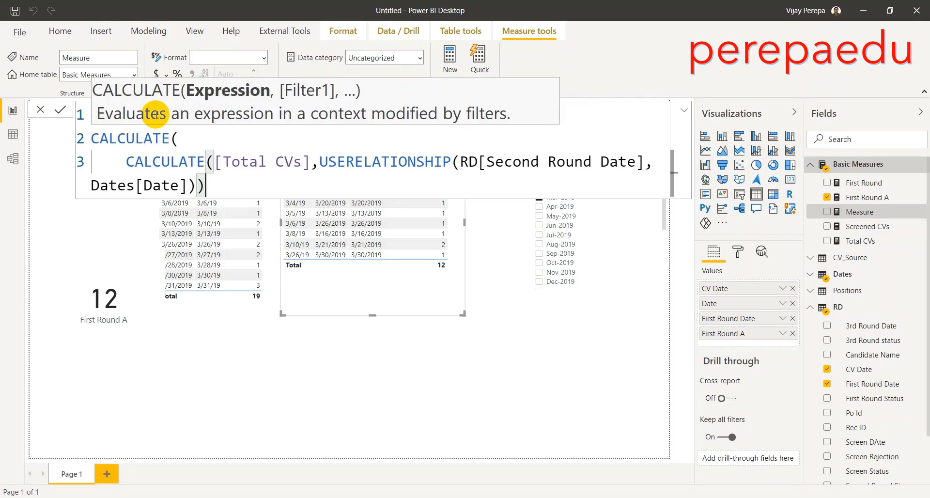
Step: Filter the outer CALCULATE by RD[Second Round Status]="Accepted" and commit the Second Round measure
{"action": "type", "text": ","}
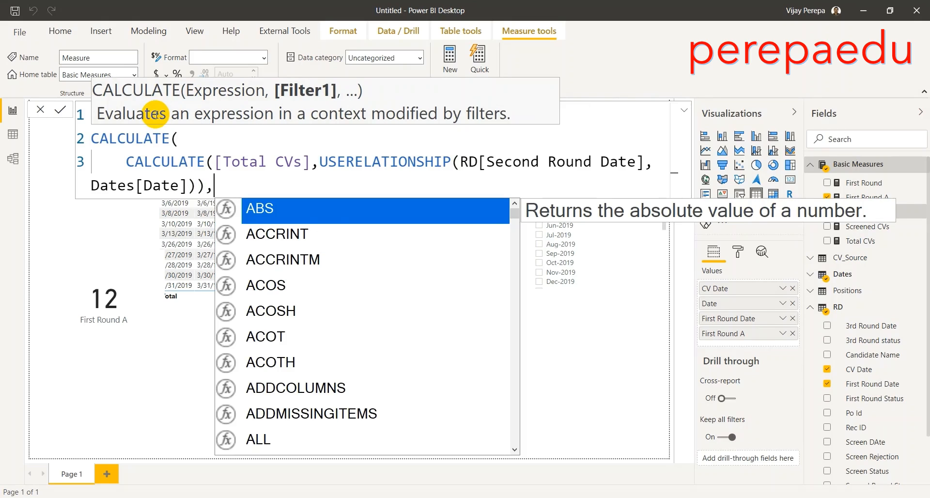
{"action": "type", "text": "sec"}
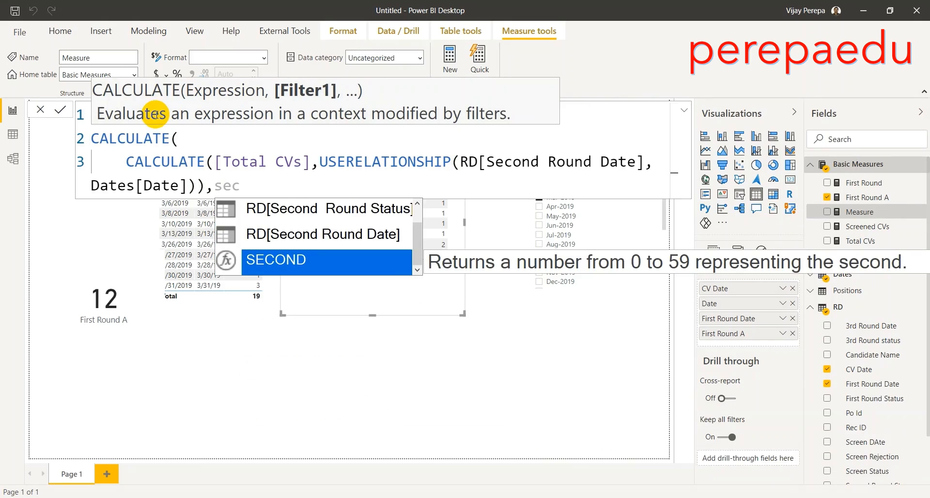
{"action": "key", "text": "Up"}
{"action": "key", "text": "Up"}
{"action": "key", "text": "Tab"}
{"action": "type", "text": "=\""}
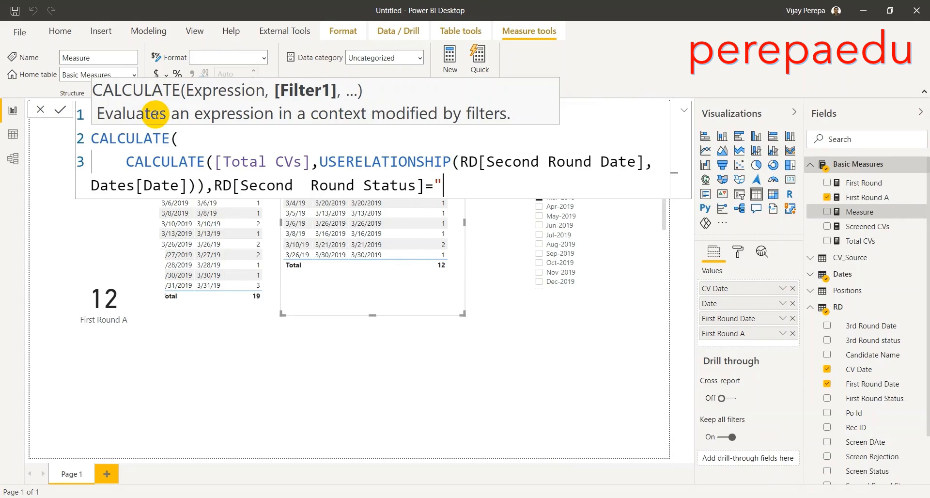
{"action": "type", "text": "Accepted\")"}
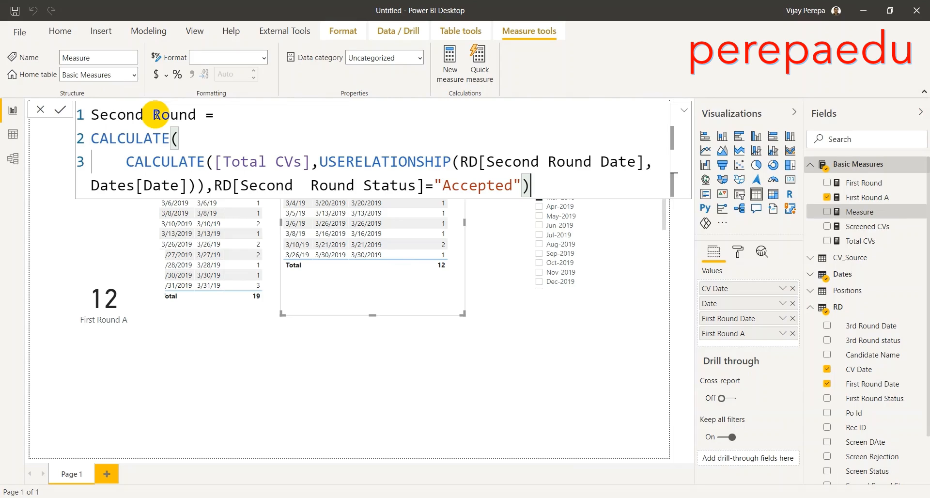
{"action": "left_click", "coordinate": [597, 62]}
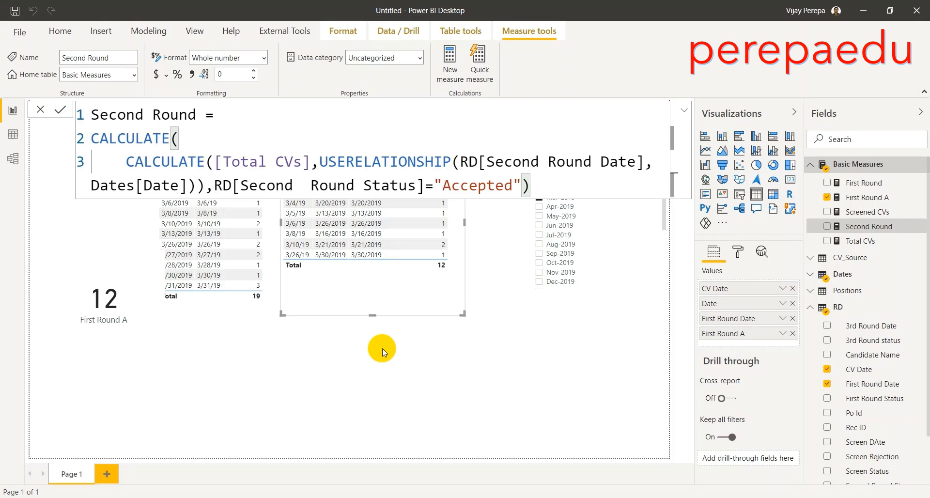
Step: Create another measure named Hired in the Basic Measures table
{"action": "left_click", "coordinate": [920, 164]}
{"action": "left_click", "coordinate": [897, 177]}
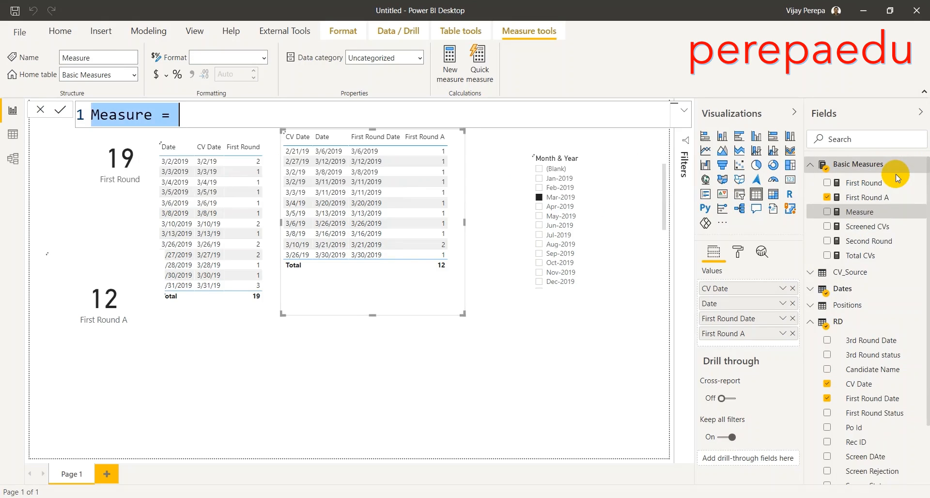
{"action": "type", "text": "Th"}
{"action": "key", "text": "BackSpace"}
{"action": "key", "text": "BackSpace"}
{"action": "type", "text": "Hired"}
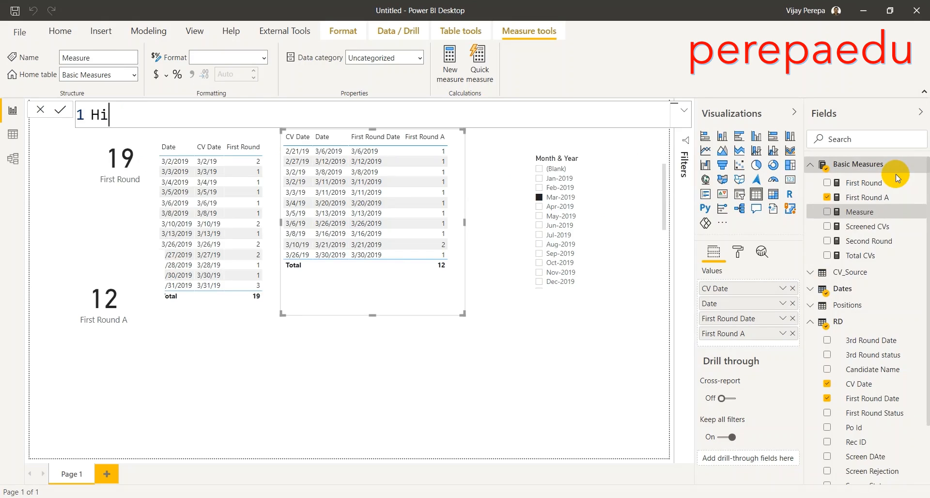
{"action": "key", "text": "shift+Return"}
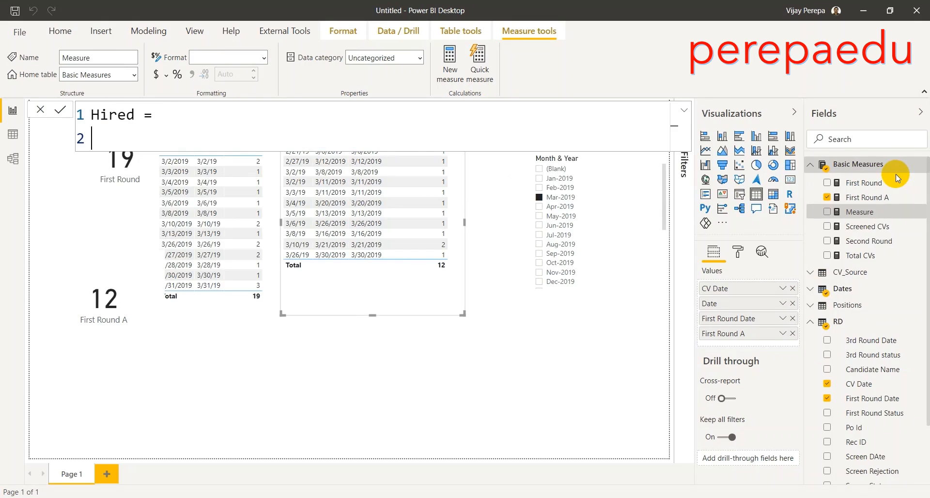
Step: Begin the Hired formula with two nested CALCULATE functions and [Total CVs] as the inner expression
{"action": "type", "text": "CALCULATE("}
{"action": "key", "text": "shift+Return"}
{"action": "type", "text": "cal"}
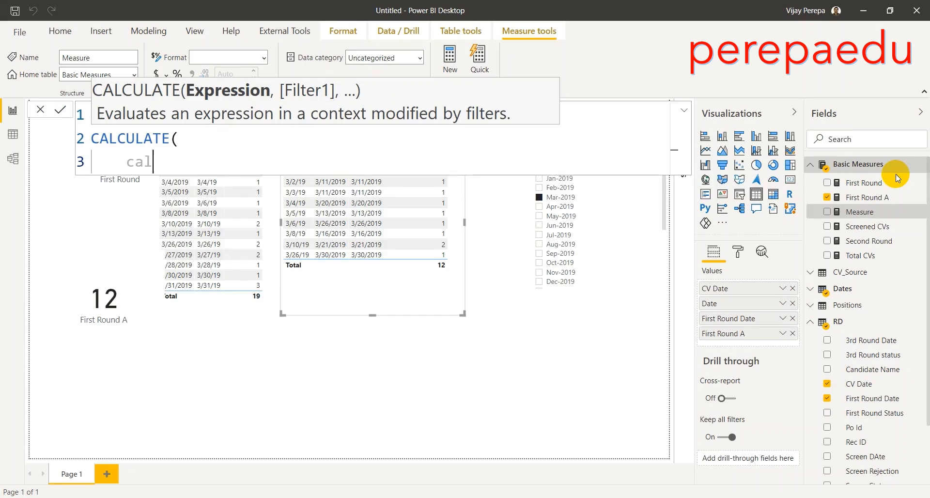
{"action": "key", "text": "Tab"}
{"action": "type", "text": "tot"}
{"action": "key", "text": "Tab"}
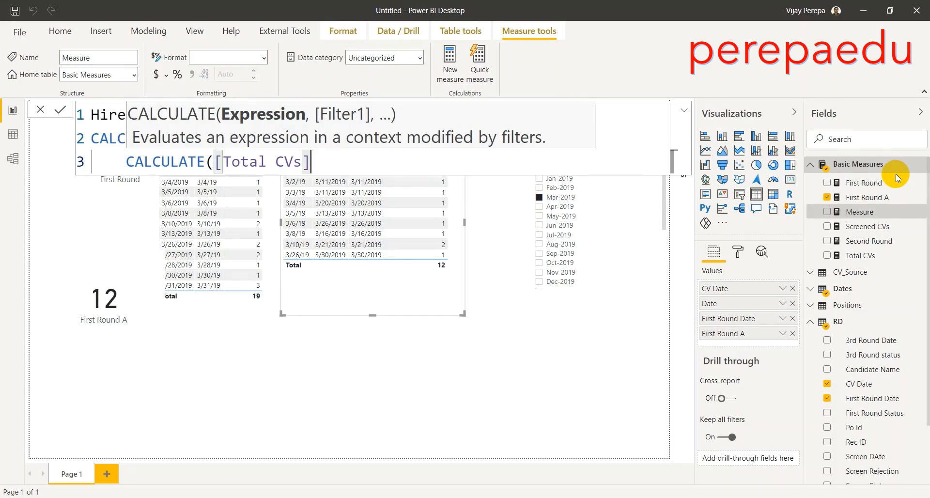
Step: Add USERELATIONSHIP between RD[3rd Round Date] and Dates[Date] as the inner CALCULATE filter of Hired
{"action": "type", "text": ","}
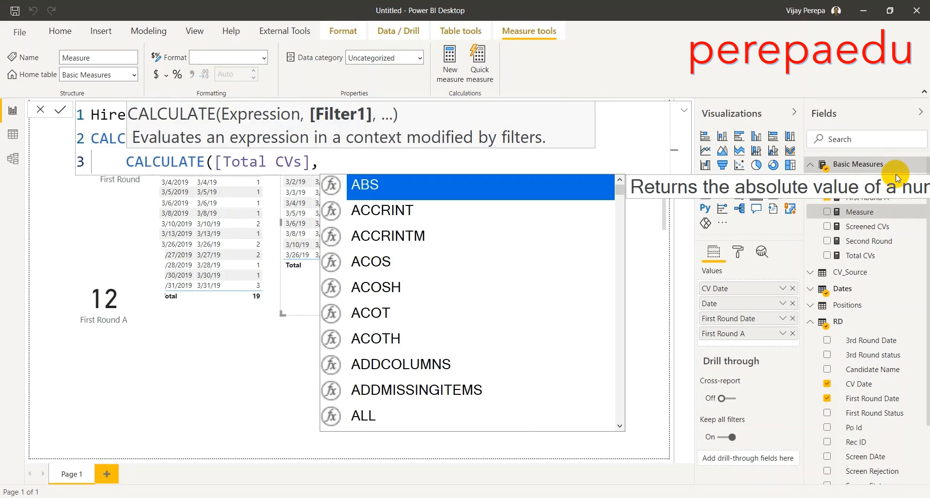
{"action": "type", "text": "us"}
{"action": "key", "text": "Tab"}
{"action": "type", "text": "th"}
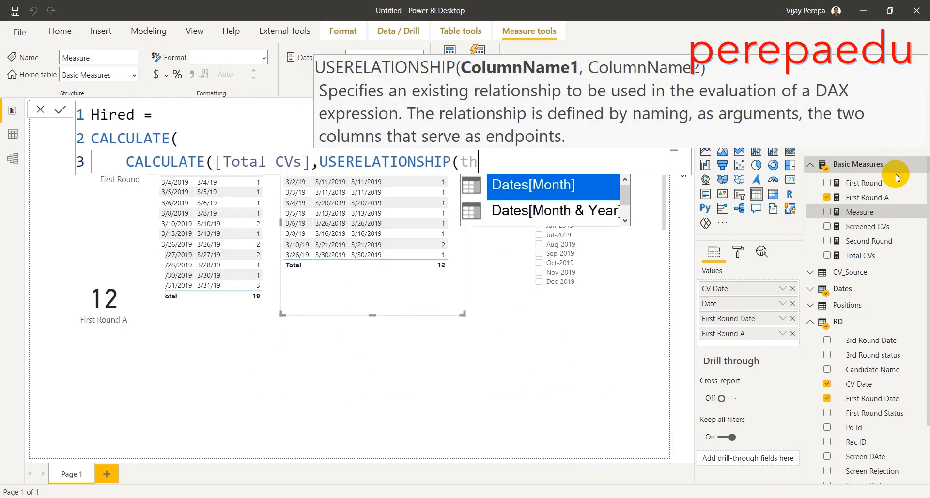
{"action": "key", "text": "BackSpace"}
{"action": "key", "text": "BackSpace"}
{"action": "type", "text": "rd"}
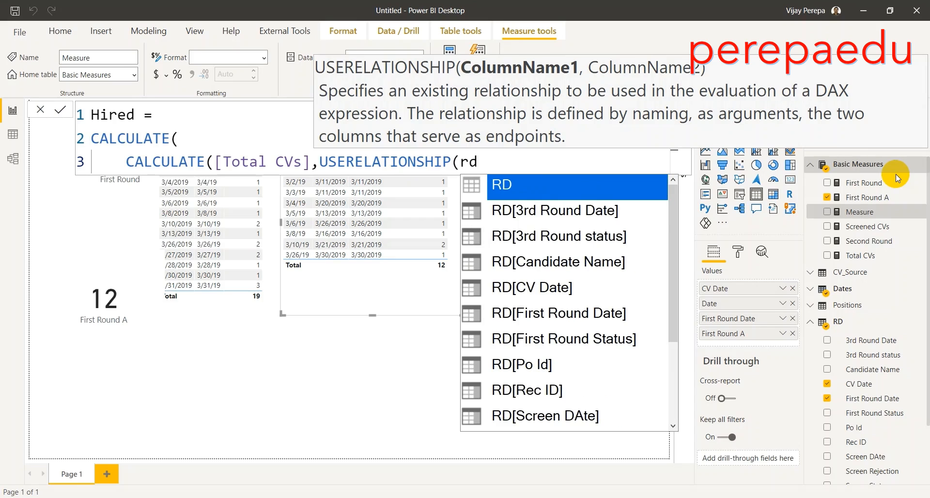
{"action": "key", "text": "Down"}
{"action": "key", "text": "Tab"}
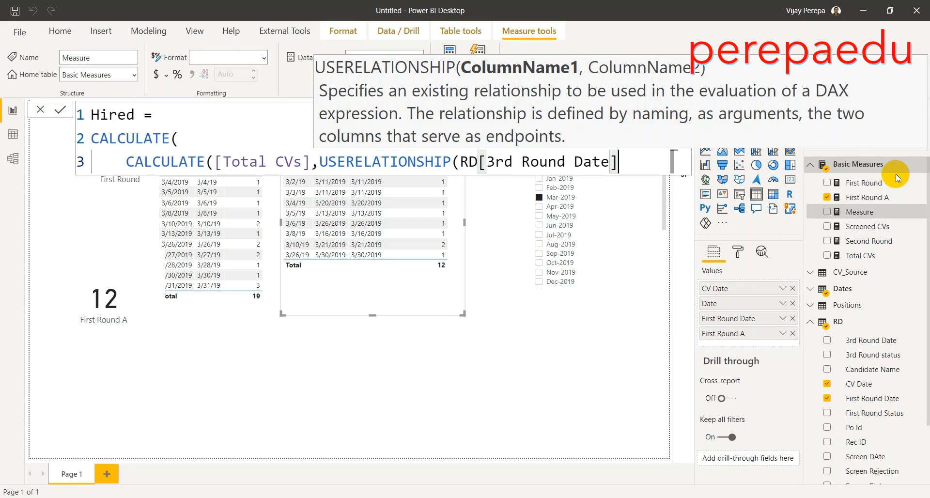
{"action": "type", "text": ",dat"}
{"action": "key", "text": "Down"}
{"action": "key", "text": "Tab"}
{"action": "type", "text": "))"}
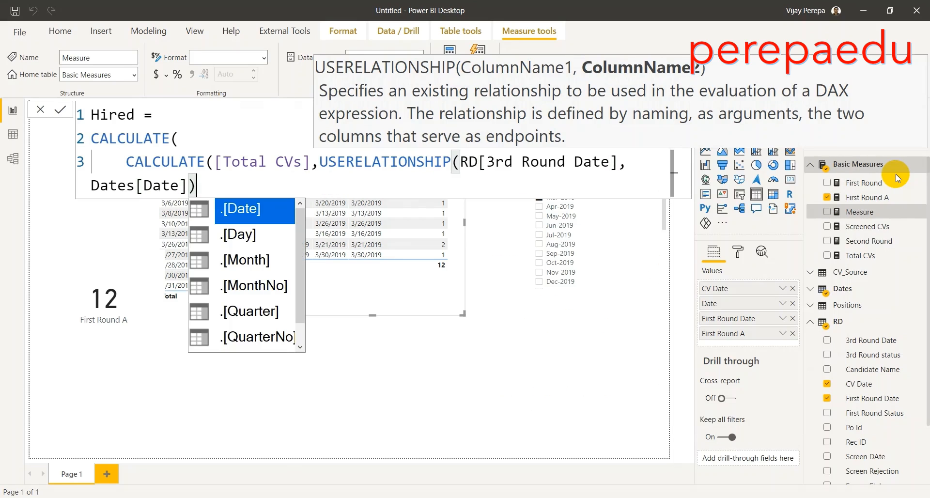
Step: Filter the outer CALCULATE by RD[3rd Round status]="Hired" and commit the Hired measure
{"action": "type", "text": ","}
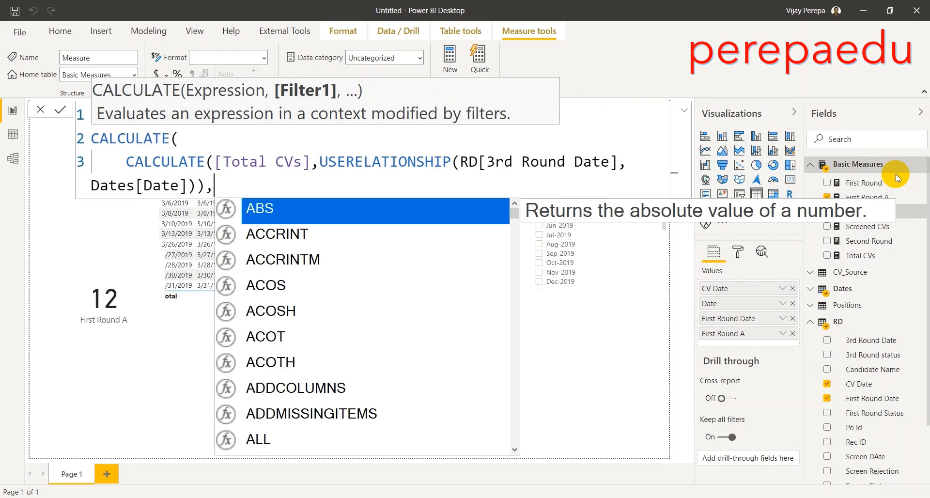
{"action": "type", "text": "st"}
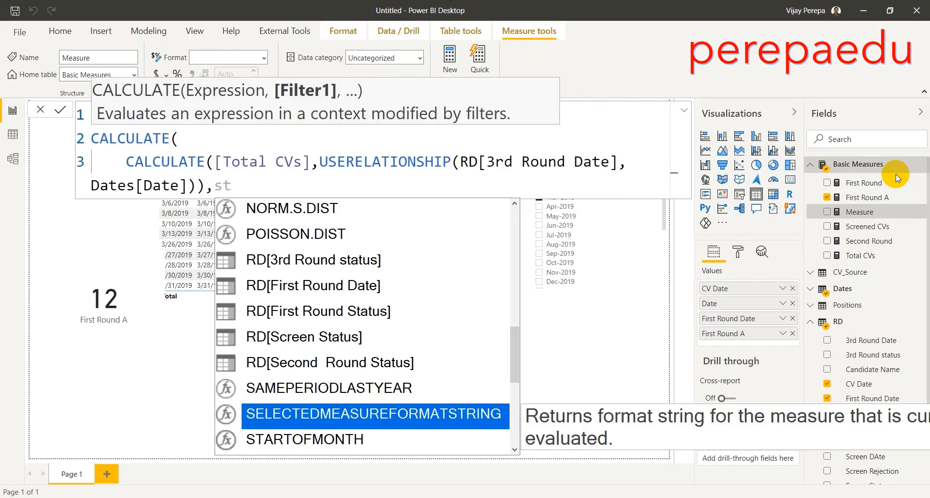
{"action": "key", "text": "Up"}
{"action": "key", "text": "Up"}
{"action": "key", "text": "Up"}
{"action": "key", "text": "Up"}
{"action": "key", "text": "Up"}
{"action": "key", "text": "Up"}
{"action": "key", "text": "Tab"}
{"action": "type", "text": "="}
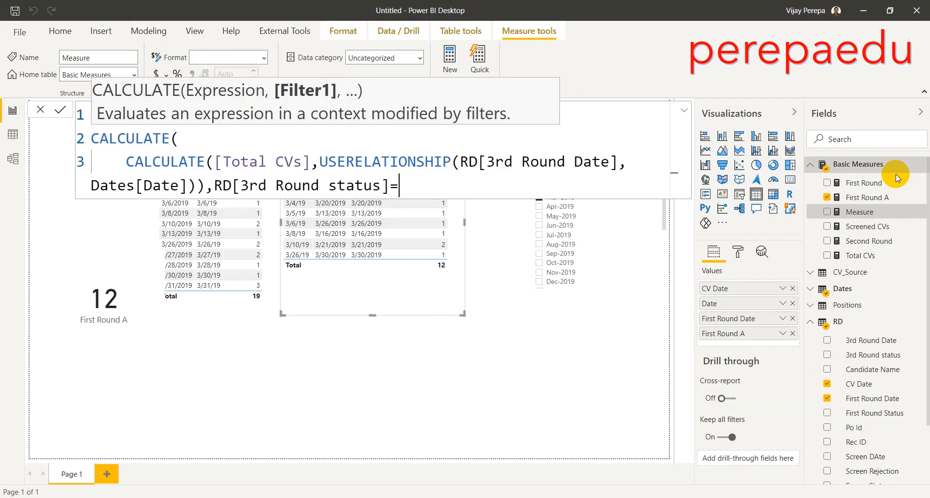
{"action": "type", "text": "\"Hired\""}
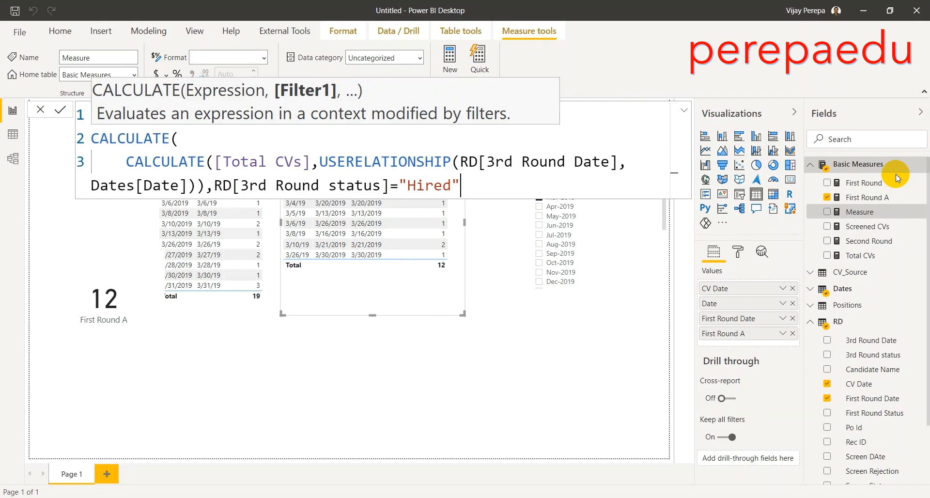
{"action": "type", "text": ")"}
{"action": "key", "text": "Return"}
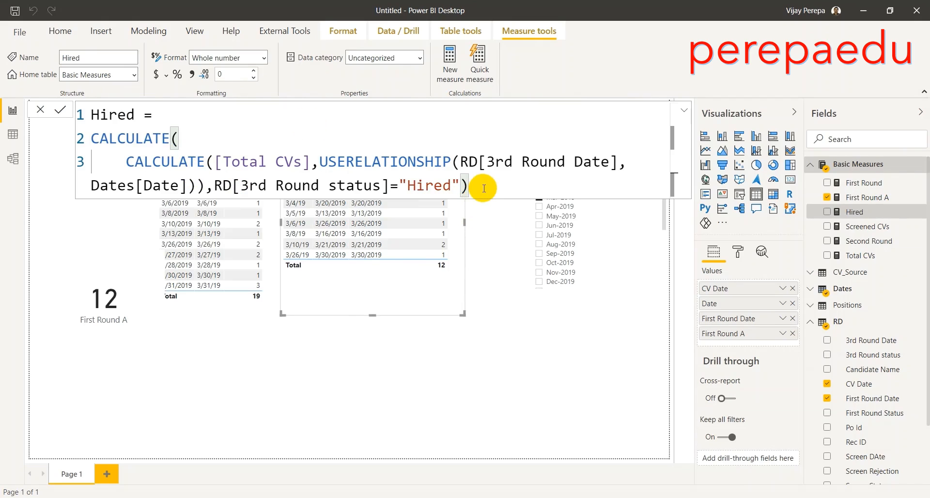
Step: Copy the whole Hired formula and paste it into a new measure in the Basic Measures table
{"action": "left_click_drag", "start_coordinate": [471, 187], "coordinate": [92, 114]}
{"action": "key", "text": "ctrl+c"}
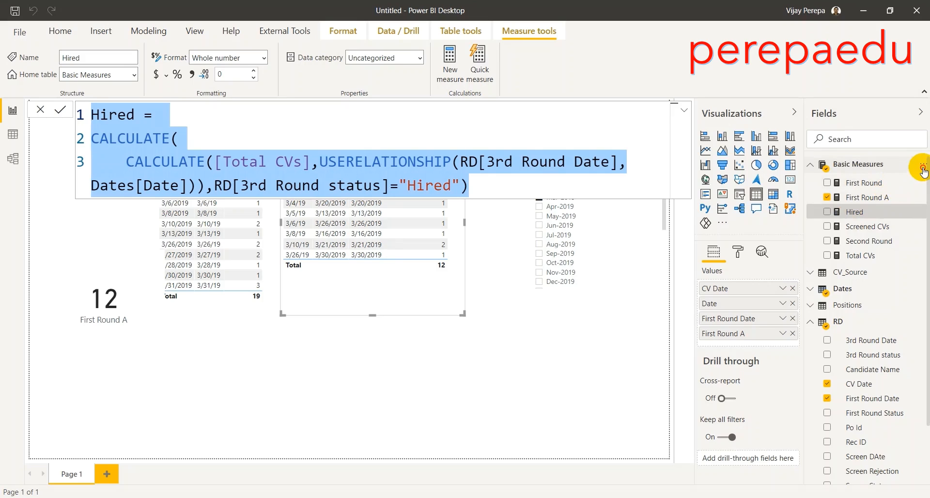
{"action": "left_click", "coordinate": [924, 168]}
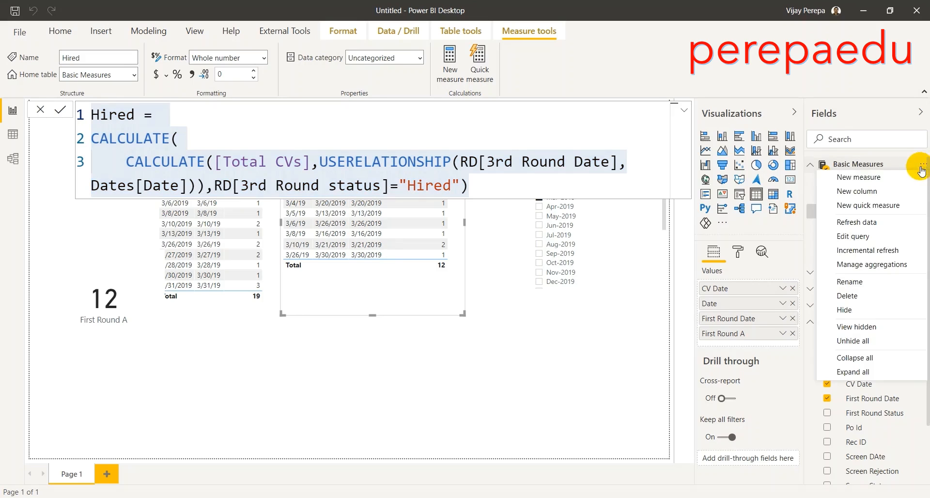
{"action": "left_click", "coordinate": [898, 176]}
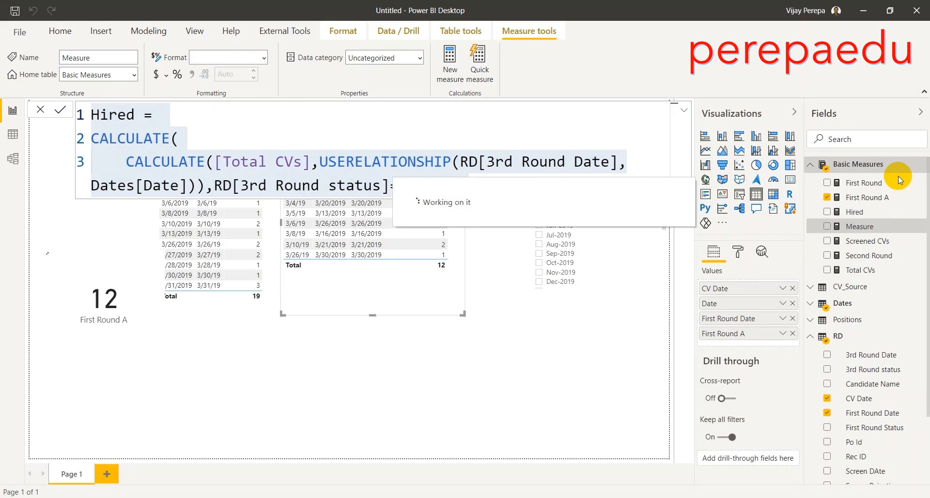
{"action": "key", "text": "ctrl+v"}
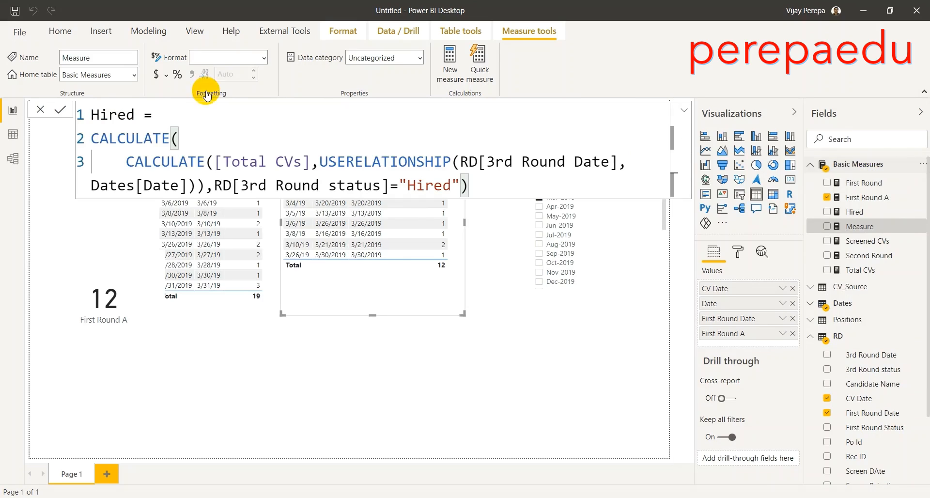
Step: Rename the pasted measure from Hired to Pending in its formula
{"action": "left_click", "coordinate": [136, 114]}
{"action": "key", "text": "BackSpace"}
{"action": "key", "text": "BackSpace"}
{"action": "key", "text": "BackSpace"}
{"action": "key", "text": "BackSpace"}
{"action": "key", "text": "BackSpace"}
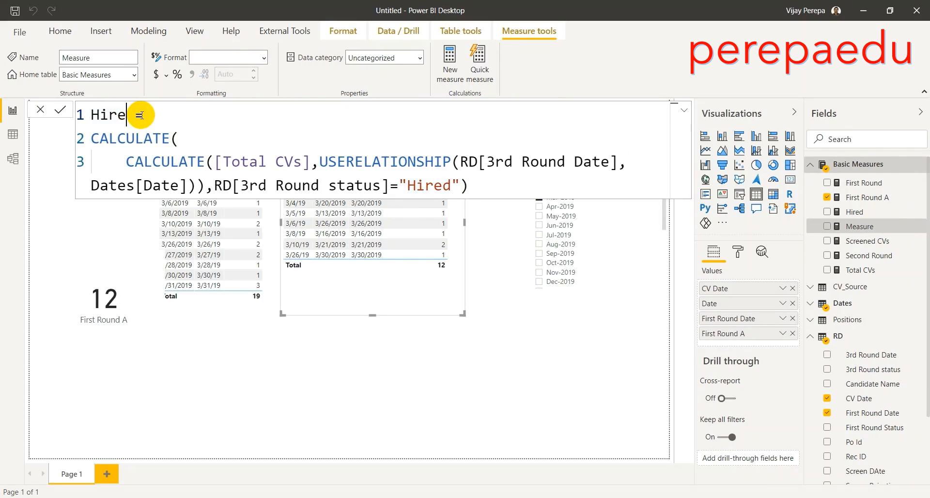
{"action": "type", "text": "Pending"}
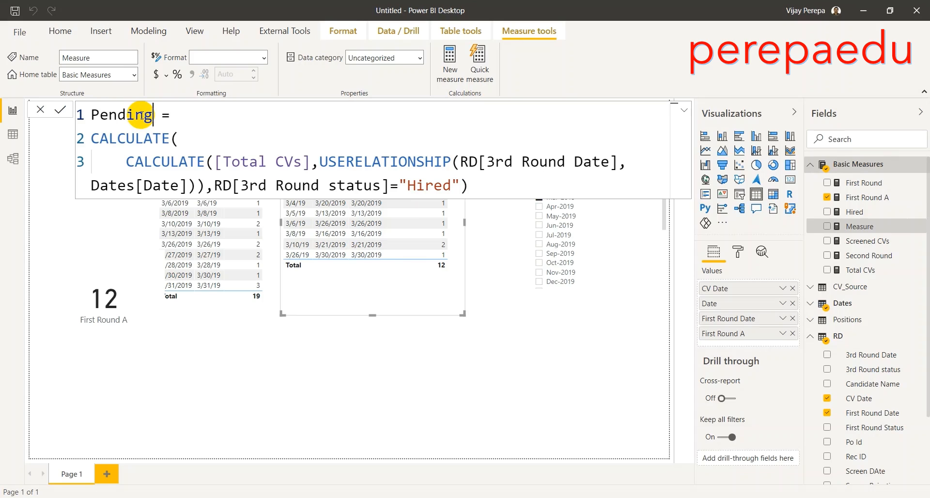
Step: Change the RD[3rd Round status] filter value to "Pending" and commit the Pending measure
{"action": "left_click_drag", "start_coordinate": [409, 185], "coordinate": [449, 186]}
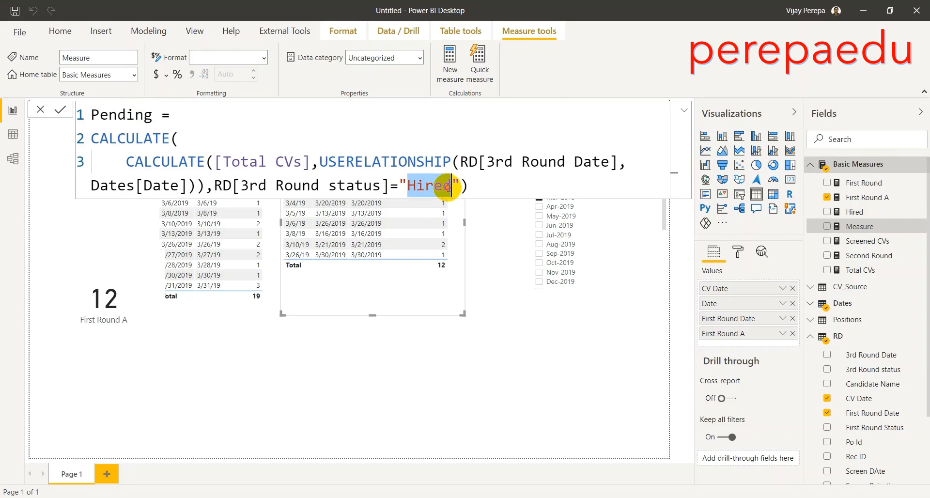
{"action": "type", "text": "Pending"}
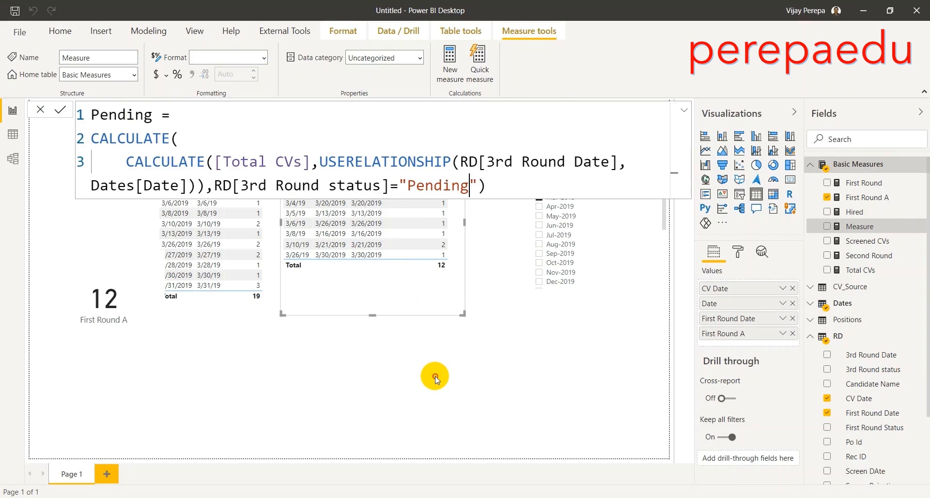
{"action": "key", "text": "Return"}
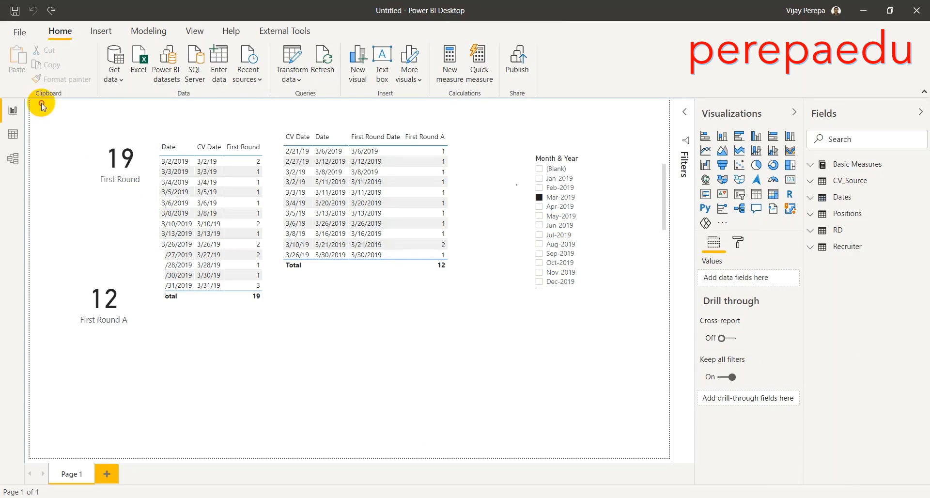
Step: Delete all visuals from Page 1 and place an empty slicer in the upper-right corner of the canvas
{"action": "left_click_drag", "start_coordinate": [40, 102], "coordinate": [711, 436]}
{"action": "key", "text": "Delete"}
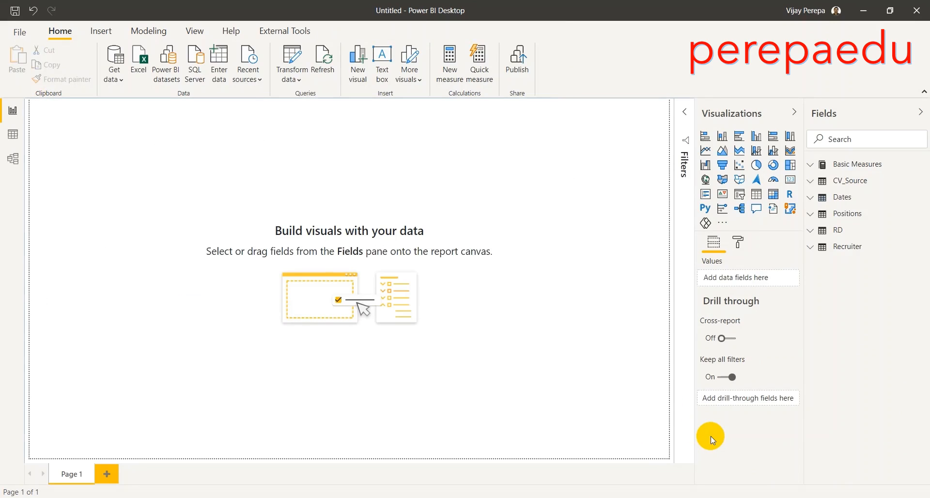
{"action": "left_click", "coordinate": [740, 193]}
{"action": "left_click_drag", "start_coordinate": [75, 215], "coordinate": [662, 197]}
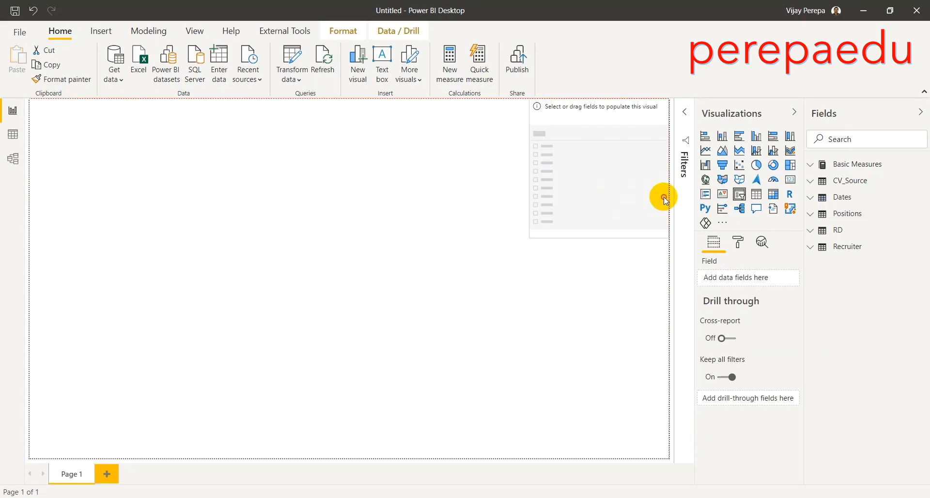
Step: Assign Recruiter Name from the Recruiter table to the slicer and display it as a dropdown
{"action": "left_click", "coordinate": [813, 252]}
{"action": "left_click_drag", "start_coordinate": [868, 279], "coordinate": [755, 278]}
{"action": "left_click", "coordinate": [659, 105]}
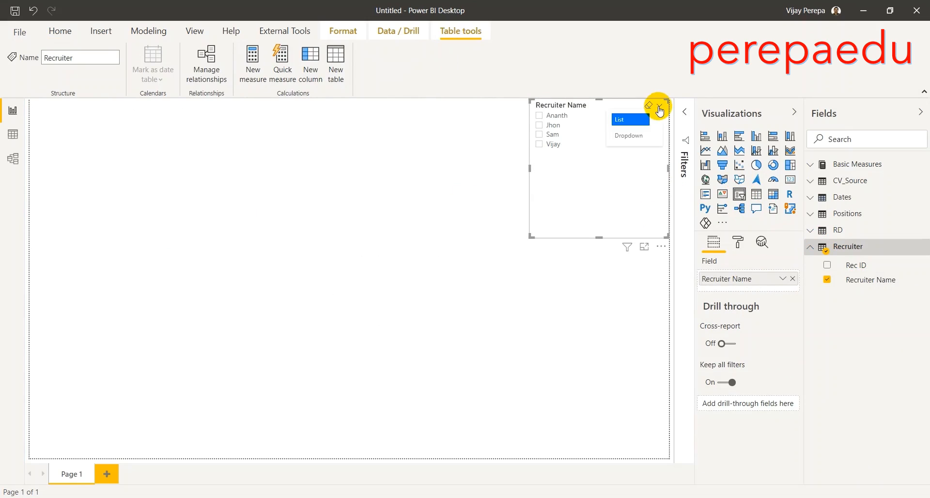
{"action": "left_click", "coordinate": [629, 136]}
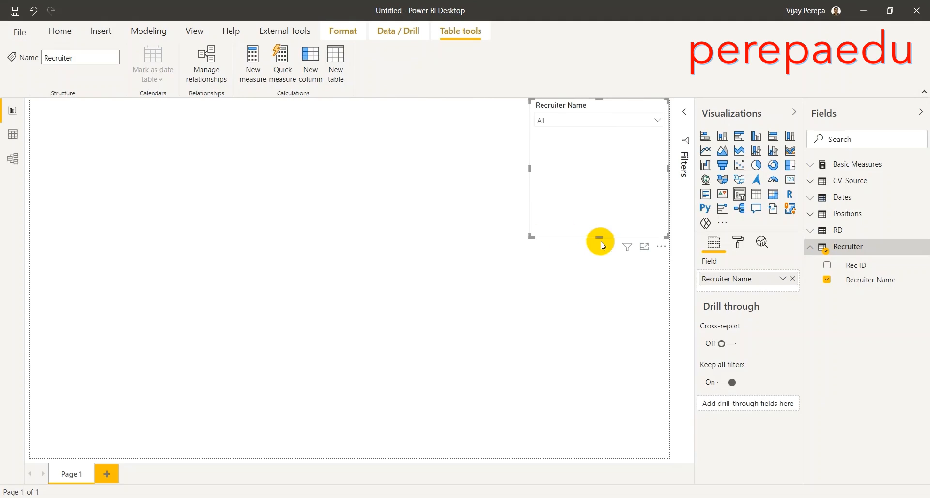
Step: Shrink the Recruiter Name slicer to fit its dropdown and move it slightly in from the canvas corner
{"action": "left_click_drag", "start_coordinate": [599, 237], "coordinate": [599, 139]}
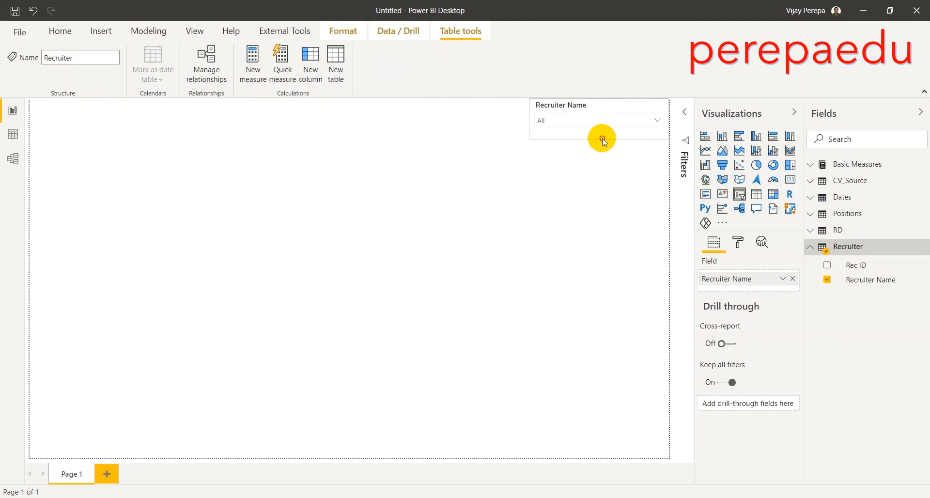
{"action": "left_click", "coordinate": [528, 117]}
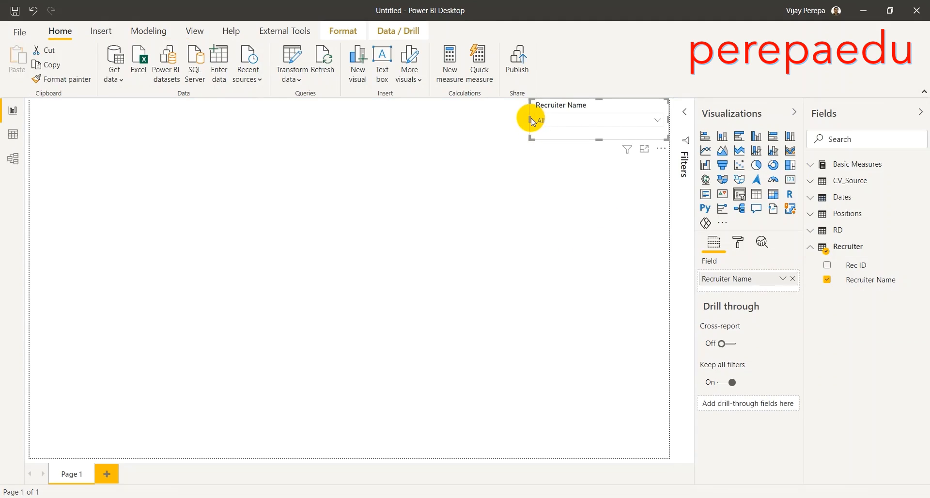
{"action": "left_click_drag", "start_coordinate": [531, 118], "coordinate": [574, 122]}
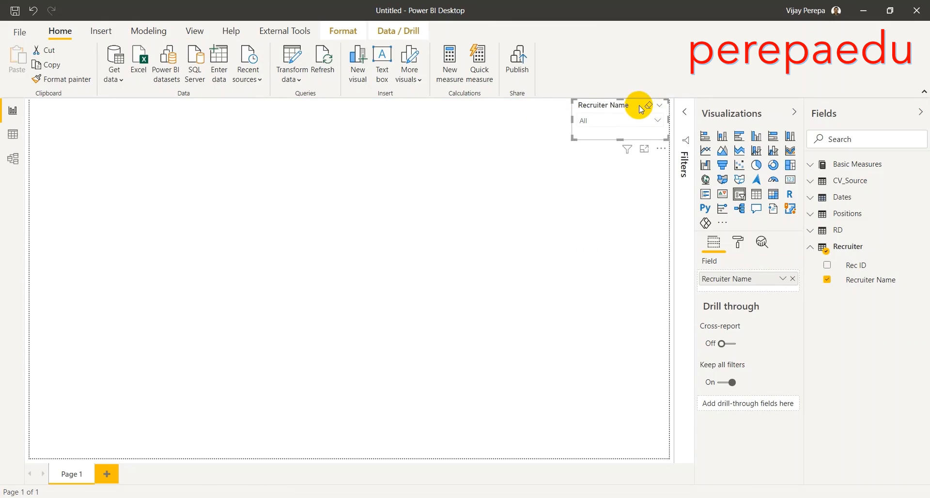
{"action": "left_click_drag", "start_coordinate": [640, 109], "coordinate": [625, 121]}
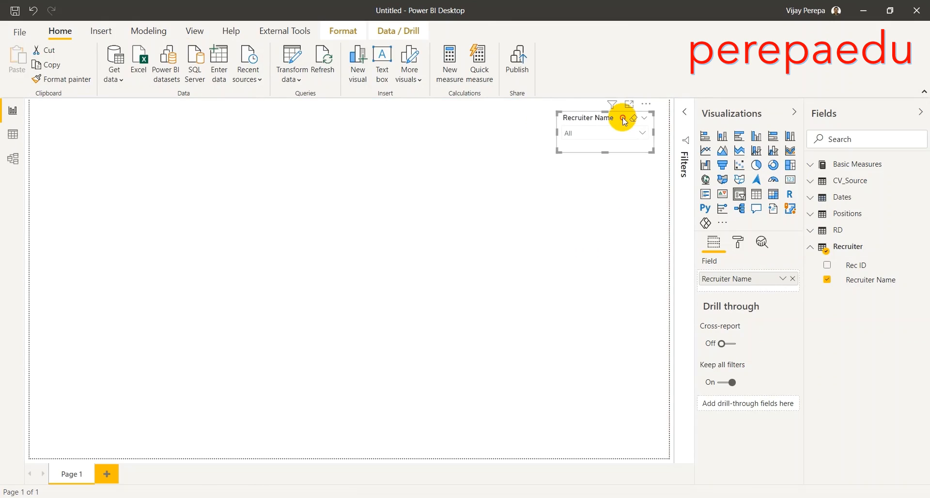
Step: Turn on the slicer's border with the blue theme color and a 16 px radius
{"action": "left_click", "coordinate": [740, 245]}
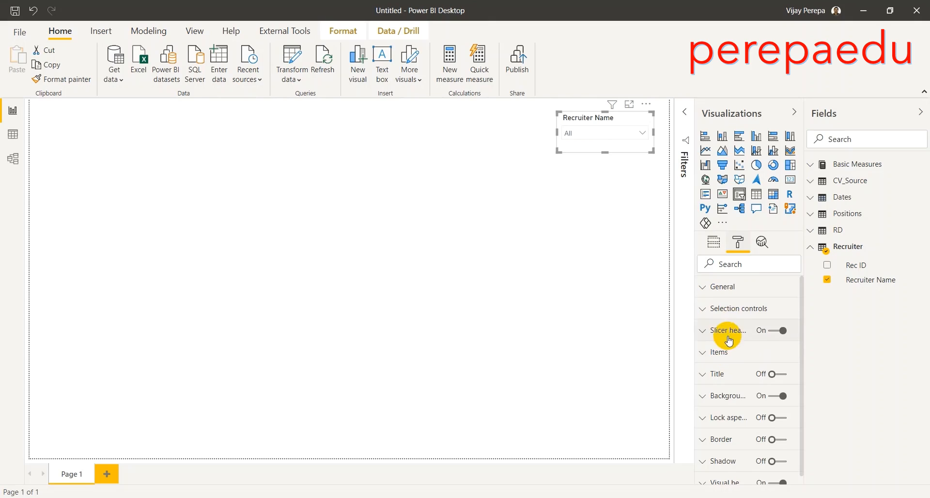
{"action": "left_click", "coordinate": [774, 440]}
{"action": "left_click", "coordinate": [731, 439]}
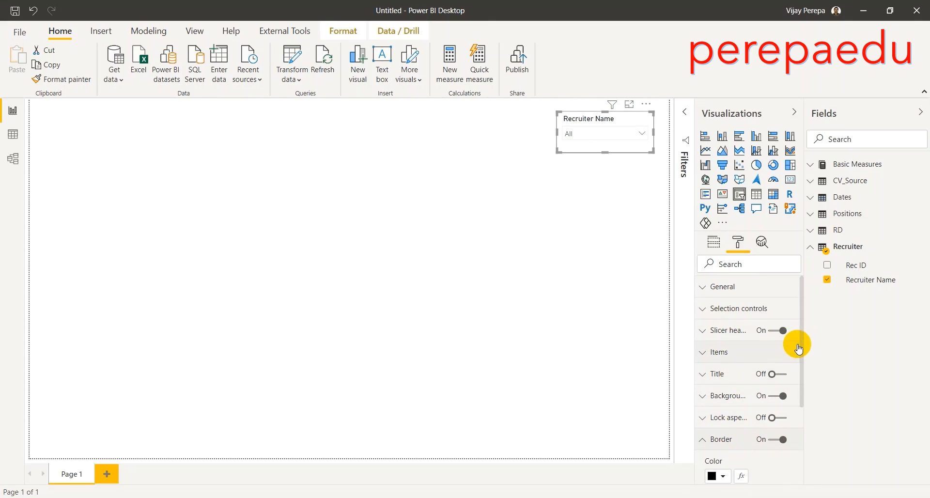
{"action": "left_click_drag", "start_coordinate": [800, 351], "coordinate": [804, 398]}
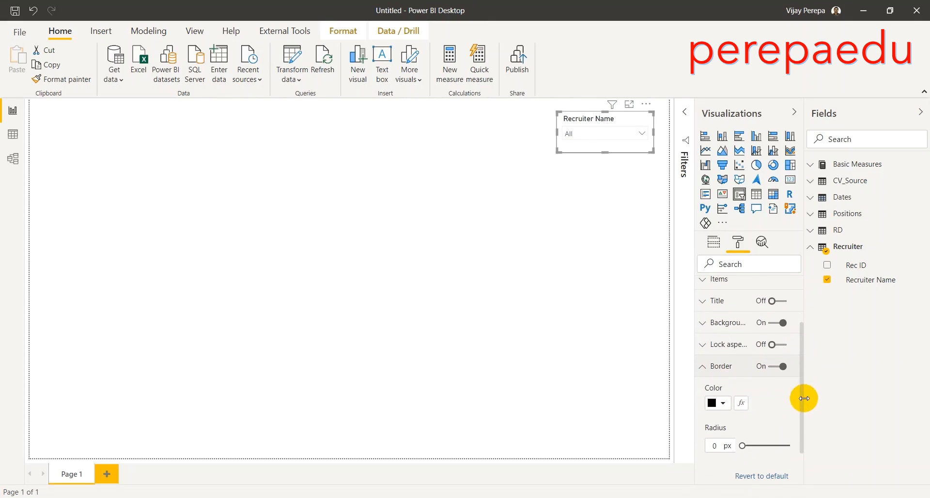
{"action": "left_click", "coordinate": [720, 411]}
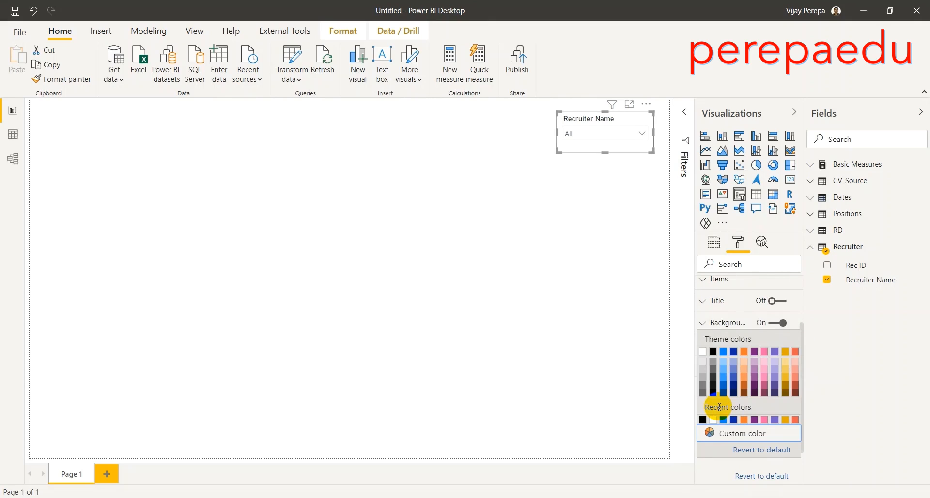
{"action": "left_click", "coordinate": [724, 355]}
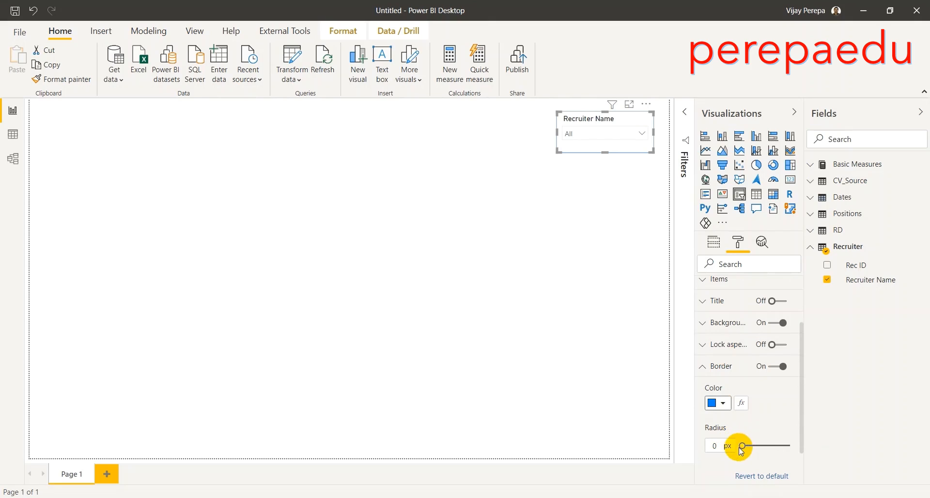
{"action": "left_click_drag", "start_coordinate": [743, 445], "coordinate": [767, 450]}
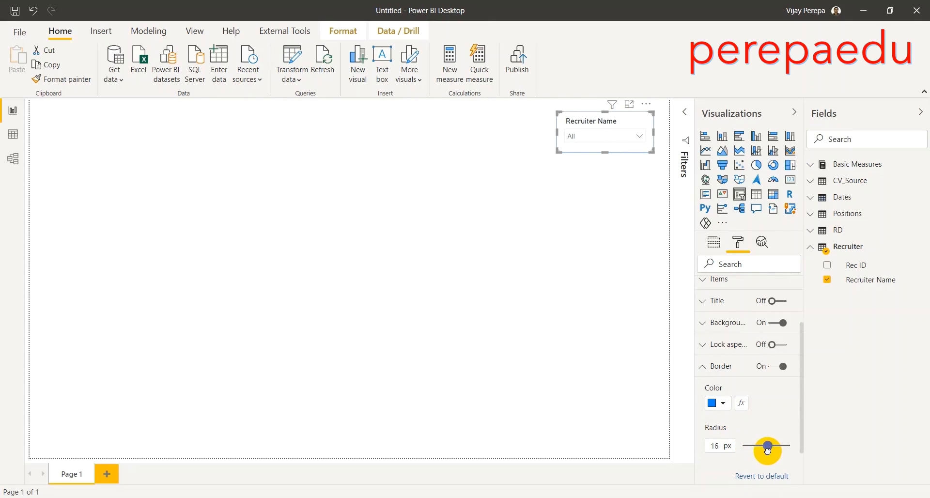
Step: Fill the slicer's background with the blue theme color and nudge the slicer slightly towards the canvas edge
{"action": "left_click", "coordinate": [709, 373]}
{"action": "left_click", "coordinate": [736, 386]}
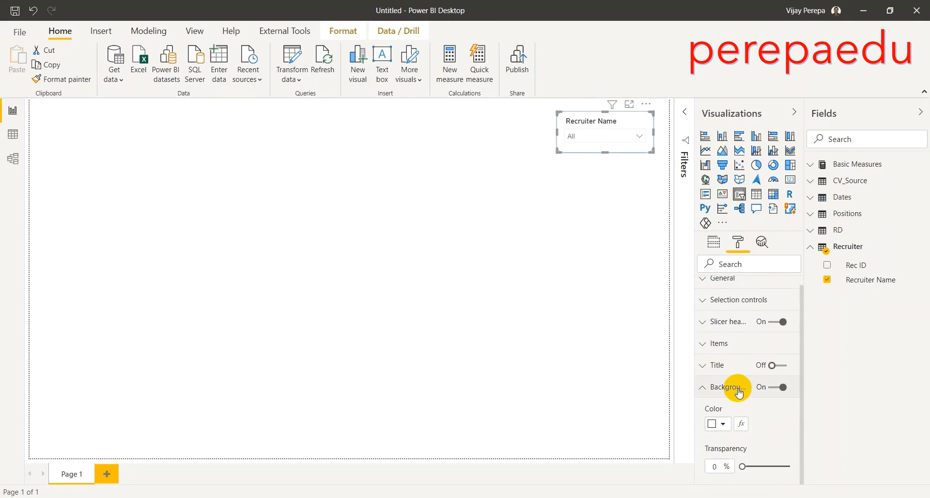
{"action": "left_click", "coordinate": [723, 425]}
{"action": "left_click", "coordinate": [727, 310]}
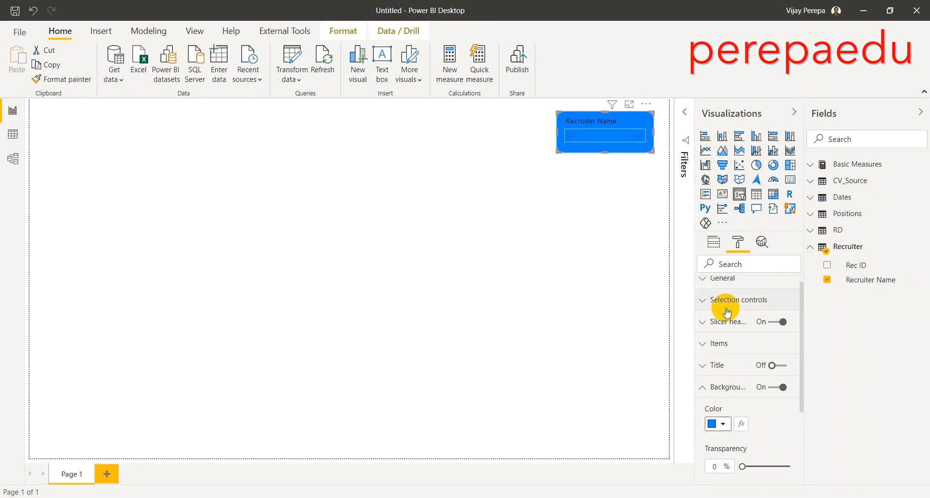
{"action": "left_click", "coordinate": [594, 241]}
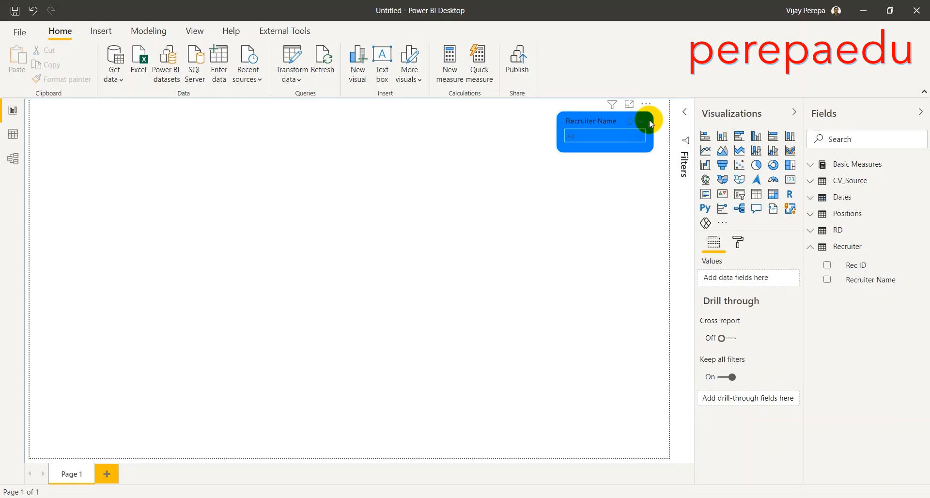
{"action": "left_click_drag", "start_coordinate": [648, 118], "coordinate": [652, 127]}
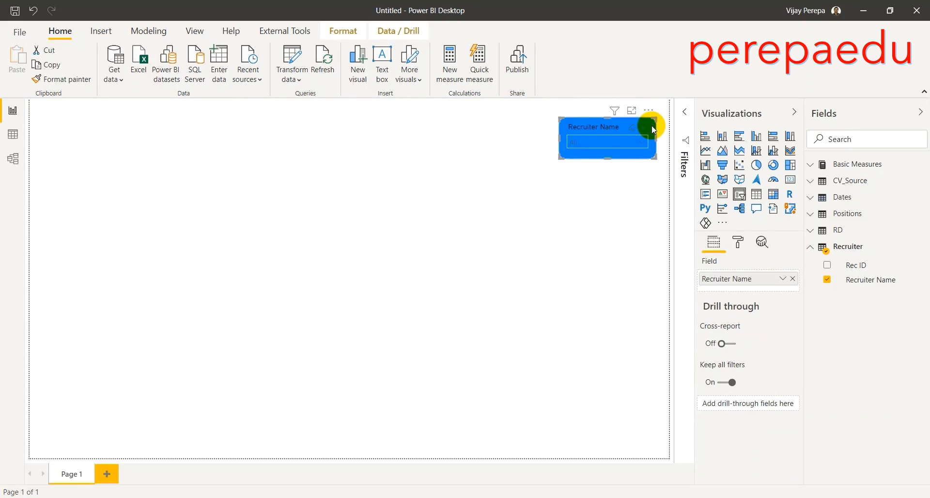
Step: Set the font color of the slicer's items and header to white
{"action": "left_click", "coordinate": [738, 243]}
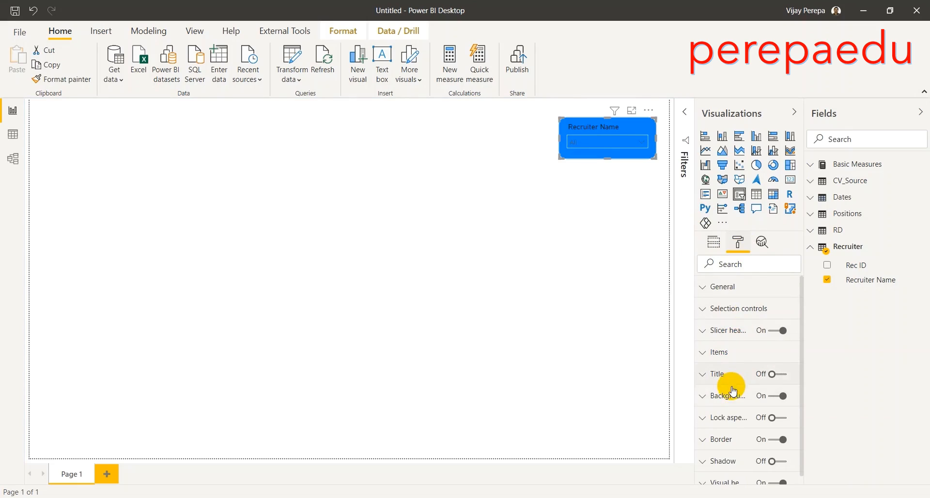
{"action": "left_click", "coordinate": [731, 355]}
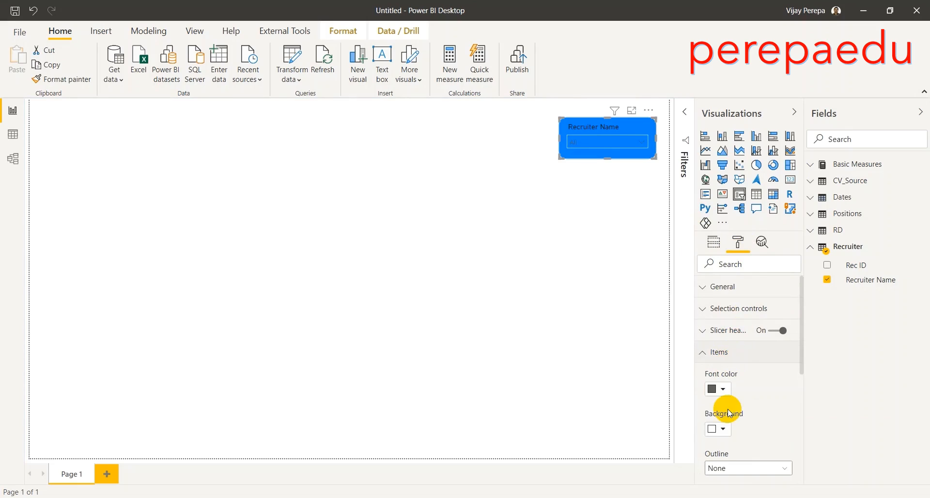
{"action": "left_click", "coordinate": [726, 393]}
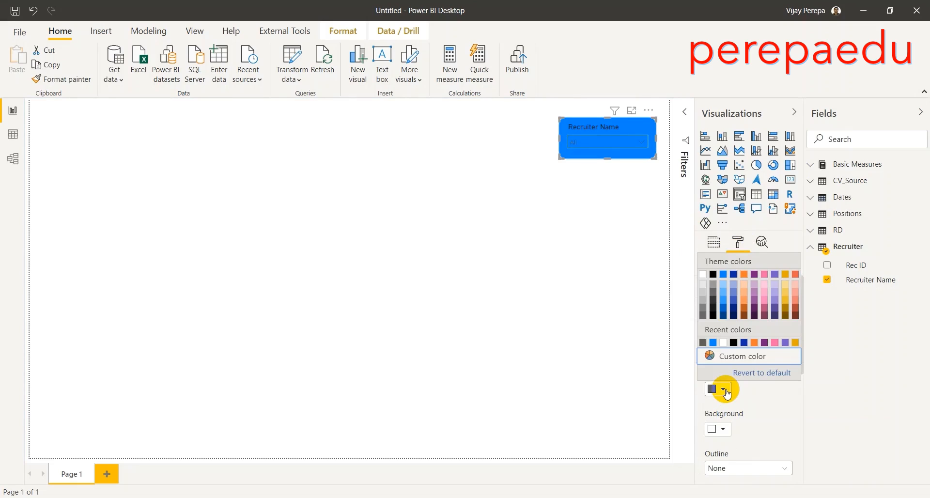
{"action": "left_click", "coordinate": [705, 270]}
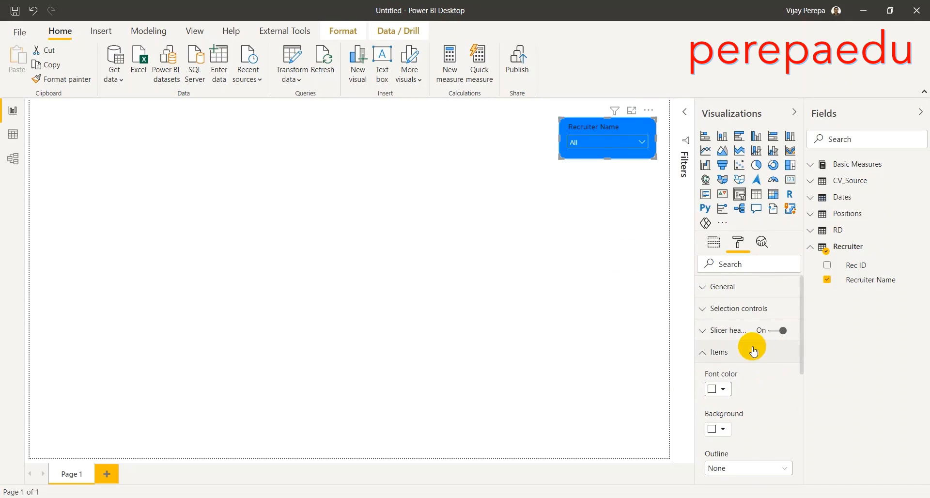
{"action": "left_click", "coordinate": [728, 330]}
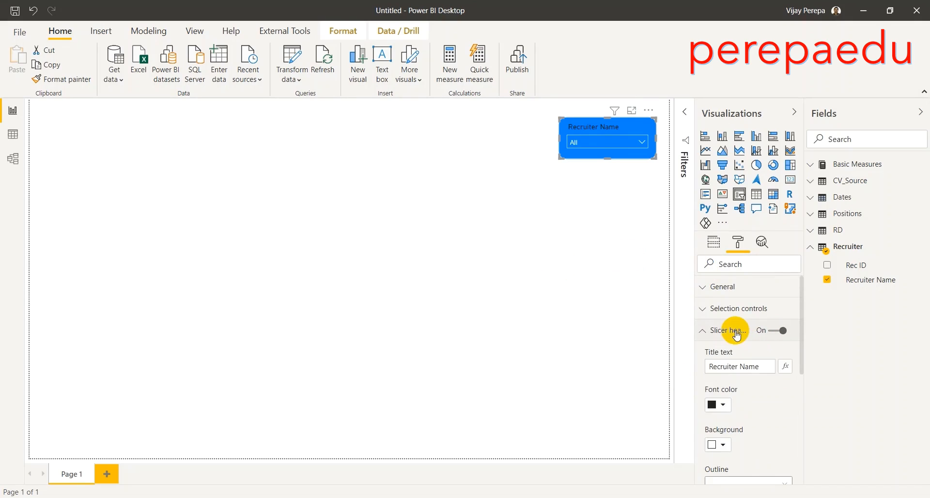
{"action": "left_click", "coordinate": [718, 406]}
{"action": "left_click", "coordinate": [705, 290]}
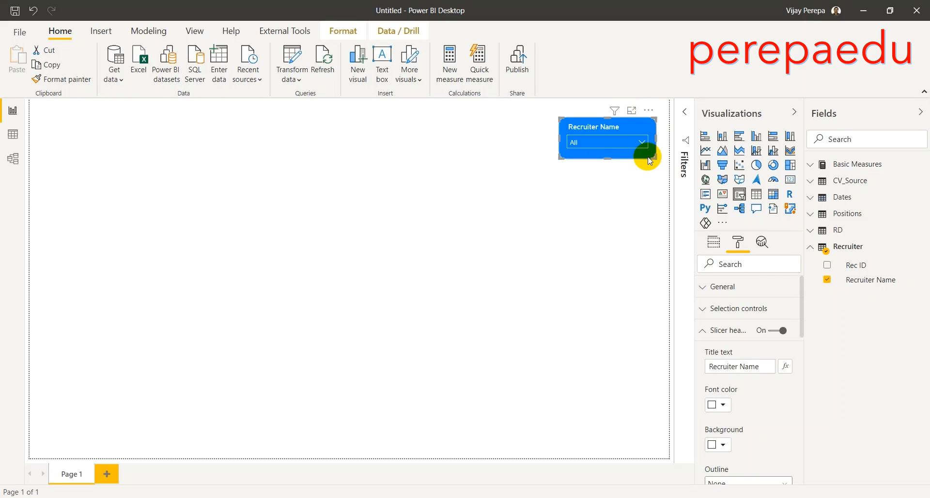
Step: Duplicate the formatted Recruiter Name slicer and arrange the two slicers one directly below the other, aligned at their edges
{"action": "left_click_drag", "start_coordinate": [650, 161], "coordinate": [645, 149]}
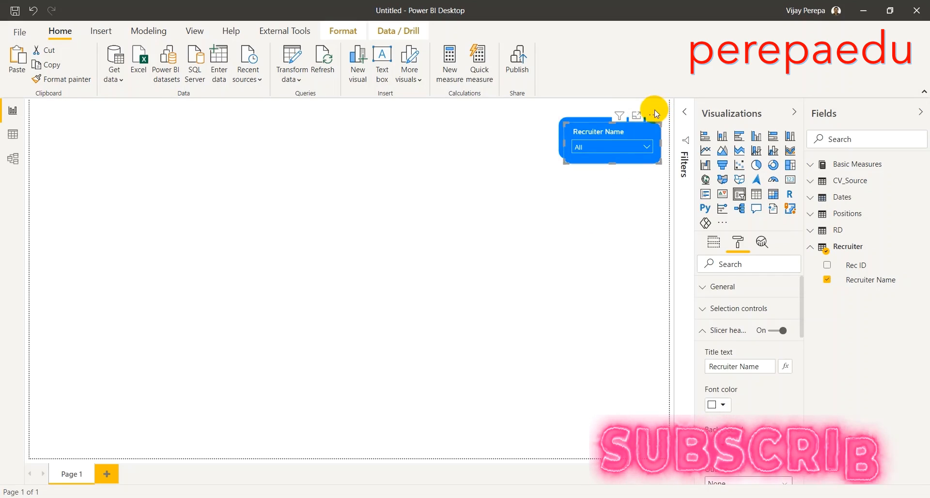
{"action": "left_click_drag", "start_coordinate": [651, 118], "coordinate": [648, 160]}
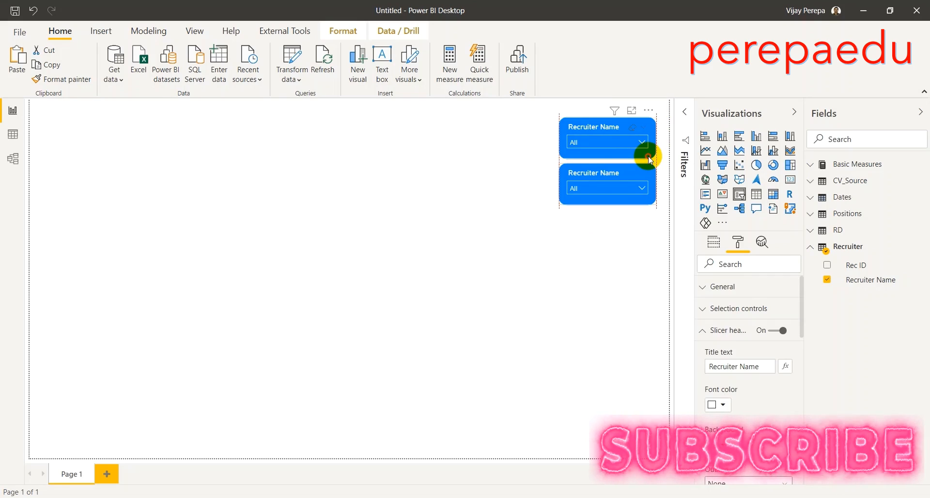
Step: Replace the Recruiter Name field in the lower slicer with the Position field from the Positions table
{"action": "left_click", "coordinate": [838, 221]}
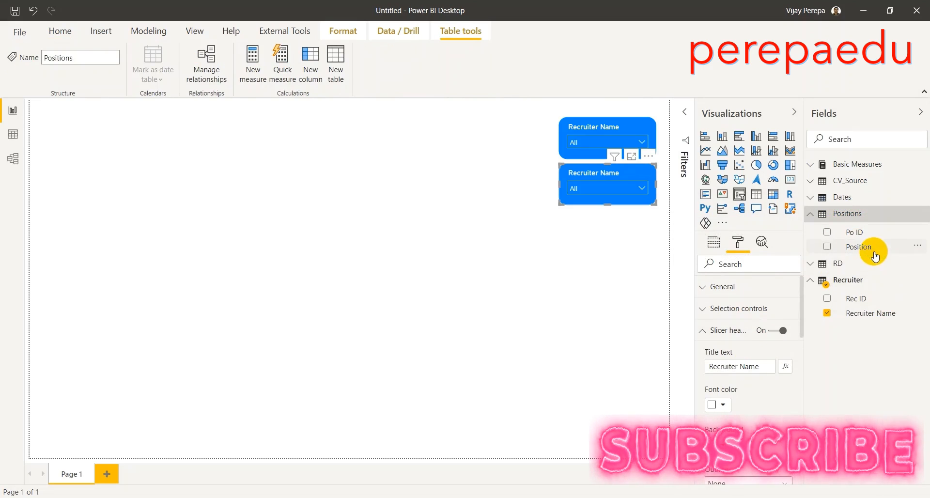
{"action": "left_click", "coordinate": [713, 243]}
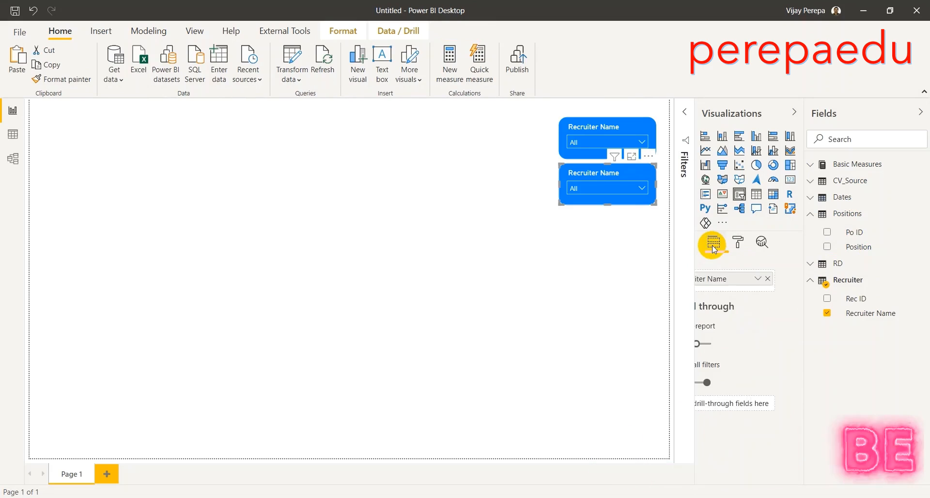
{"action": "left_click_drag", "start_coordinate": [851, 246], "coordinate": [778, 287]}
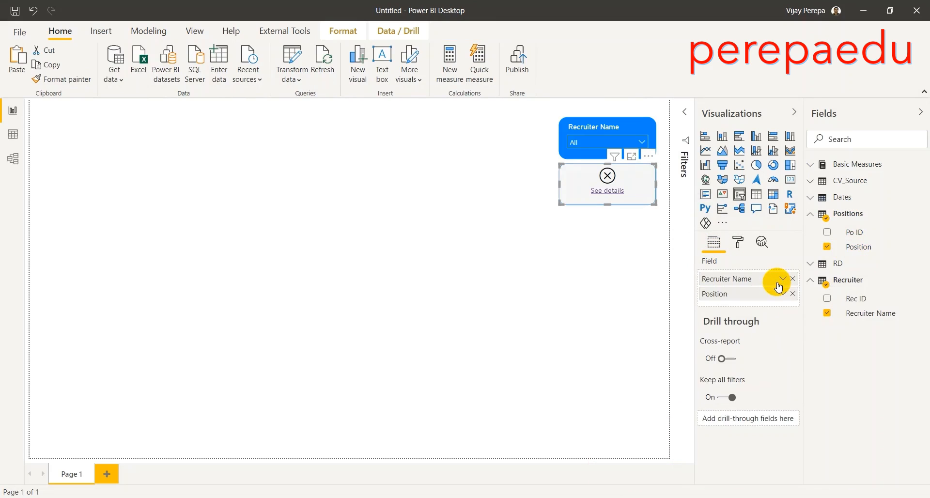
{"action": "left_click", "coordinate": [793, 278]}
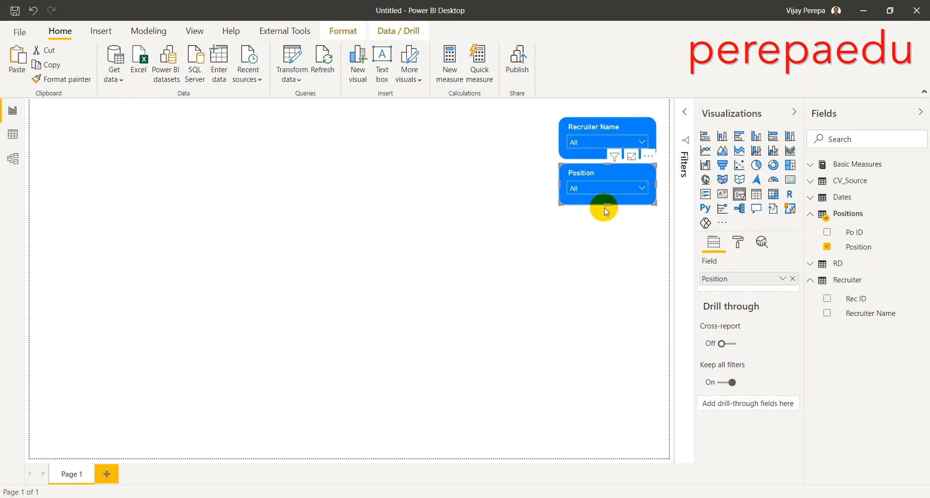
Step: Paste another copy of the formatted slicer beneath the Position slicer and replace its field with CV Source
{"action": "key", "text": "ctrl+v"}
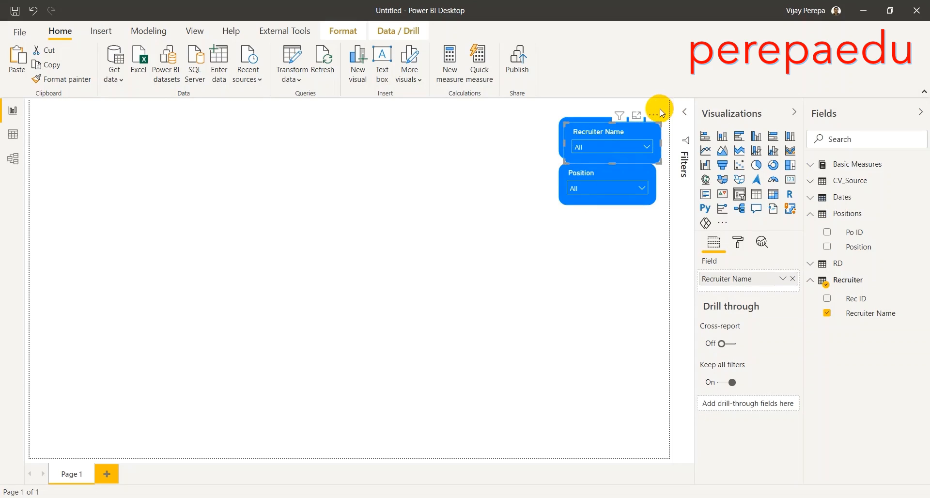
{"action": "left_click_drag", "start_coordinate": [650, 120], "coordinate": [649, 207]}
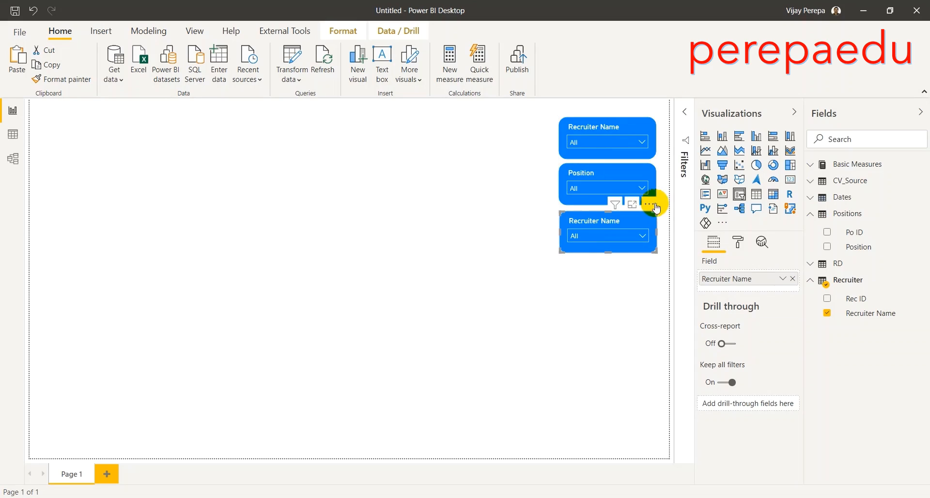
{"action": "left_click", "coordinate": [857, 181]}
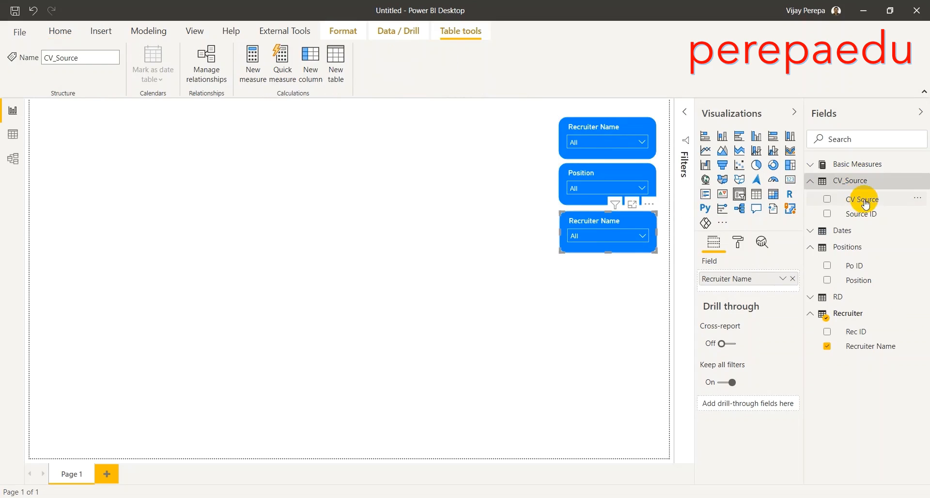
{"action": "left_click_drag", "start_coordinate": [866, 203], "coordinate": [701, 280]}
{"action": "left_click", "coordinate": [792, 279]}
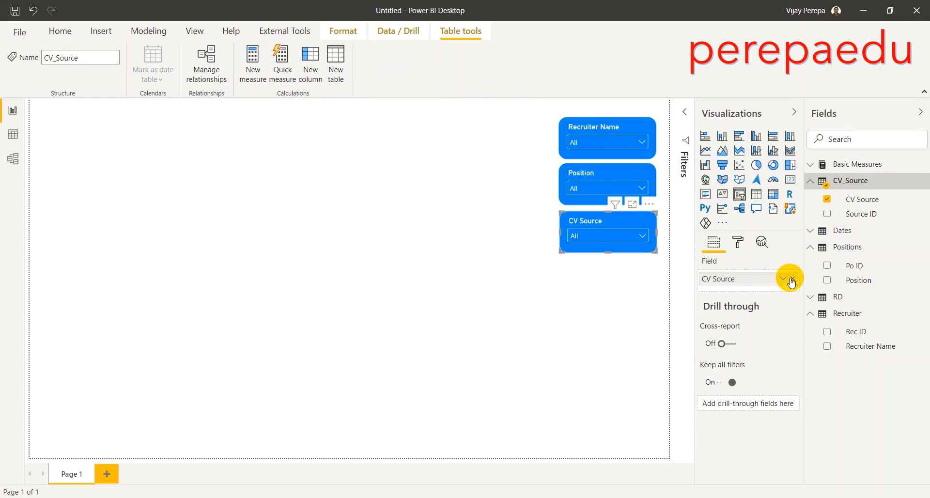
{"action": "left_click", "coordinate": [583, 293]}
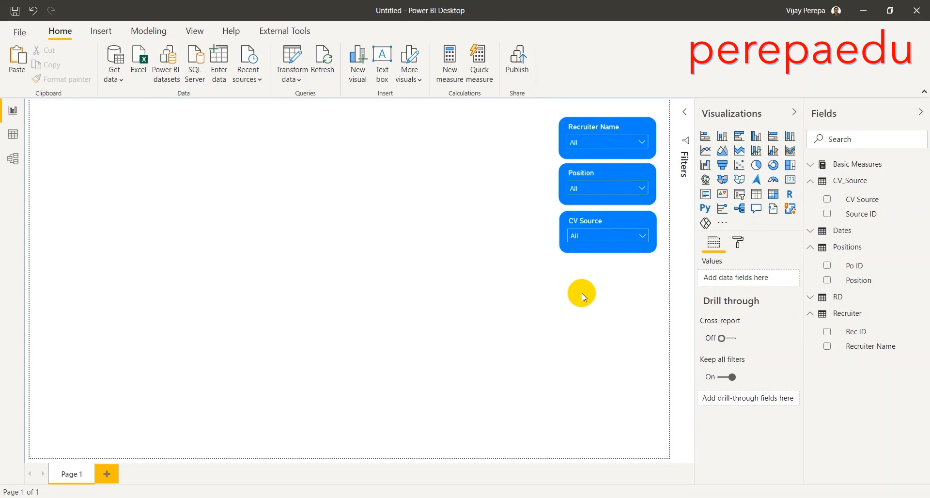
Step: Distribute the Recruiter Name, Position and CV Source slicers vertically and align their centers
{"action": "left_click_drag", "start_coordinate": [530, 121], "coordinate": [676, 295]}
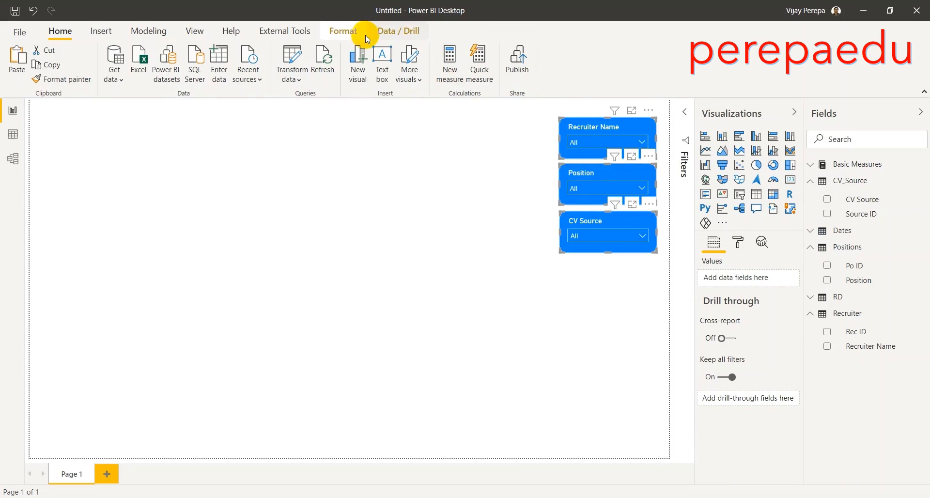
{"action": "left_click", "coordinate": [346, 29]}
{"action": "left_click", "coordinate": [261, 84]}
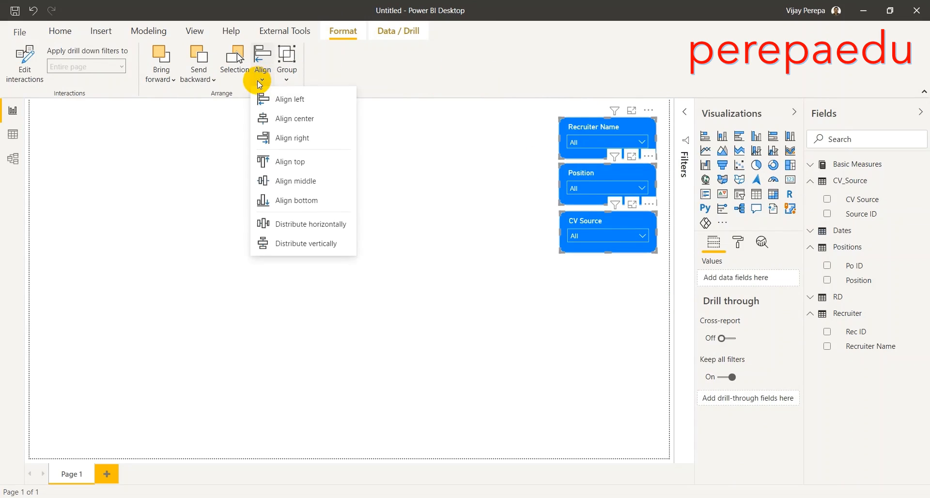
{"action": "left_click", "coordinate": [320, 248]}
{"action": "left_click", "coordinate": [272, 80]}
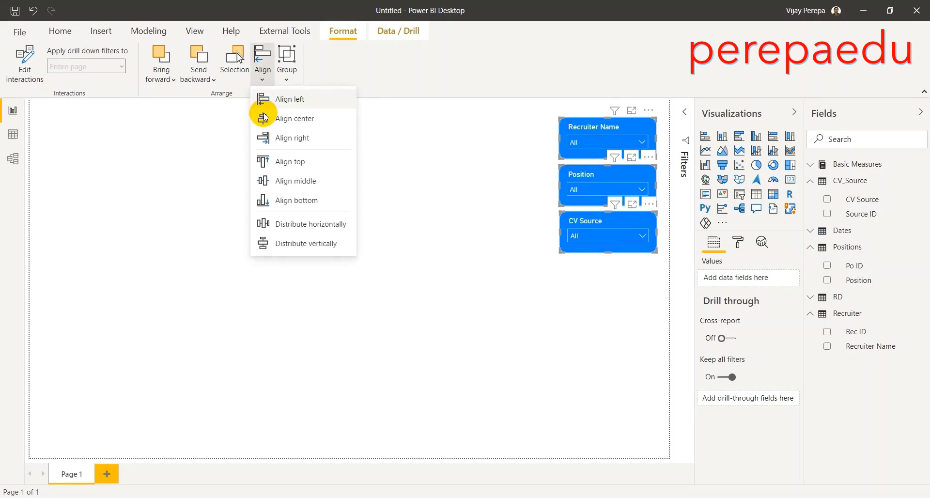
{"action": "left_click", "coordinate": [307, 117]}
{"action": "left_click", "coordinate": [506, 332]}
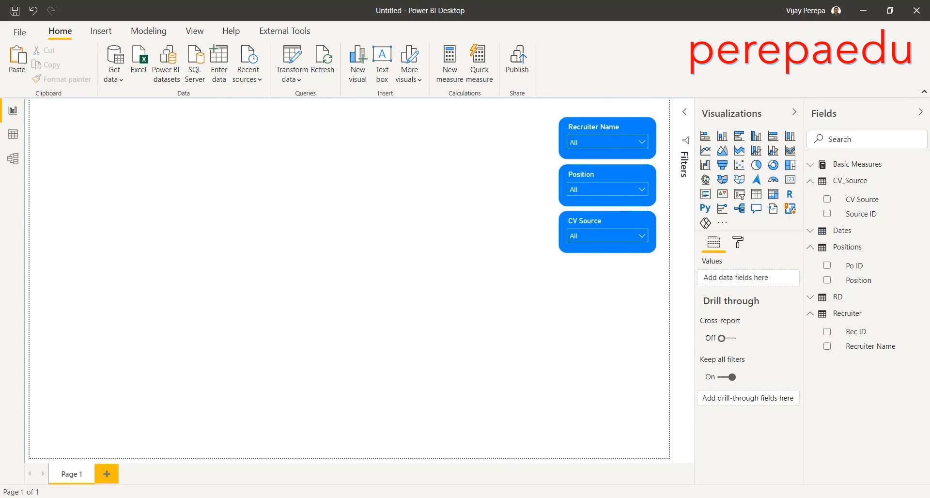
Step: Add a new slicer in the empty area of the page with the Date field from the Dates table
{"action": "left_click", "coordinate": [564, 238]}
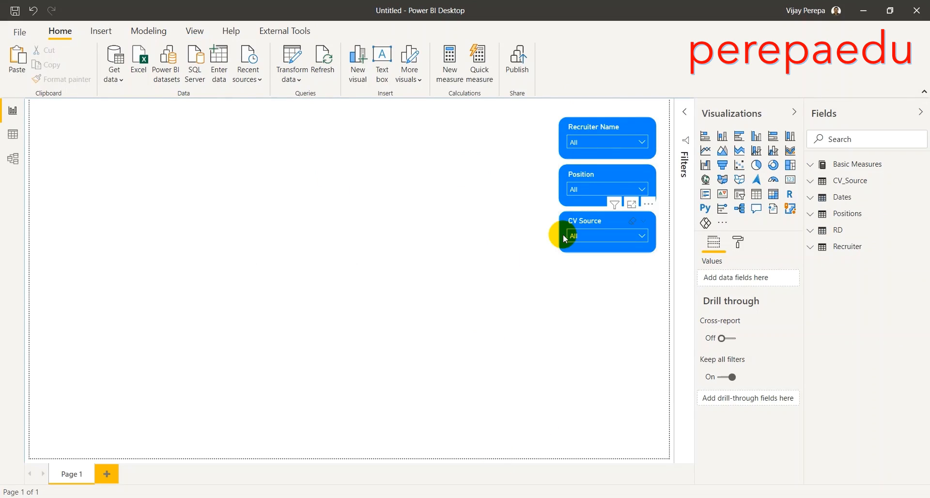
{"action": "left_click", "coordinate": [746, 195]}
{"action": "left_click_drag", "start_coordinate": [218, 359], "coordinate": [568, 353]}
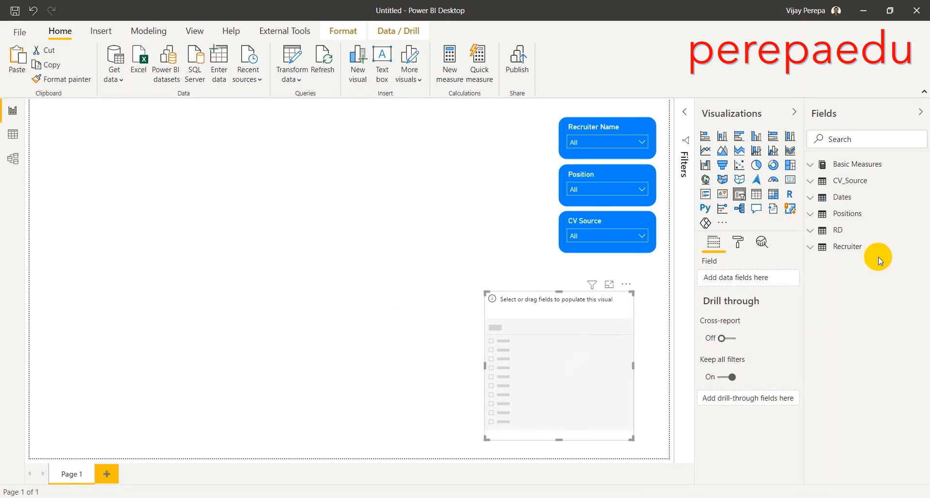
{"action": "left_click", "coordinate": [842, 197]}
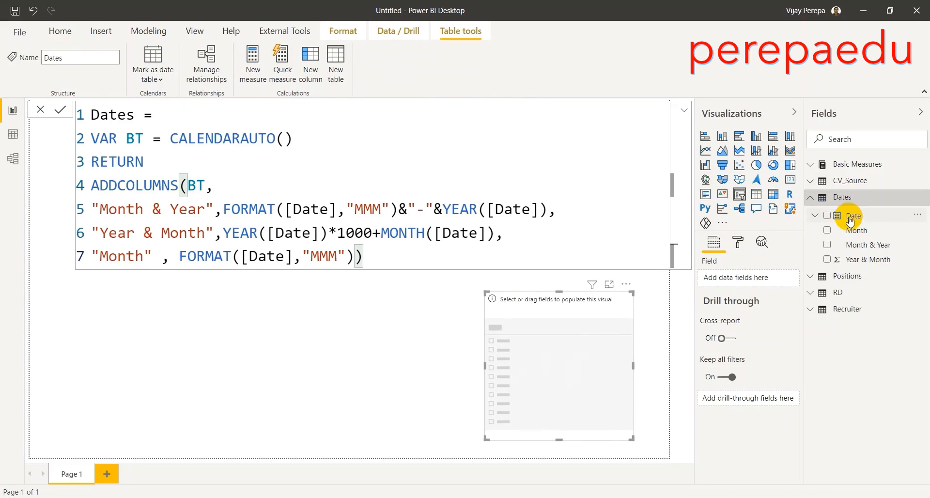
{"action": "left_click_drag", "start_coordinate": [850, 215], "coordinate": [754, 279]}
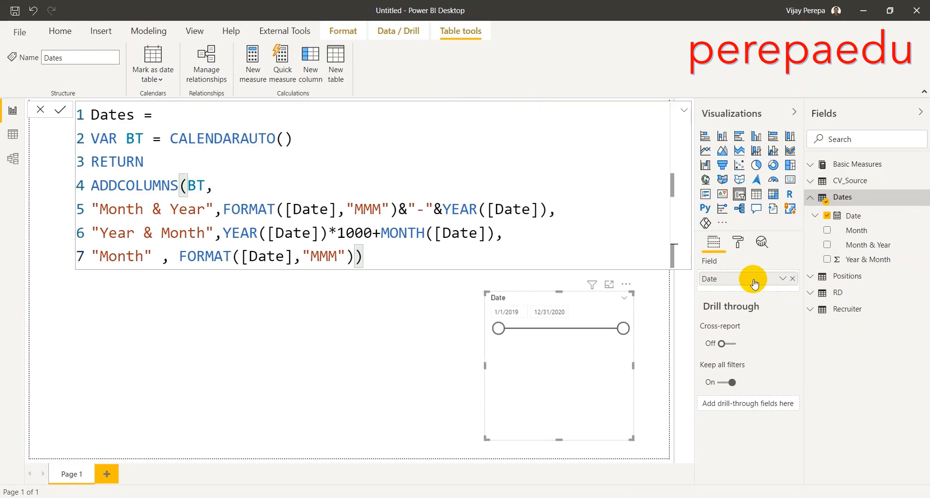
Step: Turn off the date slicer's Responsive option, shrink it to the other slicers' width and place it directly beneath the CV Source slicer
{"action": "left_click", "coordinate": [737, 244]}
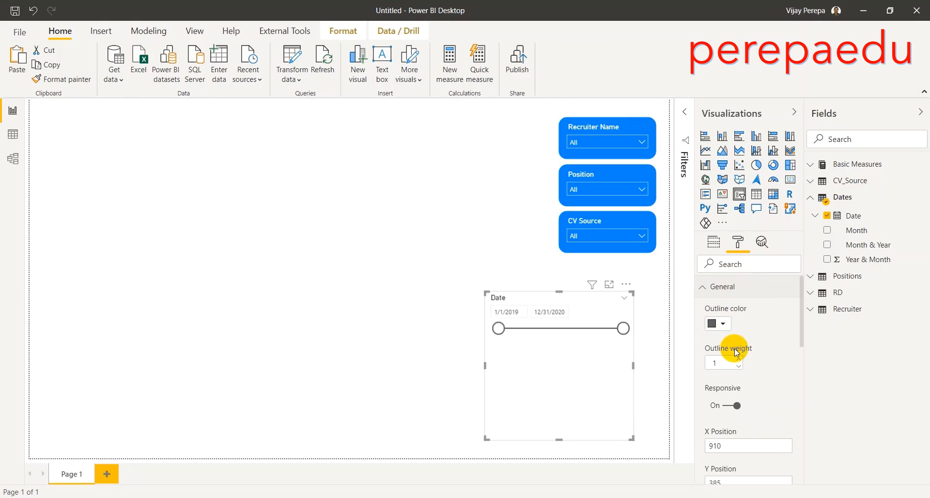
{"action": "left_click", "coordinate": [729, 408]}
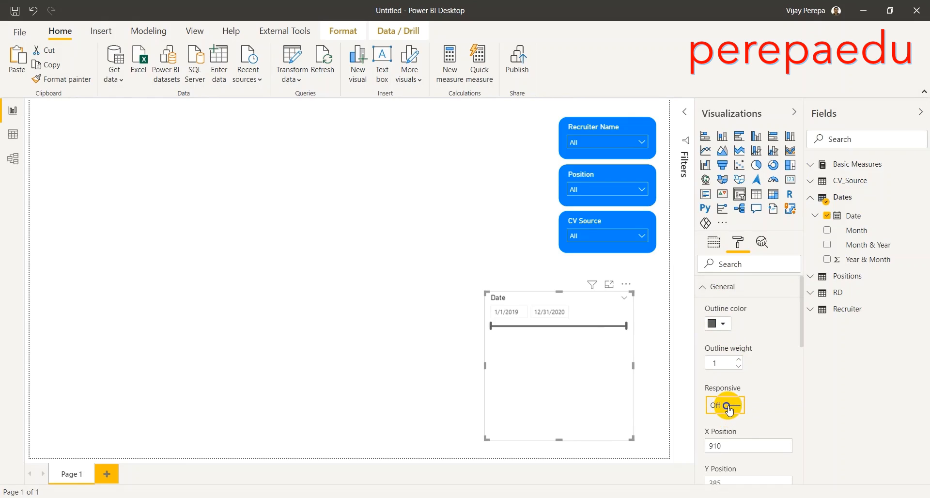
{"action": "left_click_drag", "start_coordinate": [633, 440], "coordinate": [581, 337]}
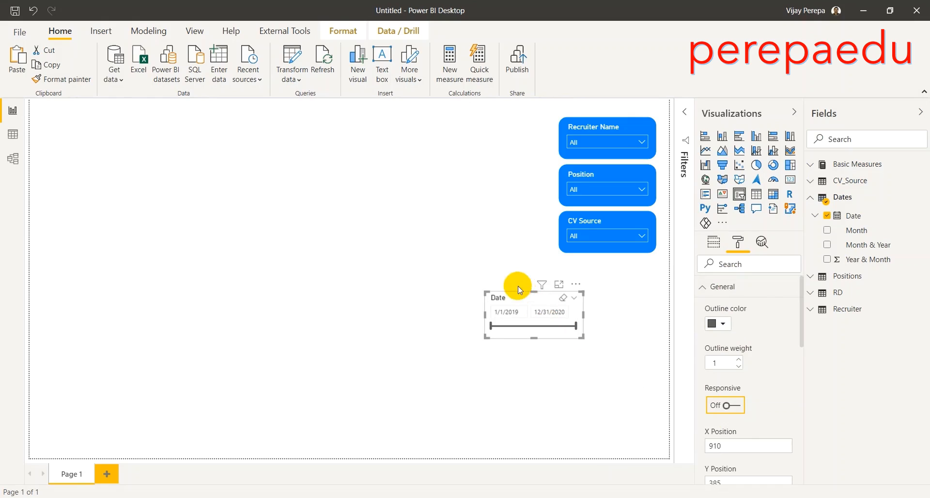
{"action": "left_click_drag", "start_coordinate": [517, 302], "coordinate": [585, 269]}
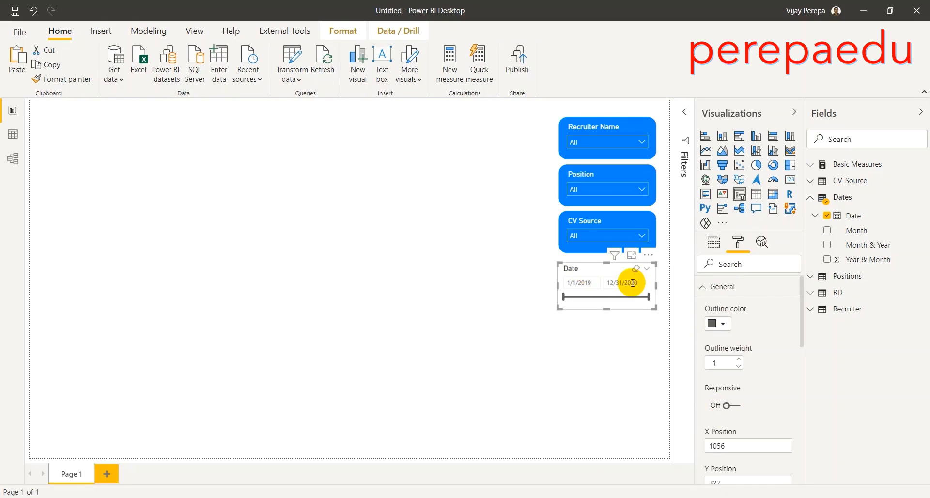
Step: Hide the date slicer's header and reduce the slicer's height to fit the date inputs and slider
{"action": "left_click", "coordinate": [700, 287]}
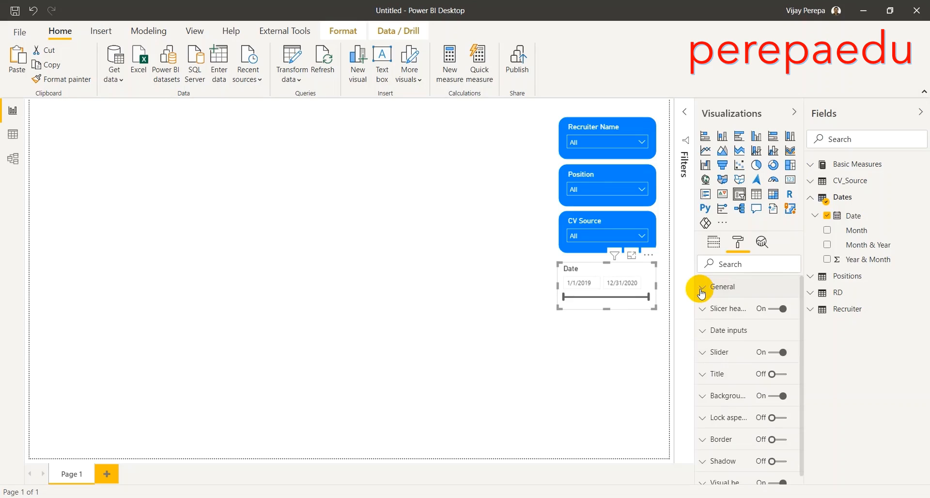
{"action": "left_click", "coordinate": [776, 309]}
{"action": "left_click_drag", "start_coordinate": [607, 308], "coordinate": [582, 288]}
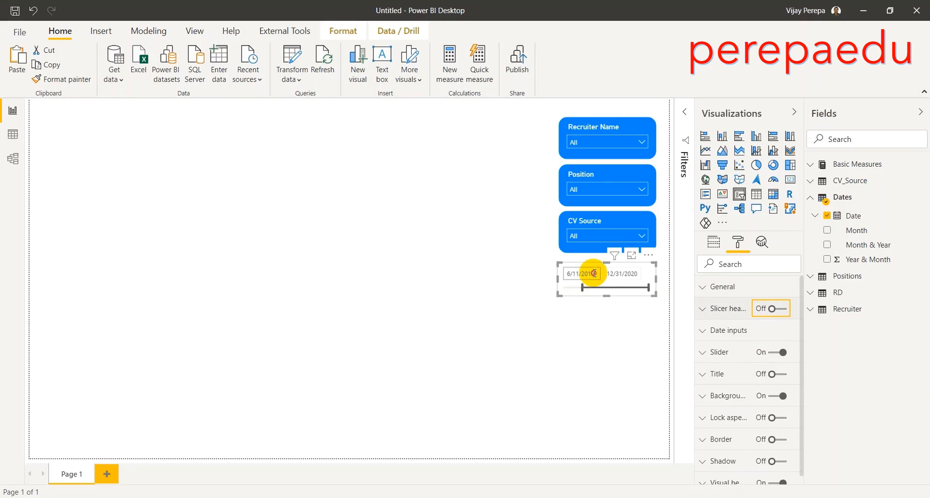
Step: Set the date slicer's start date to 3/1/2019
{"action": "left_click", "coordinate": [594, 273]}
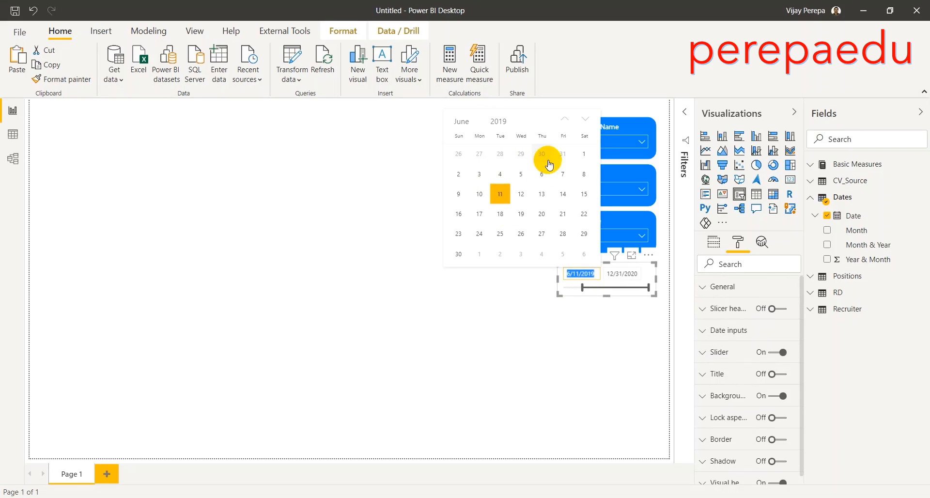
{"action": "left_click", "coordinate": [464, 121]}
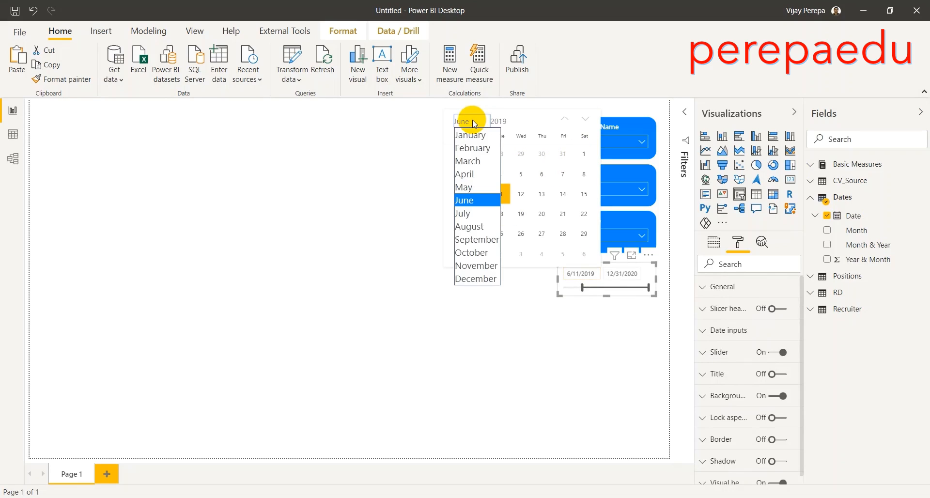
{"action": "left_click", "coordinate": [484, 161]}
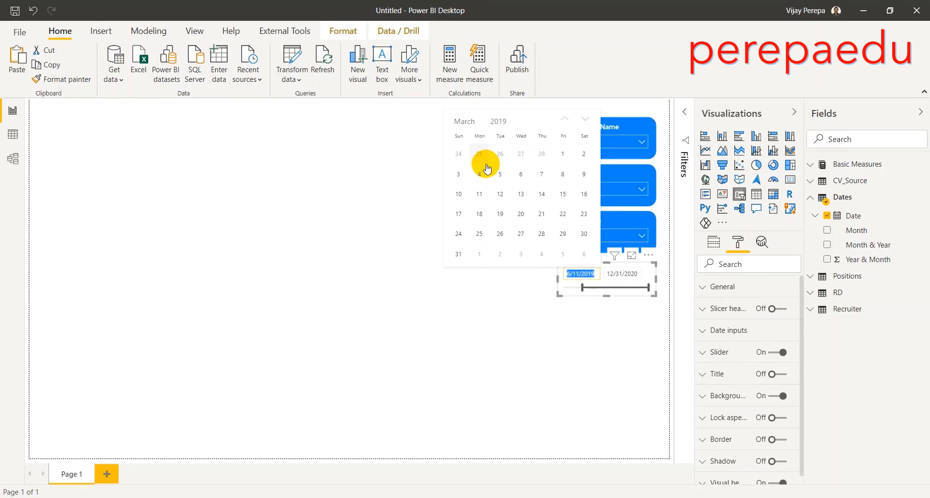
{"action": "left_click", "coordinate": [457, 264]}
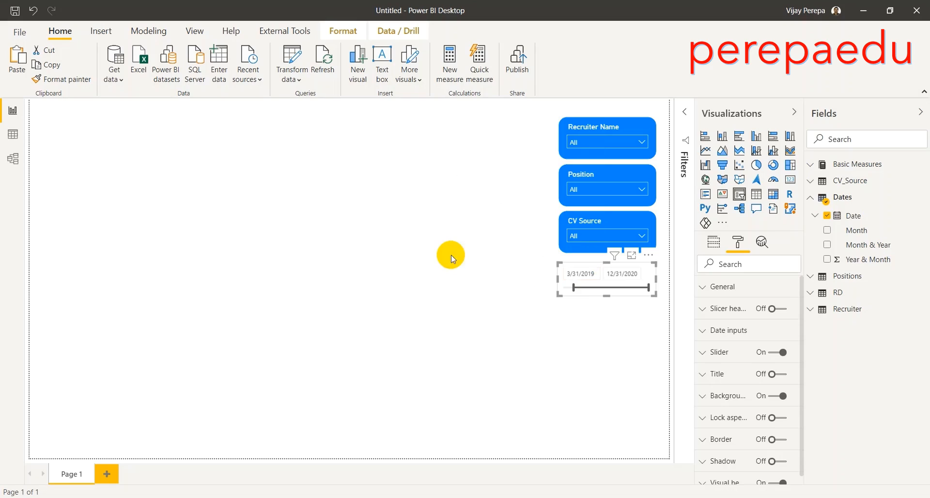
{"action": "left_click", "coordinate": [596, 275]}
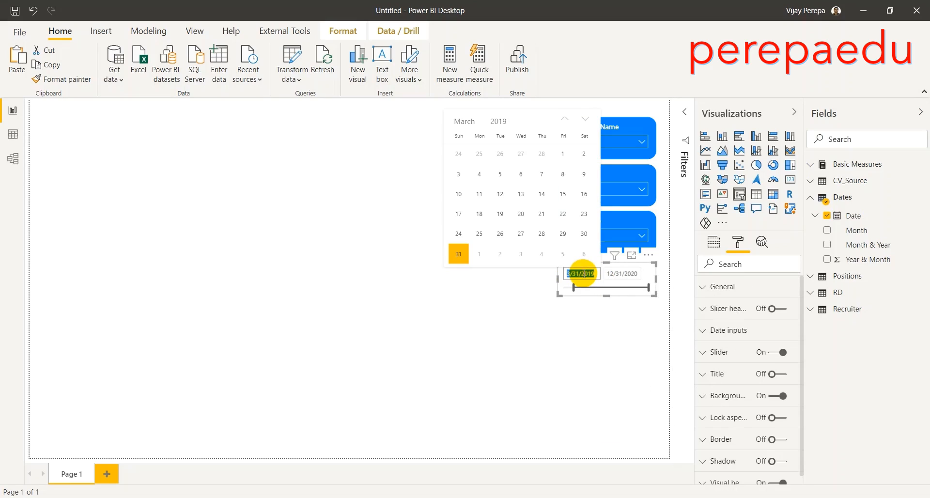
{"action": "left_click", "coordinate": [563, 153]}
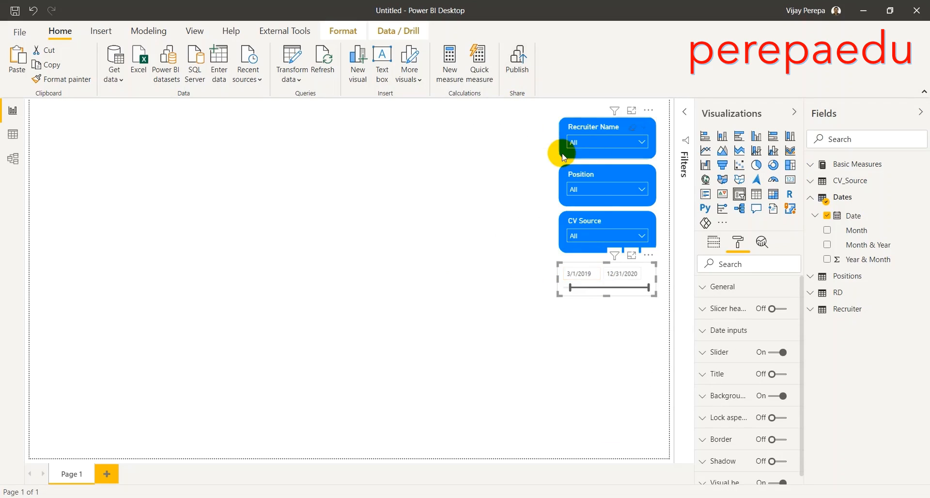
Step: Set the date slicer's end date to 3/31/2019 and nudge the slicer slightly on the canvas
{"action": "left_click", "coordinate": [626, 272]}
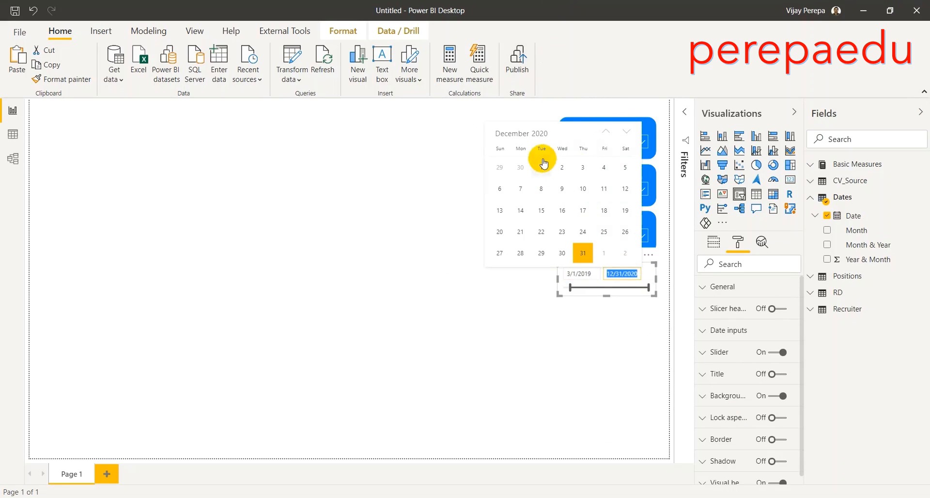
{"action": "left_click", "coordinate": [513, 133]}
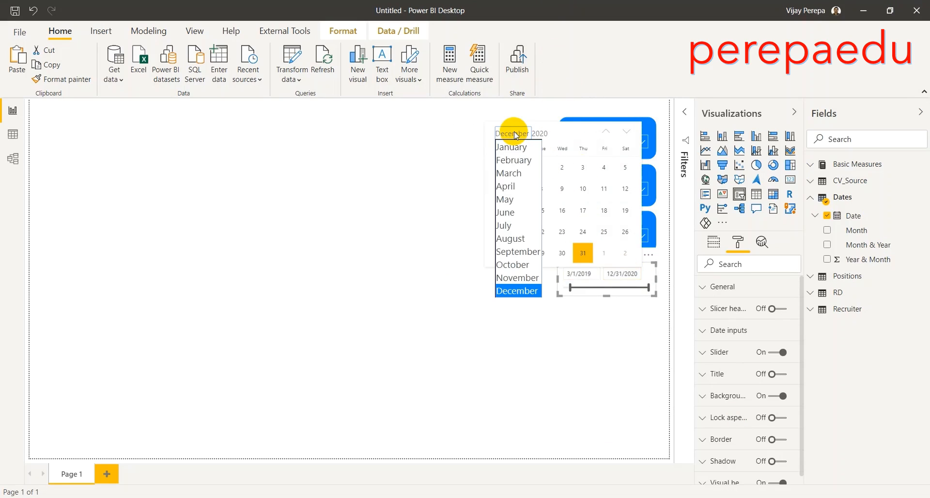
{"action": "left_click", "coordinate": [515, 173]}
{"action": "left_click", "coordinate": [543, 136]}
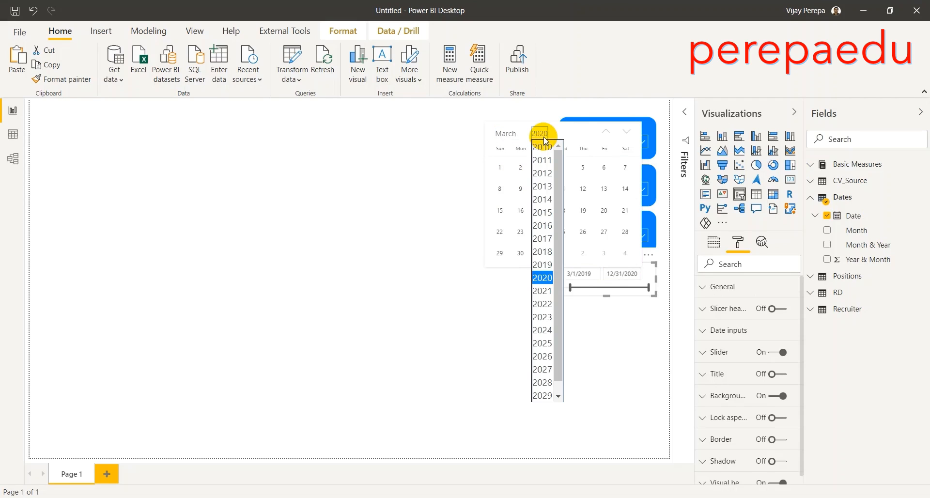
{"action": "left_click", "coordinate": [539, 262]}
{"action": "left_click", "coordinate": [598, 349]}
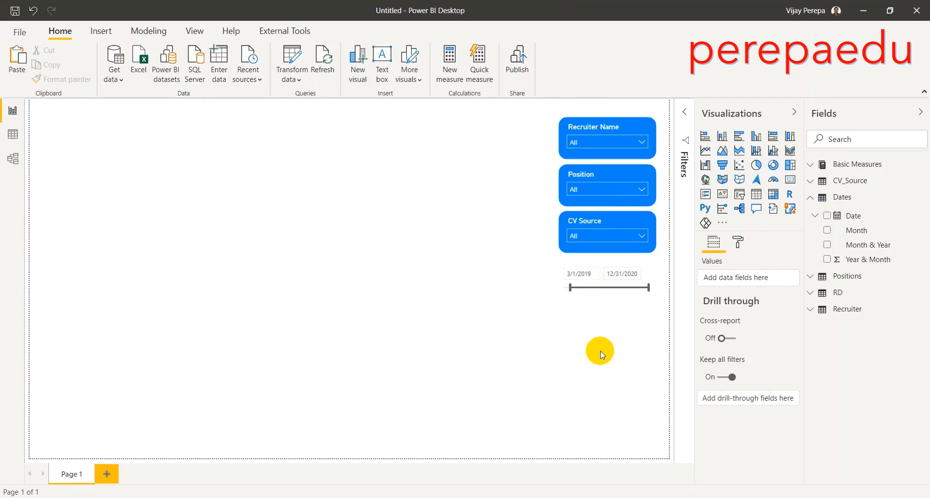
{"action": "left_click_drag", "start_coordinate": [652, 272], "coordinate": [653, 271]}
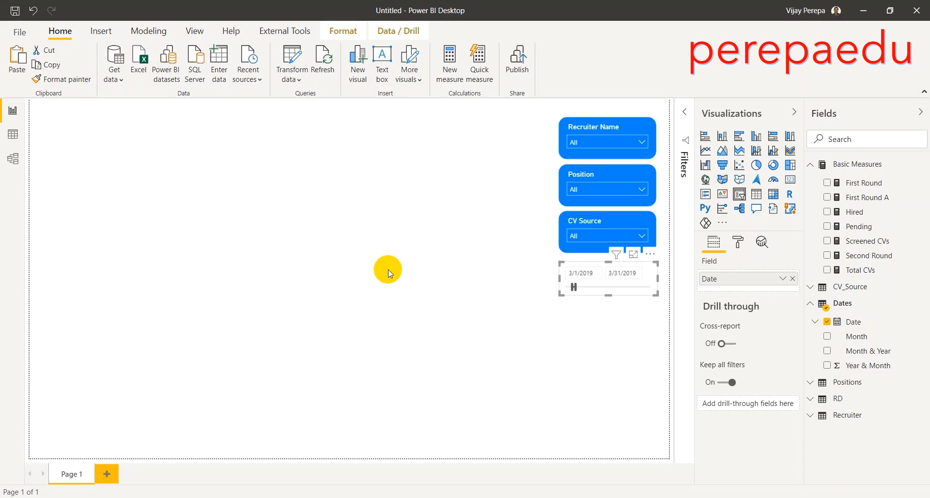
{"action": "left_click", "coordinate": [554, 344]}
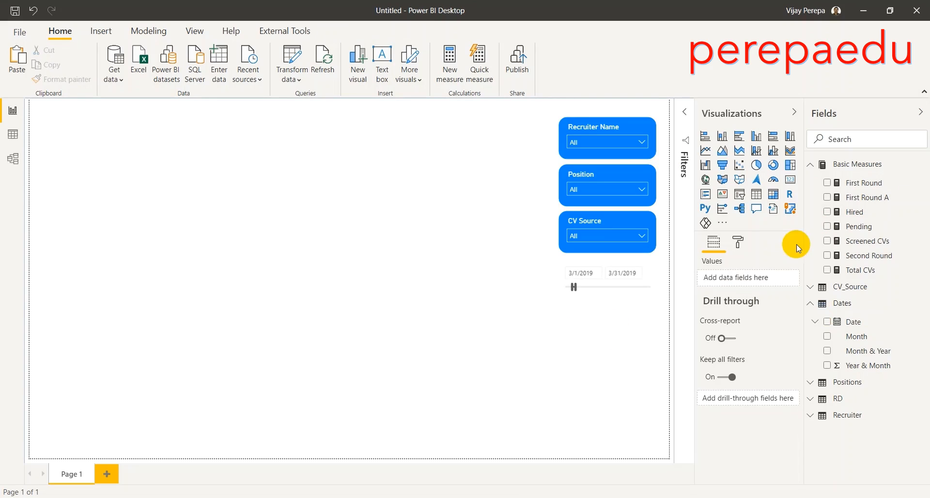
Step: Add a card visual showing the Total CVs measure and place it near the page's upper-left corner, slightly below the edge
{"action": "left_click", "coordinate": [790, 179]}
{"action": "left_click_drag", "start_coordinate": [256, 376], "coordinate": [104, 187]}
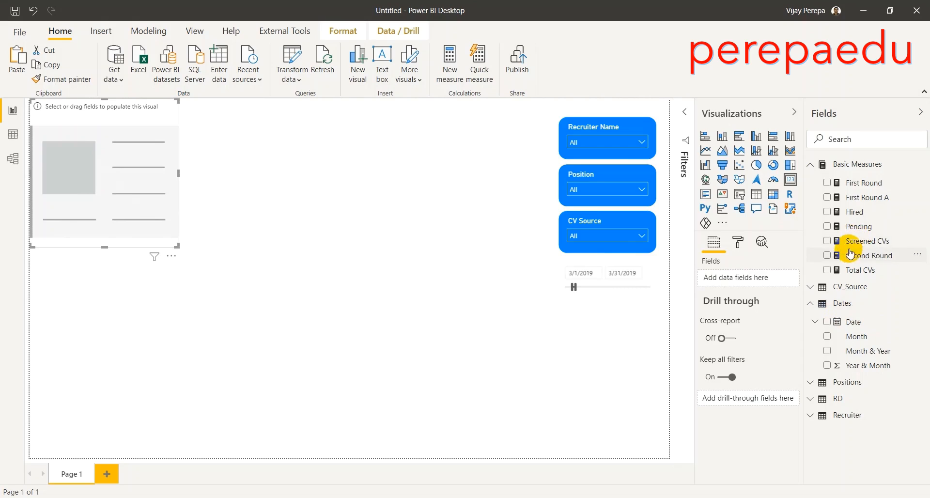
{"action": "left_click_drag", "start_coordinate": [860, 270], "coordinate": [743, 278]}
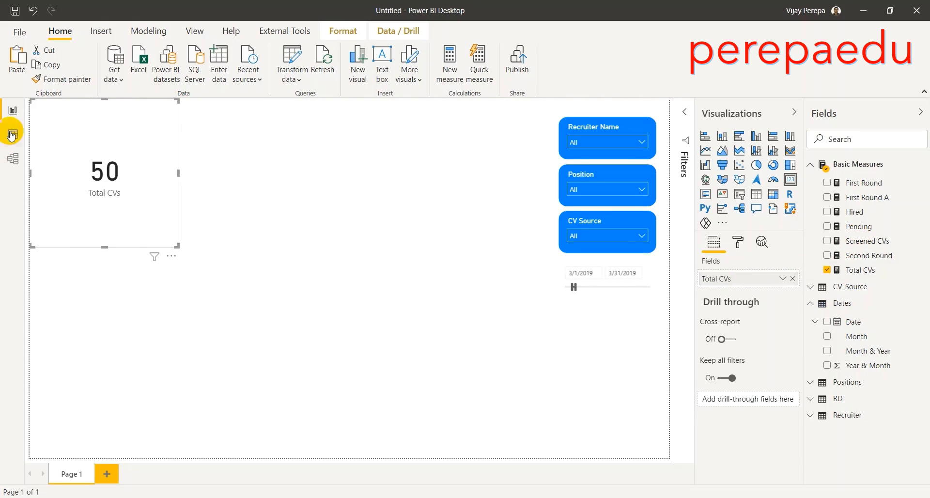
{"action": "left_click_drag", "start_coordinate": [97, 116], "coordinate": [97, 139]}
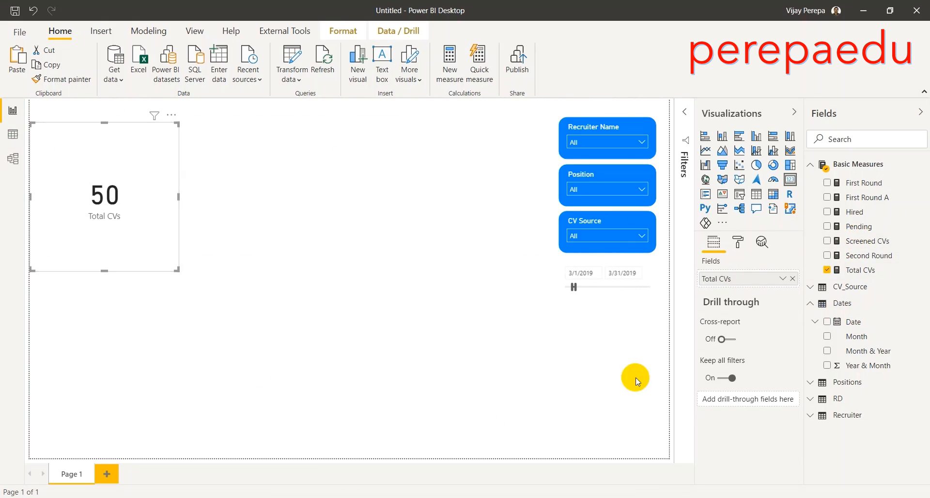
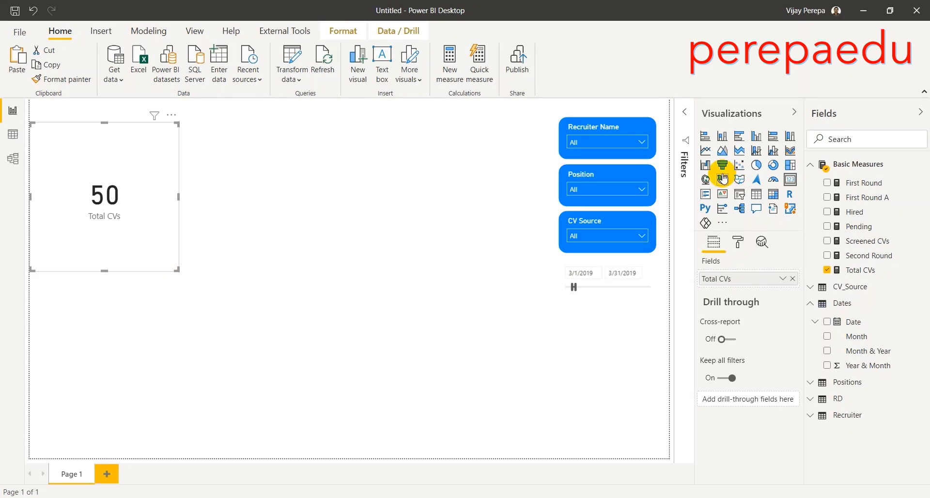
Step: Set the Total CVs card's data label text size to 30 pt, shrink the card to fit its text and offset it from the page edge
{"action": "left_click", "coordinate": [740, 245]}
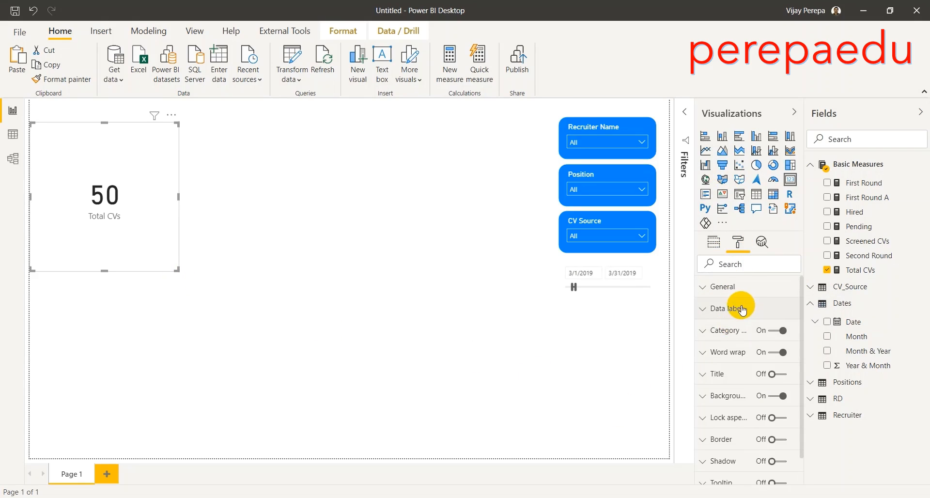
{"action": "left_click", "coordinate": [743, 309]}
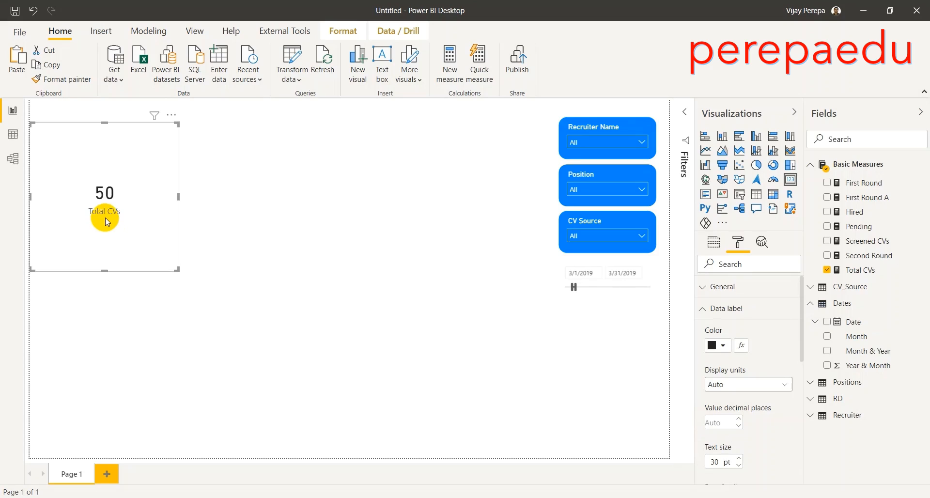
{"action": "left_click_drag", "start_coordinate": [174, 271], "coordinate": [107, 165]}
{"action": "left_click_drag", "start_coordinate": [91, 132], "coordinate": [104, 147]}
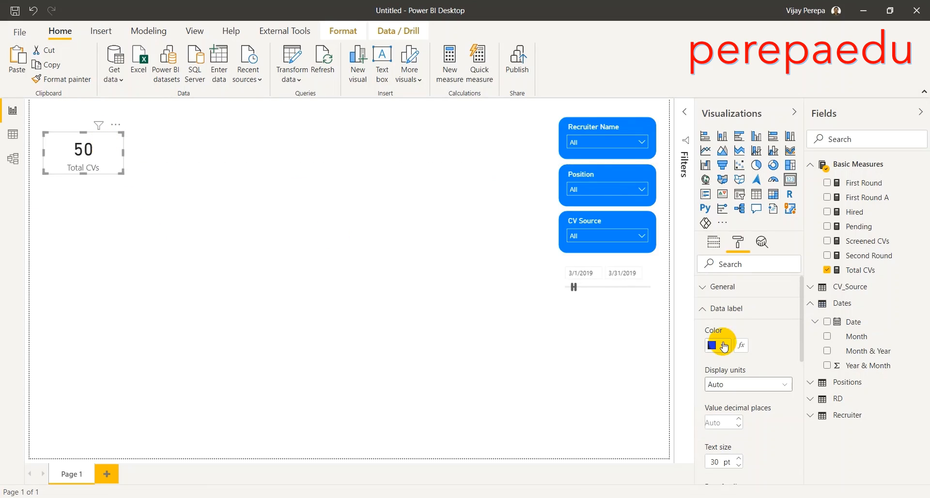
Step: Turn on the Total CVs card's border and color it light gray
{"action": "left_click", "coordinate": [700, 308]}
{"action": "scroll", "coordinate": [761, 421], "scroll_direction": "down", "scroll_amount": 1}
{"action": "left_click", "coordinate": [771, 409]}
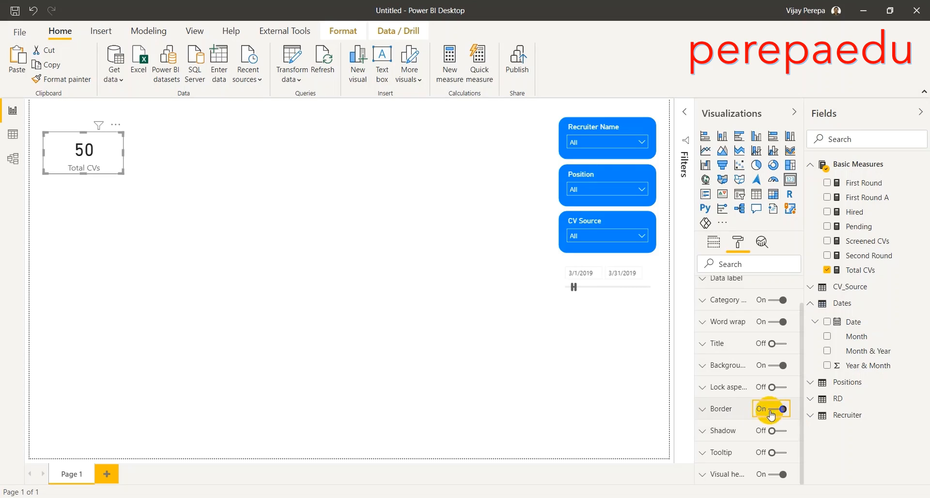
{"action": "left_click", "coordinate": [716, 409]}
{"action": "left_click", "coordinate": [717, 448]}
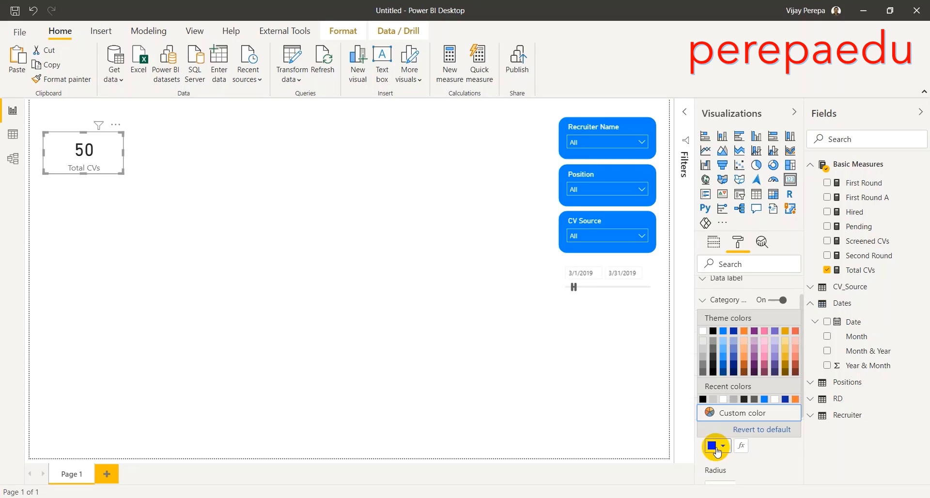
{"action": "left_click", "coordinate": [705, 352]}
{"action": "scroll", "coordinate": [774, 420], "scroll_direction": "down", "scroll_amount": 3}
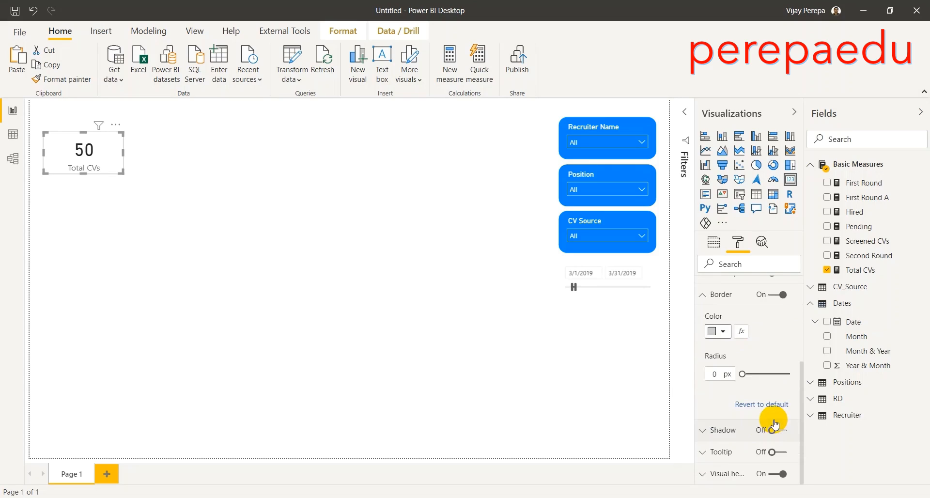
Step: Round the card's border to a 13 px radius and turn on its shadow
{"action": "left_click_drag", "start_coordinate": [743, 374], "coordinate": [762, 376]}
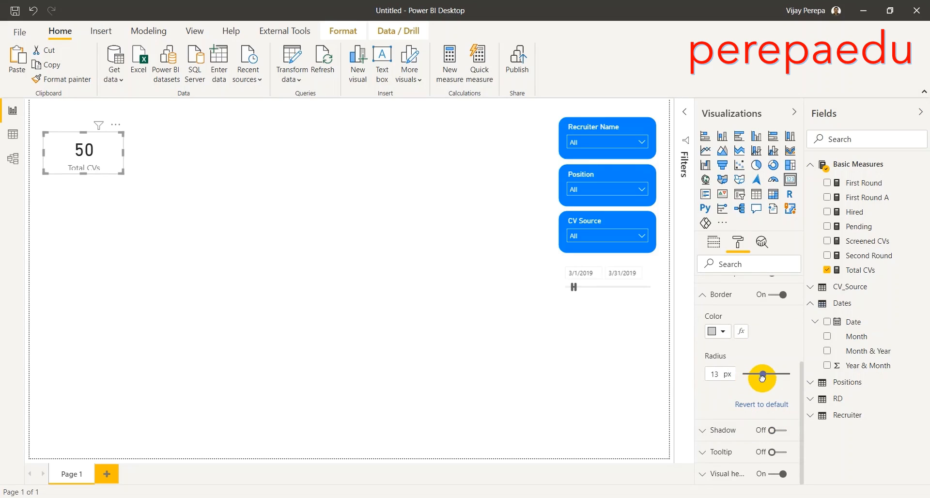
{"action": "left_click", "coordinate": [775, 429]}
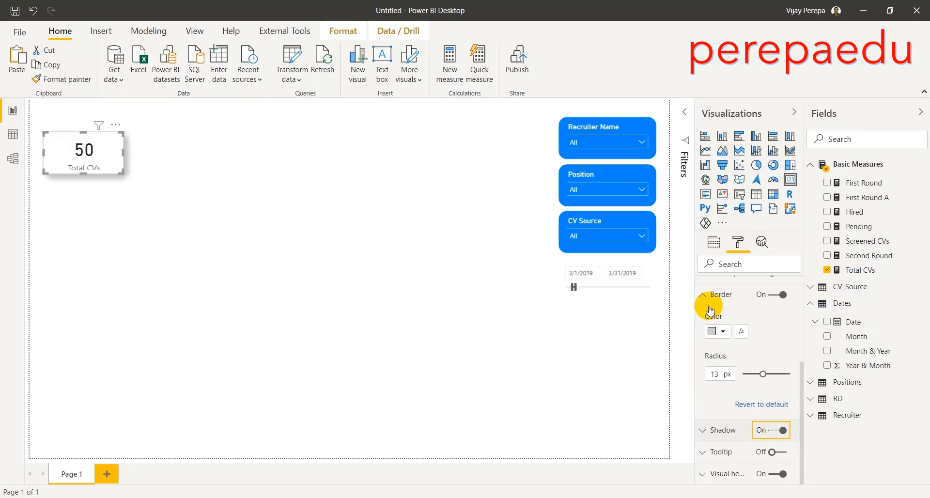
{"action": "left_click", "coordinate": [703, 293]}
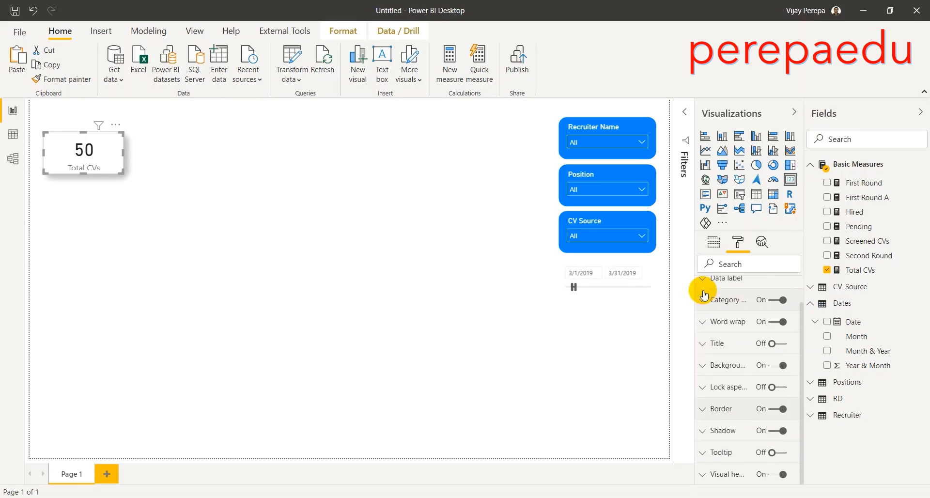
Step: Fill the Total CVs card's background with a very light gray
{"action": "left_click", "coordinate": [727, 365]}
{"action": "left_click", "coordinate": [717, 404]}
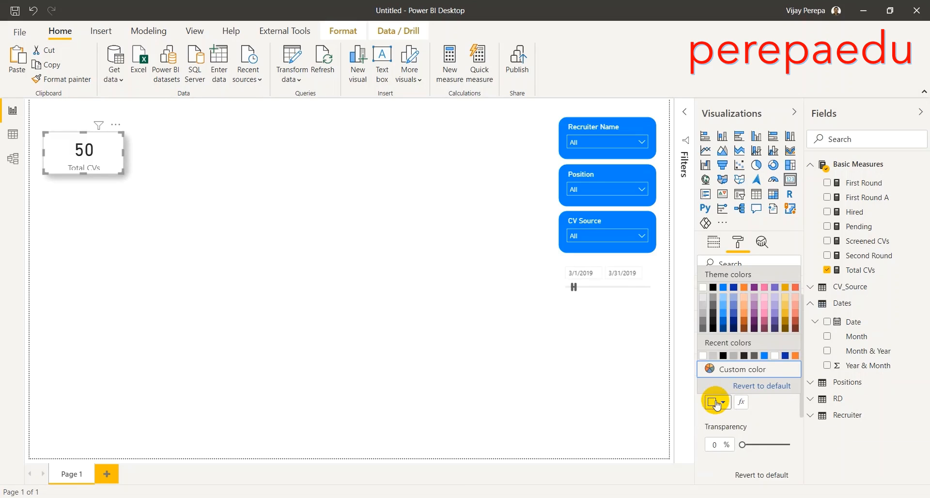
{"action": "left_click", "coordinate": [702, 297]}
{"action": "left_click", "coordinate": [116, 273]}
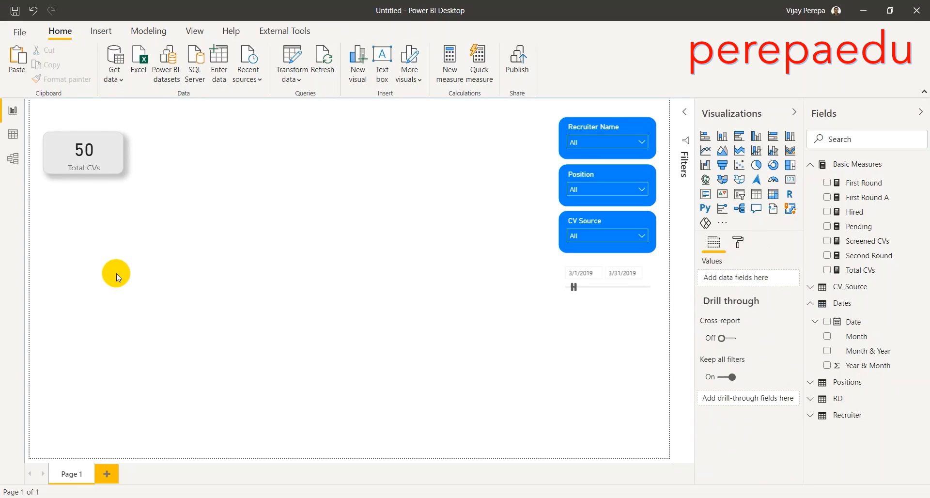
Step: Change the Total CVs card's background color to a darker shade of gray
{"action": "left_click", "coordinate": [119, 156]}
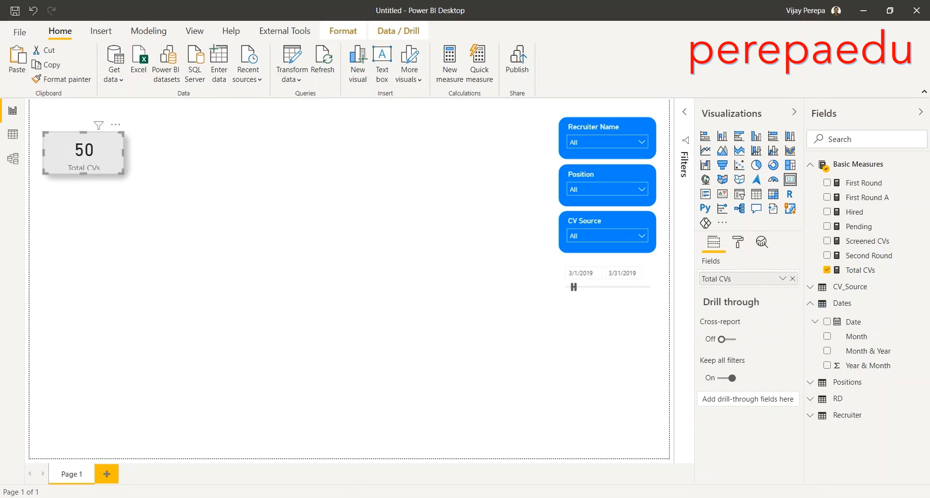
{"action": "left_click", "coordinate": [743, 239]}
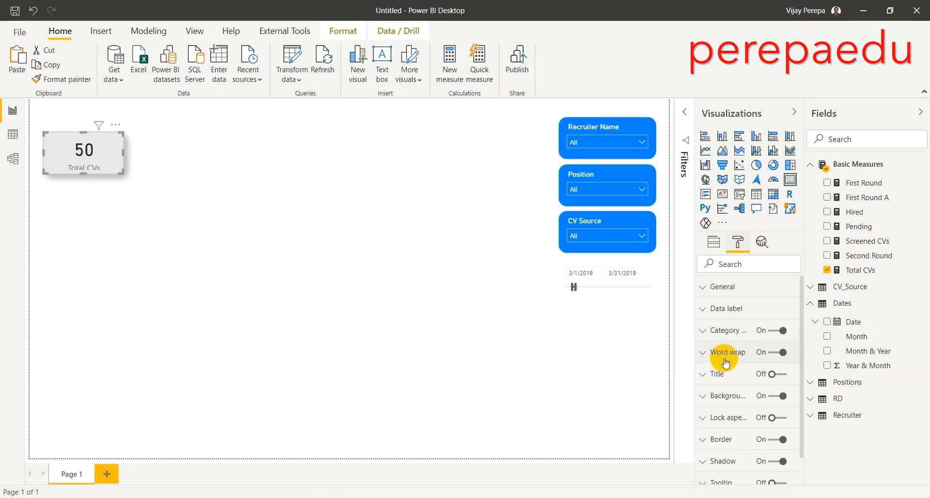
{"action": "left_click", "coordinate": [725, 401]}
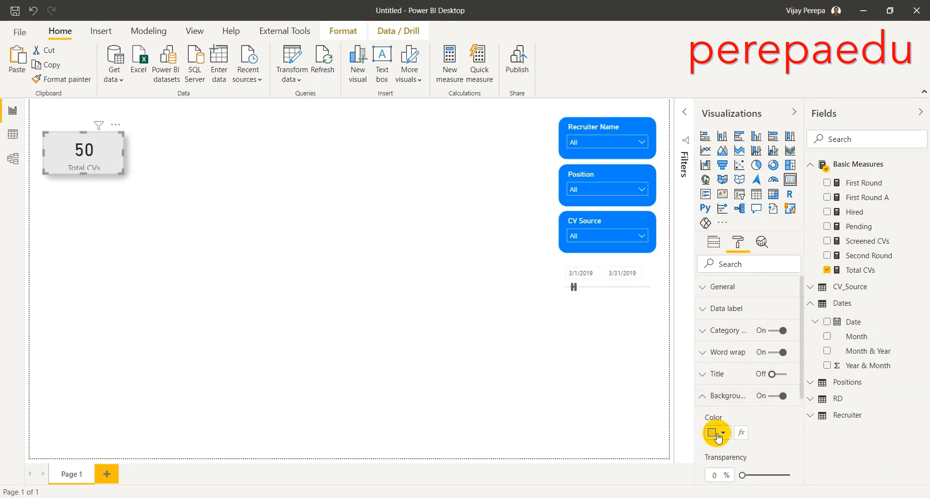
{"action": "left_click", "coordinate": [717, 432]}
{"action": "left_click", "coordinate": [704, 343]}
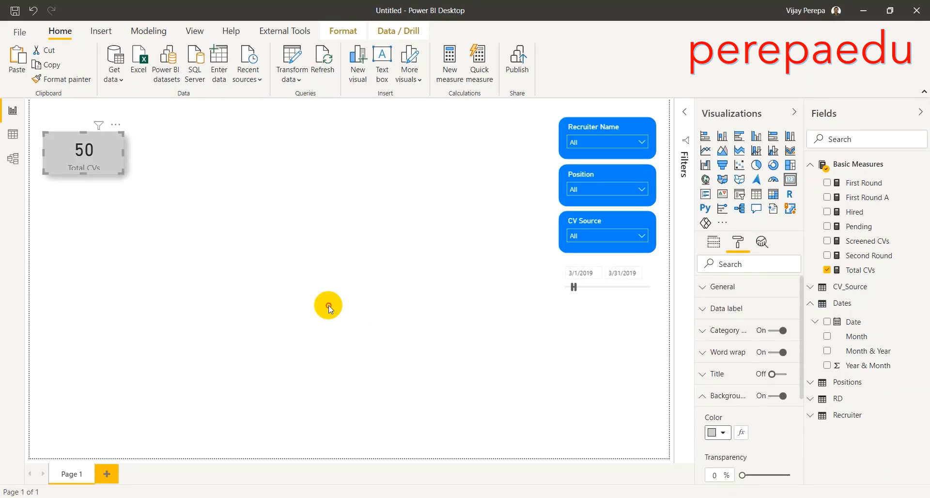
{"action": "left_click", "coordinate": [328, 306]}
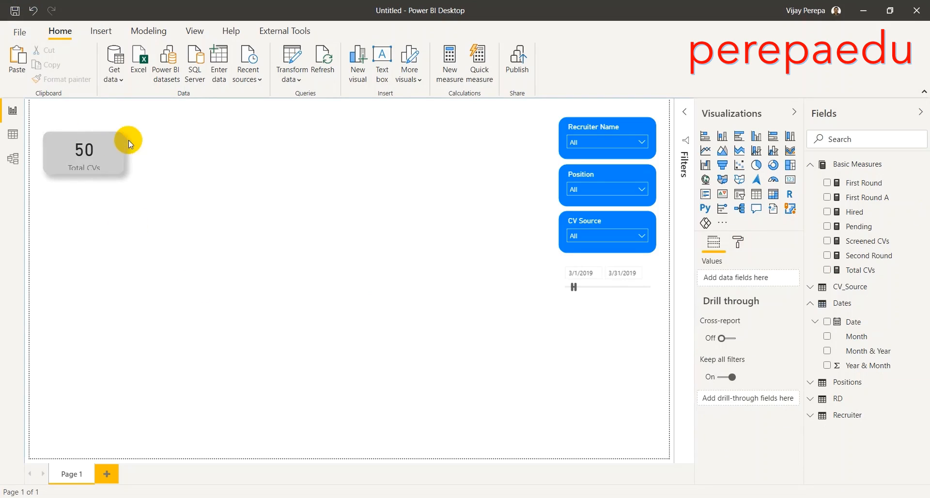
Step: Duplicate the Total CVs card directly beneath the original and make the copy show the Screened CVs measure
{"action": "left_click", "coordinate": [111, 155]}
{"action": "left_click_drag", "start_coordinate": [85, 177], "coordinate": [100, 207]}
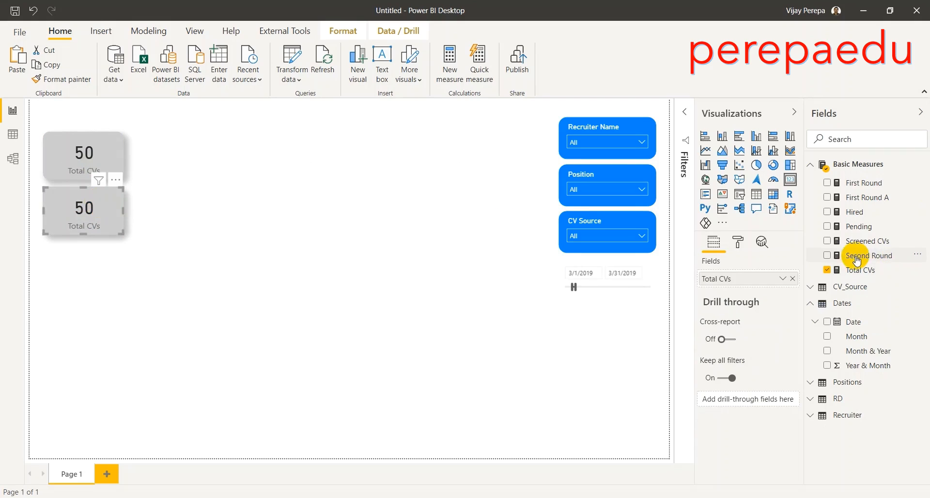
{"action": "left_click_drag", "start_coordinate": [869, 241], "coordinate": [766, 279]}
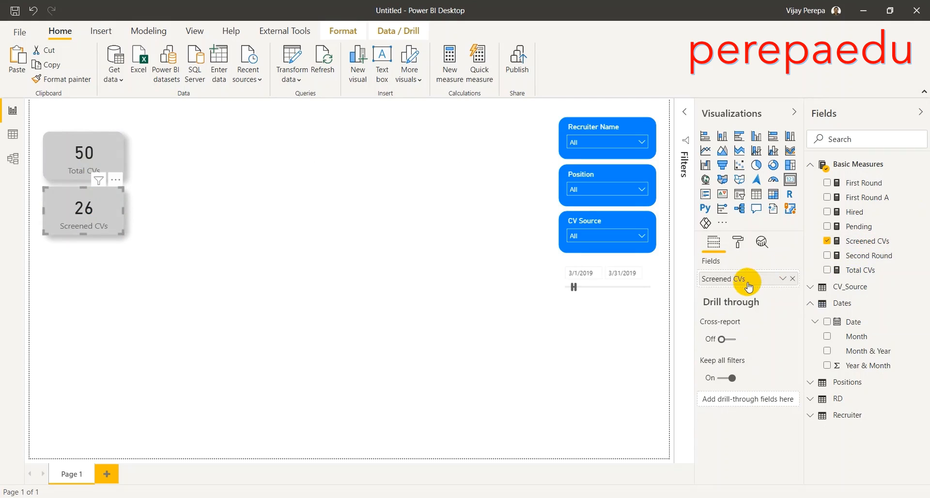
{"action": "left_click", "coordinate": [208, 288]}
Step: Add another copy of the card beneath Screened CVs and make it show the First Round A measure
{"action": "left_click", "coordinate": [97, 211]}
{"action": "key", "text": "ctrl+v"}
{"action": "left_click_drag", "start_coordinate": [106, 169], "coordinate": [114, 243]}
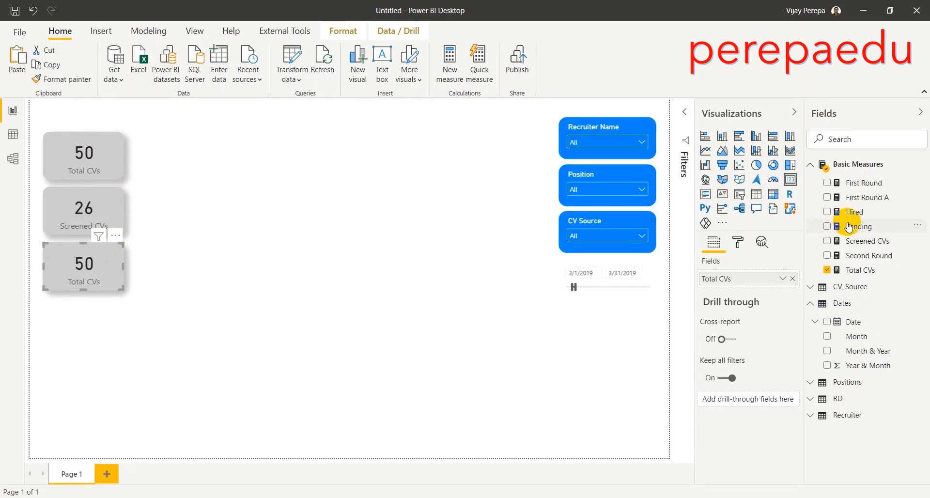
{"action": "left_click_drag", "start_coordinate": [863, 202], "coordinate": [772, 287]}
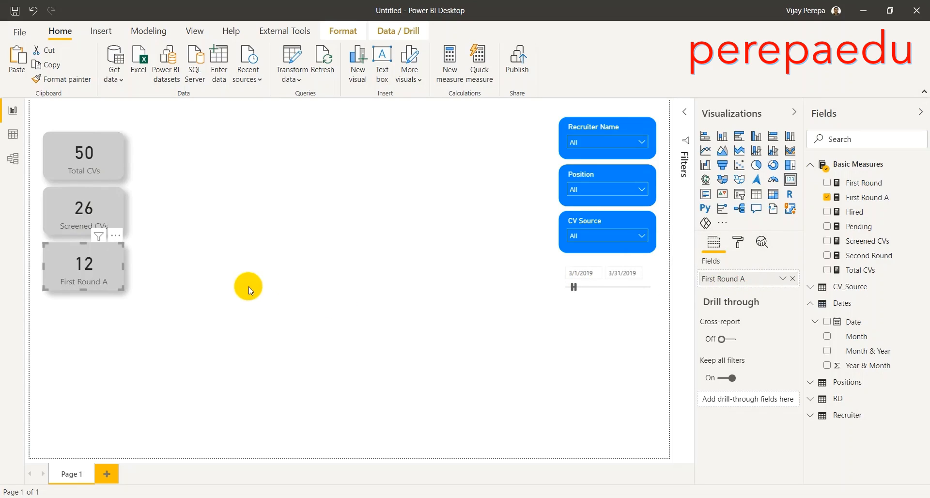
{"action": "left_click", "coordinate": [248, 286]}
Step: Place a further card copy beneath First Round A and replace its field with the Second Round measure
{"action": "left_click", "coordinate": [87, 258]}
{"action": "left_click", "coordinate": [82, 170]}
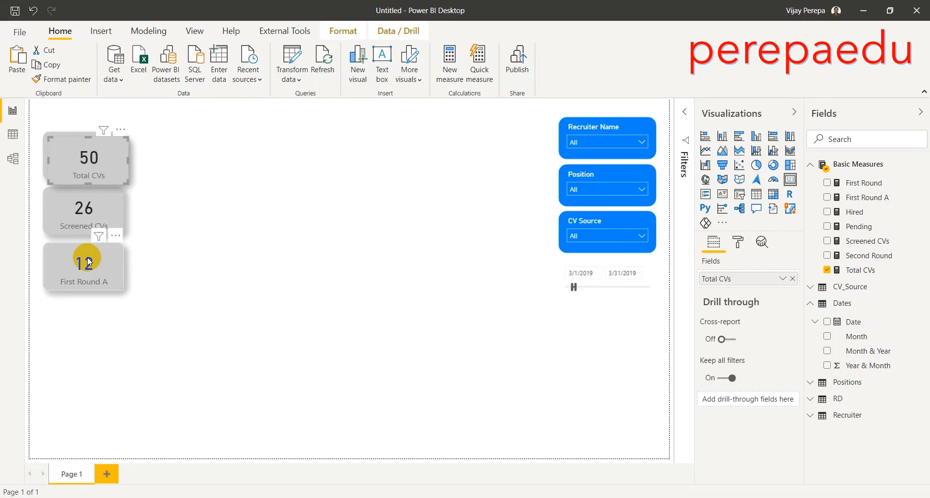
{"action": "left_click_drag", "start_coordinate": [124, 144], "coordinate": [118, 306]}
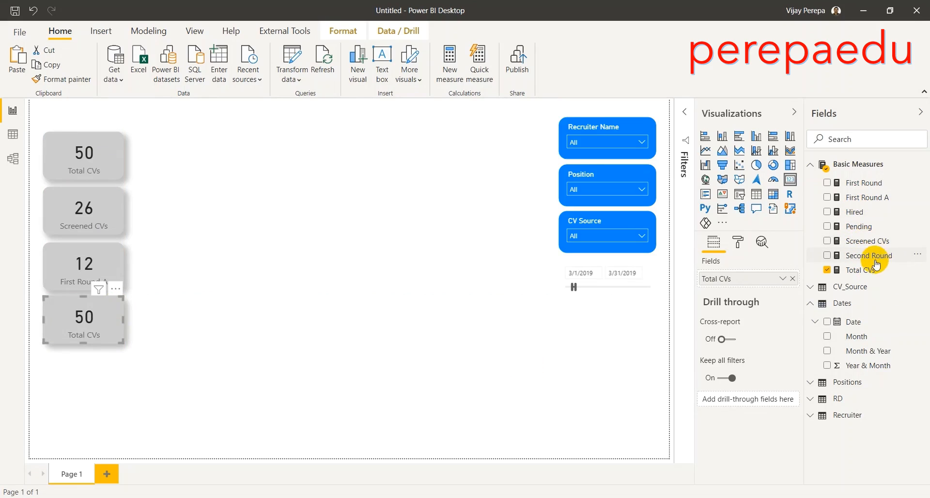
{"action": "left_click_drag", "start_coordinate": [877, 264], "coordinate": [750, 286]}
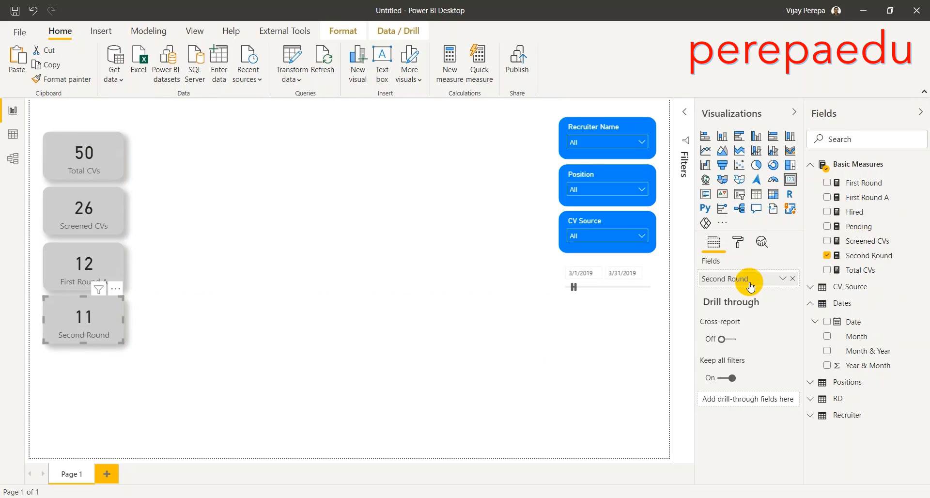
{"action": "left_click", "coordinate": [310, 327]}
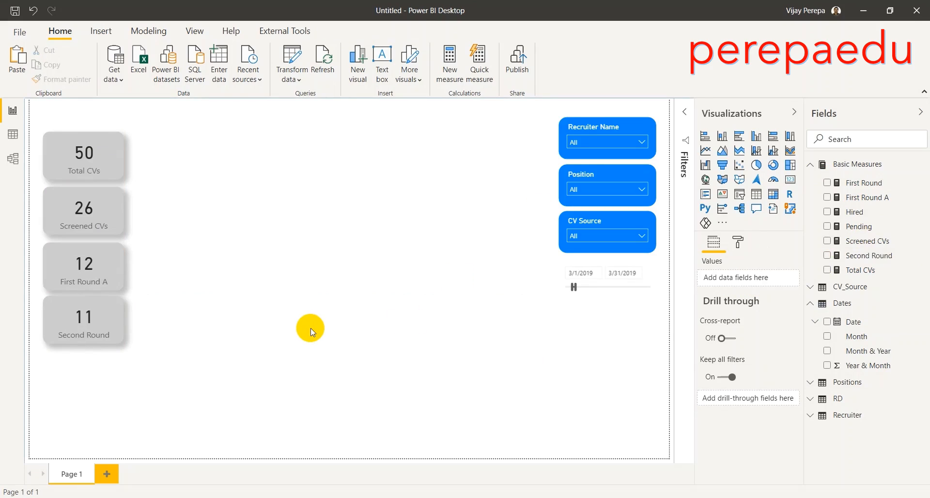
Step: Paste a fifth card beneath Second Round and replace its field with the Hired measure
{"action": "key", "text": "ctrl+v"}
{"action": "left_click_drag", "start_coordinate": [108, 140], "coordinate": [103, 356]}
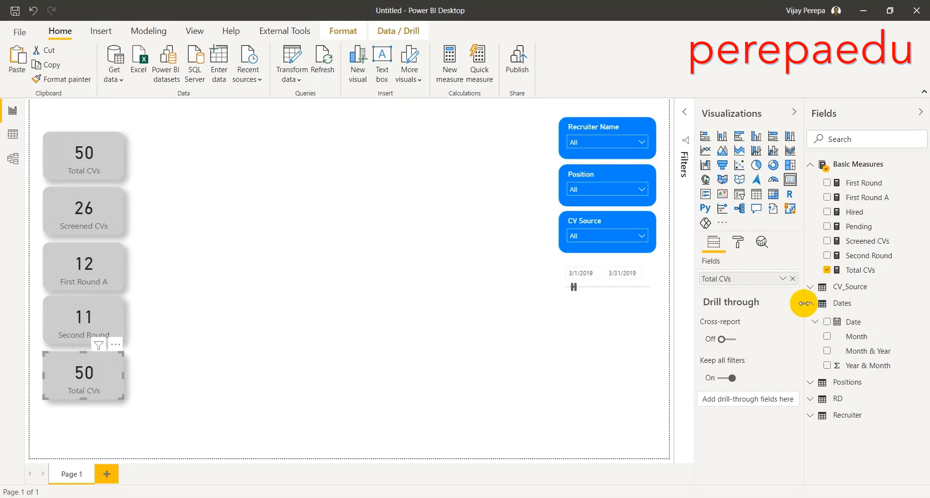
{"action": "left_click_drag", "start_coordinate": [850, 214], "coordinate": [764, 281]}
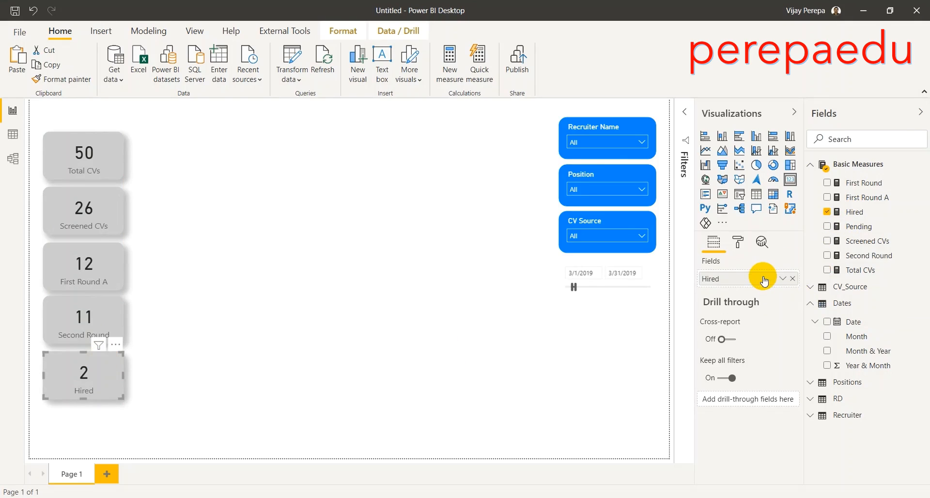
{"action": "left_click", "coordinate": [138, 434]}
Step: Duplicate the Hired card beneath itself and make the copy show the Pending measure
{"action": "left_click", "coordinate": [109, 399]}
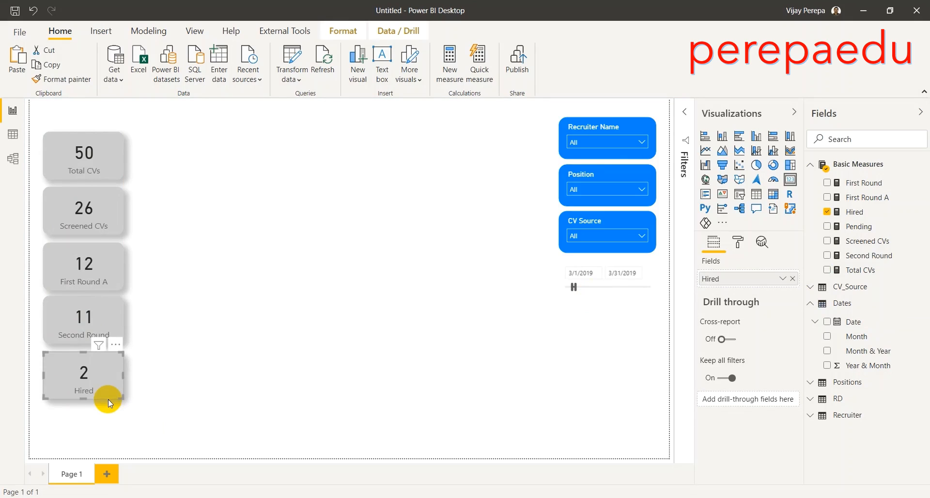
{"action": "left_click_drag", "start_coordinate": [108, 384], "coordinate": [101, 429]}
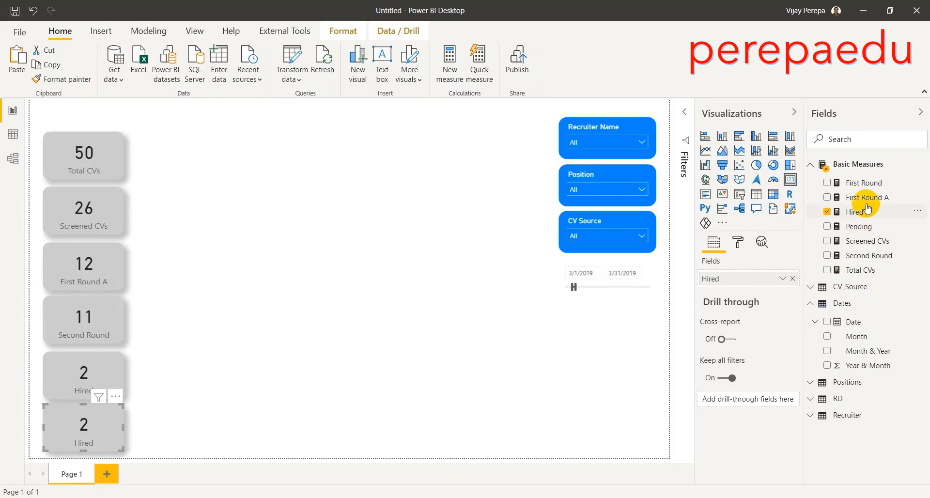
{"action": "left_click_drag", "start_coordinate": [859, 227], "coordinate": [751, 272]}
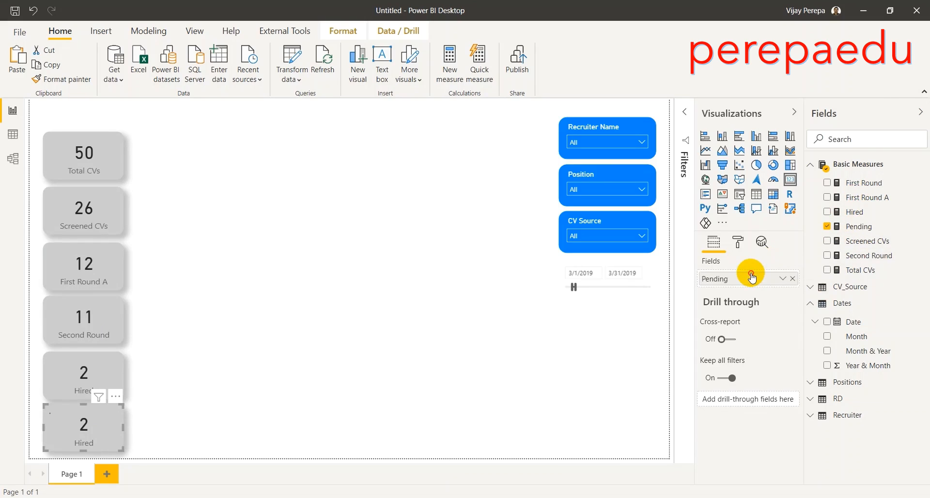
{"action": "left_click", "coordinate": [227, 363]}
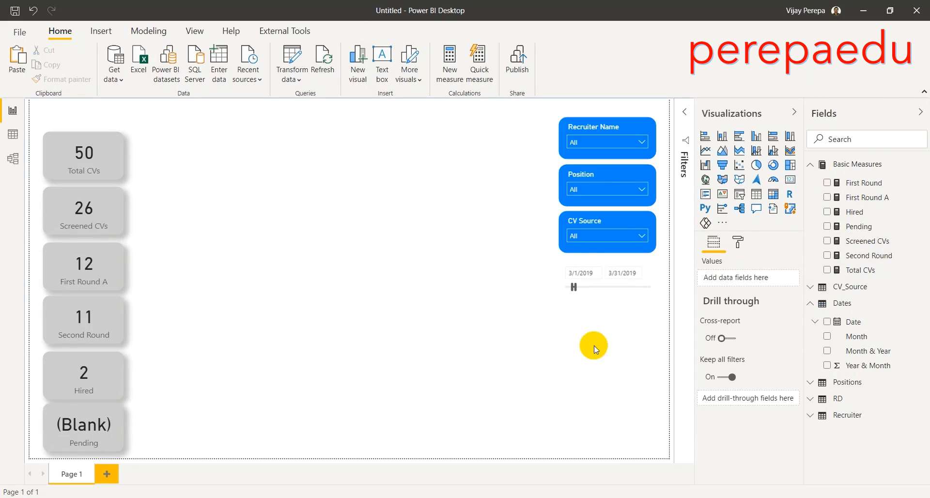
Step: Move all six cards together slightly higher on the report page
{"action": "left_click_drag", "start_coordinate": [34, 119], "coordinate": [168, 474]}
{"action": "left_click_drag", "start_coordinate": [112, 121], "coordinate": [113, 108]}
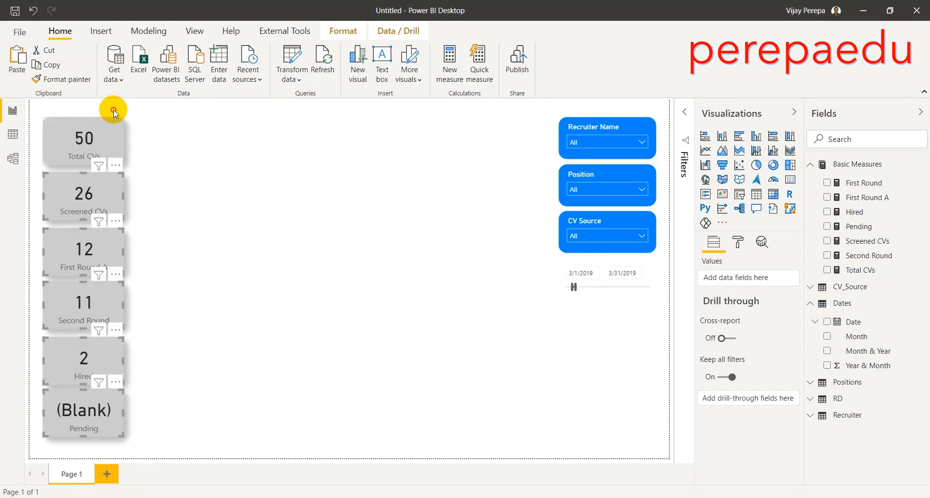
{"action": "left_click", "coordinate": [235, 181]}
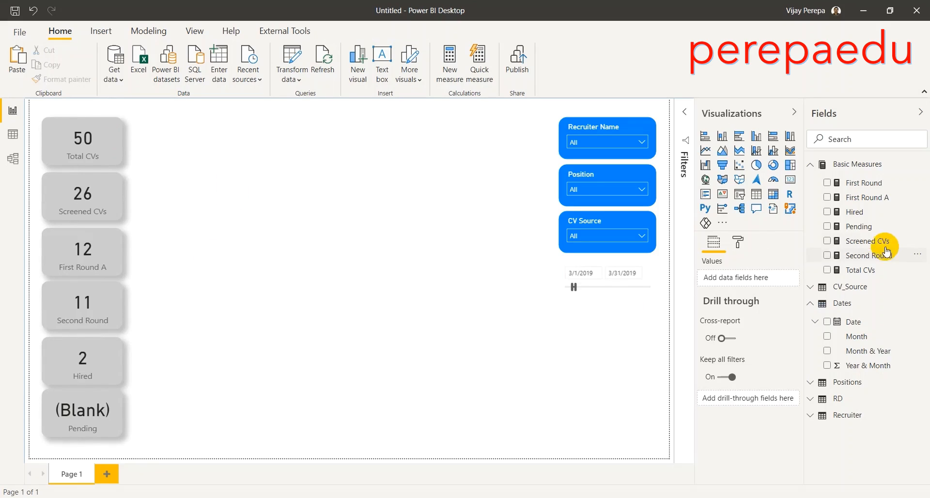
Step: Append +0 to the Pending measure's formula and commit it so that empty results return zero
{"action": "left_click", "coordinate": [870, 232]}
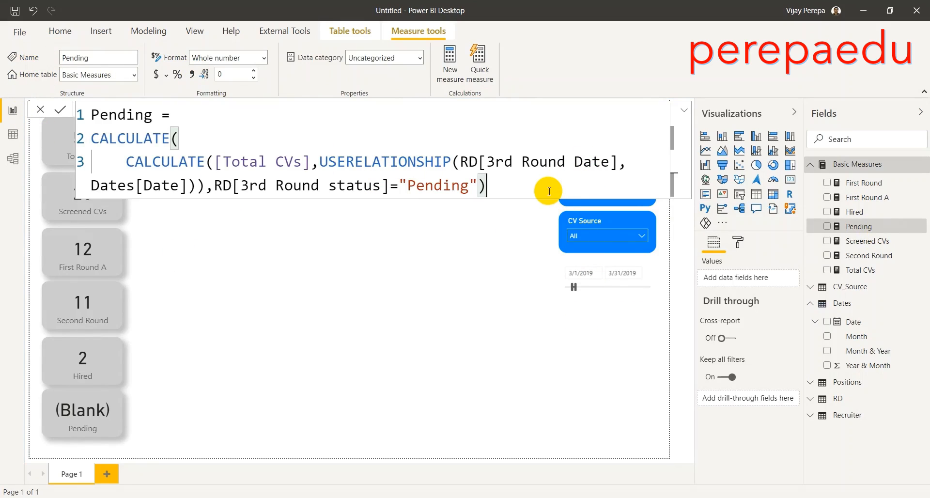
{"action": "type", "text": "+0"}
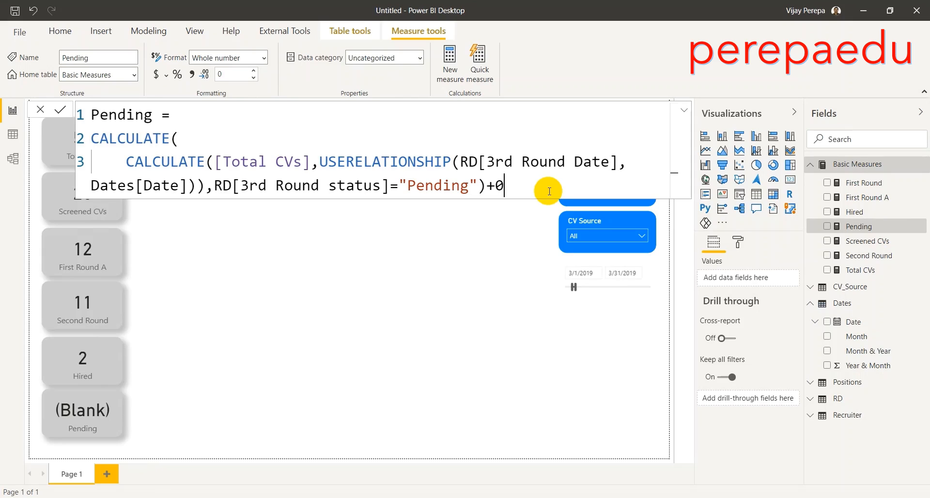
{"action": "left_click", "coordinate": [354, 335]}
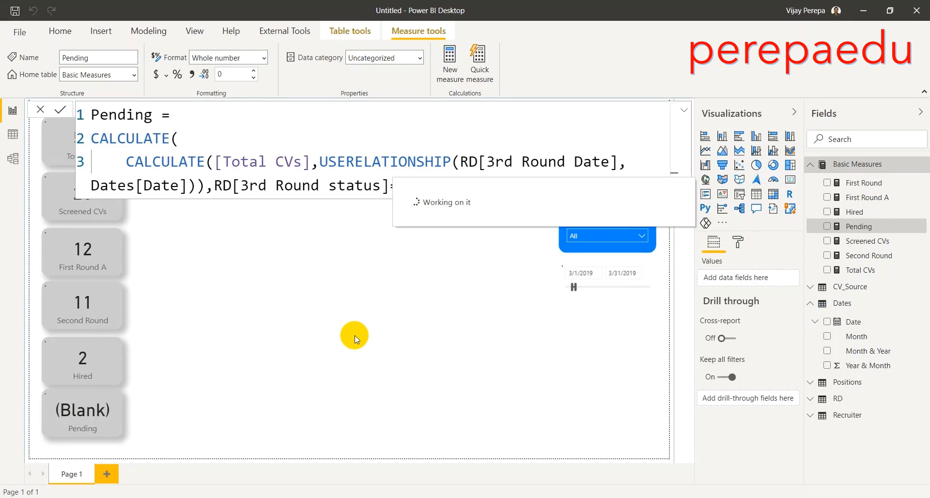
{"action": "left_click", "coordinate": [243, 387]}
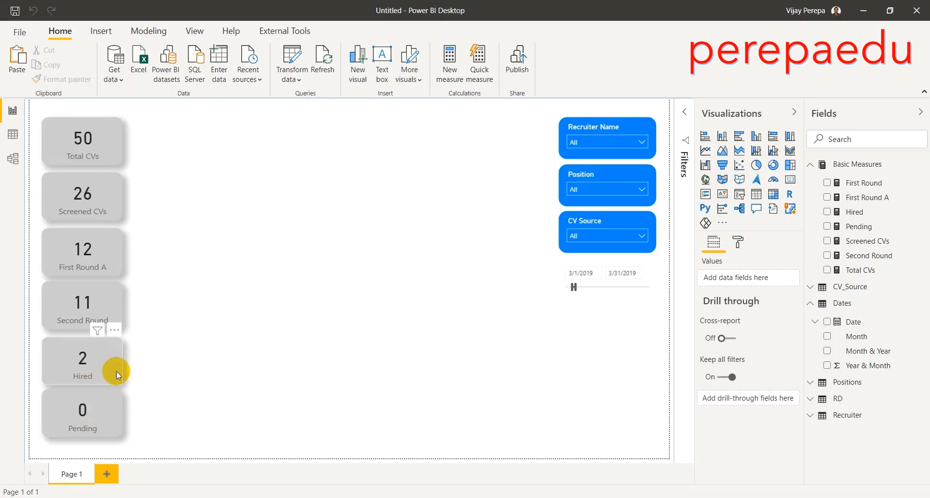
Step: Move the Pending card slightly lower and distribute all six cards vertically
{"action": "mouse_move", "coordinate": [108, 403]}
{"action": "left_mouse_down"}
{"action": "mouse_move", "coordinate": [106, 416]}
{"action": "mouse_move", "coordinate": [109, 409]}
{"action": "left_mouse_up"}
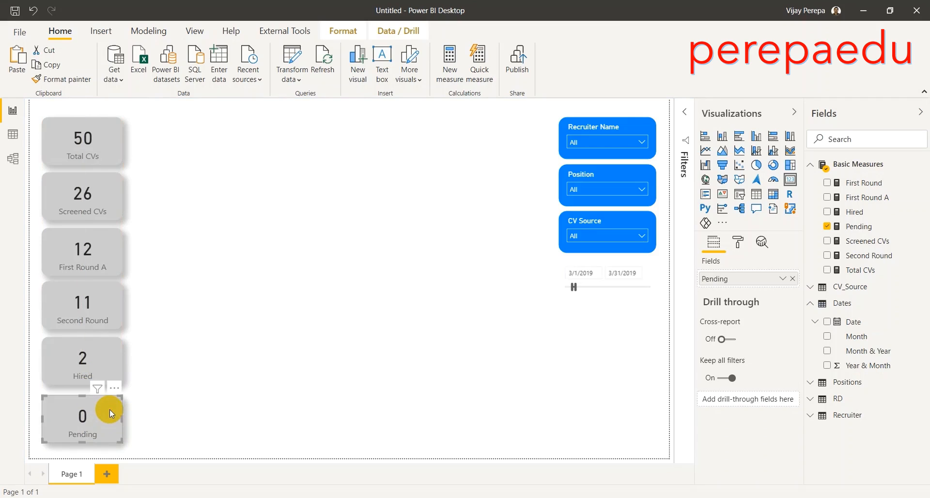
{"action": "left_click", "coordinate": [196, 379]}
{"action": "left_click_drag", "start_coordinate": [32, 117], "coordinate": [145, 449]}
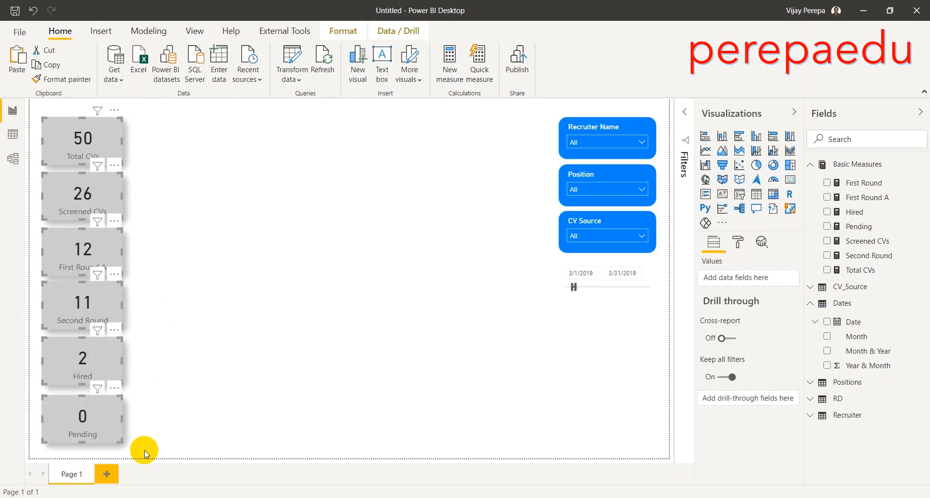
{"action": "left_click", "coordinate": [350, 29]}
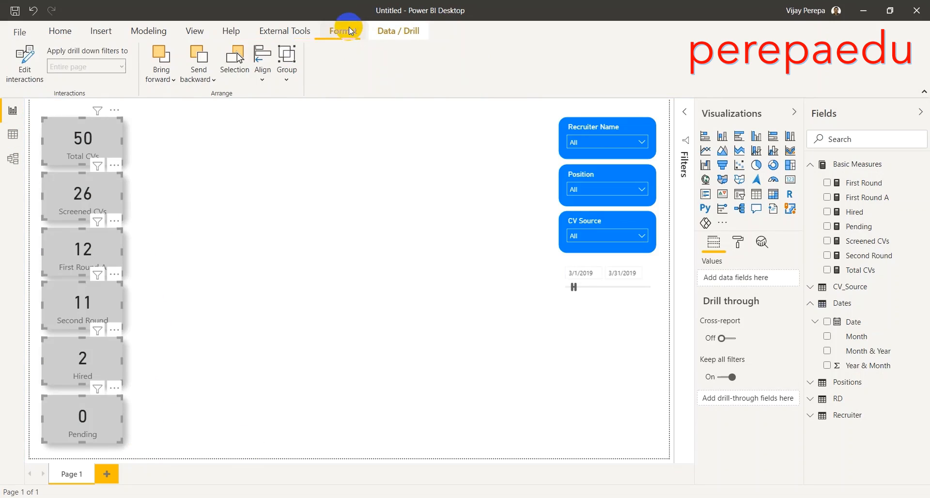
{"action": "left_click", "coordinate": [265, 67]}
{"action": "left_click", "coordinate": [318, 244]}
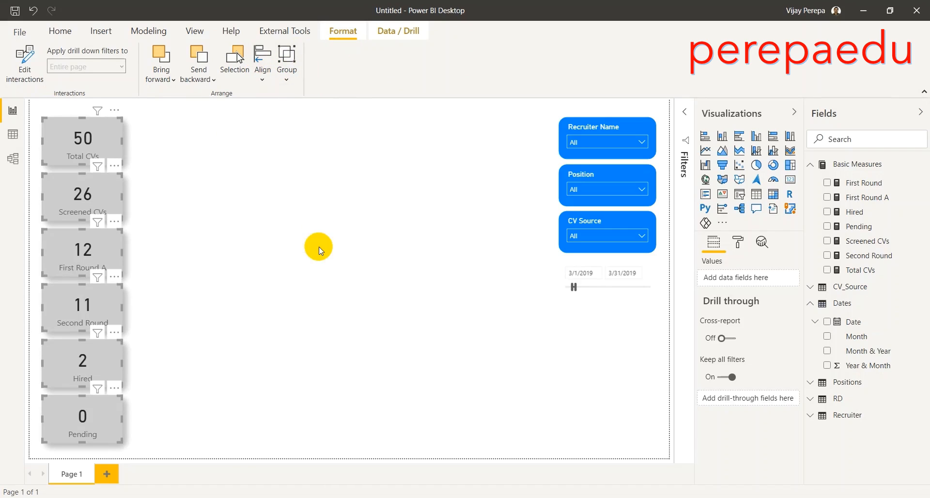
Step: Align the six stacked cards to a common horizontal center
{"action": "left_click", "coordinate": [267, 70]}
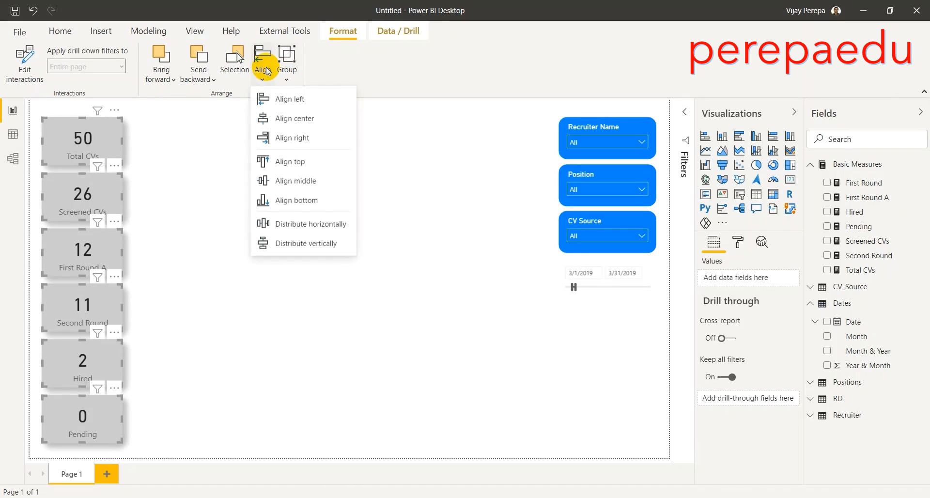
{"action": "left_click", "coordinate": [296, 119]}
{"action": "left_click", "coordinate": [239, 240]}
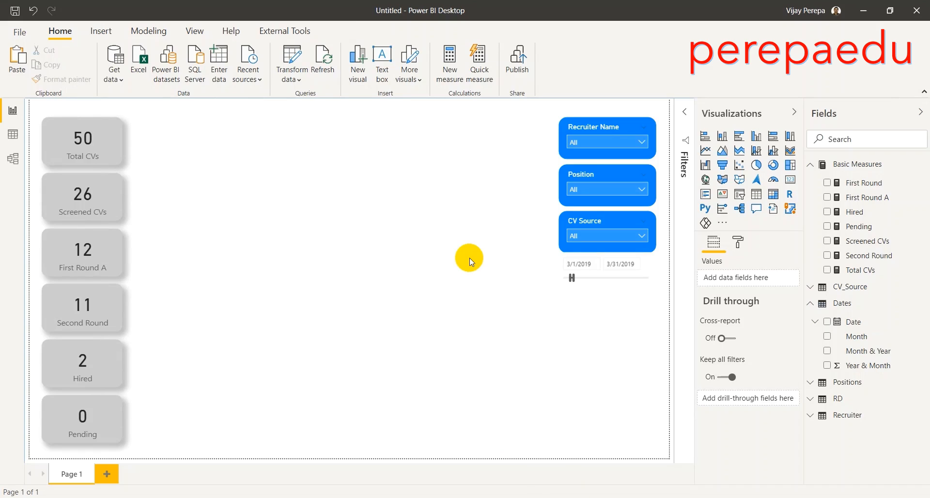
Step: Add a multi-row card beneath the date slicer and size it to fill the space down to the page's lower edge
{"action": "left_click", "coordinate": [704, 195]}
{"action": "left_click_drag", "start_coordinate": [249, 342], "coordinate": [624, 322]}
{"action": "left_click_drag", "start_coordinate": [608, 370], "coordinate": [602, 453]}
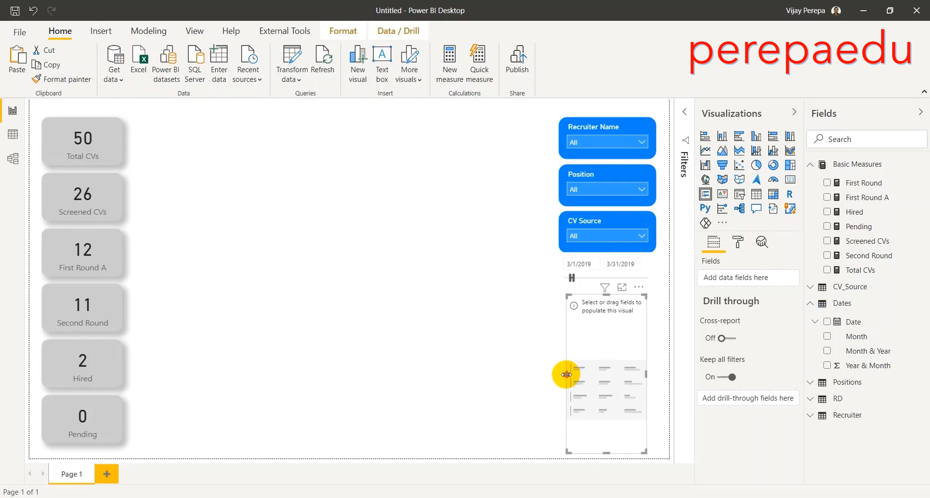
{"action": "left_click_drag", "start_coordinate": [563, 374], "coordinate": [562, 373]}
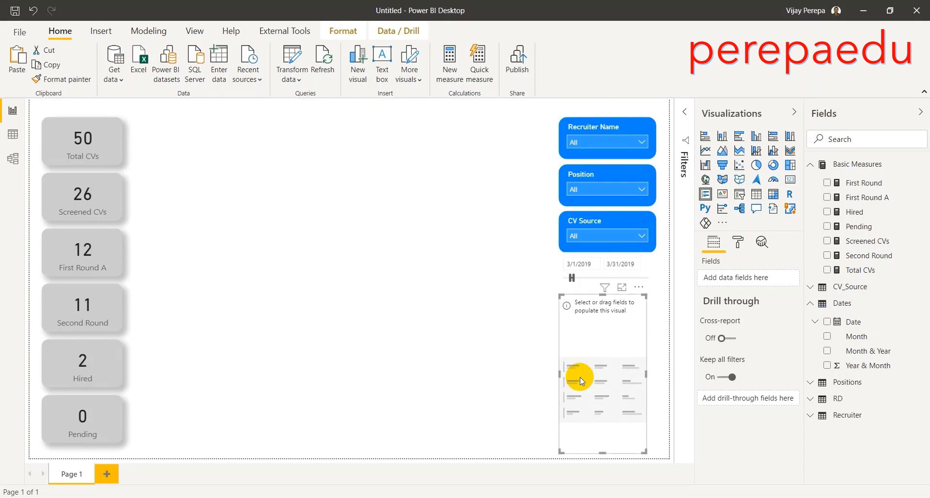
Step: Add Total CVs, Screened CVs, First Round A, Second Round, Hired and Pending to the multi-row card in that order
{"action": "left_click_drag", "start_coordinate": [857, 270], "coordinate": [751, 274]}
{"action": "left_click_drag", "start_coordinate": [860, 241], "coordinate": [775, 285]}
{"action": "left_click_drag", "start_coordinate": [878, 197], "coordinate": [762, 304]}
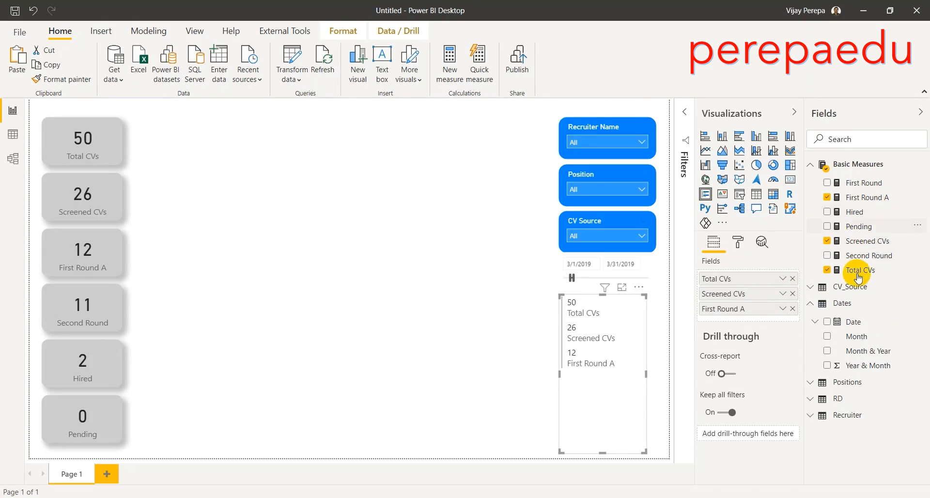
{"action": "left_click_drag", "start_coordinate": [874, 259], "coordinate": [773, 314]}
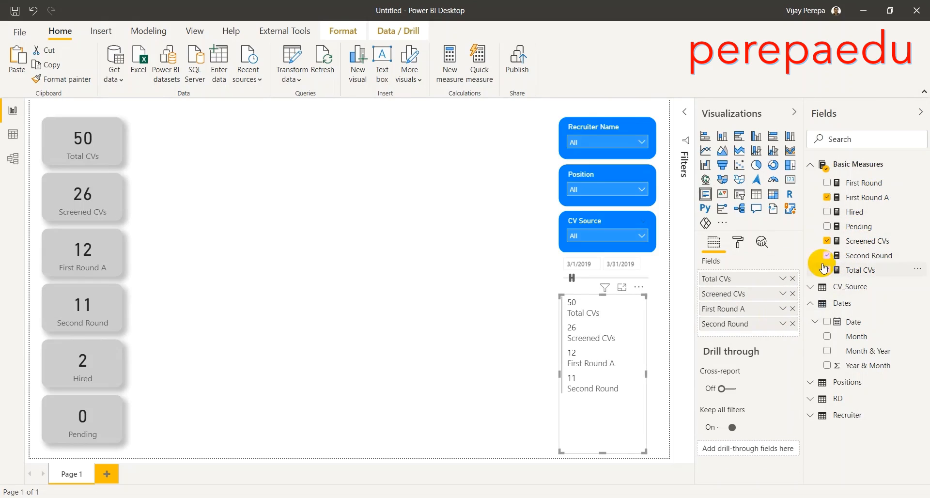
{"action": "left_click_drag", "start_coordinate": [856, 218], "coordinate": [754, 334]}
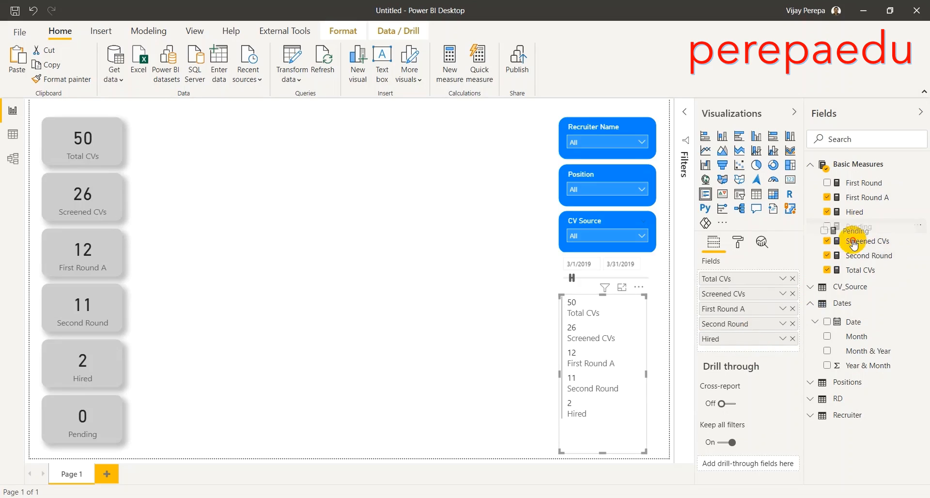
{"action": "left_click_drag", "start_coordinate": [858, 226], "coordinate": [764, 349]}
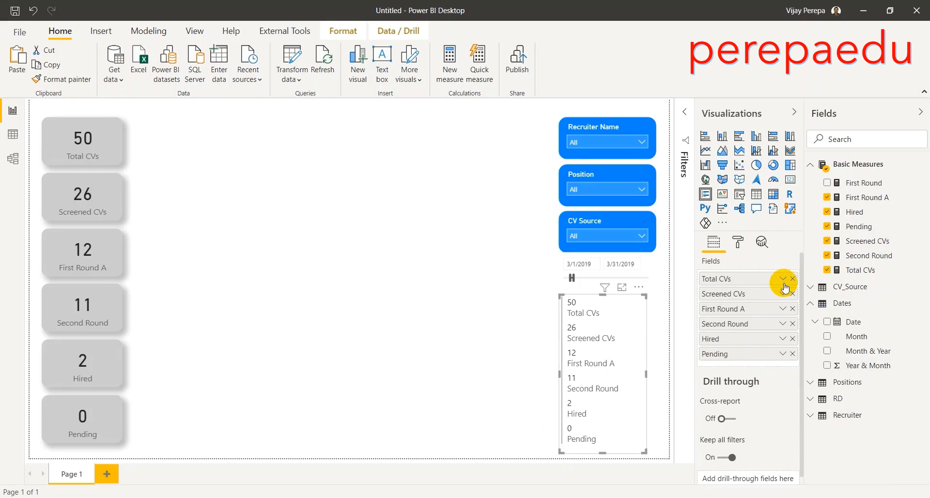
Step: Set the font family of the multi-row card's data labels to Arial Black
{"action": "left_click", "coordinate": [739, 243]}
{"action": "left_click", "coordinate": [718, 308]}
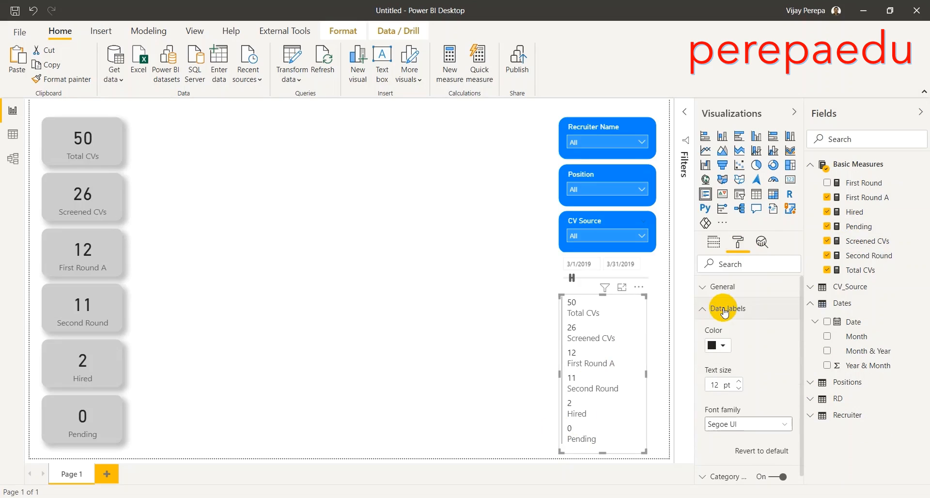
{"action": "left_click", "coordinate": [760, 425]}
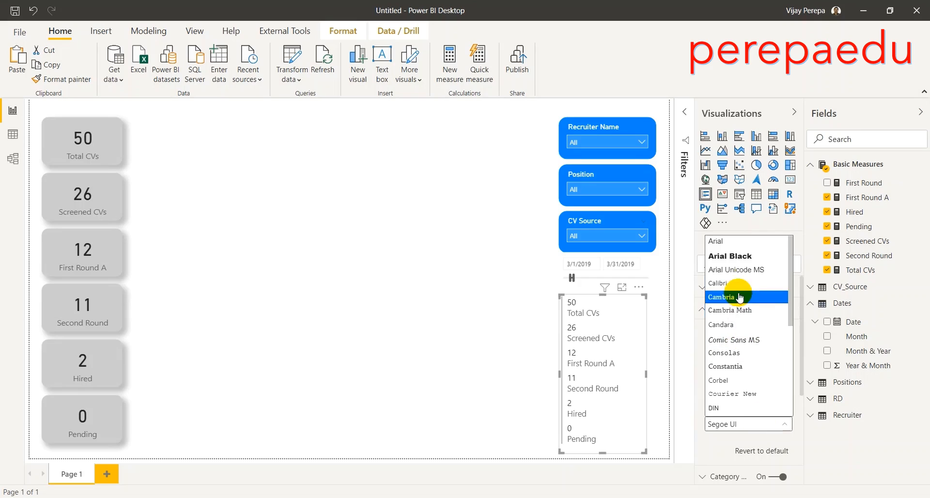
{"action": "left_click", "coordinate": [749, 256]}
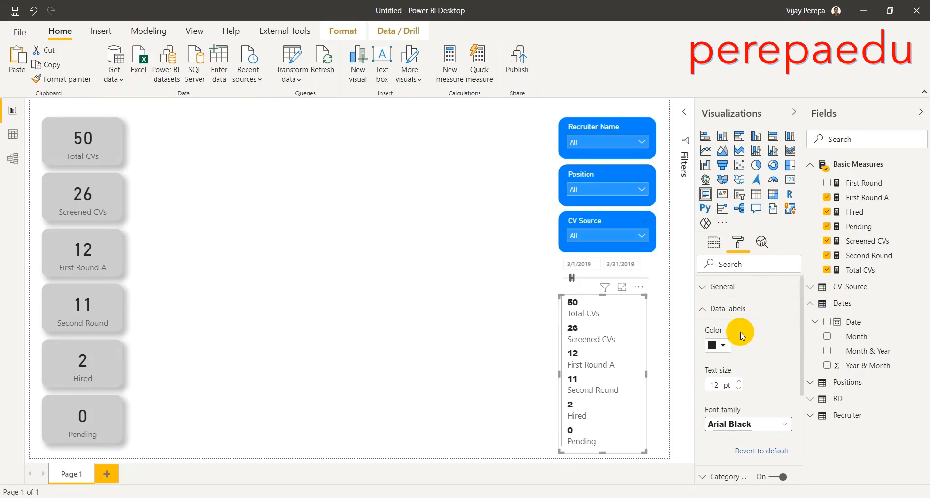
Step: Set the multi-row card's category labels to black and their font family to Arial Unicode MS
{"action": "left_click", "coordinate": [724, 346]}
{"action": "left_click", "coordinate": [699, 308]}
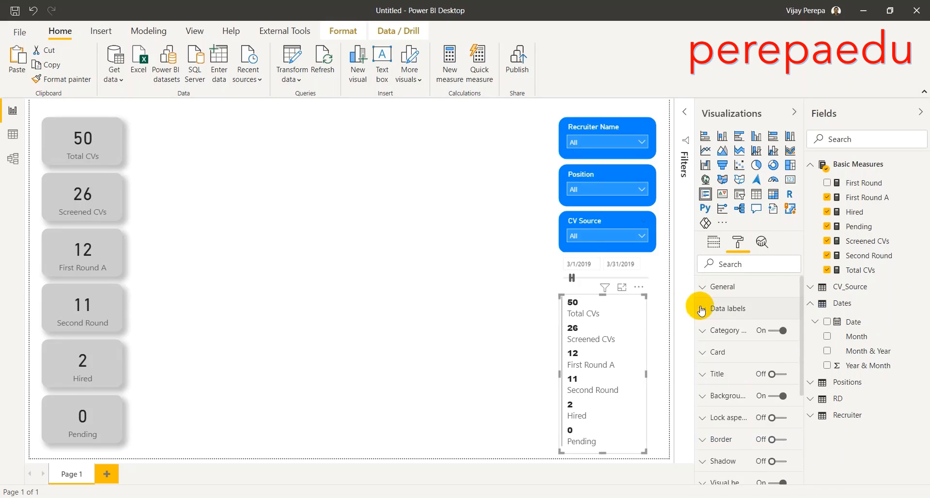
{"action": "left_click", "coordinate": [730, 331]}
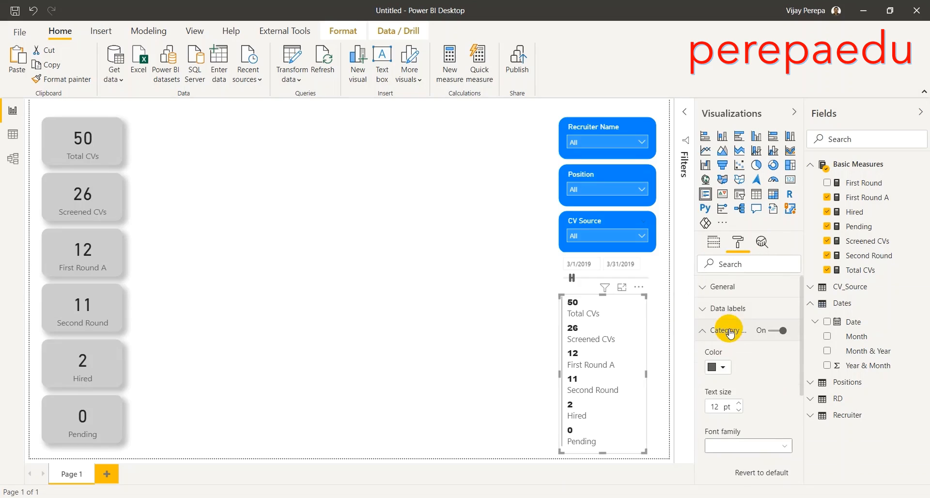
{"action": "left_click", "coordinate": [724, 368]}
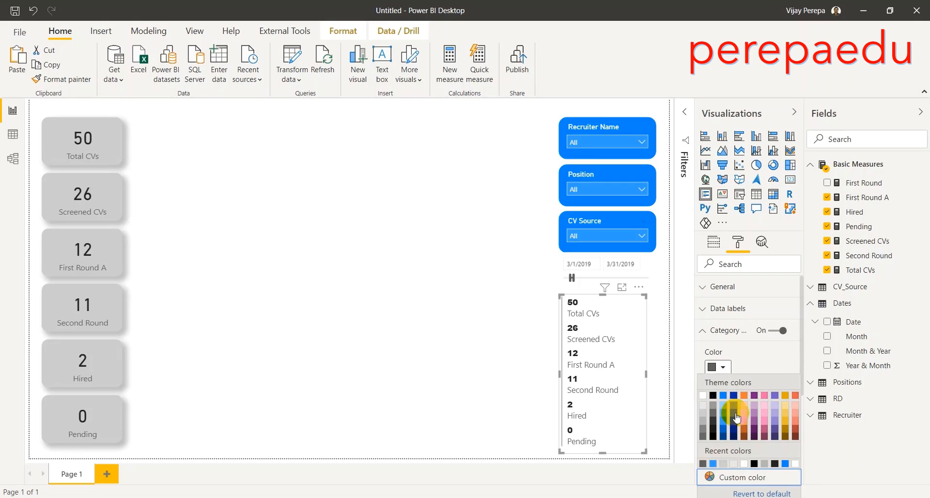
{"action": "left_click", "coordinate": [711, 396]}
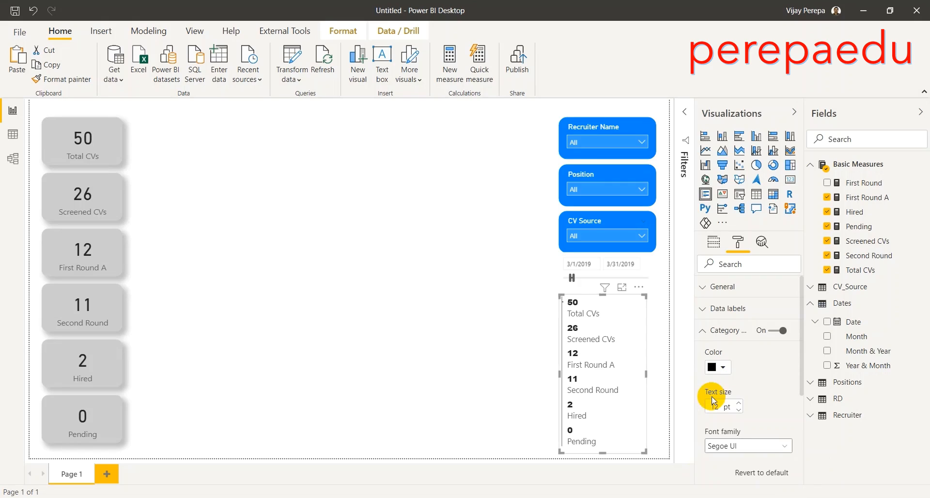
{"action": "left_click", "coordinate": [737, 448]}
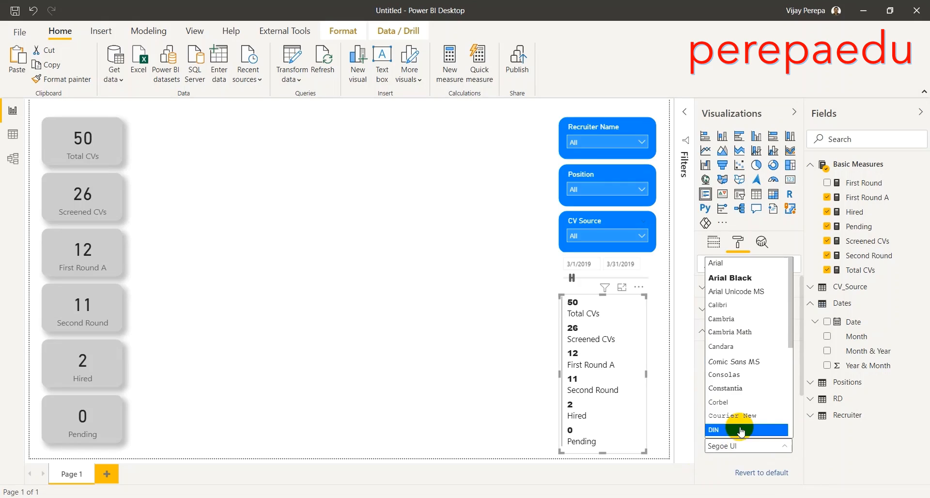
{"action": "left_click", "coordinate": [759, 292]}
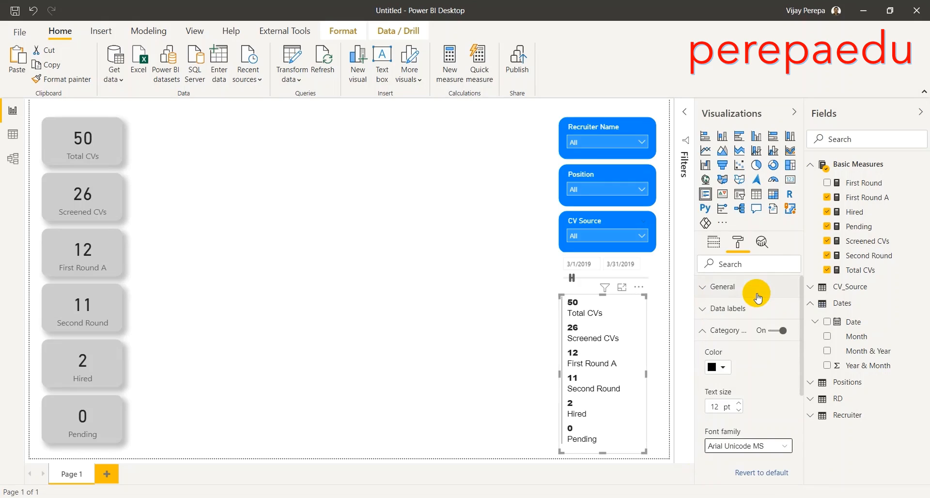
Step: Widen the multi-row card to match the slicers above it and turn on its shadow
{"action": "left_click", "coordinate": [516, 414]}
{"action": "left_click", "coordinate": [629, 435]}
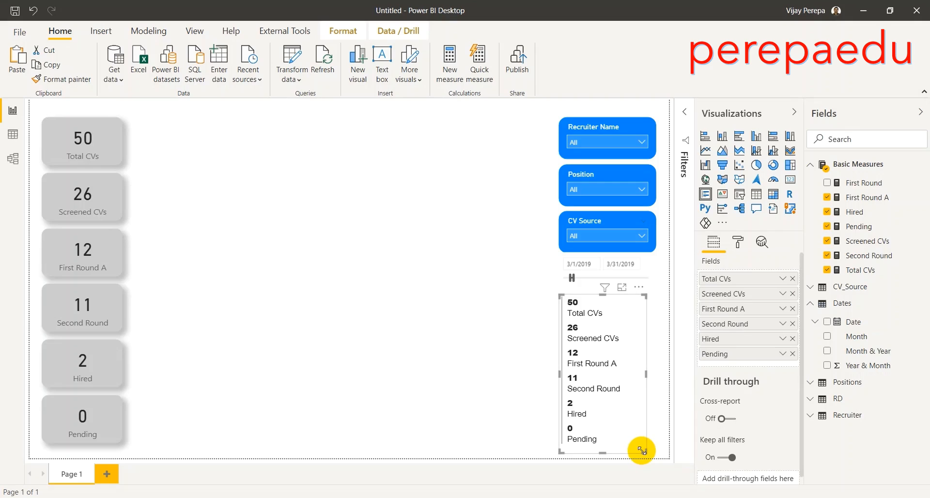
{"action": "left_click_drag", "start_coordinate": [645, 451], "coordinate": [655, 449]}
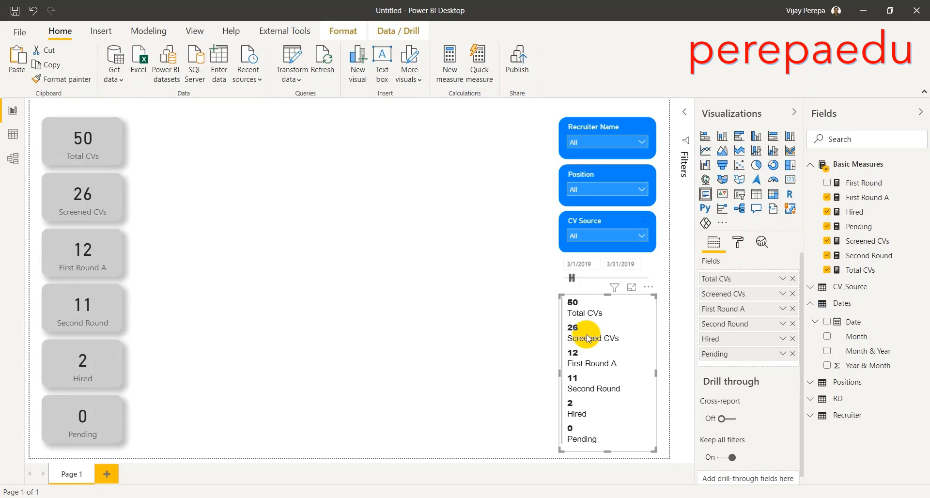
{"action": "left_click", "coordinate": [739, 243]}
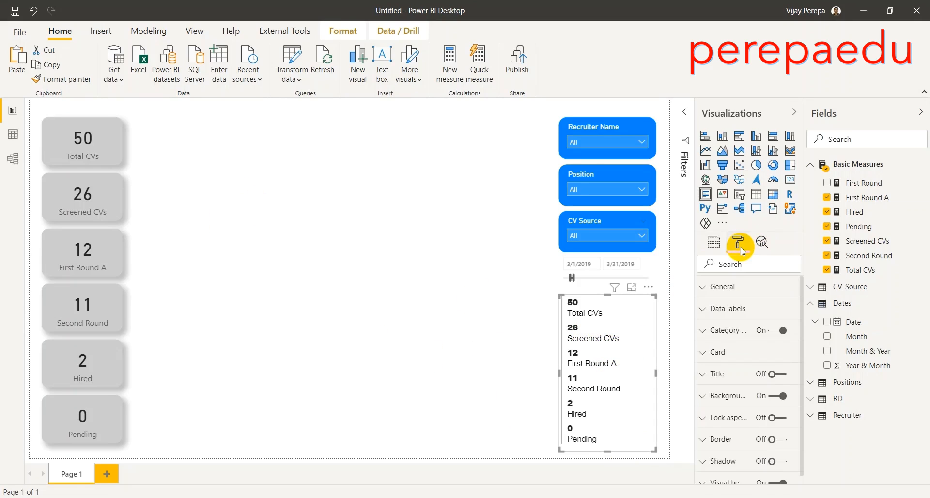
{"action": "left_click", "coordinate": [781, 462]}
{"action": "left_click", "coordinate": [473, 378]}
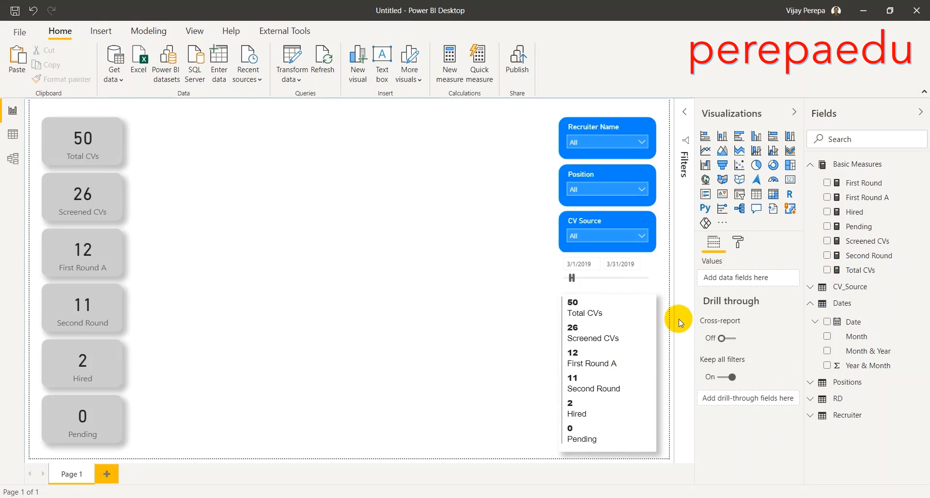
Step: Turn on the multi-row card's border with a light grey color and a radius of 14 px
{"action": "left_click", "coordinate": [653, 317]}
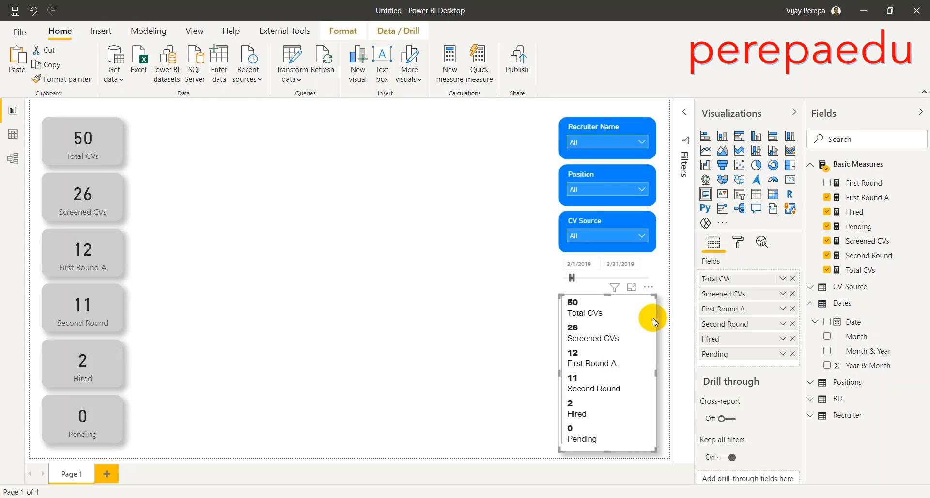
{"action": "left_click", "coordinate": [739, 244]}
{"action": "left_click", "coordinate": [770, 439]}
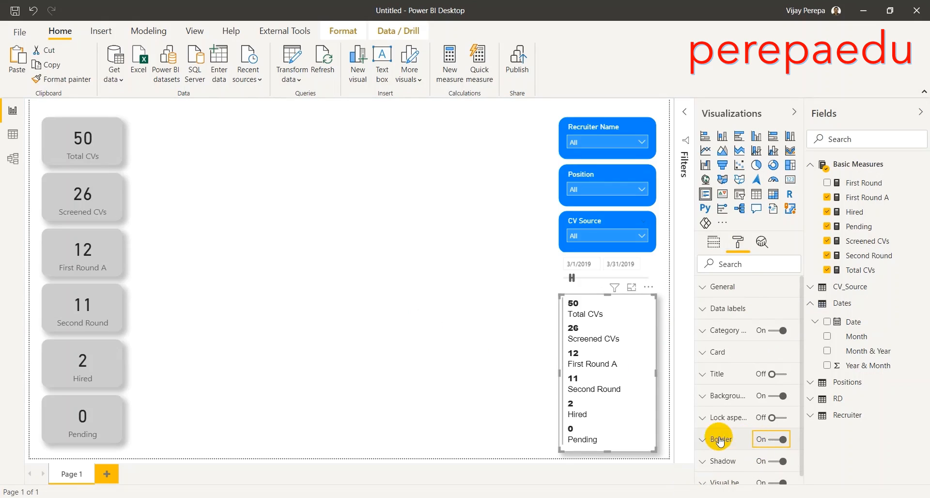
{"action": "left_click", "coordinate": [712, 439]}
{"action": "scroll", "coordinate": [727, 426], "scroll_direction": "down", "scroll_amount": 3}
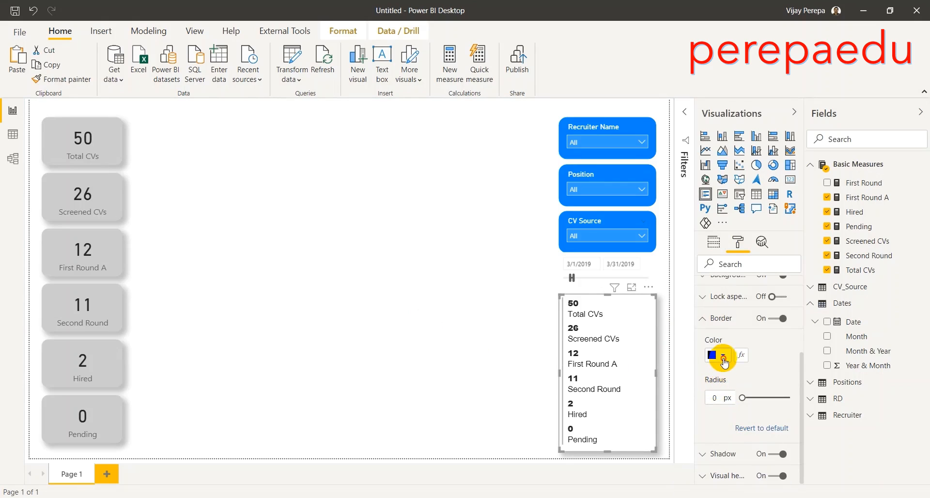
{"action": "left_click", "coordinate": [723, 356]}
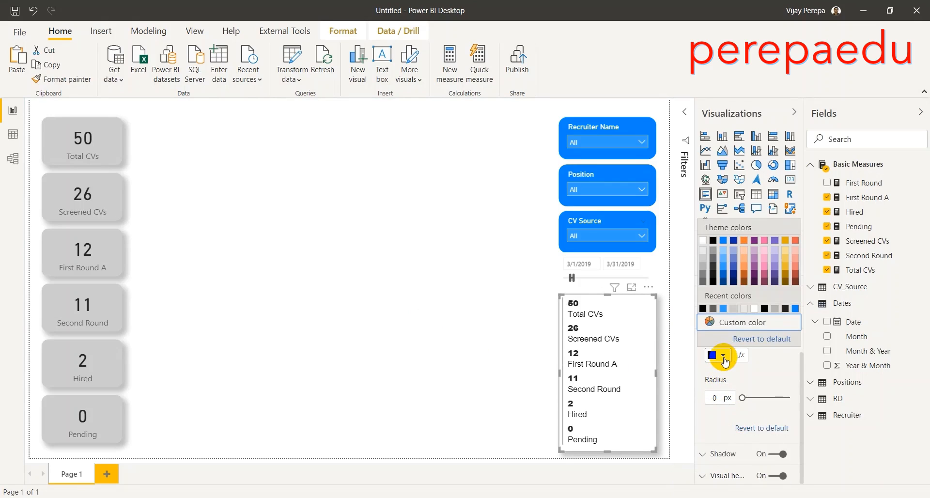
{"action": "left_click", "coordinate": [705, 264]}
{"action": "left_click_drag", "start_coordinate": [747, 398], "coordinate": [766, 398]}
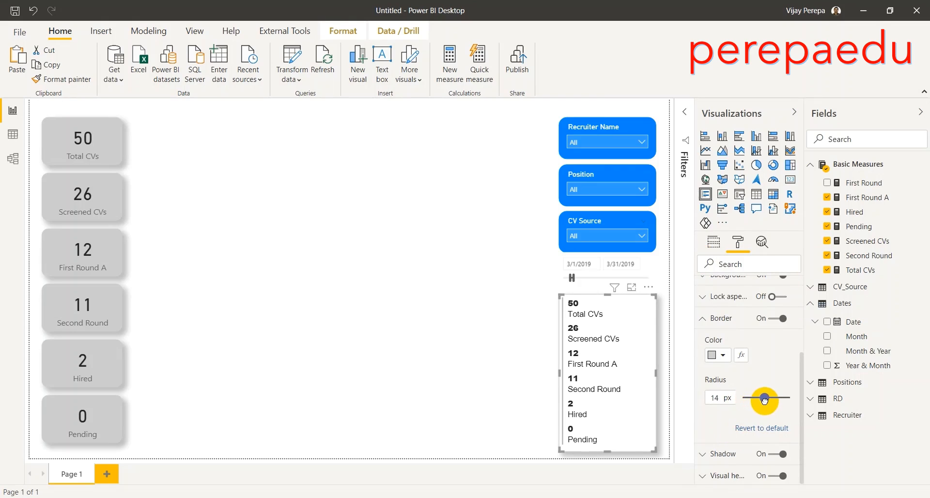
Step: Delete the six stacked single-measure cards from the page
{"action": "left_click", "coordinate": [518, 365]}
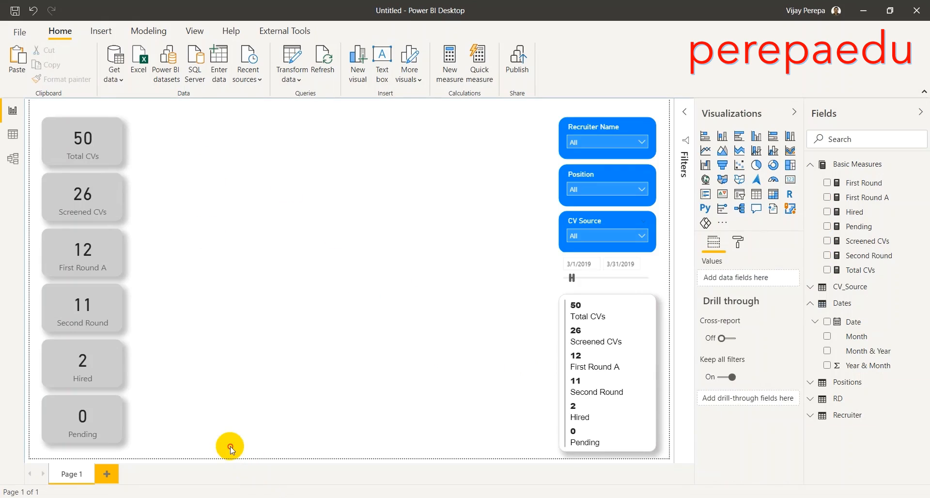
{"action": "left_click_drag", "start_coordinate": [230, 447], "coordinate": [3, 111]}
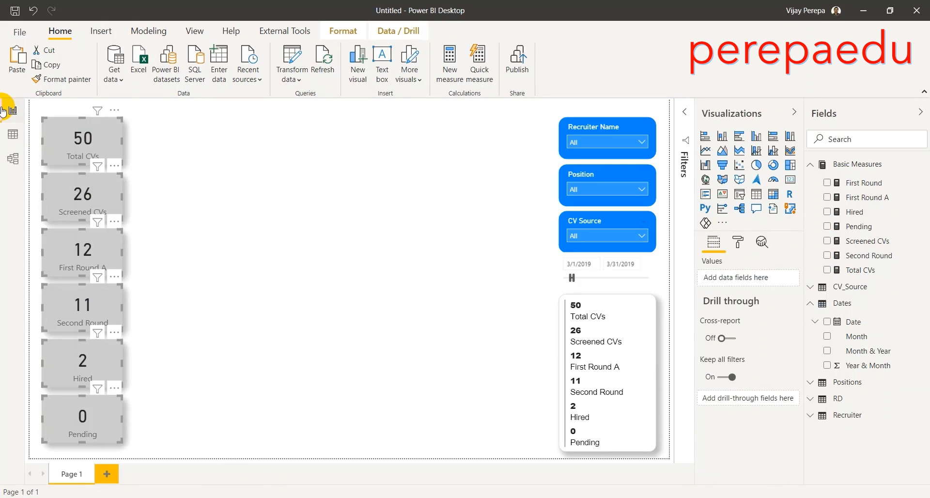
{"action": "key", "text": "Delete"}
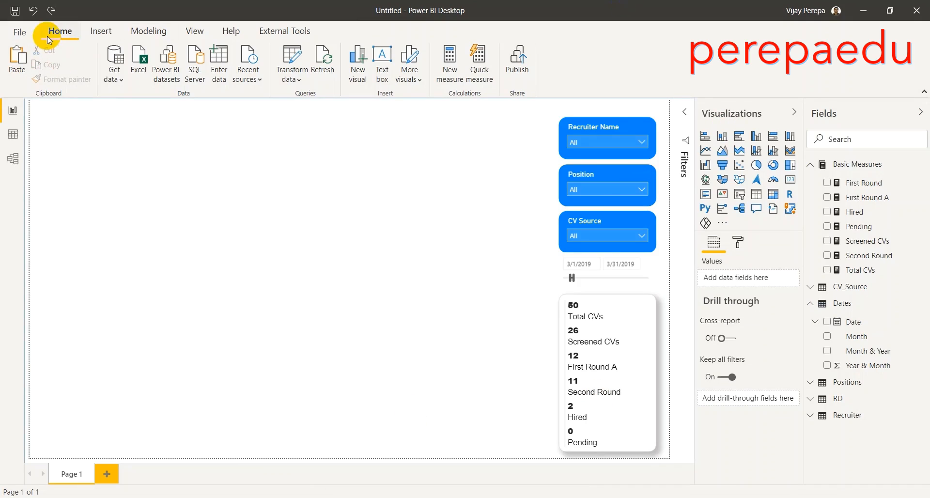
Step: Start a new manually entered table and name it Process Funnel
{"action": "left_click", "coordinate": [222, 63]}
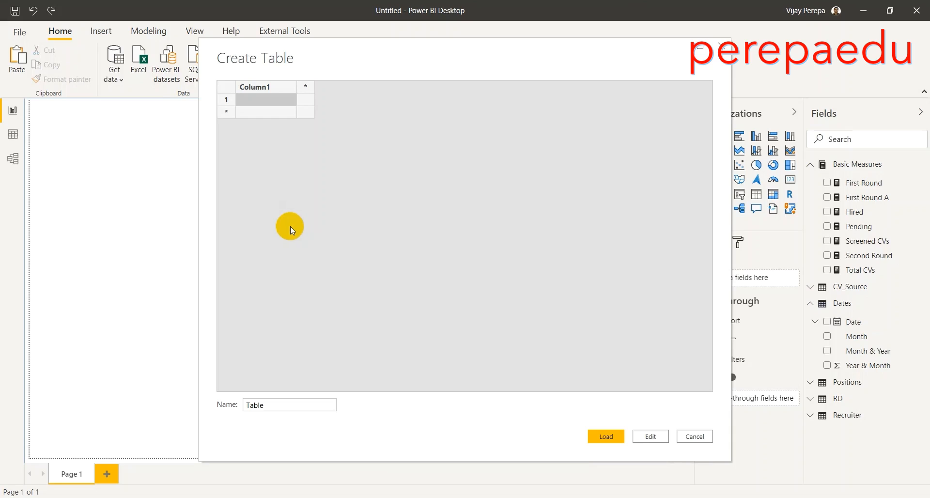
{"action": "double_click", "coordinate": [291, 404]}
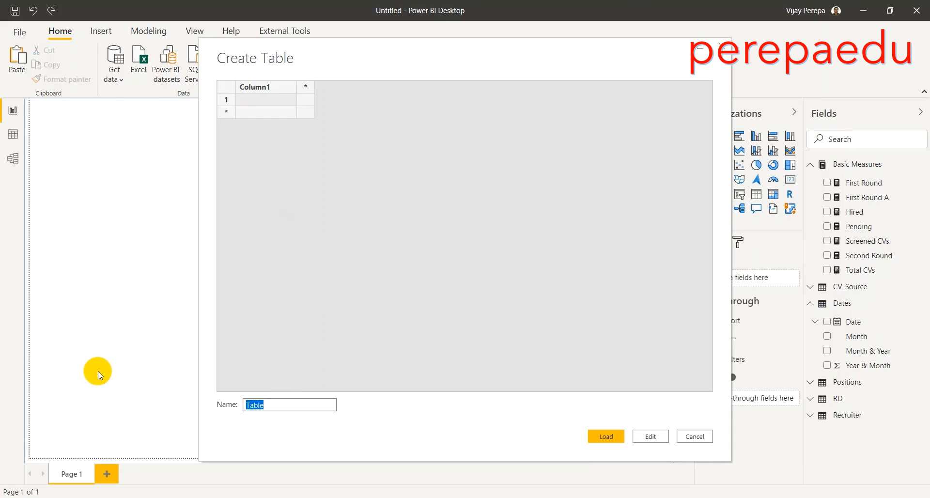
{"action": "type", "text": "Process"}
{"action": "key", "text": "BackSpace"}
{"action": "key", "text": "BackSpace"}
{"action": "key", "text": "BackSpace"}
{"action": "key", "text": "BackSpace"}
{"action": "type", "text": "cess Funnl"}
{"action": "key", "text": "BackSpace"}
{"action": "type", "text": "el"}
Step: Rename the table's first column to Type and fill its rows with Received, Screened, 1st Round, 2nd Round and Hired
{"action": "left_click", "coordinate": [280, 88]}
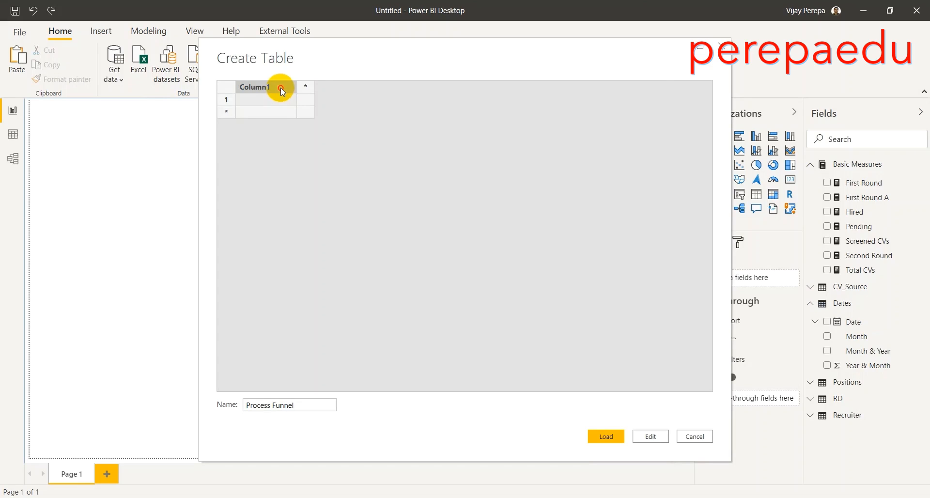
{"action": "double_click", "coordinate": [281, 88]}
{"action": "type", "text": "Type"}
{"action": "left_click", "coordinate": [277, 106]}
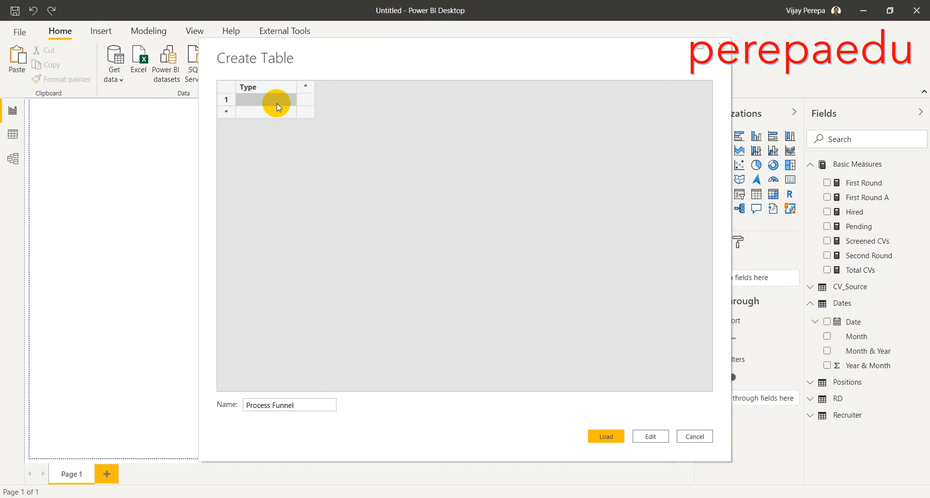
{"action": "type", "text": "Received"}
{"action": "key", "text": "Return"}
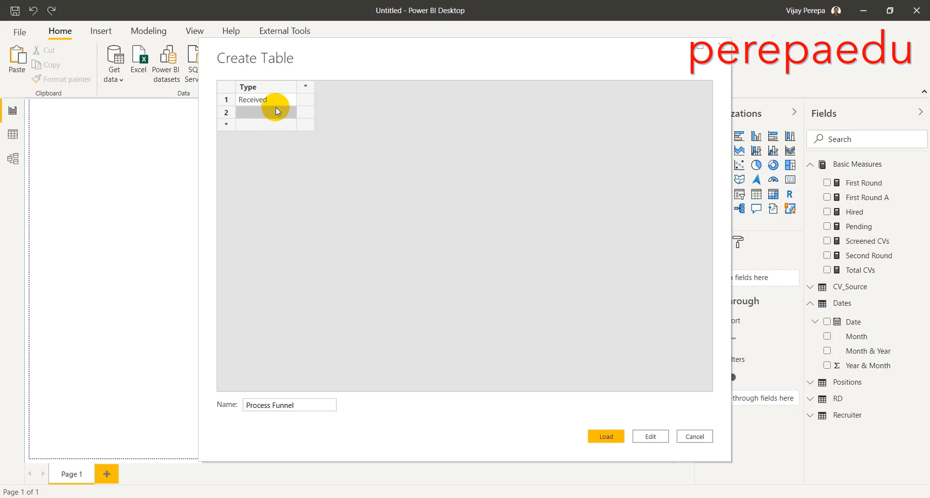
{"action": "type", "text": "Screened"}
{"action": "key", "text": "Return"}
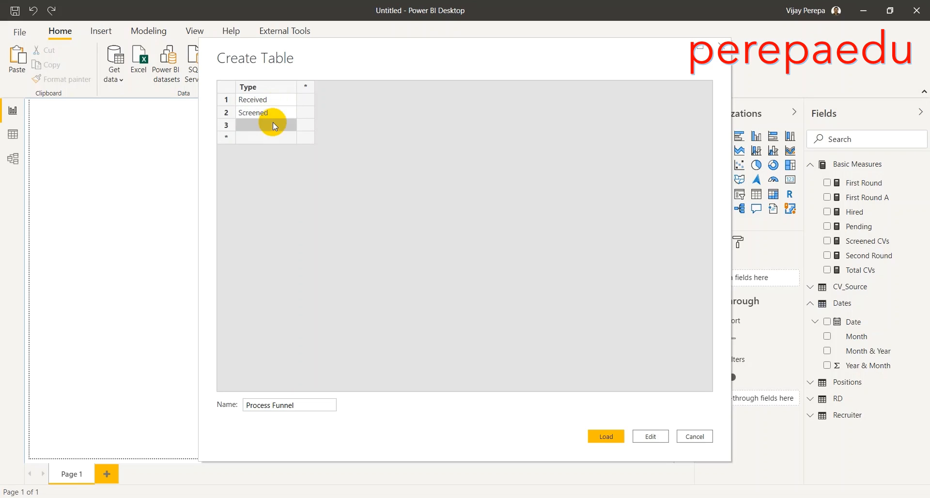
{"action": "type", "text": "1st Round"}
{"action": "key", "text": "Return"}
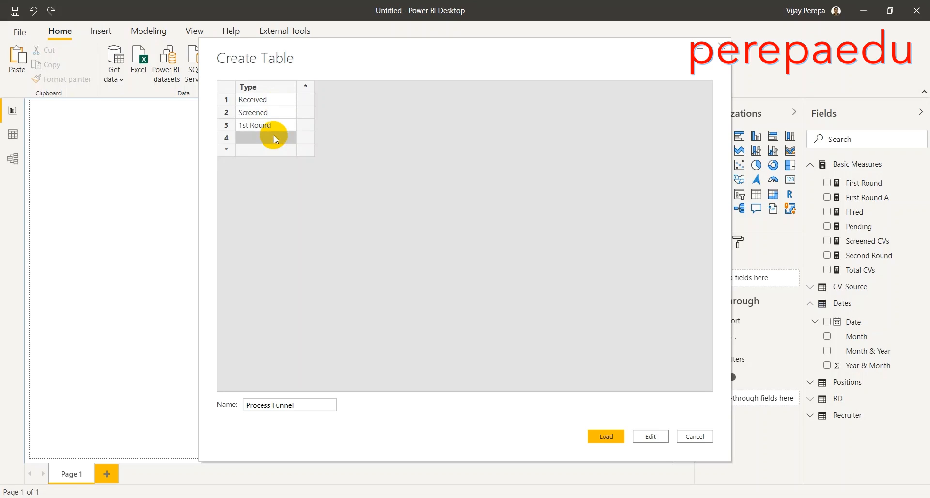
{"action": "type", "text": "2nd Round"}
{"action": "left_click", "coordinate": [277, 153]}
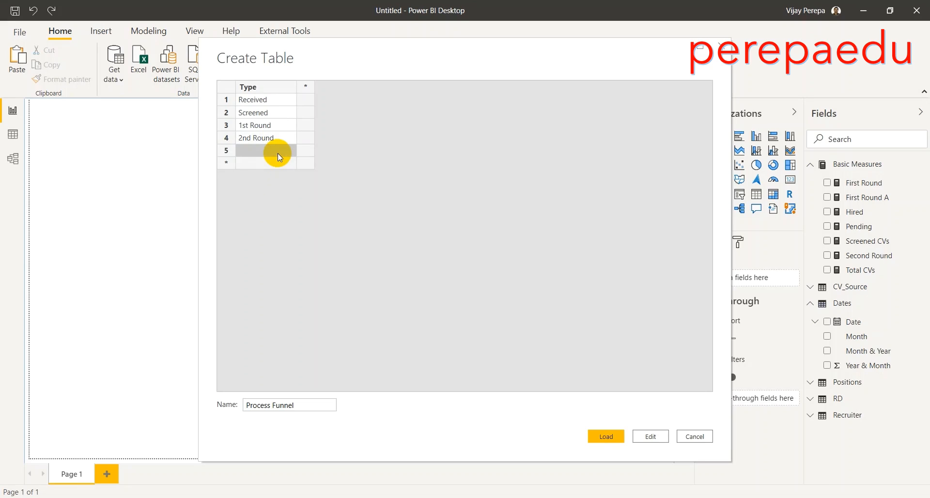
{"action": "type", "text": "Hired"}
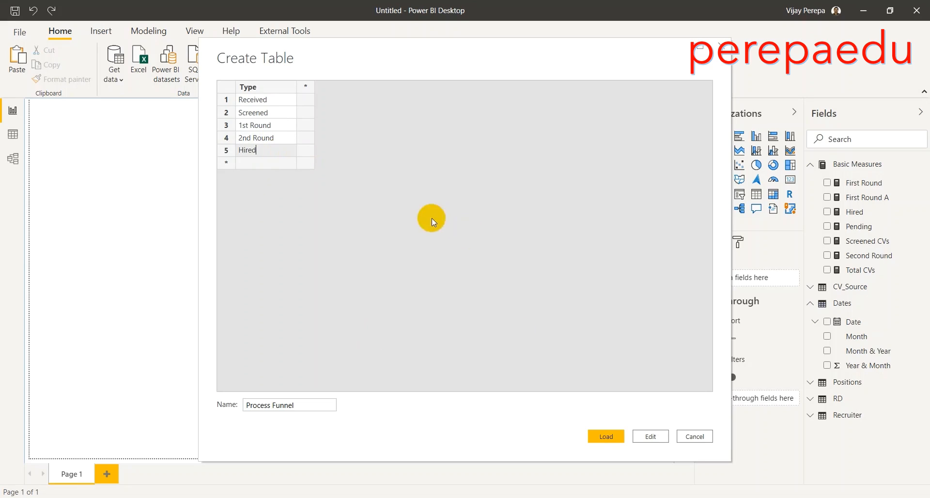
Step: Add a second column named Index and number the five rows 1 to 5
{"action": "left_click", "coordinate": [305, 87]}
{"action": "type", "text": "Index"}
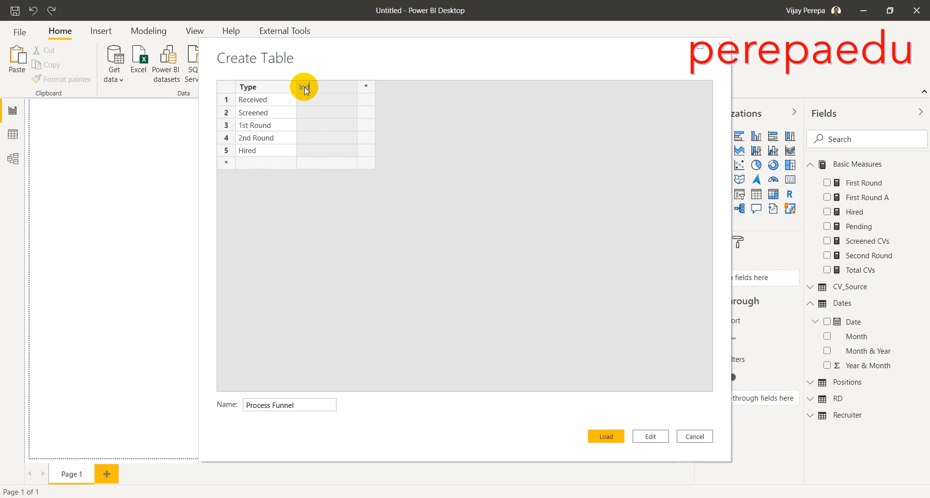
{"action": "left_click", "coordinate": [312, 99]}
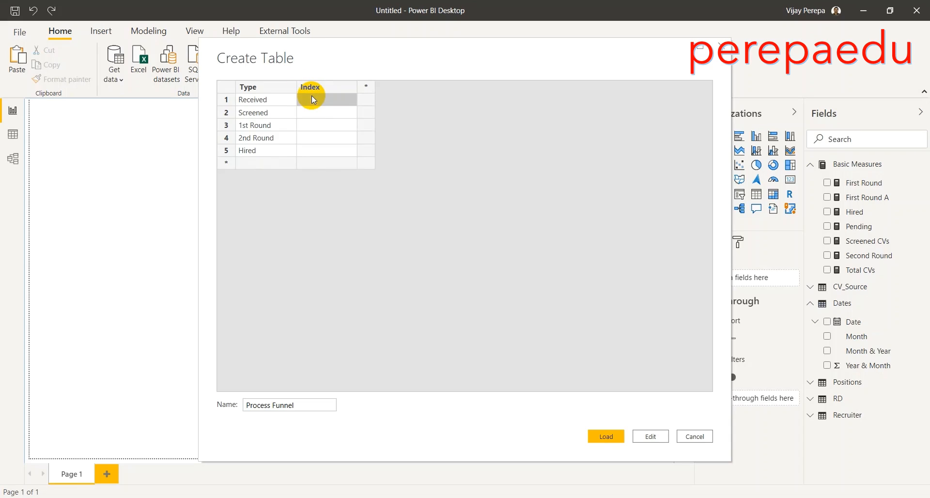
{"action": "type", "text": "1"}
{"action": "key", "text": "Down"}
{"action": "type", "text": "2"}
{"action": "key", "text": "Down"}
{"action": "type", "text": "3"}
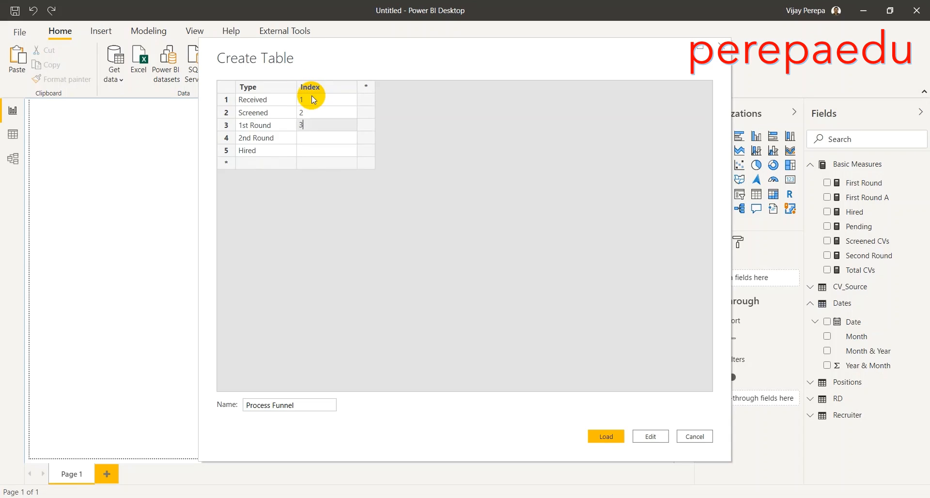
{"action": "key", "text": "Down"}
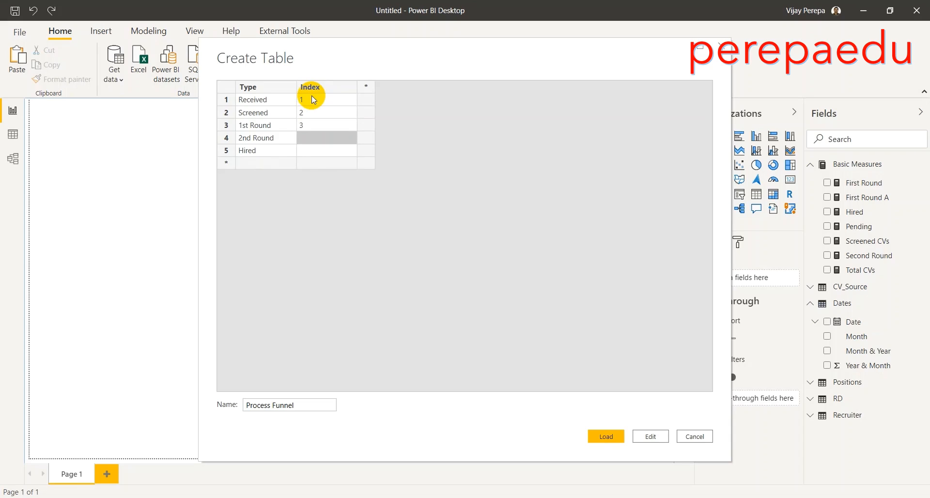
{"action": "type", "text": "4"}
{"action": "key", "text": "Down"}
{"action": "type", "text": "5"}
{"action": "key", "text": "Down"}
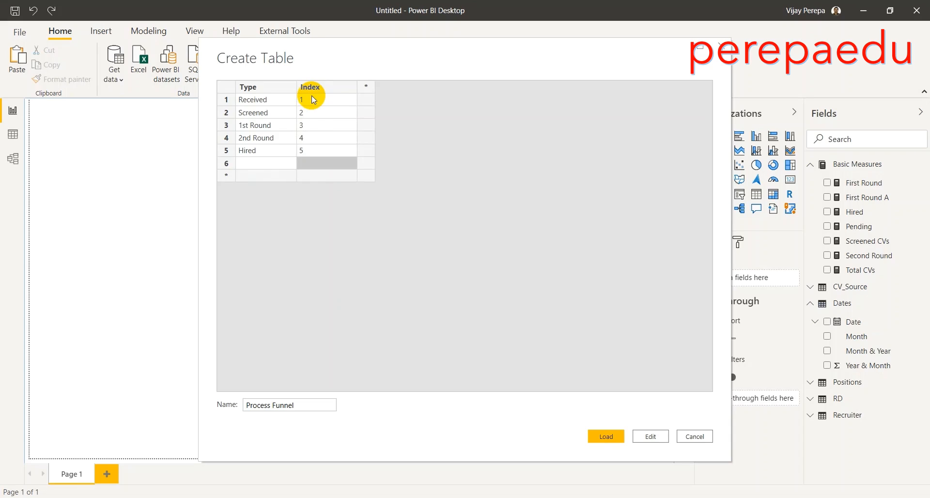
Step: Delete the empty sixth row and load the Process Funnel table into the model
{"action": "left_click", "coordinate": [228, 165]}
{"action": "right_click", "coordinate": [233, 168]}
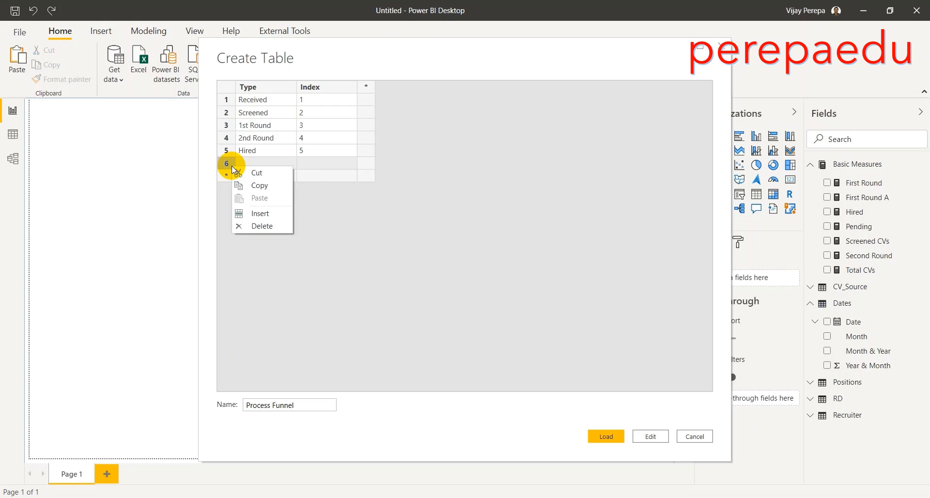
{"action": "left_click", "coordinate": [251, 225]}
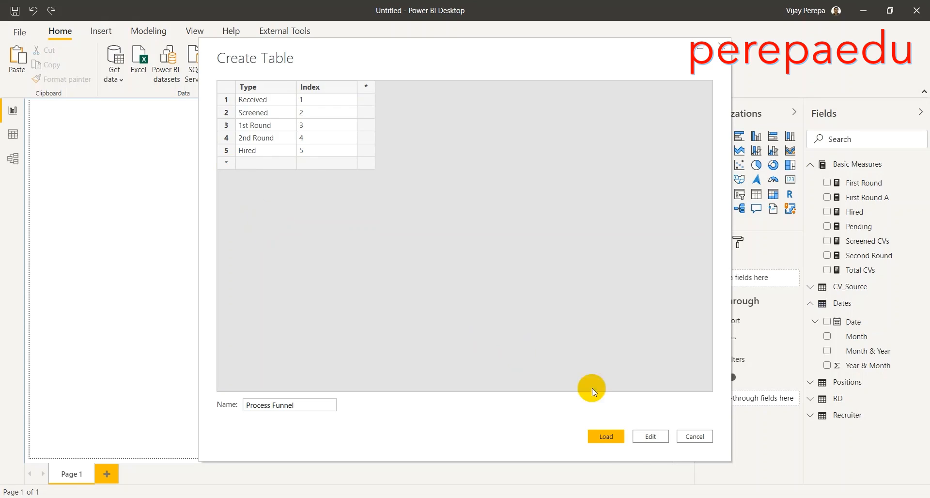
{"action": "left_click", "coordinate": [607, 436]}
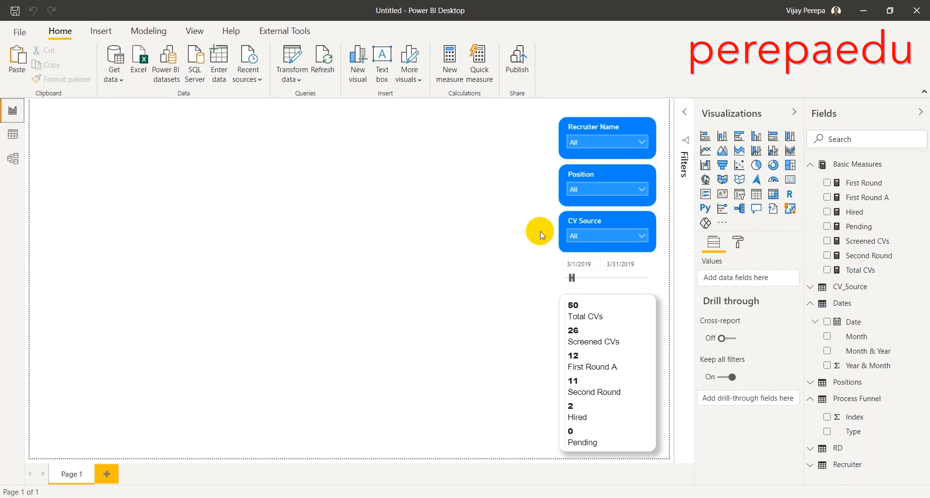
Step: Create a Funnel measure in Basic Measures, pasting the SWITCH formula that returns the CV count for each Process Funnel Type
{"action": "left_click", "coordinate": [917, 163]}
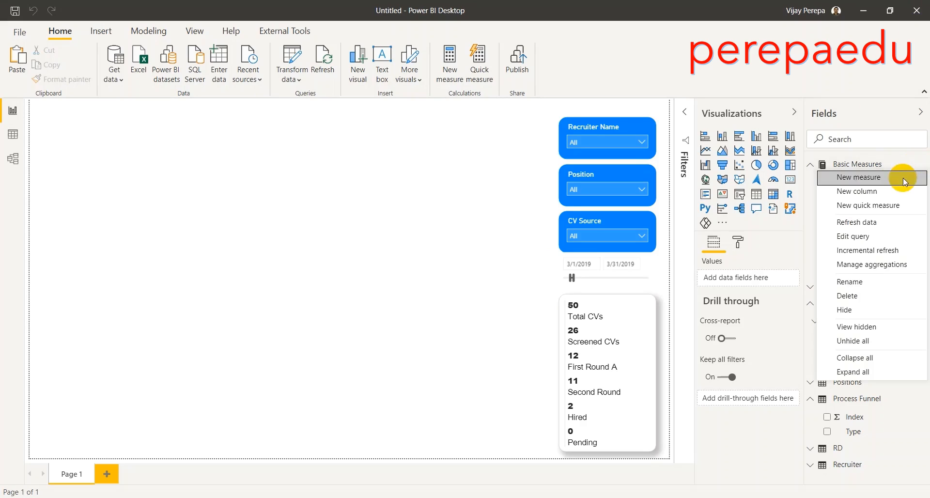
{"action": "left_click", "coordinate": [903, 178]}
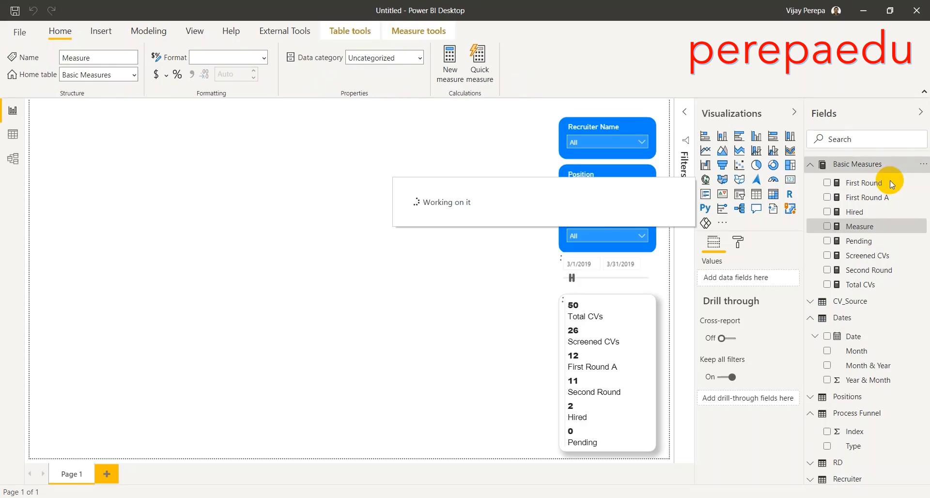
{"action": "type", "text": "Fu"}
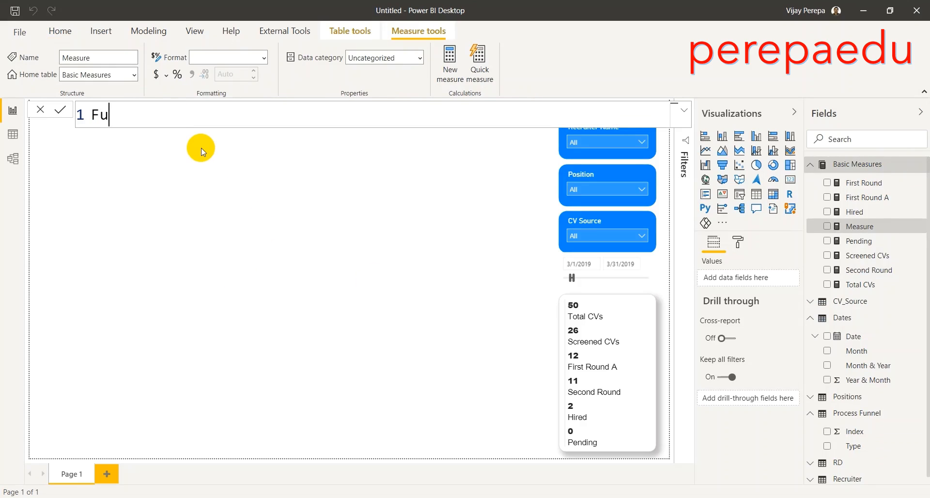
{"action": "type", "text": "nnel ="}
{"action": "key", "text": "ctrl+v"}
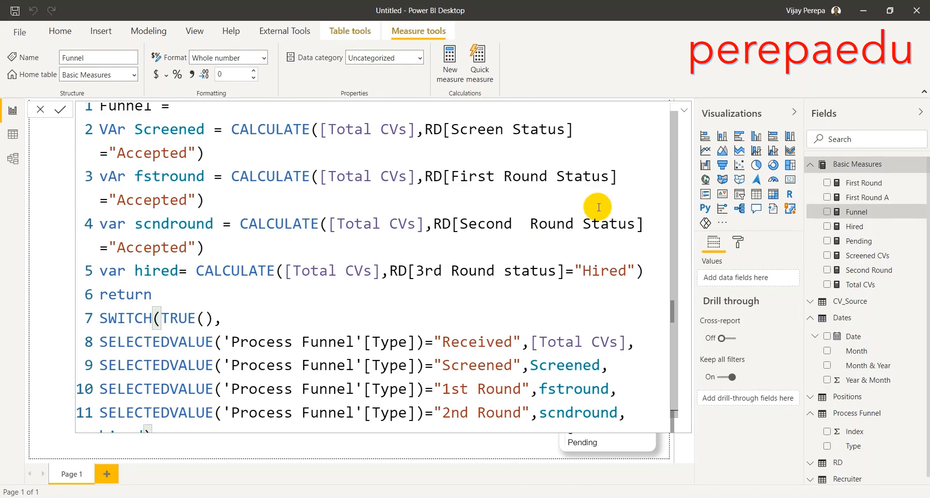
{"action": "left_click", "coordinate": [684, 110]}
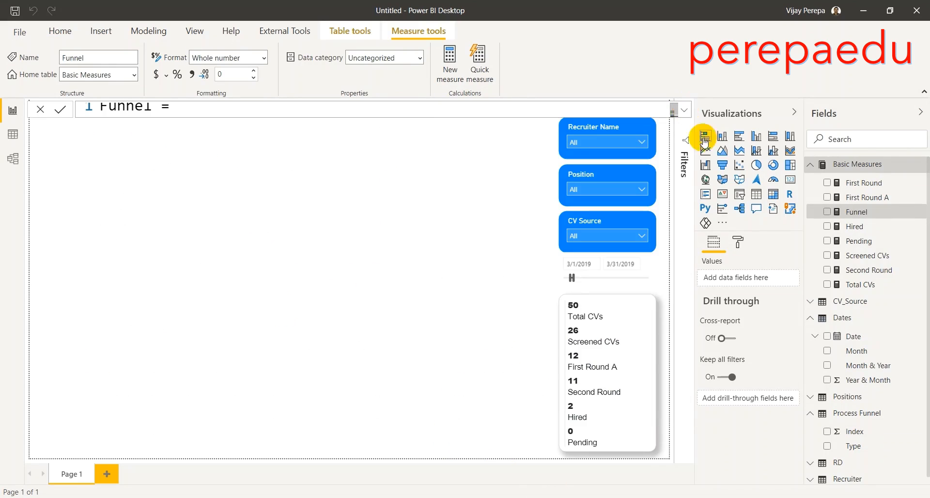
Step: Add a narrow table visual at the page's upper-left corner showing the Type field from Process Funnel
{"action": "left_click", "coordinate": [756, 193]}
{"action": "left_click_drag", "start_coordinate": [112, 422], "coordinate": [144, 267]}
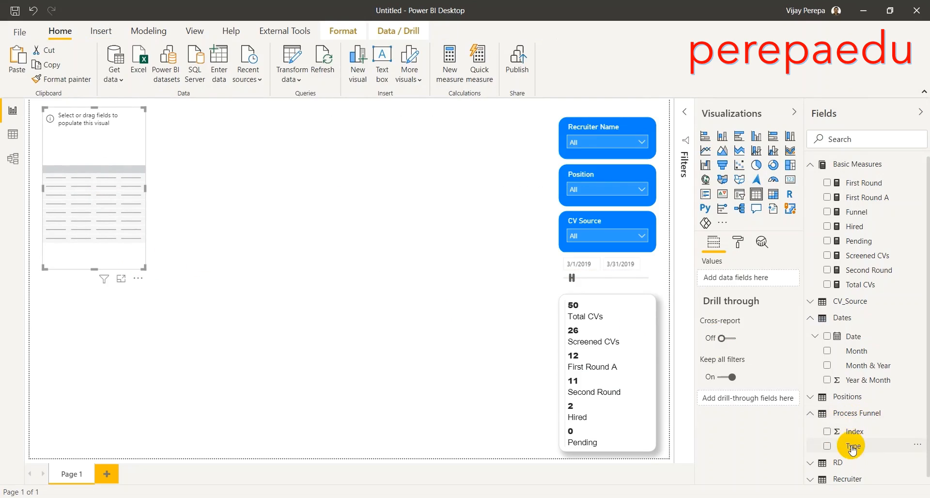
{"action": "left_click_drag", "start_coordinate": [852, 445], "coordinate": [731, 277]}
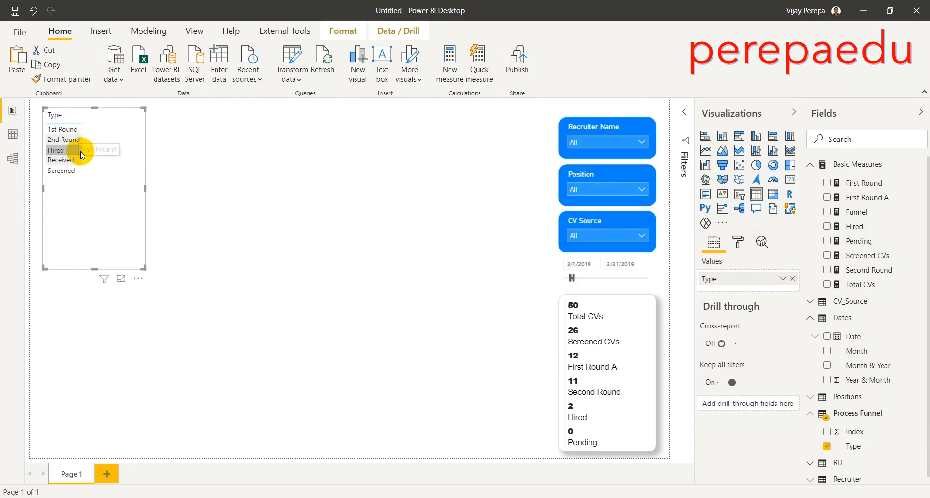
Step: Sort the Process Funnel table's Type column by the Index column
{"action": "left_click", "coordinate": [853, 444]}
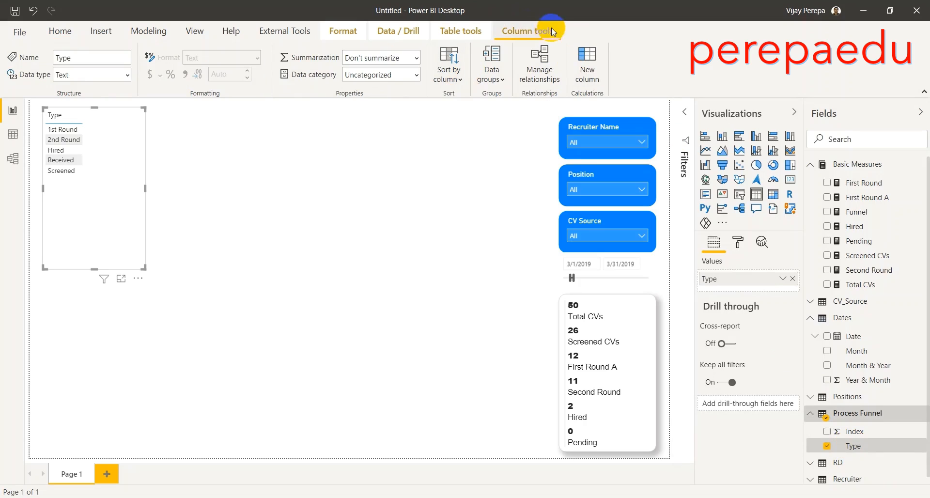
{"action": "left_click", "coordinate": [454, 79]}
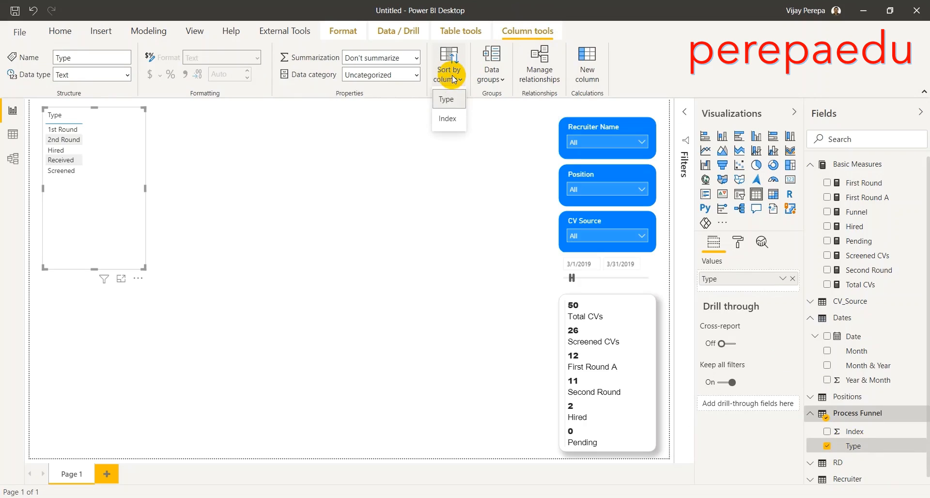
{"action": "left_click", "coordinate": [446, 127]}
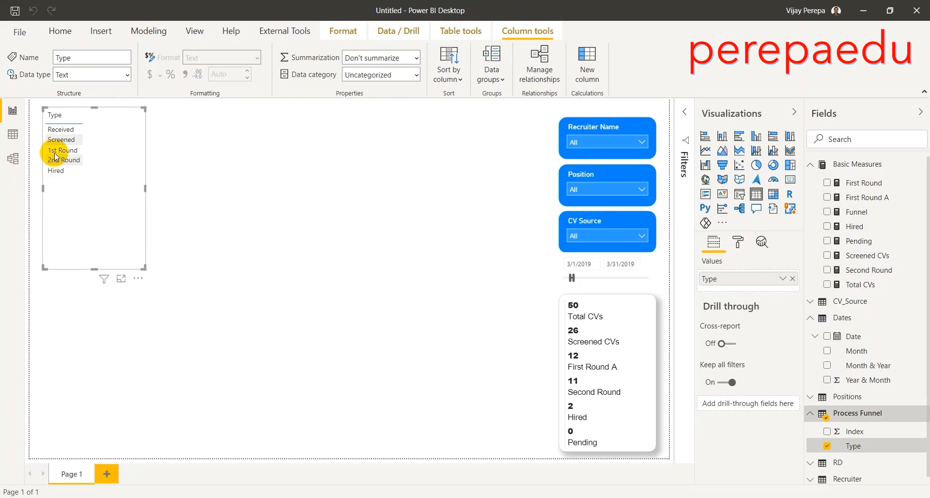
Step: Set the grid text size of the Type table visual to 13 pt
{"action": "left_click", "coordinate": [737, 246]}
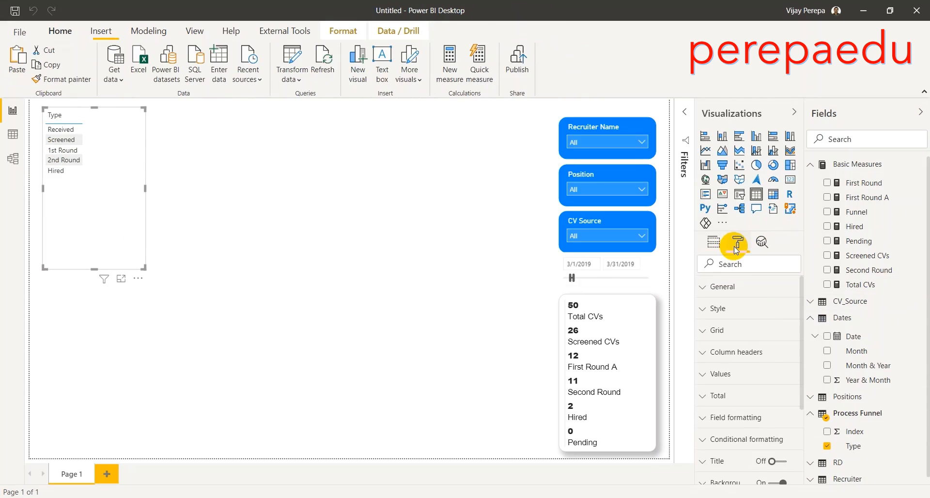
{"action": "left_click", "coordinate": [720, 330]}
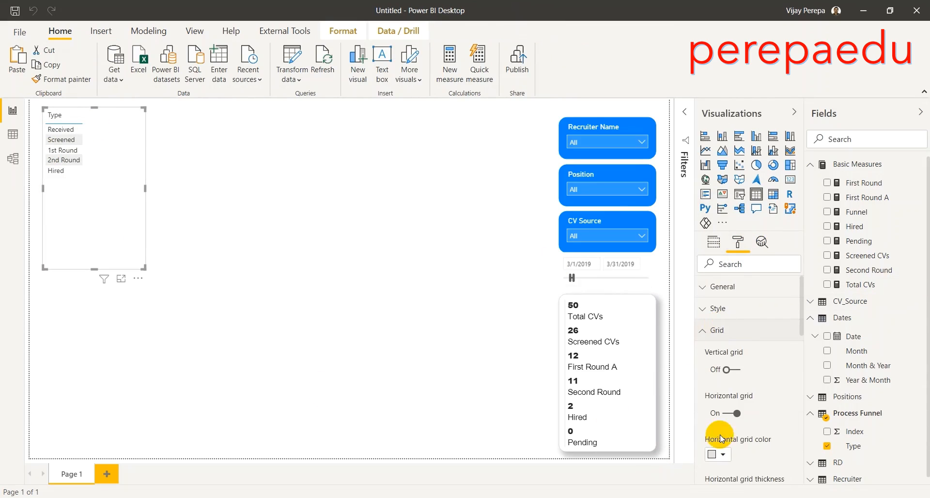
{"action": "scroll", "coordinate": [732, 434], "scroll_direction": "down", "scroll_amount": 4}
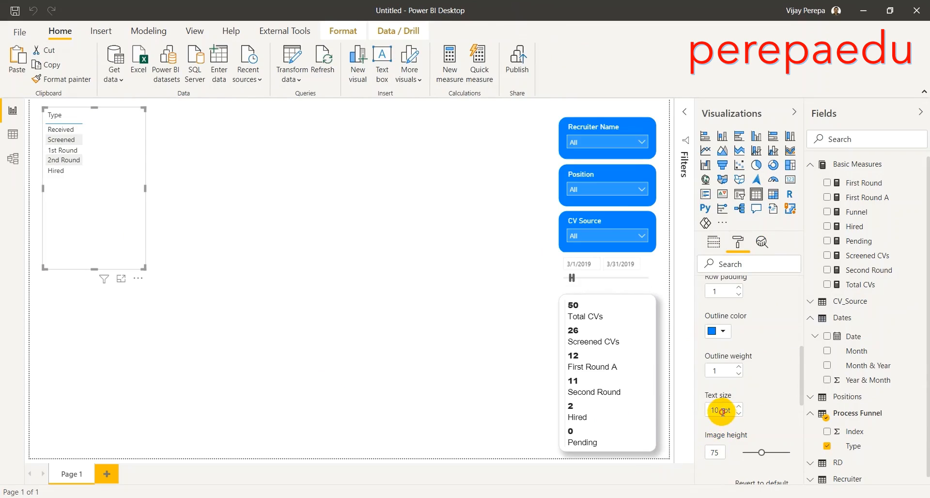
{"action": "left_click_drag", "start_coordinate": [720, 410], "coordinate": [643, 402]}
{"action": "type", "text": "13"}
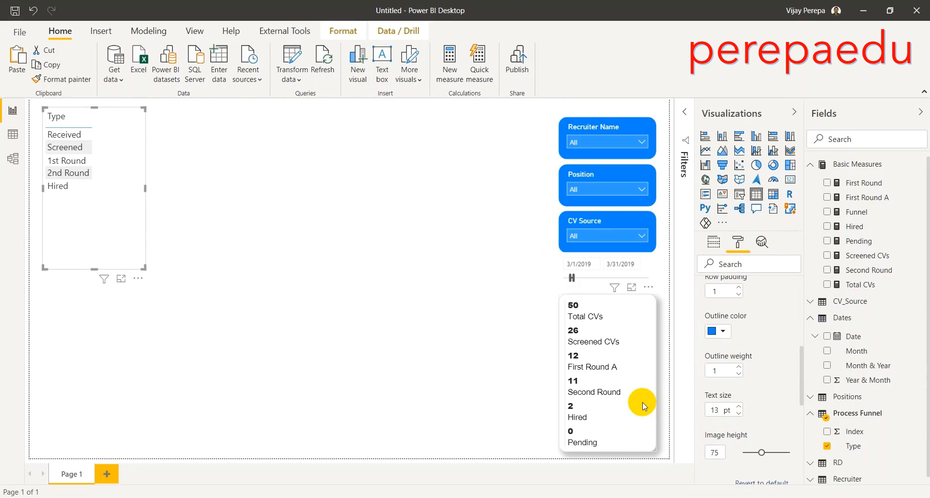
Step: Add the Funnel measure to the table visual's values below Type and check the figures for each stage
{"action": "left_click", "coordinate": [857, 214]}
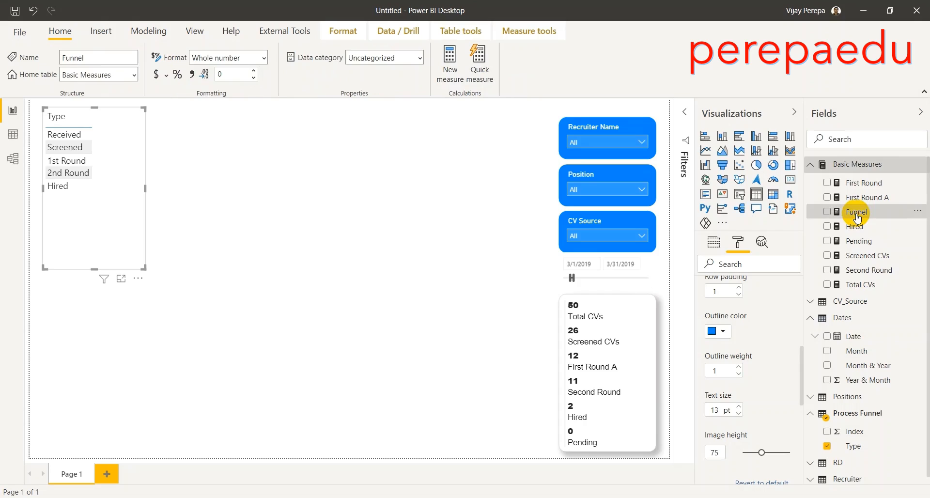
{"action": "left_click", "coordinate": [717, 241]}
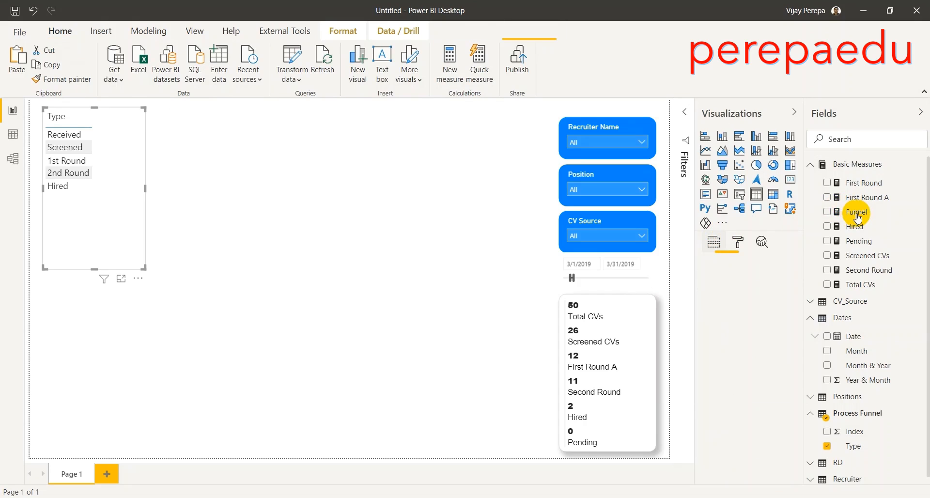
{"action": "left_click_drag", "start_coordinate": [858, 218], "coordinate": [770, 295]}
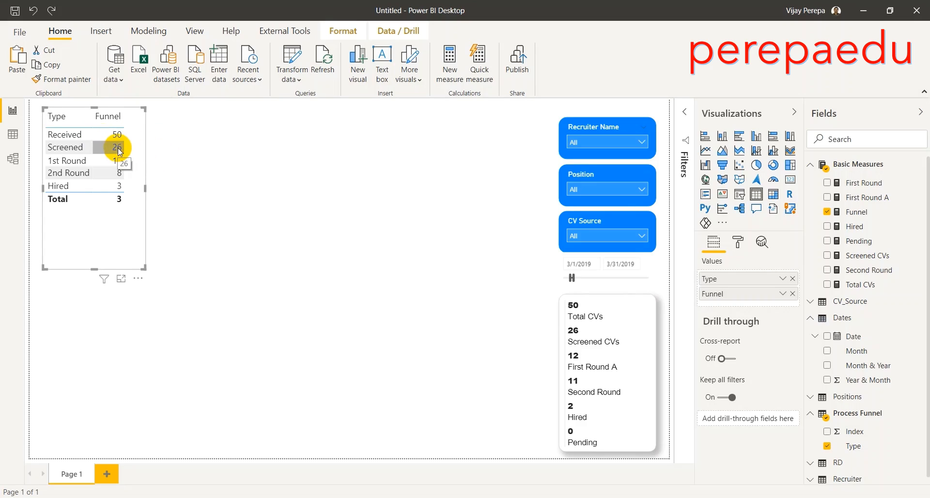
{"action": "left_click_drag", "start_coordinate": [116, 147], "coordinate": [112, 164]}
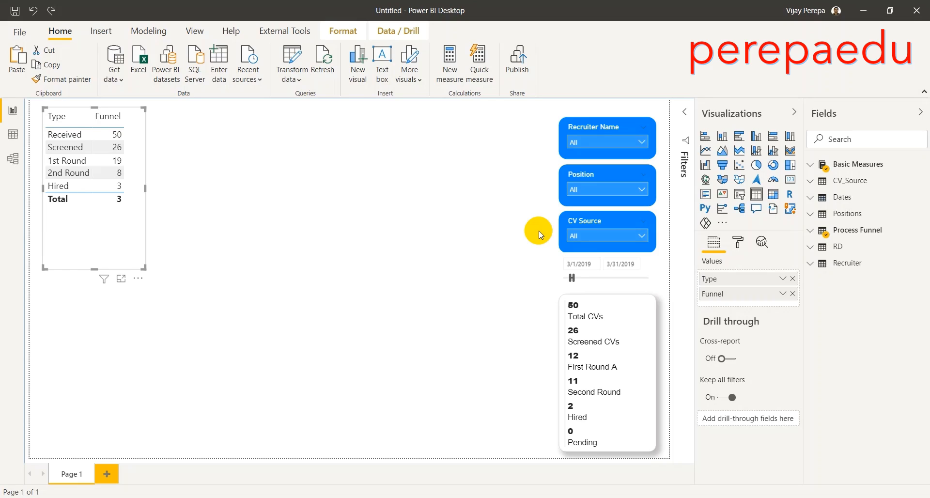
Step: Convert the table visual into a funnel chart and widen it slightly
{"action": "left_click", "coordinate": [723, 165]}
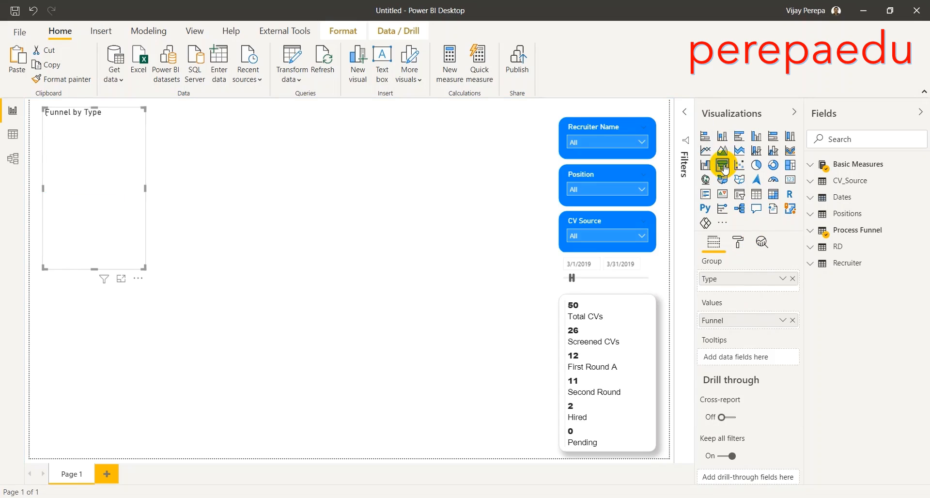
{"action": "left_click_drag", "start_coordinate": [144, 265], "coordinate": [148, 265]}
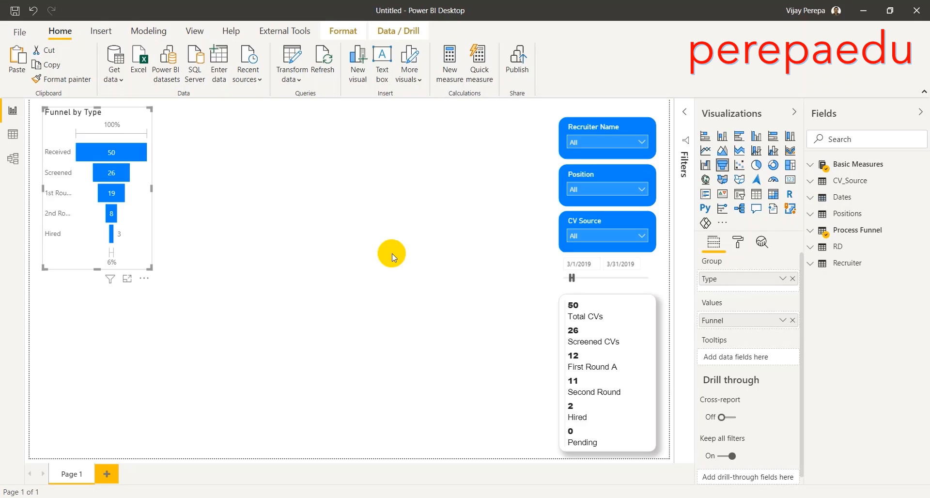
Step: Give the funnel chart a shadow and a white border with rounded corners
{"action": "left_click", "coordinate": [743, 243]}
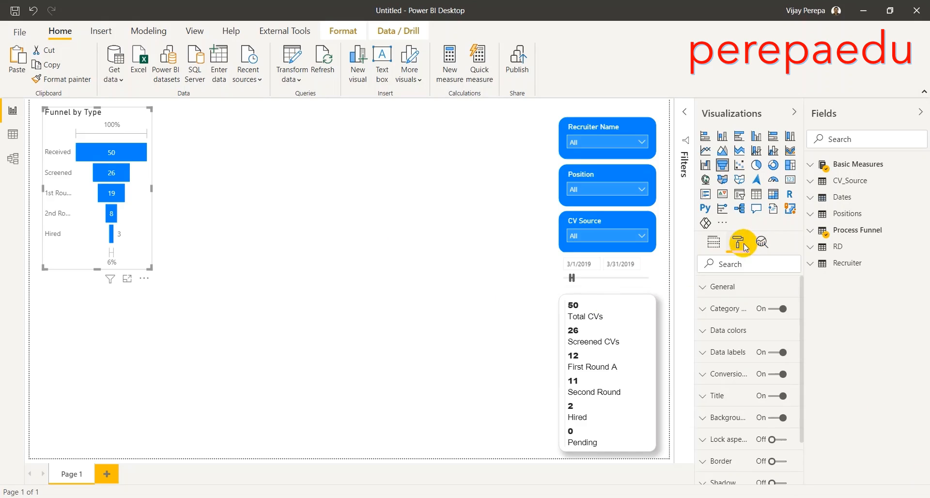
{"action": "scroll", "coordinate": [746, 404], "scroll_direction": "down", "scroll_amount": 2}
{"action": "left_click", "coordinate": [775, 430]}
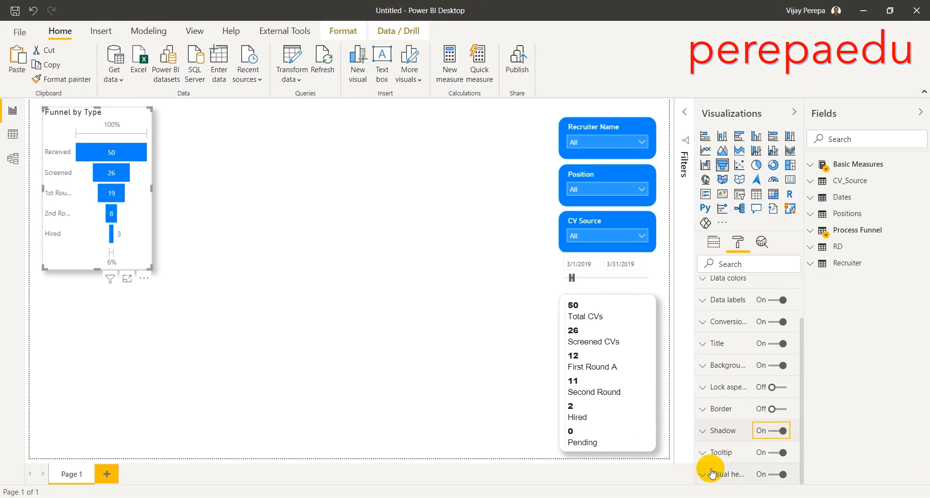
{"action": "left_click", "coordinate": [774, 409]}
{"action": "left_click", "coordinate": [717, 445]}
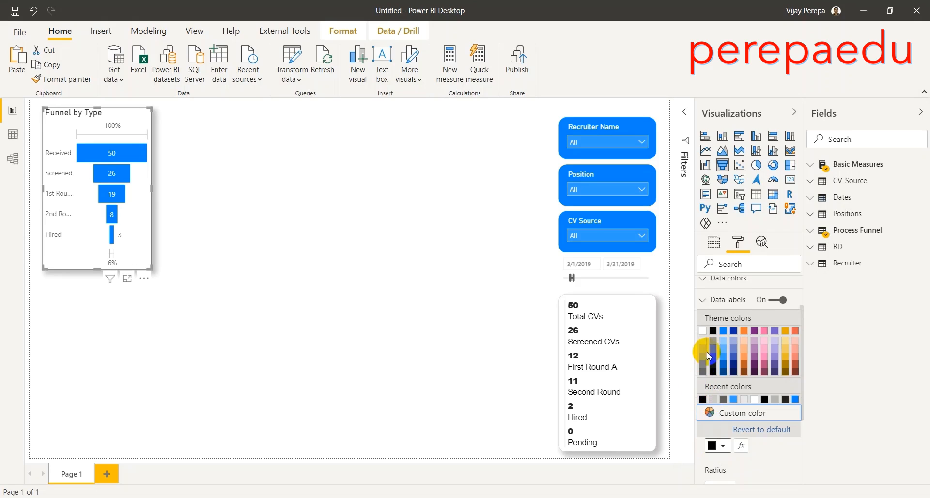
{"action": "left_click", "coordinate": [704, 334]}
{"action": "scroll", "coordinate": [780, 387], "scroll_direction": "down", "scroll_amount": 5}
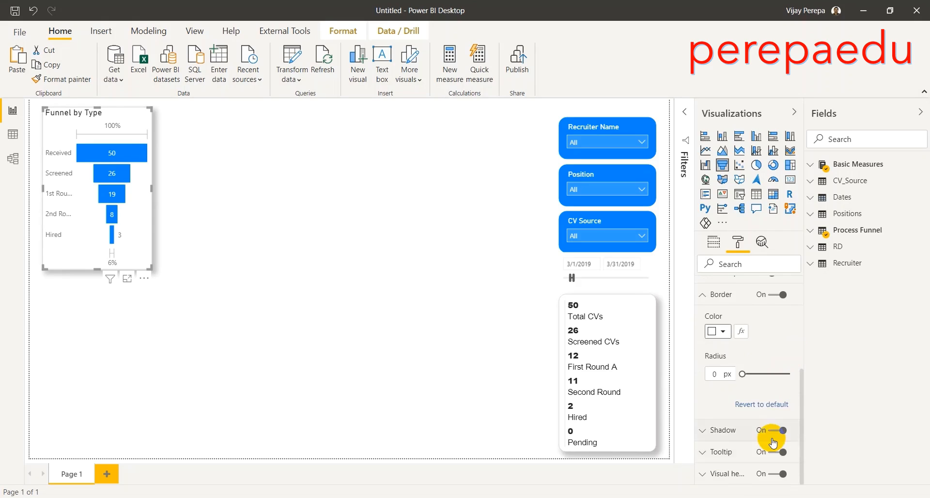
{"action": "left_click_drag", "start_coordinate": [739, 375], "coordinate": [765, 374]}
{"action": "left_click", "coordinate": [353, 331]}
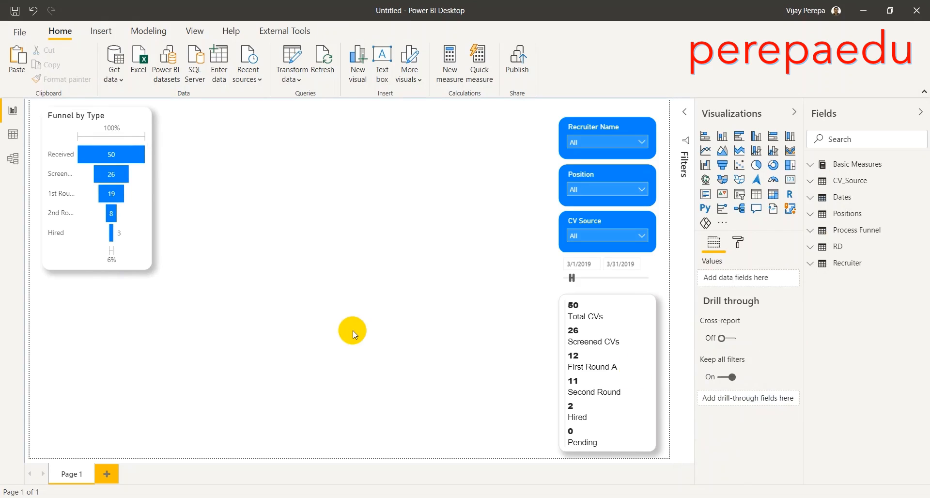
Step: Reduce the height of the funnel chart slightly
{"action": "left_click", "coordinate": [149, 122]}
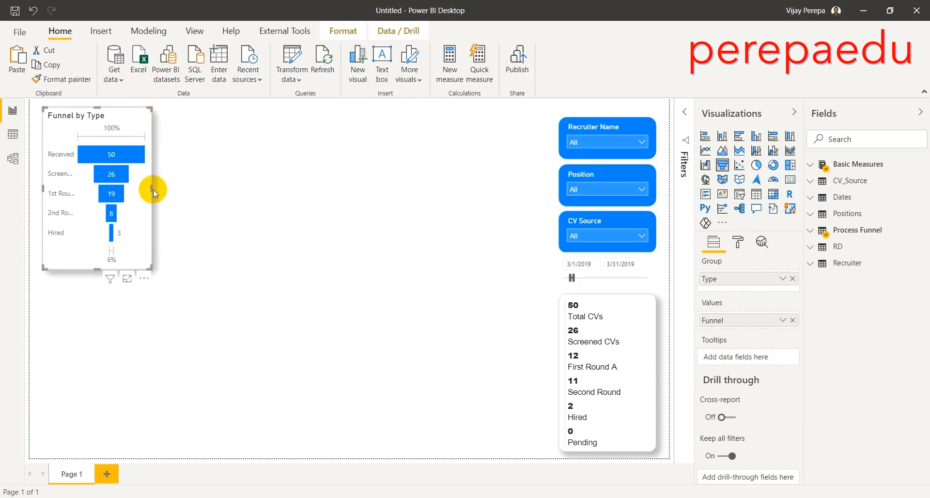
{"action": "left_click_drag", "start_coordinate": [149, 266], "coordinate": [152, 257]}
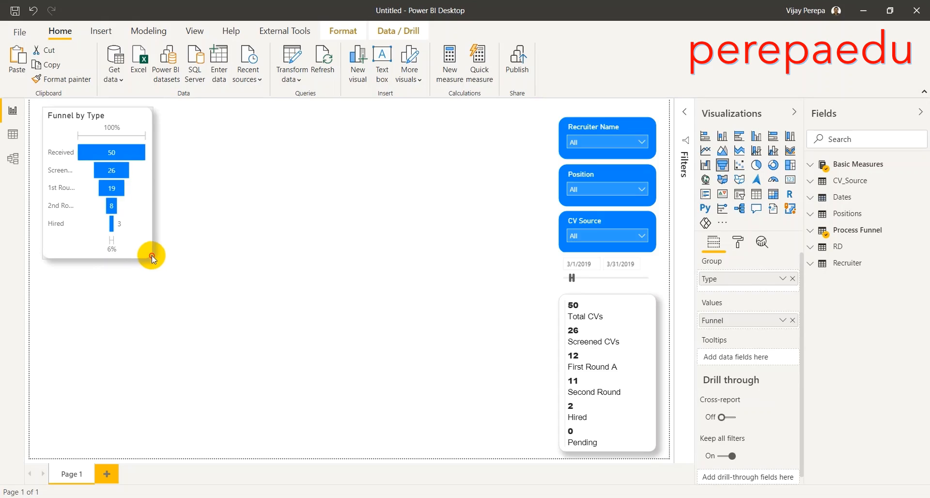
{"action": "left_click", "coordinate": [170, 255]}
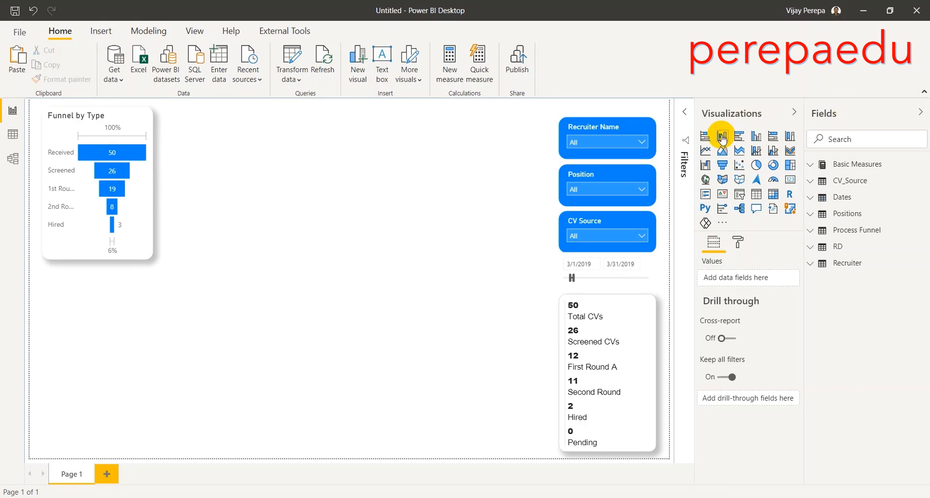
Step: Add an empty stacked bar chart beside the funnel chart and widen it to roughly match the funnel's bottom edge
{"action": "left_click", "coordinate": [705, 137]}
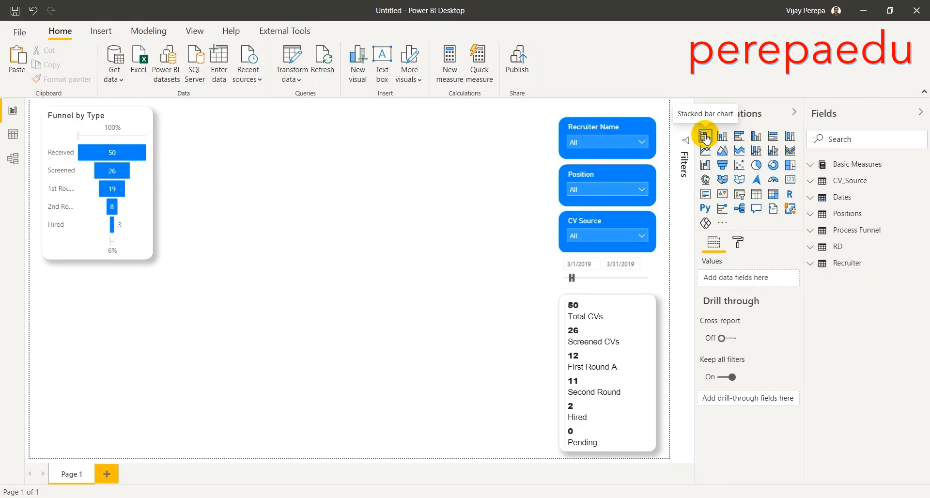
{"action": "left_click_drag", "start_coordinate": [94, 326], "coordinate": [220, 144]}
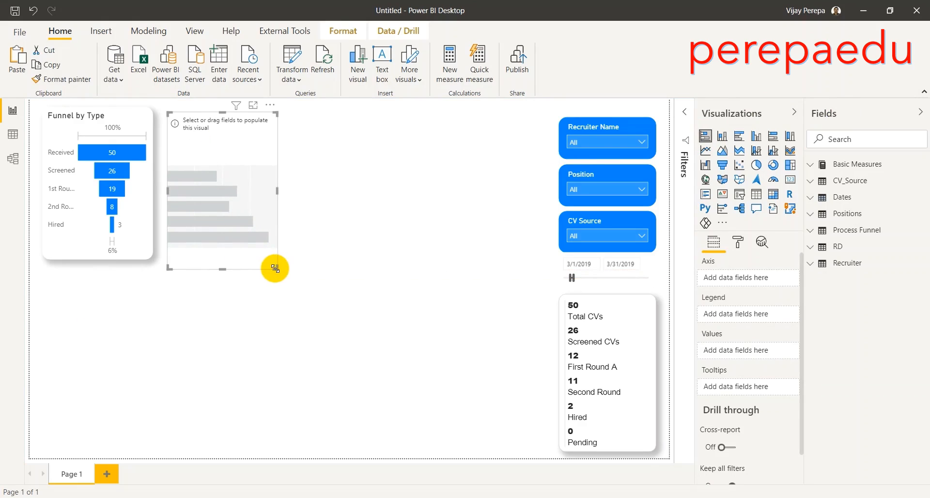
{"action": "left_click_drag", "start_coordinate": [278, 268], "coordinate": [347, 261]}
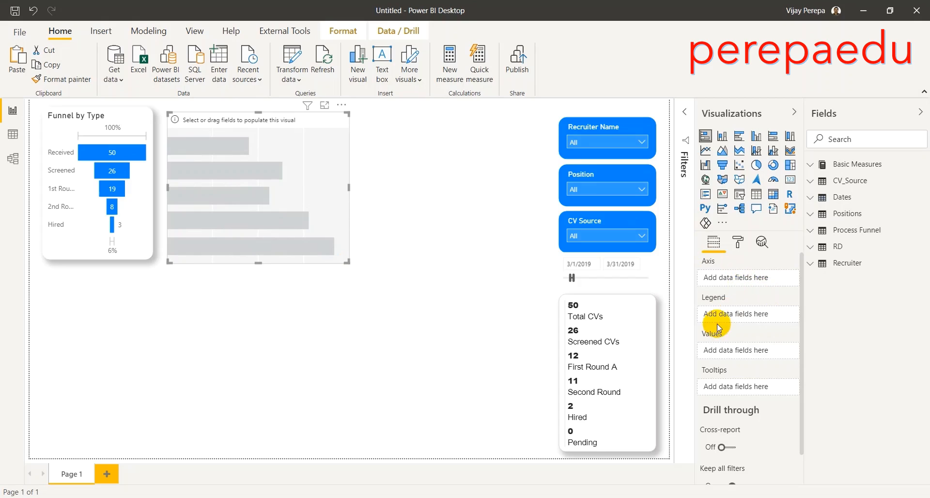
Step: Put the CV Source field on the axis of the stacked bar chart
{"action": "left_click", "coordinate": [809, 265]}
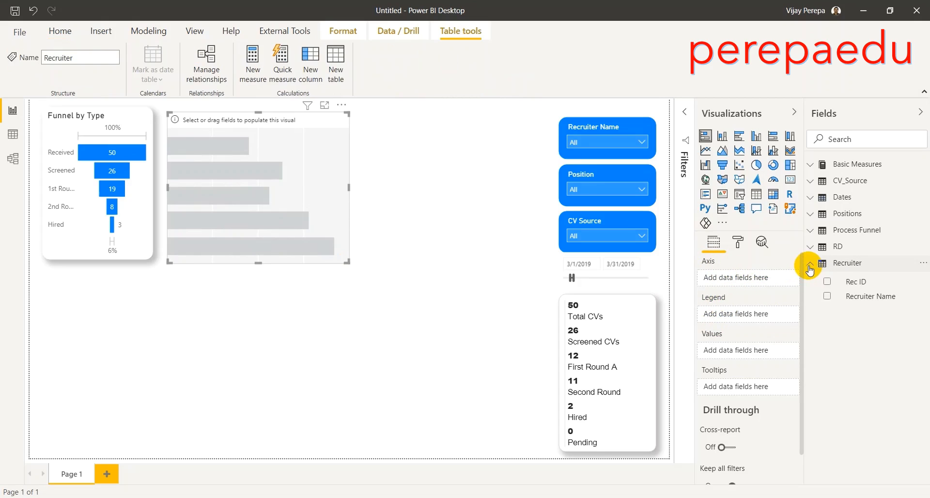
{"action": "left_click", "coordinate": [809, 266]}
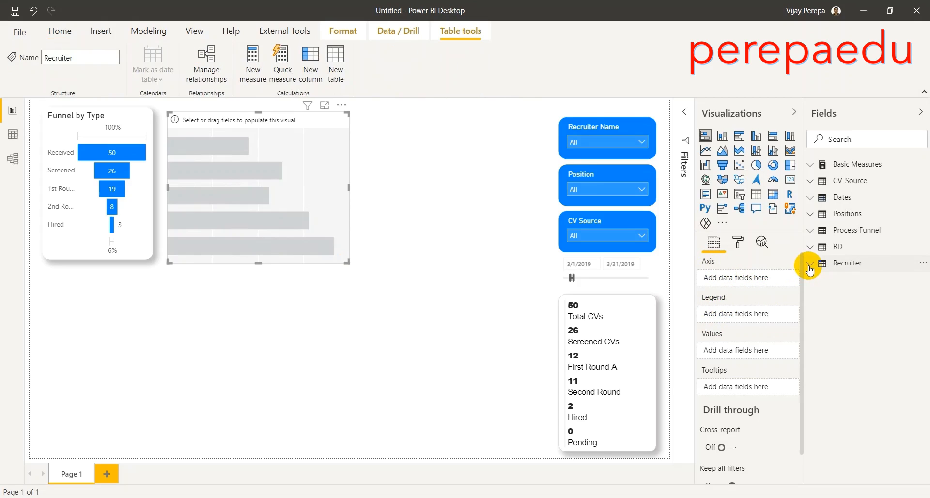
{"action": "left_click", "coordinate": [811, 181]}
{"action": "left_click_drag", "start_coordinate": [861, 199], "coordinate": [755, 275]}
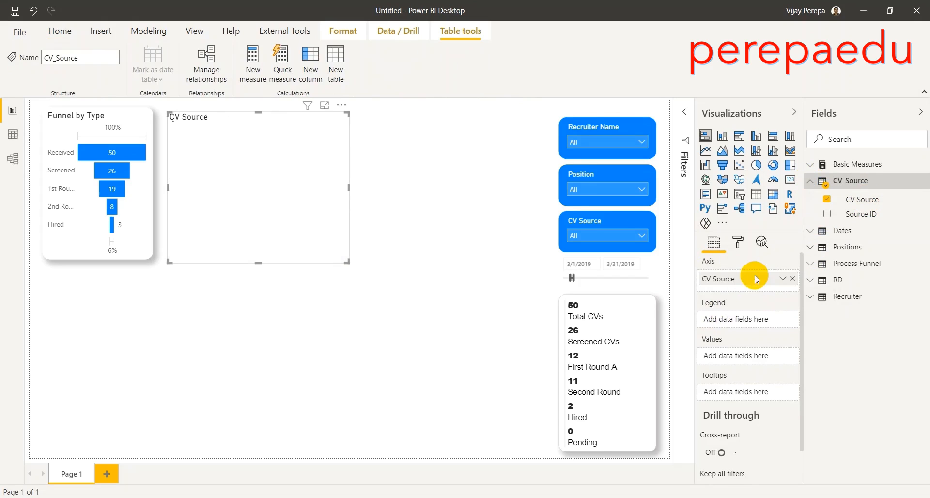
Step: Set Position as the legend and the Total CVs measure as the values of the stacked bar chart
{"action": "left_click", "coordinate": [812, 183]}
{"action": "left_click", "coordinate": [809, 216]}
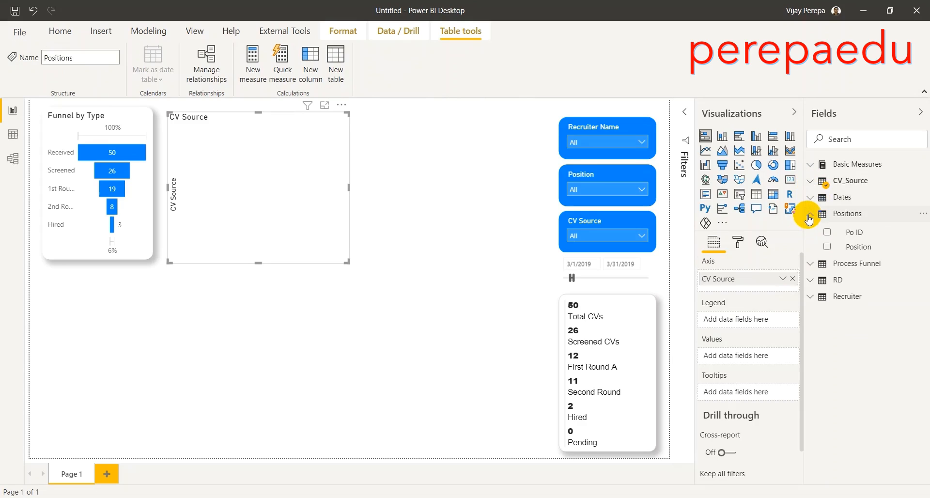
{"action": "left_click_drag", "start_coordinate": [861, 246], "coordinate": [759, 322]}
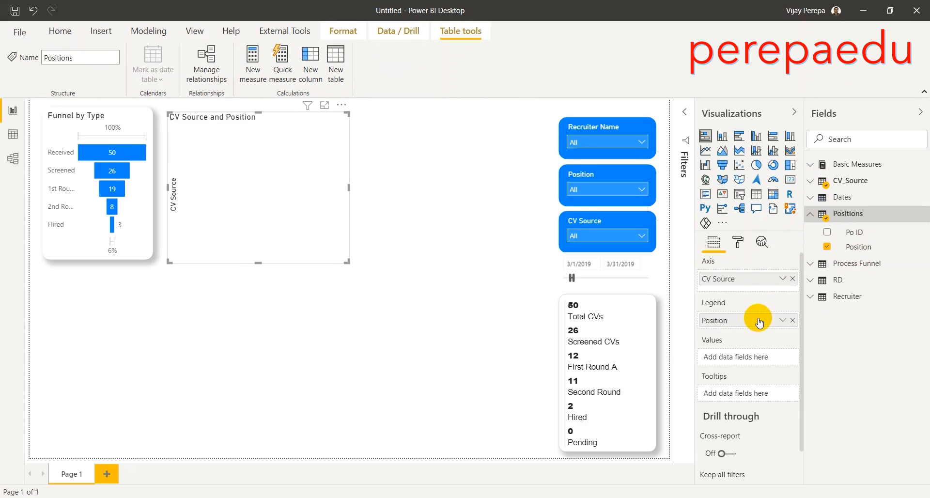
{"action": "left_click", "coordinate": [810, 214]}
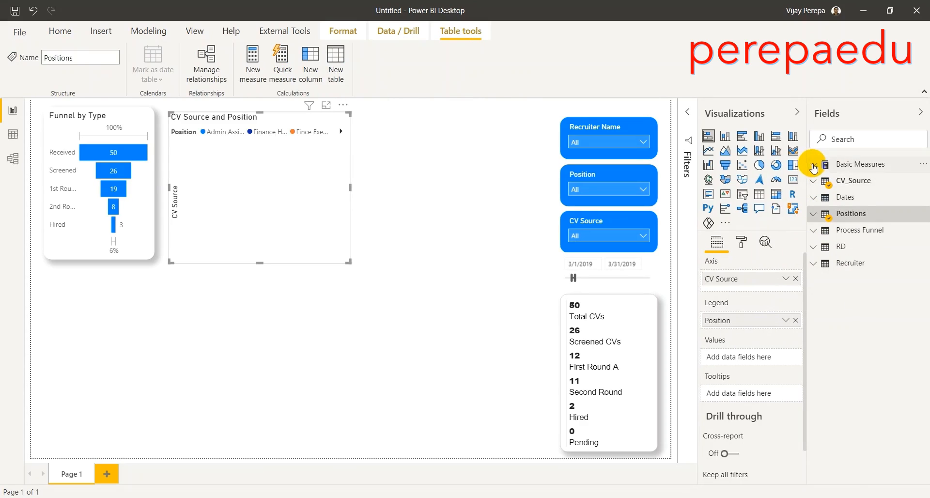
{"action": "left_click", "coordinate": [813, 164]}
{"action": "mouse_move", "coordinate": [870, 292]}
{"action": "left_mouse_down"}
{"action": "mouse_move", "coordinate": [805, 357]}
{"action": "mouse_move", "coordinate": [751, 357]}
{"action": "left_mouse_up"}
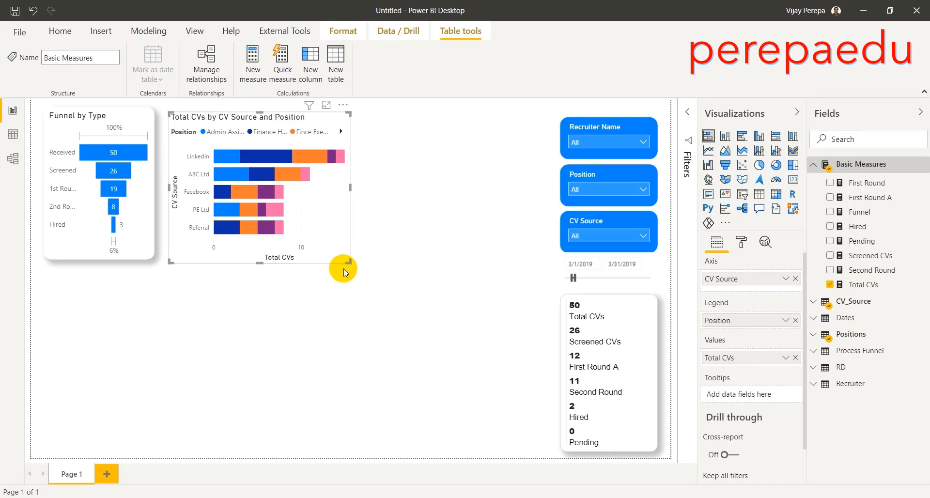
Step: Turn on data labels for the stacked bar chart and widen it so more of the legend fits
{"action": "left_click", "coordinate": [741, 242]}
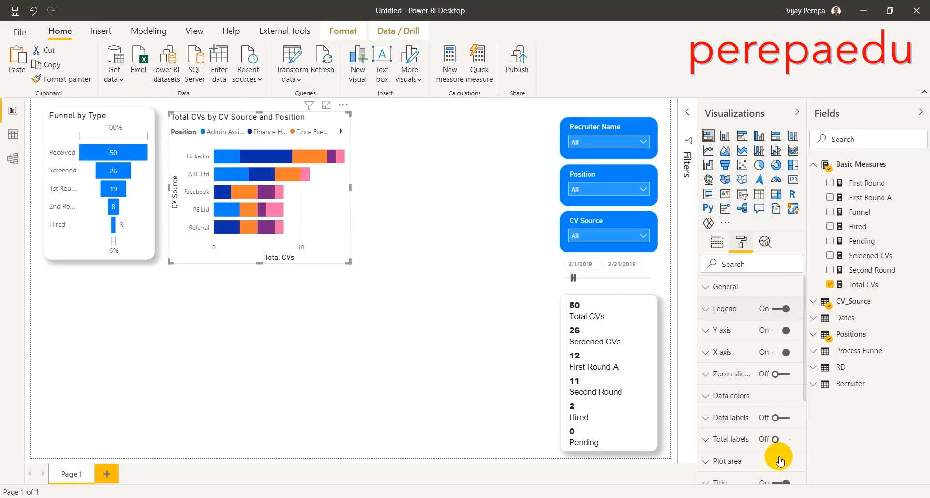
{"action": "left_click", "coordinate": [783, 418]}
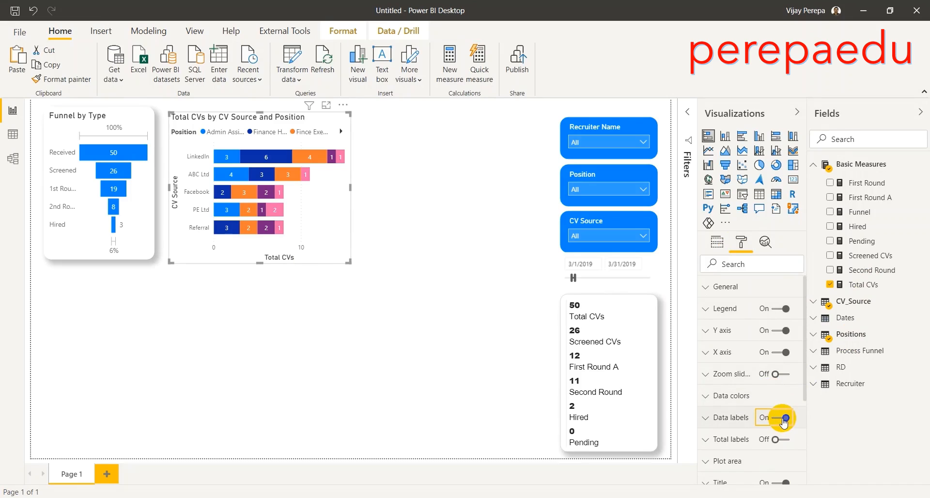
{"action": "left_click_drag", "start_coordinate": [349, 262], "coordinate": [413, 259]}
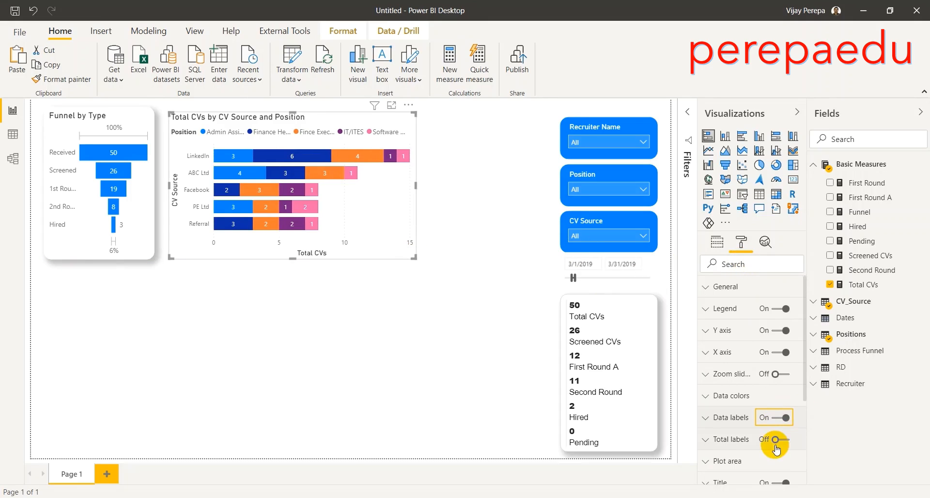
Step: Give the stacked bar chart a shadow and a white border with a 14 px corner radius
{"action": "left_click_drag", "start_coordinate": [805, 386], "coordinate": [802, 430]}
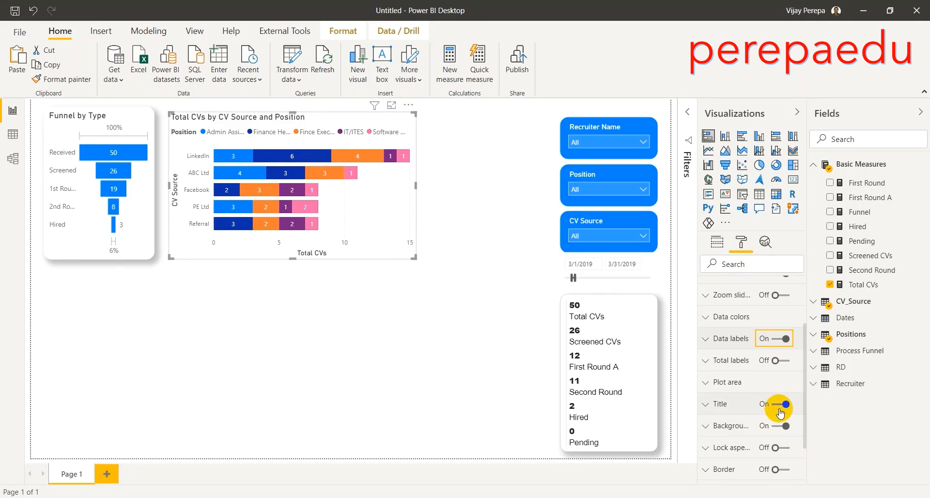
{"action": "scroll", "coordinate": [775, 422], "scroll_direction": "down", "scroll_amount": 2}
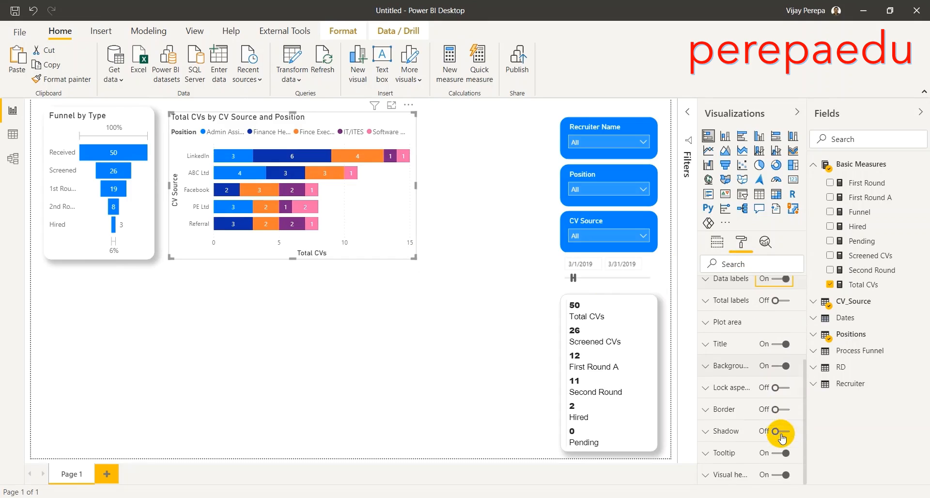
{"action": "left_click", "coordinate": [785, 409]}
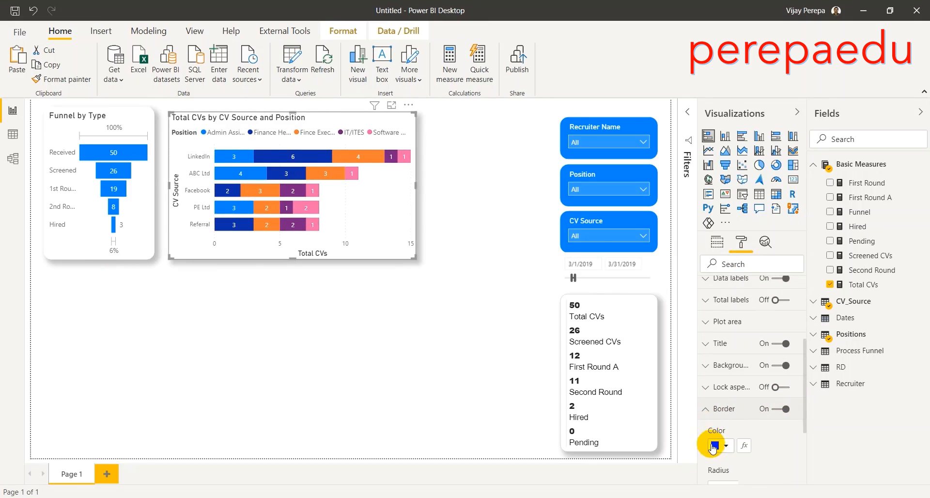
{"action": "left_click", "coordinate": [714, 445]}
{"action": "left_click", "coordinate": [707, 326]}
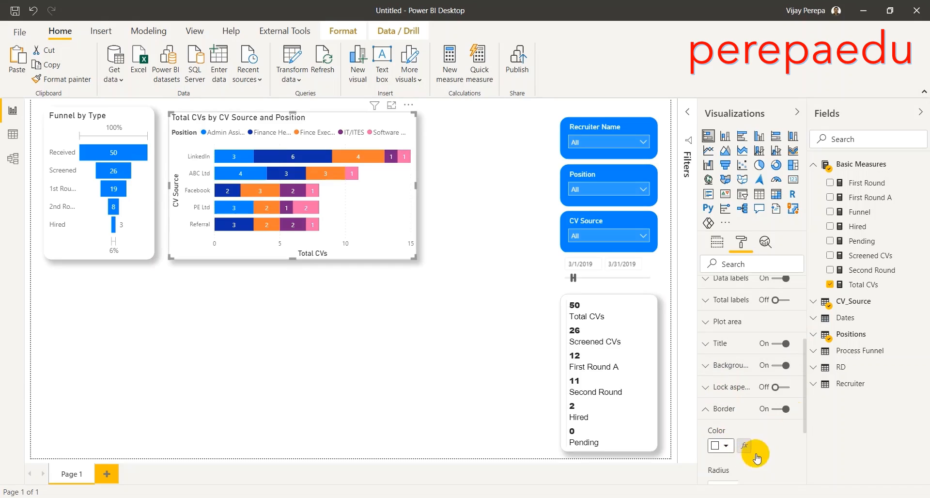
{"action": "scroll", "coordinate": [799, 407], "scroll_direction": "down", "scroll_amount": 2}
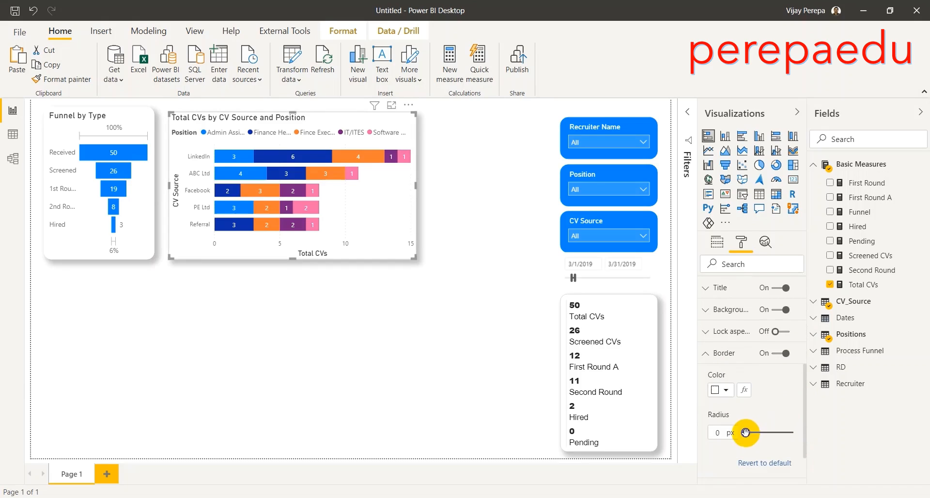
{"action": "left_click_drag", "start_coordinate": [745, 432], "coordinate": [769, 432]}
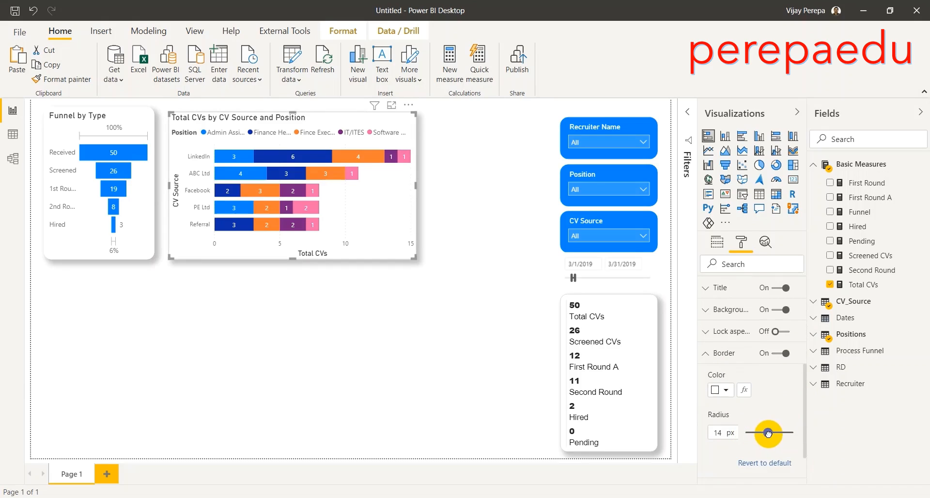
{"action": "left_click", "coordinate": [708, 357]}
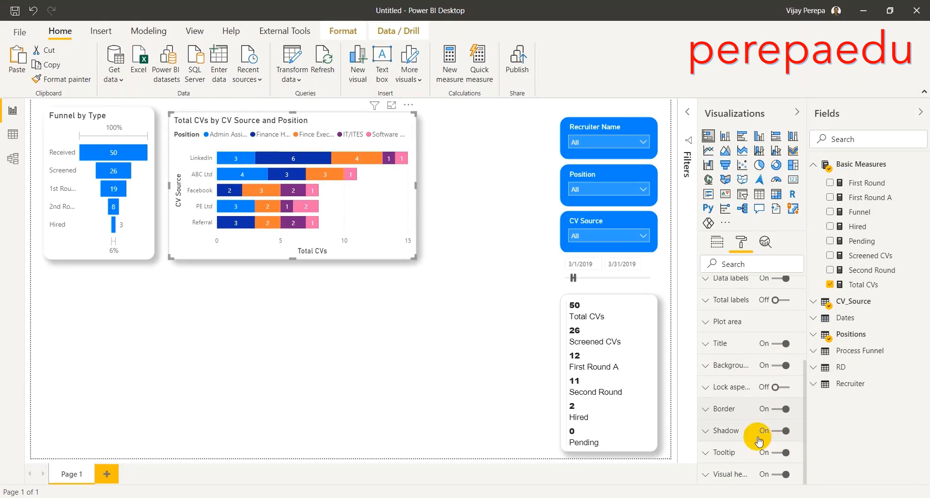
{"action": "left_click", "coordinate": [319, 332]}
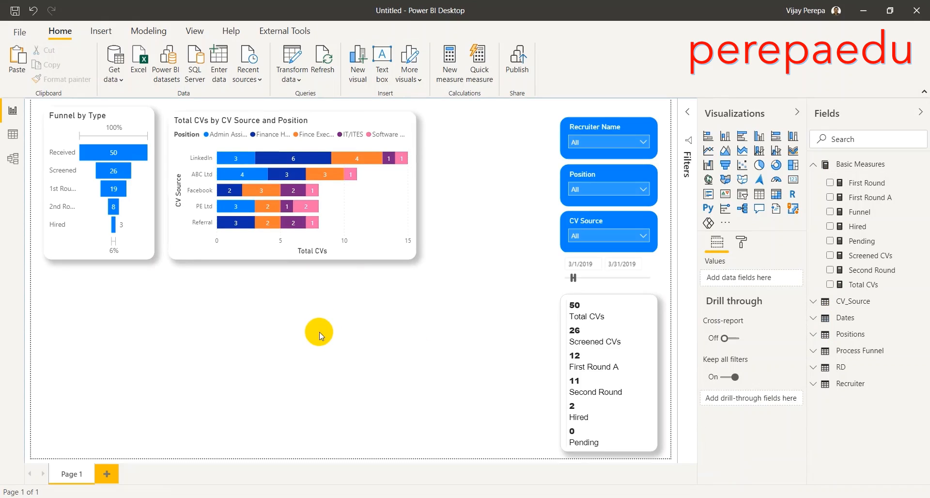
Step: Extend the stacked bar chart slightly upward so its upper edge lines up with the funnel chart
{"action": "left_click", "coordinate": [306, 118]}
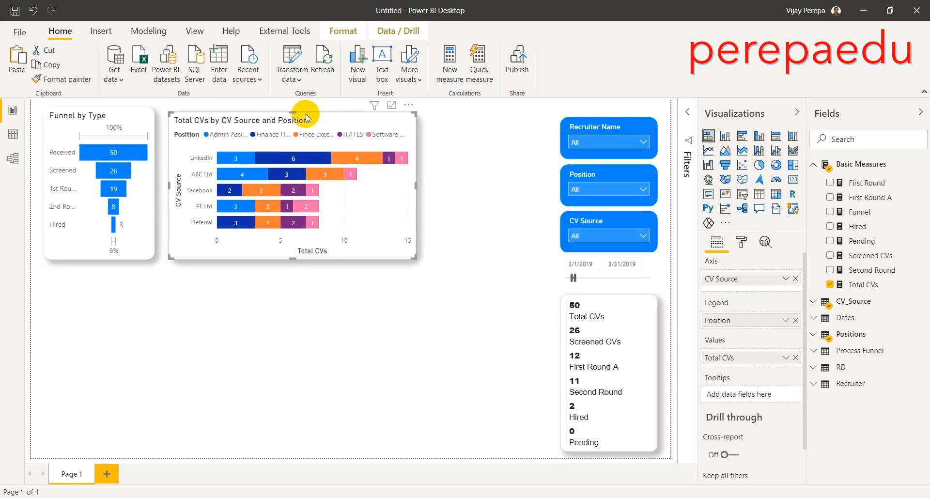
{"action": "left_click_drag", "start_coordinate": [306, 118], "coordinate": [290, 99]}
{"action": "left_click", "coordinate": [361, 345]}
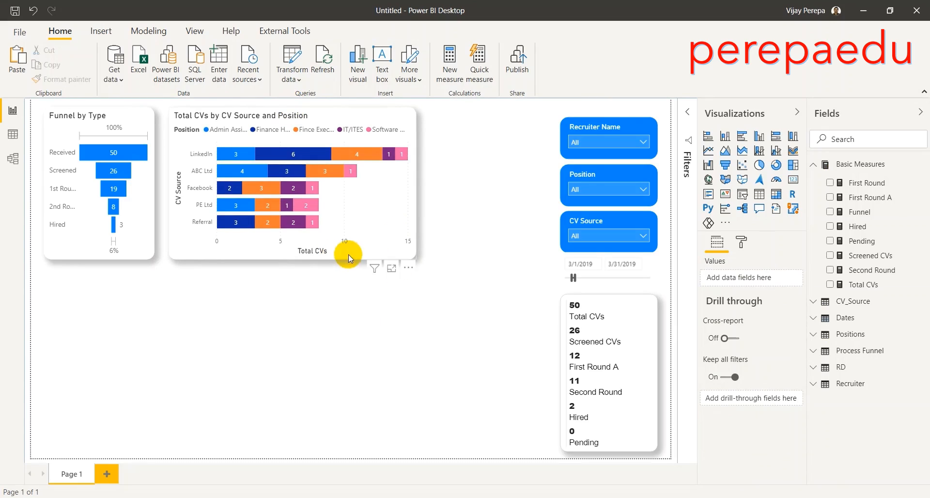
Step: Hide the X-axis values of the stacked bar chart
{"action": "left_click", "coordinate": [359, 211]}
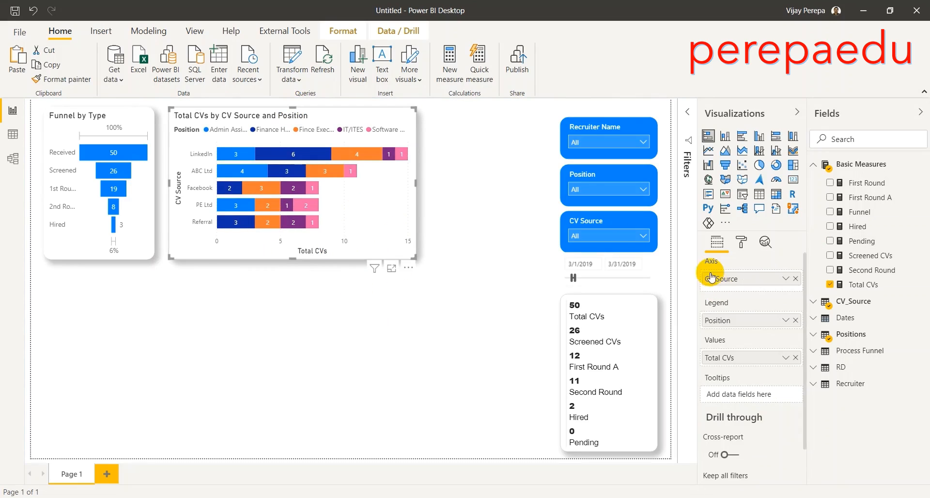
{"action": "left_click", "coordinate": [749, 246]}
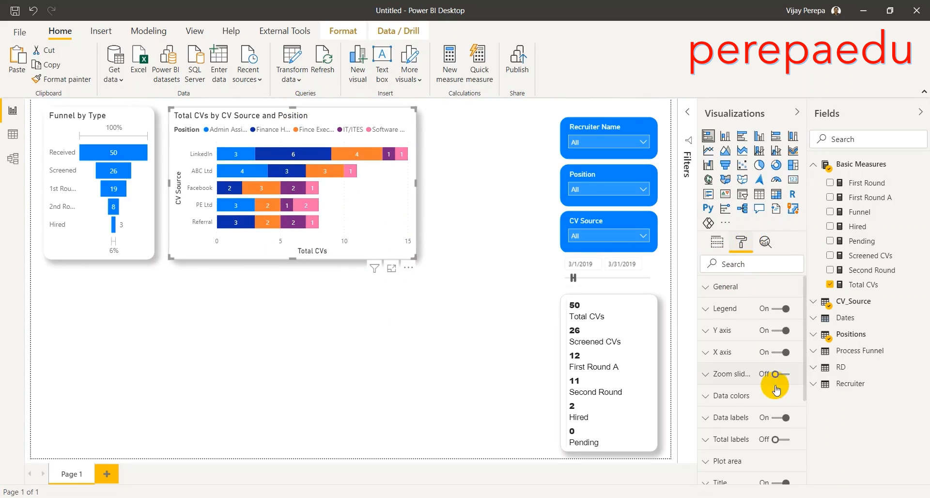
{"action": "left_click", "coordinate": [776, 353]}
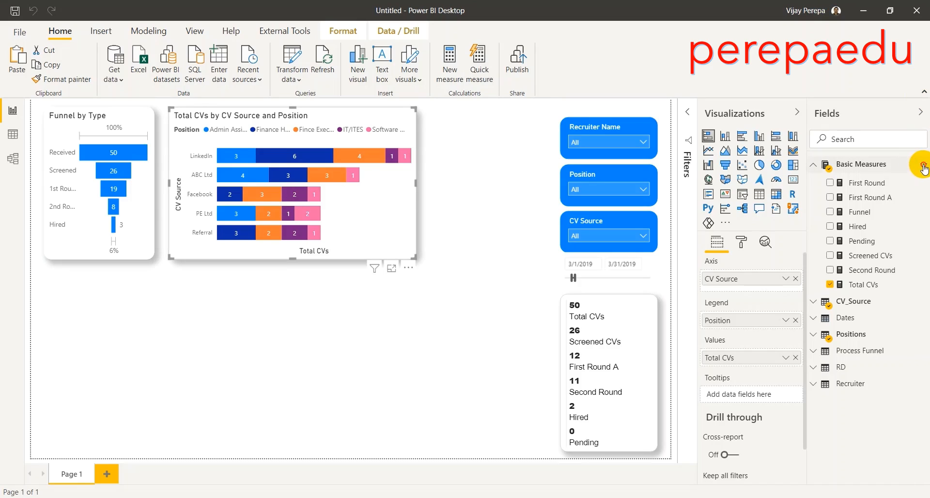
Step: Create the measure Qualified = DIVIDE([Screened CVs],[Total CVs],0) in the Basic Measures table
{"action": "left_click", "coordinate": [924, 166]}
{"action": "left_click", "coordinate": [912, 179]}
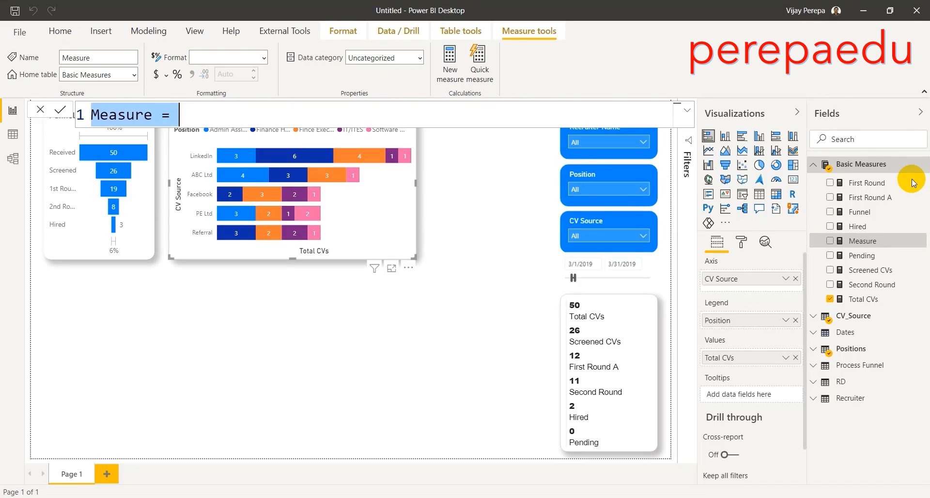
{"action": "type", "text": "Qualiti"}
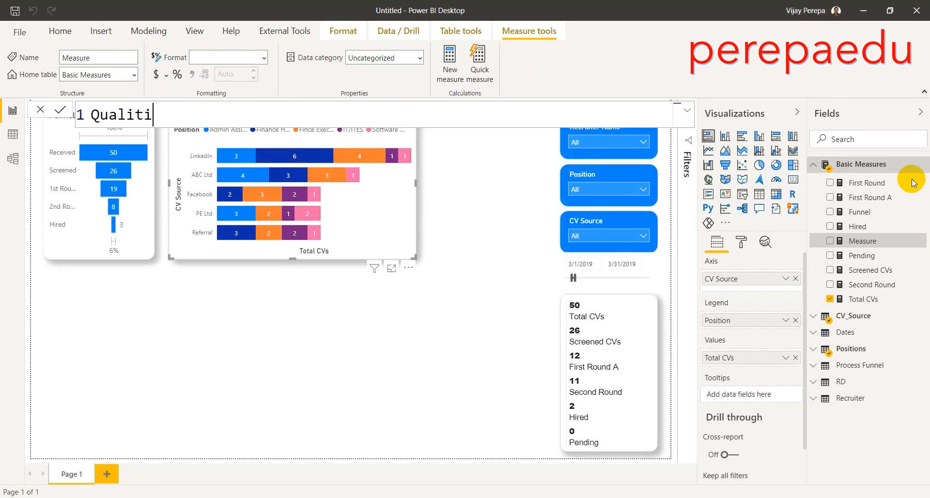
{"action": "key", "text": "BackSpace"}
{"action": "key", "text": "BackSpace"}
{"action": "key", "text": "BackSpace"}
{"action": "type", "text": "fi"}
{"action": "key", "text": "BackSpace"}
{"action": "key", "text": "BackSpace"}
{"action": "type", "text": "ofie"}
{"action": "key", "text": "BackSpace"}
{"action": "key", "text": "BackSpace"}
{"action": "key", "text": "BackSpace"}
{"action": "key", "text": "BackSpace"}
{"action": "type", "text": "ified = DIVIDE("}
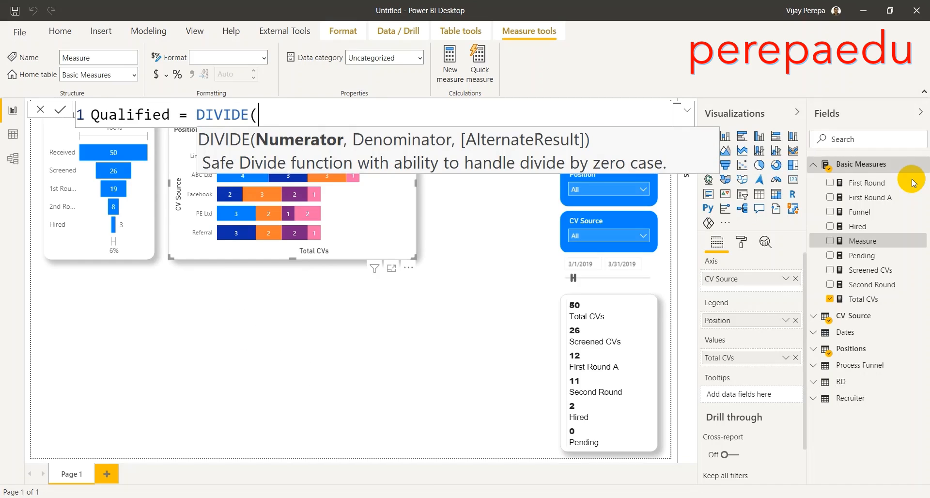
{"action": "type", "text": "sc"}
{"action": "key", "text": "Tab"}
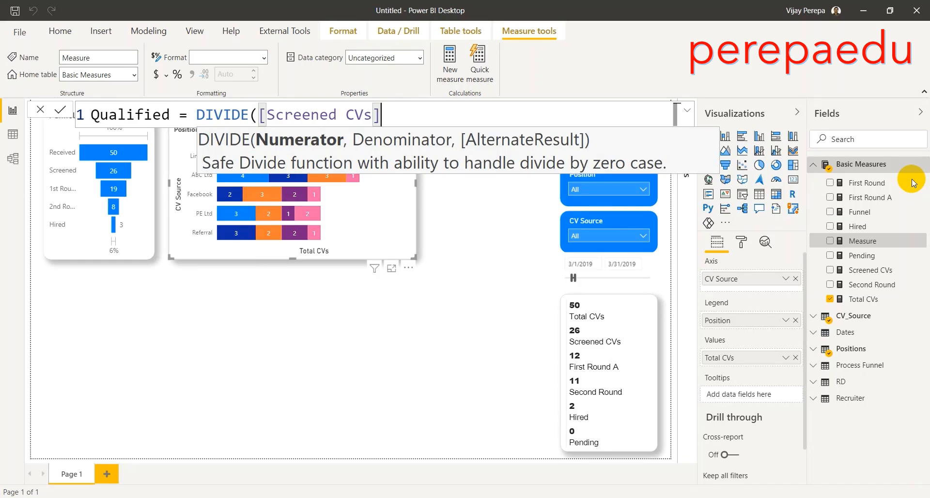
{"action": "type", "text": ",tot"}
{"action": "key", "text": "Tab"}
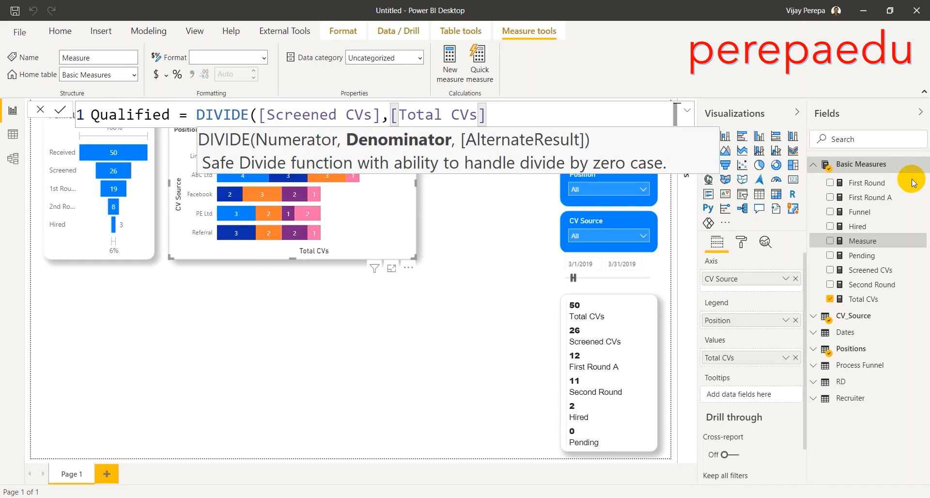
{"action": "type", "text": ",0)"}
{"action": "key", "text": "Return"}
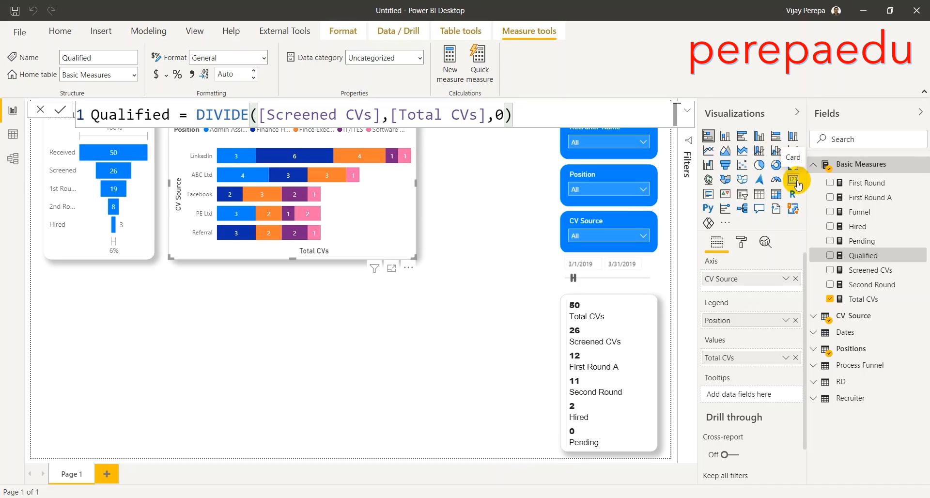
Step: Add a card visual to an empty area of the page showing the Qualified measure
{"action": "left_click", "coordinate": [429, 297]}
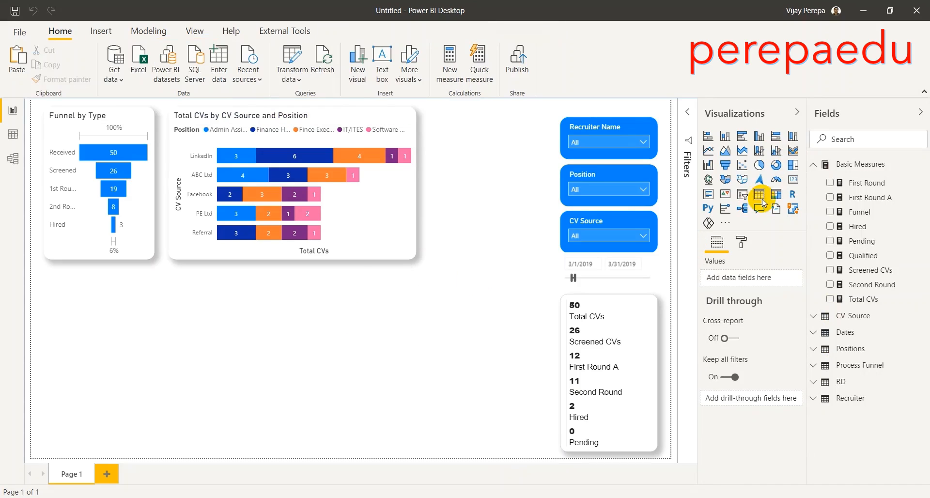
{"action": "left_click", "coordinate": [789, 182]}
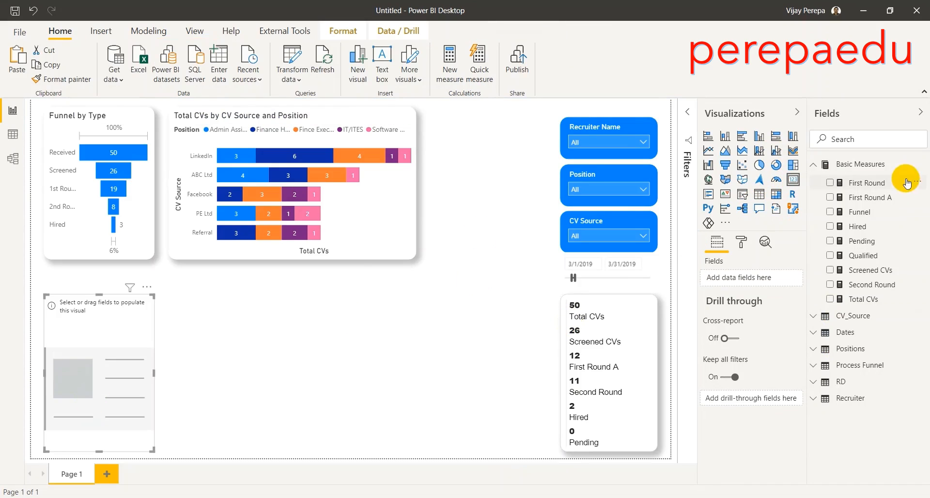
{"action": "left_click_drag", "start_coordinate": [863, 256], "coordinate": [91, 406]}
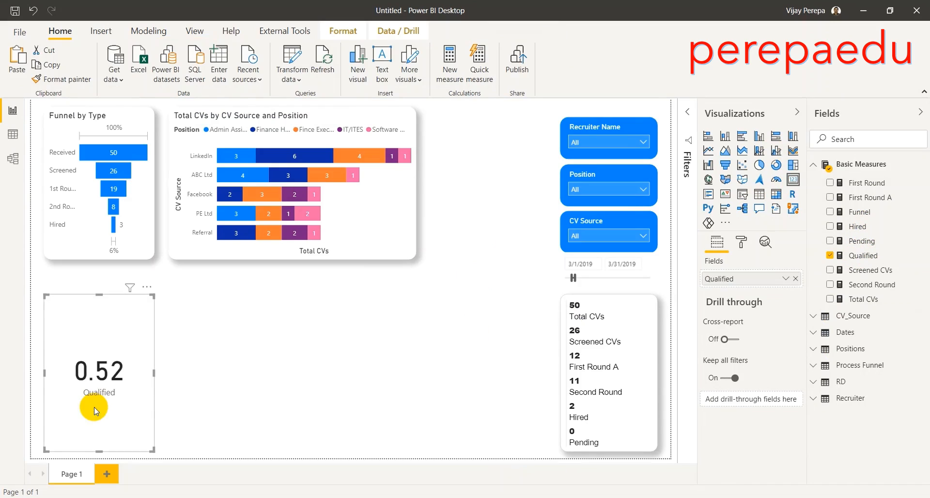
Step: Format the Qualified measure as a percentage with 0 decimal places and shrink its card to a compact, nearly square size
{"action": "left_click", "coordinate": [865, 255]}
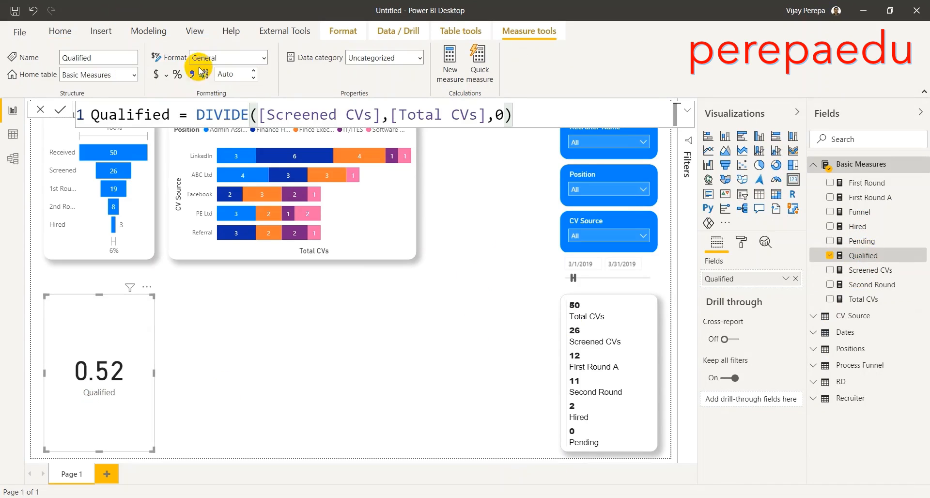
{"action": "left_click", "coordinate": [175, 75]}
{"action": "left_click", "coordinate": [254, 77]}
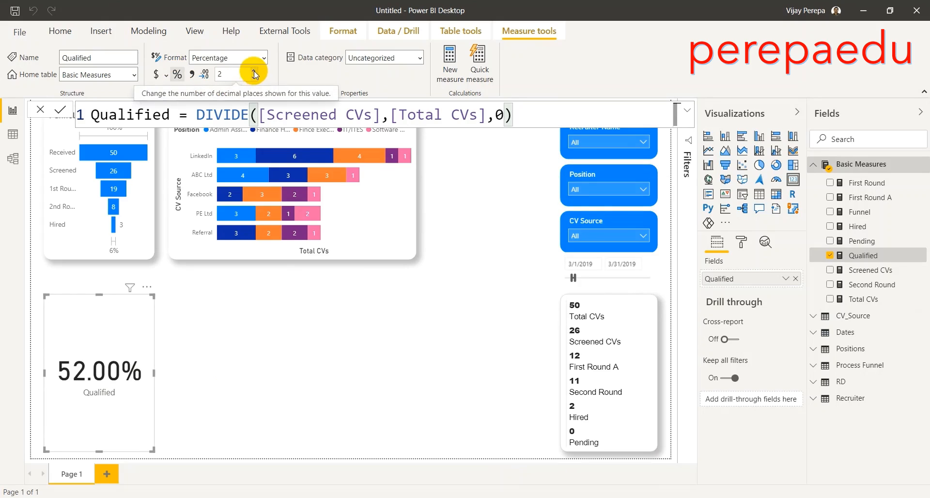
{"action": "left_click", "coordinate": [253, 78]}
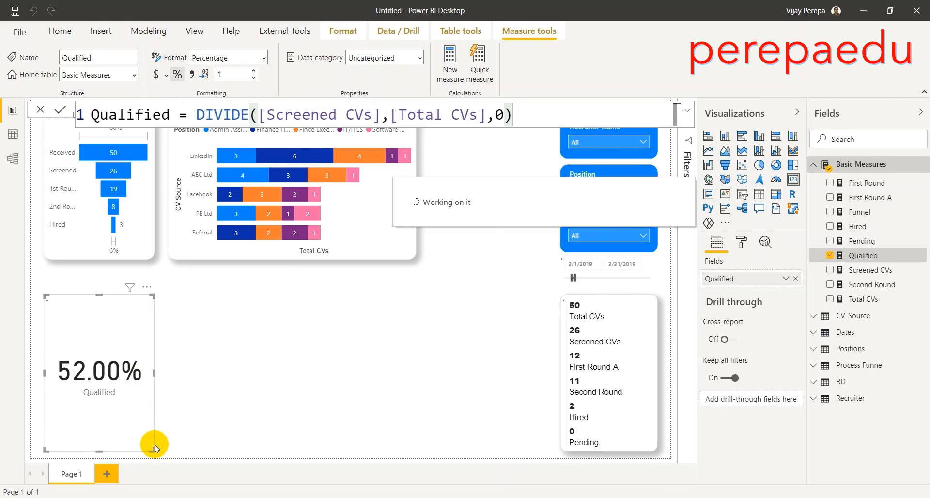
{"action": "left_click_drag", "start_coordinate": [152, 449], "coordinate": [142, 403]}
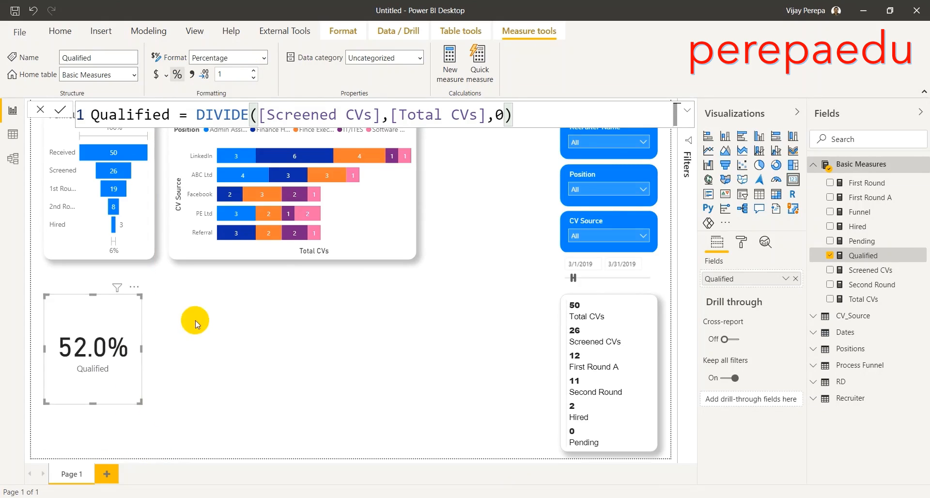
{"action": "left_click", "coordinate": [254, 78]}
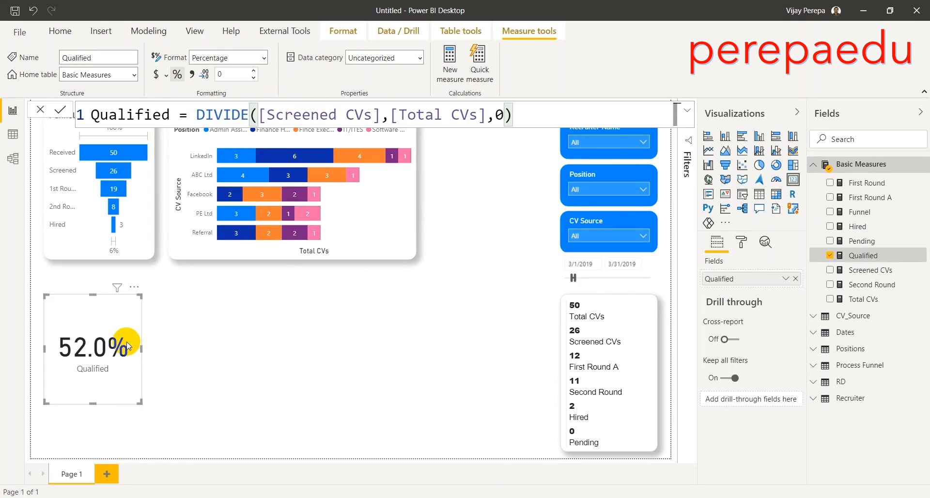
{"action": "left_click_drag", "start_coordinate": [141, 407], "coordinate": [132, 381]}
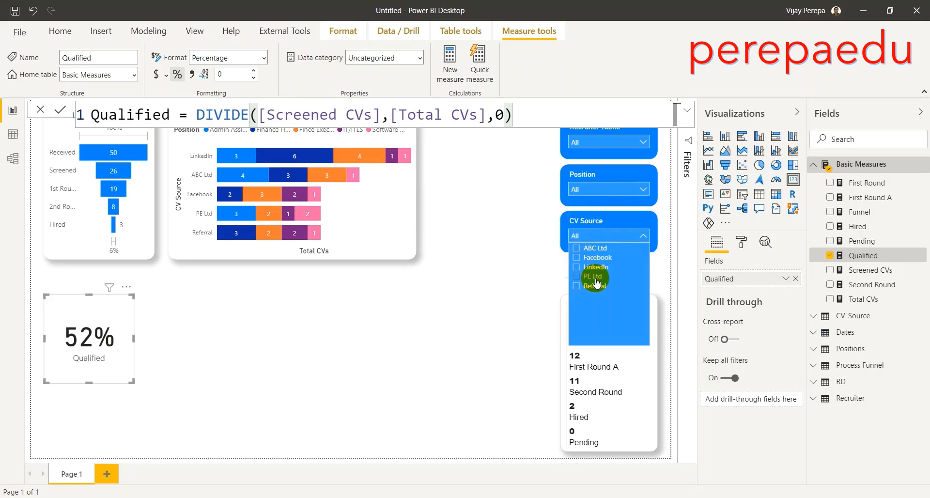
Step: Check the Qualified card with the CV Source slicer set to Referral and clear that selection
{"action": "left_click", "coordinate": [599, 288]}
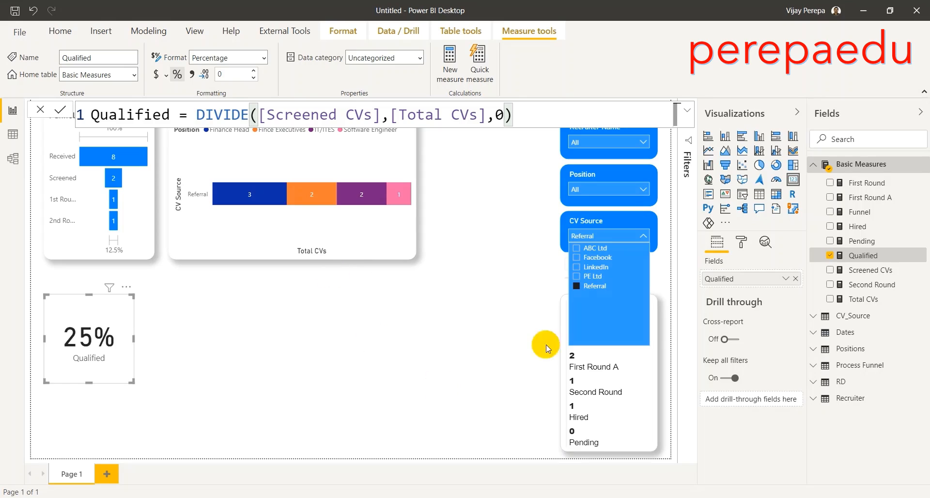
{"action": "left_click", "coordinate": [599, 286]}
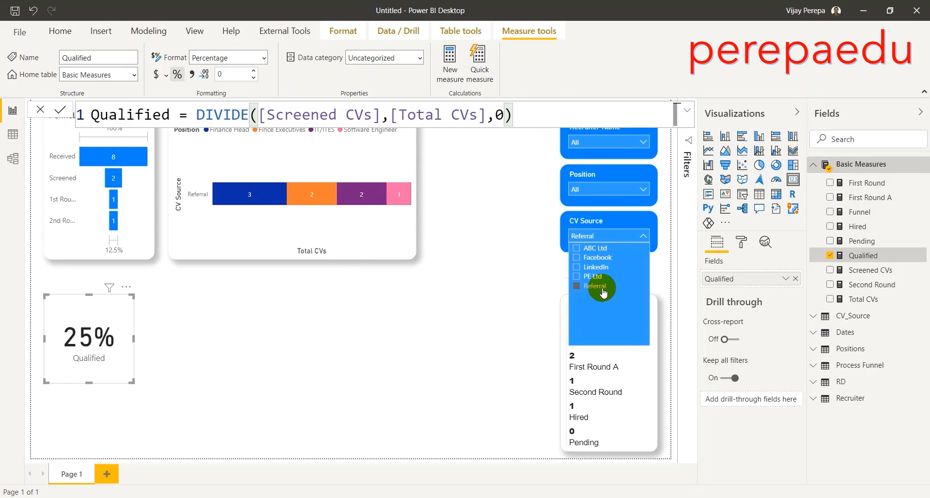
{"action": "left_click", "coordinate": [562, 249]}
Step: Filter the page by each recruiter in turn with the Recruiter Name slicer, leaving the first recruiter in the list selected
{"action": "left_click", "coordinate": [608, 145]}
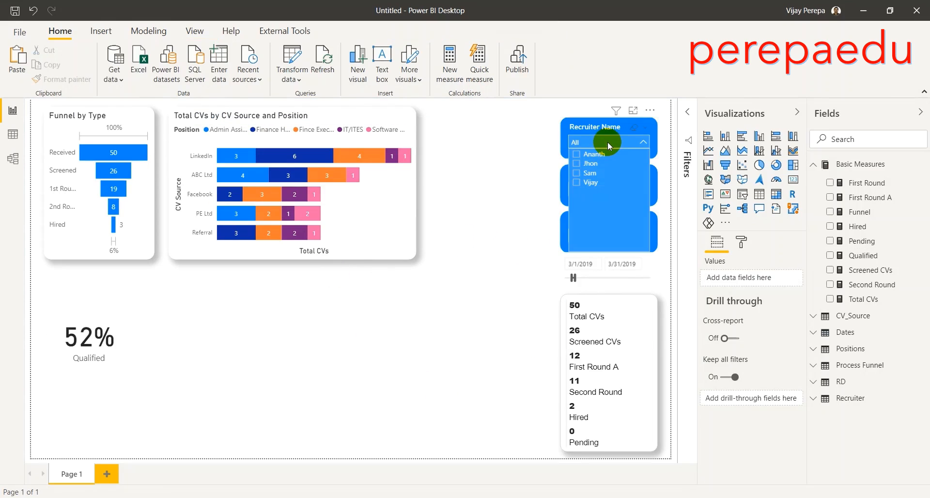
{"action": "left_click", "coordinate": [591, 183]}
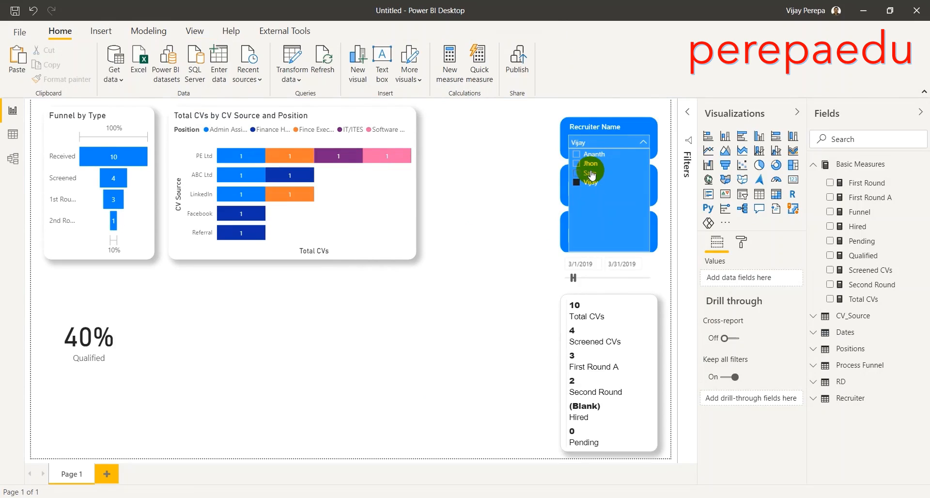
{"action": "left_click", "coordinate": [589, 173]}
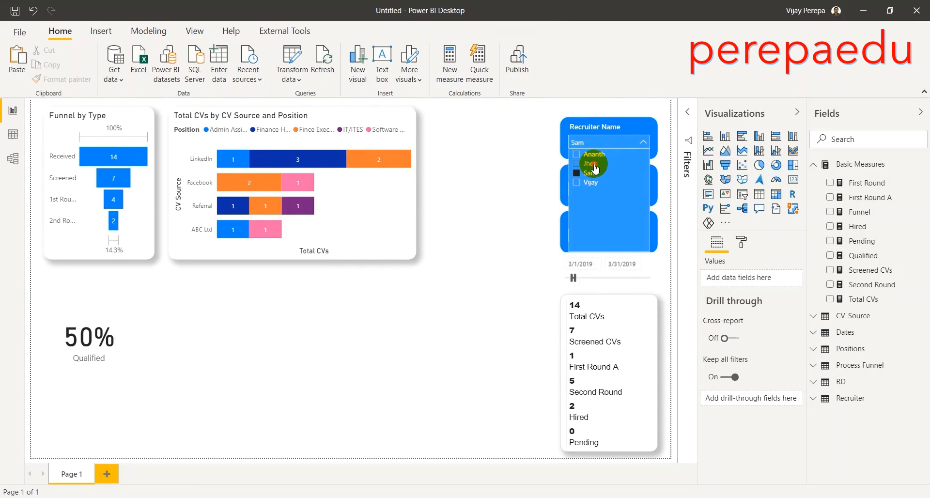
{"action": "left_click", "coordinate": [592, 164]}
{"action": "left_click", "coordinate": [595, 155]}
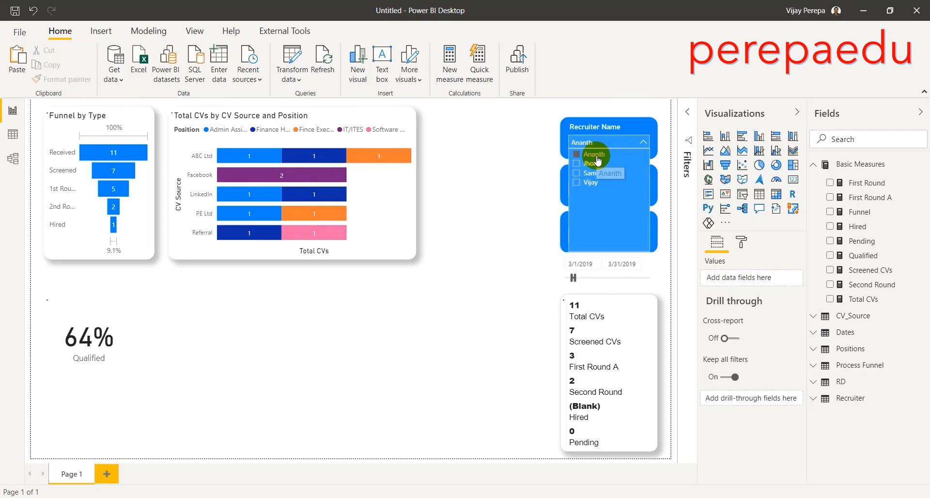
{"action": "left_click", "coordinate": [458, 325]}
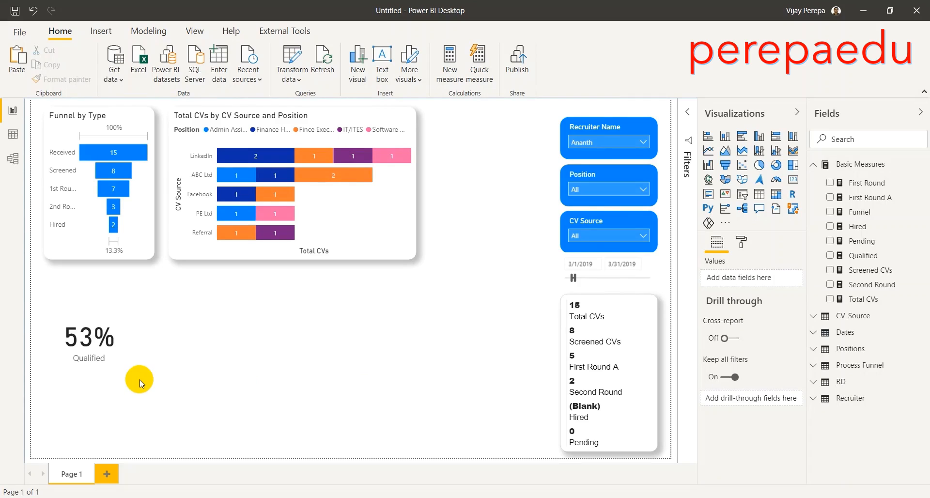
Step: Check the visuals with the Position slicer set to Finance Head and Admin Assistant, and clear the Position selection
{"action": "mouse_move", "coordinate": [616, 289]}
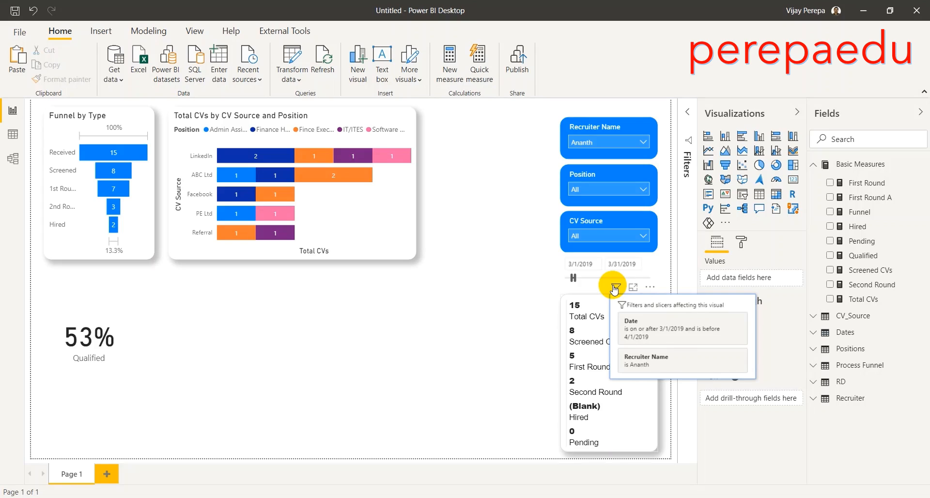
{"action": "left_click", "coordinate": [607, 189]}
{"action": "left_click", "coordinate": [595, 211]}
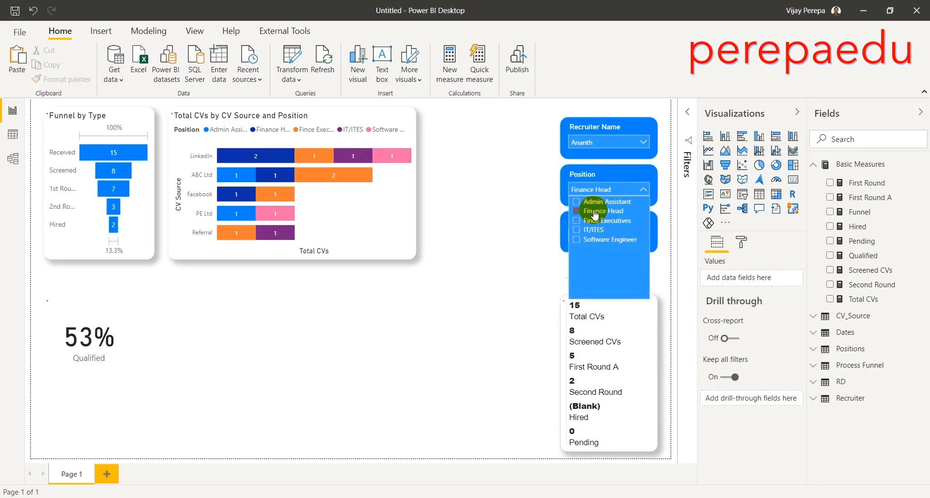
{"action": "left_click", "coordinate": [608, 203]}
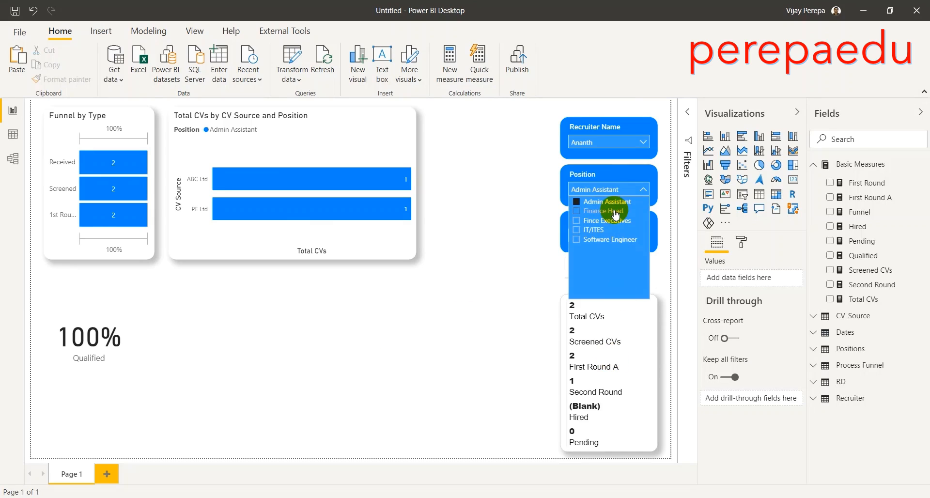
{"action": "left_click", "coordinate": [611, 201]}
{"action": "left_click", "coordinate": [365, 339]}
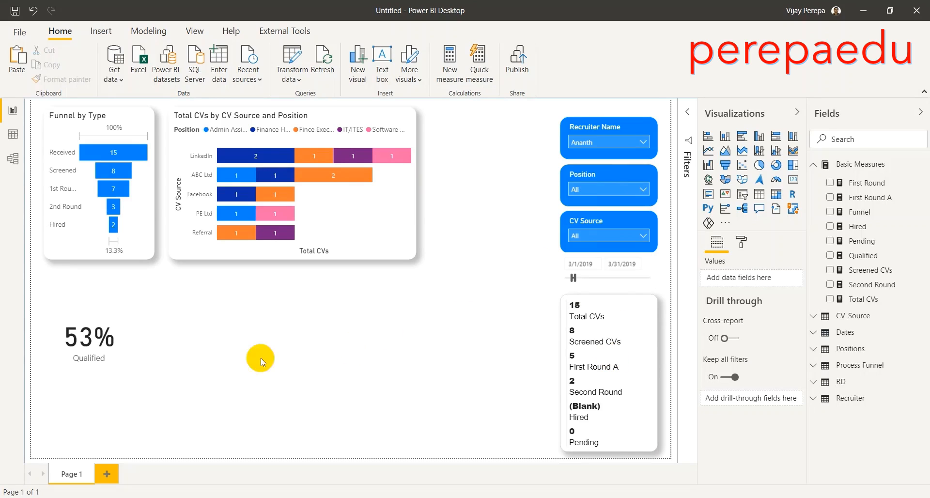
Step: Shrink the Qualified card and move it directly below the funnel chart
{"action": "left_click", "coordinate": [115, 376]}
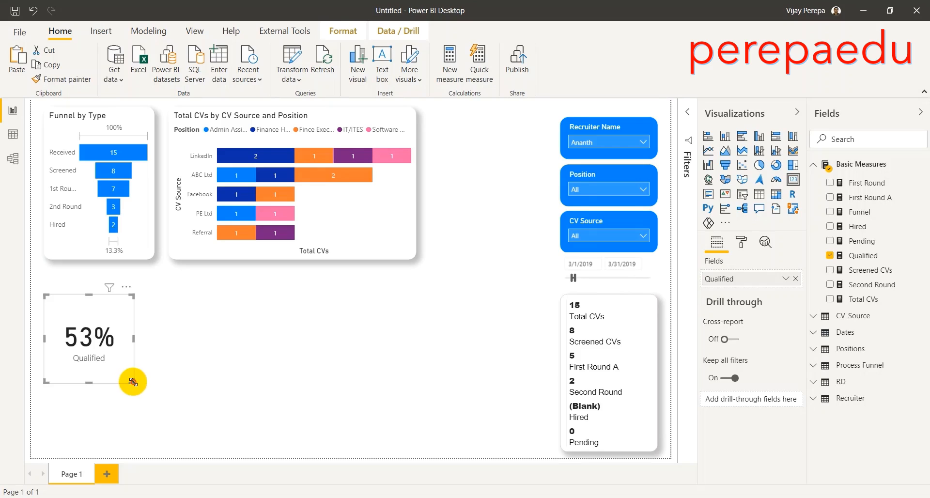
{"action": "left_click_drag", "start_coordinate": [131, 381], "coordinate": [119, 332]}
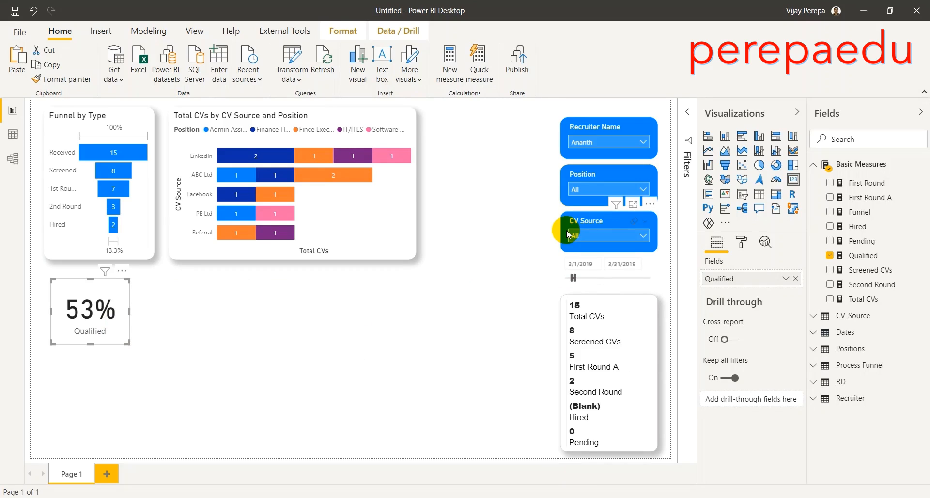
Step: Search the AppSource visuals for paypal and import the Circle KPI Gauge visual into the report
{"action": "left_click", "coordinate": [727, 225]}
{"action": "left_click", "coordinate": [770, 233]}
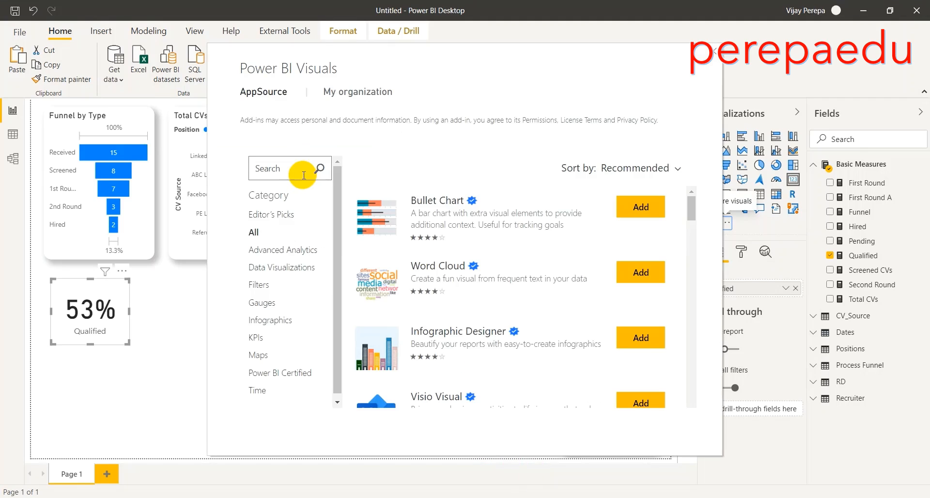
{"action": "type", "text": "paypal"}
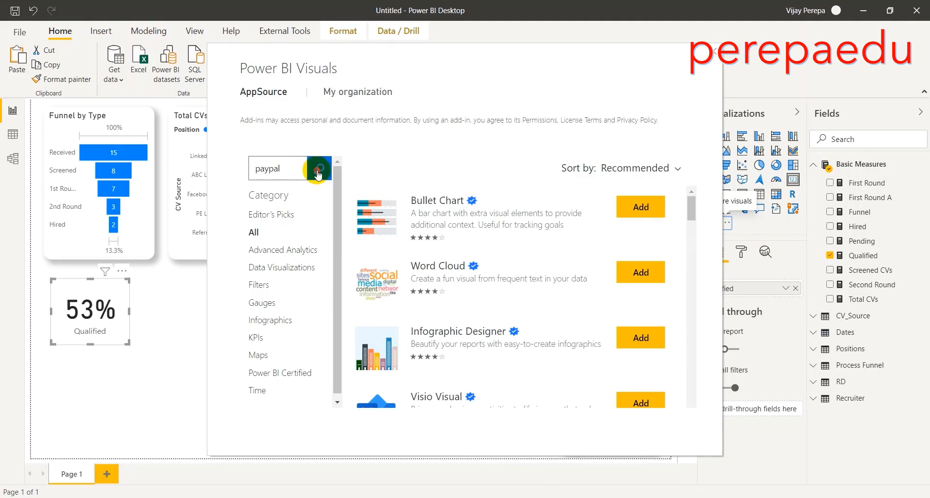
{"action": "left_click", "coordinate": [318, 168]}
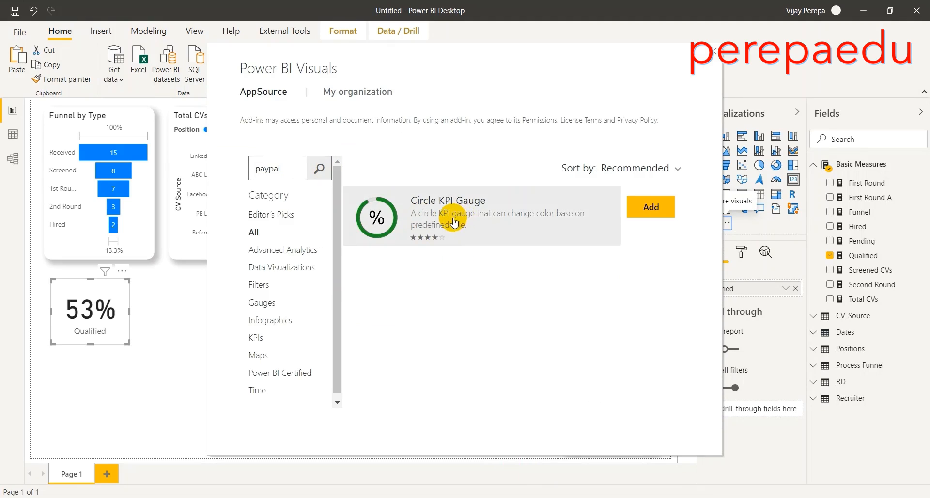
{"action": "left_click", "coordinate": [655, 214]}
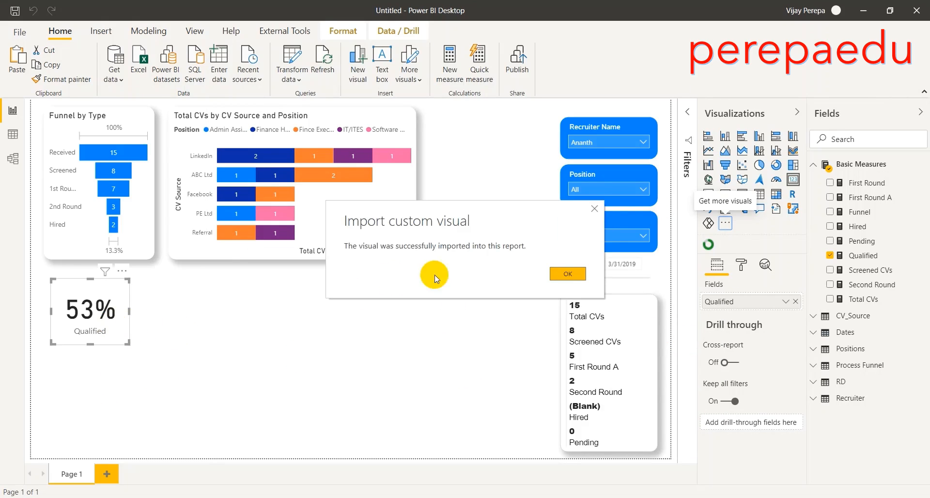
{"action": "left_click", "coordinate": [567, 273]}
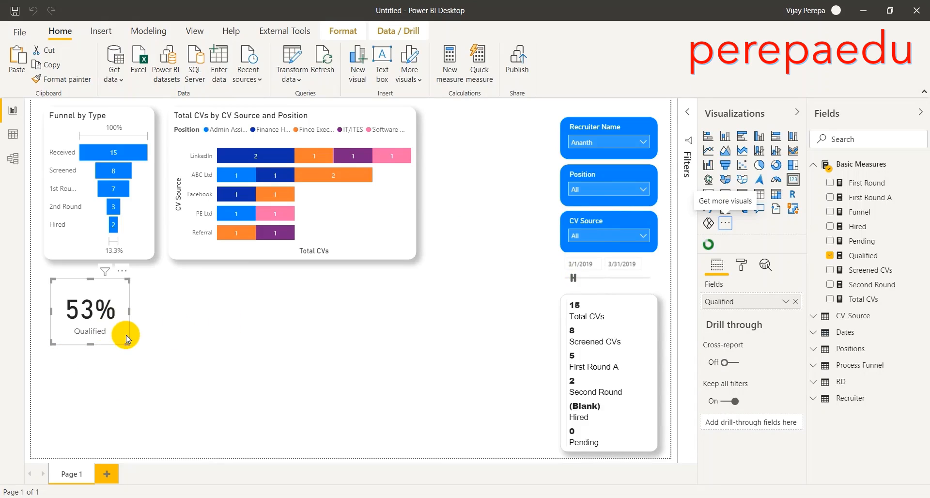
Step: Convert the Qualified card to the imported PayPal KPI donut chart and place it, slightly resized, beside the stacked bar chart's upper right corner
{"action": "left_click", "coordinate": [709, 246]}
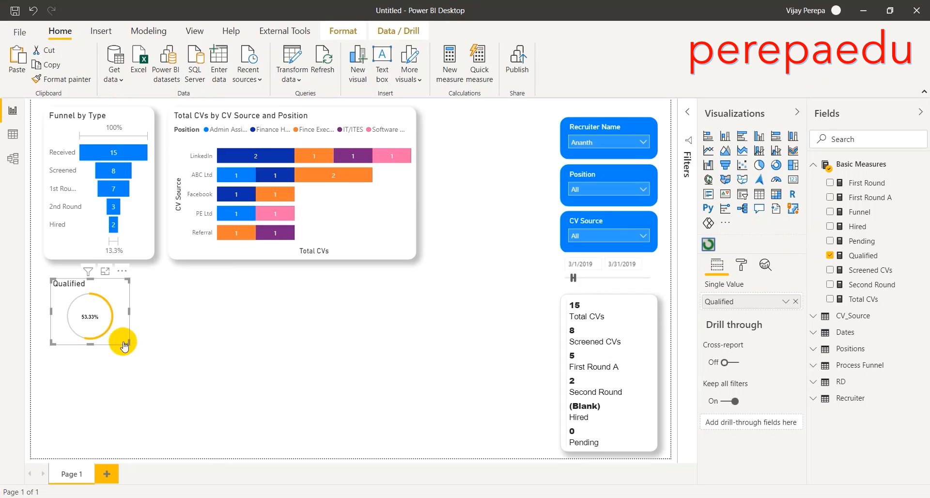
{"action": "left_click_drag", "start_coordinate": [127, 343], "coordinate": [130, 345]}
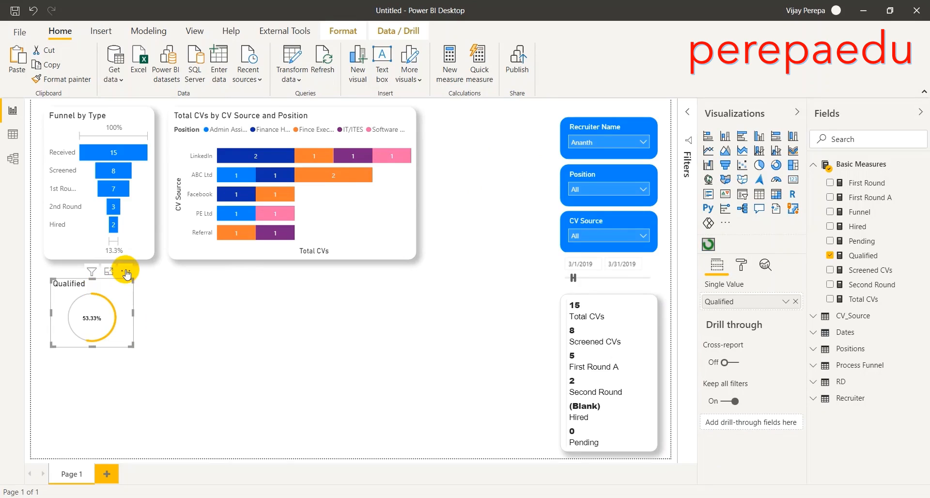
{"action": "left_click_drag", "start_coordinate": [126, 270], "coordinate": [497, 99]}
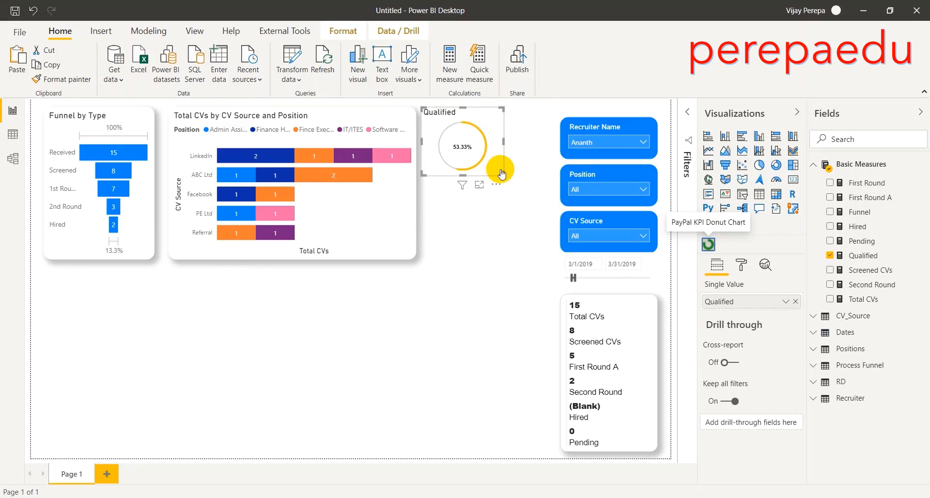
{"action": "left_click_drag", "start_coordinate": [500, 174], "coordinate": [496, 170]}
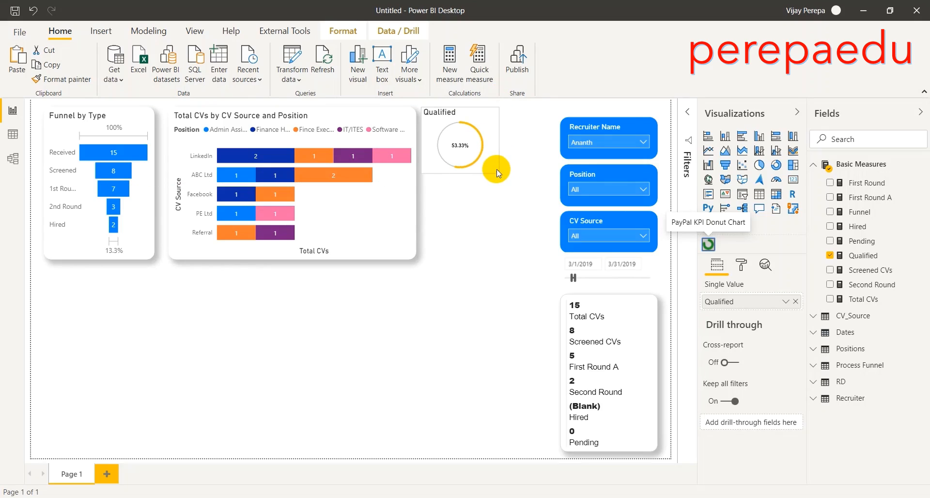
Step: Set the font size in the Qualified donut chart's circle properties to 40
{"action": "left_click", "coordinate": [741, 264]}
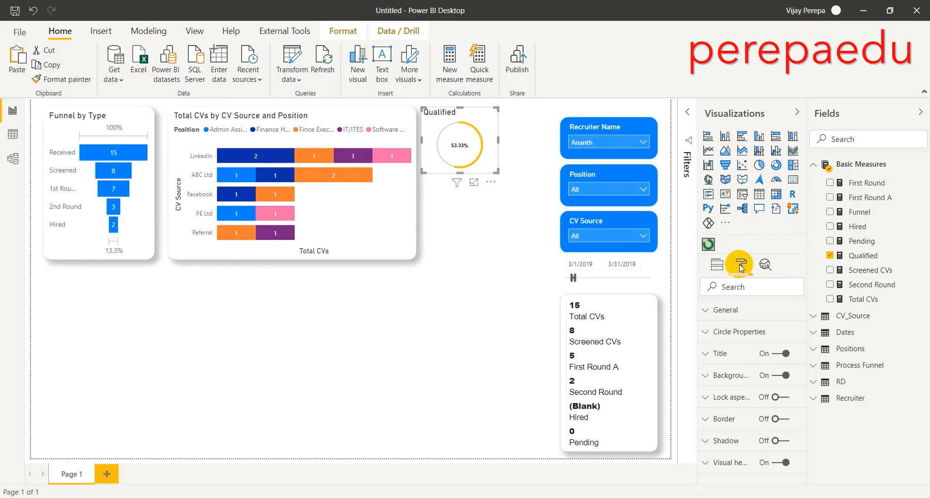
{"action": "left_click", "coordinate": [732, 332]}
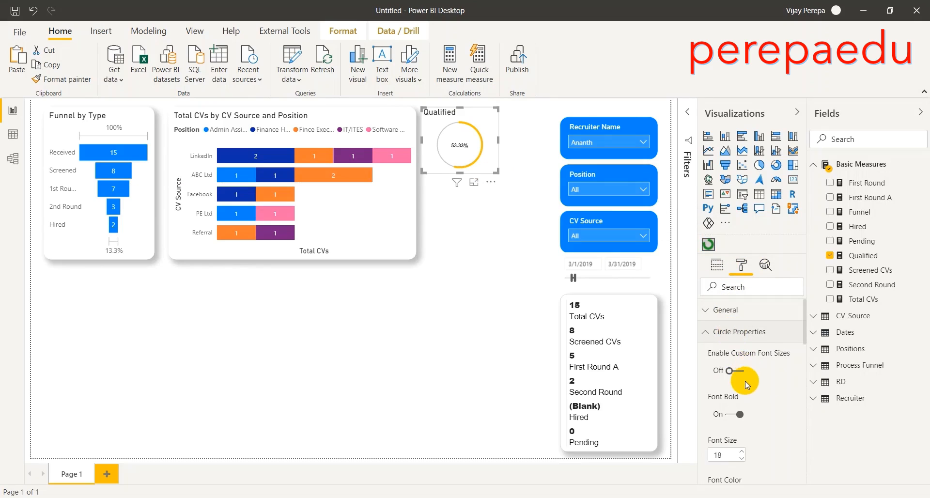
{"action": "scroll", "coordinate": [775, 383], "scroll_direction": "down", "scroll_amount": 3}
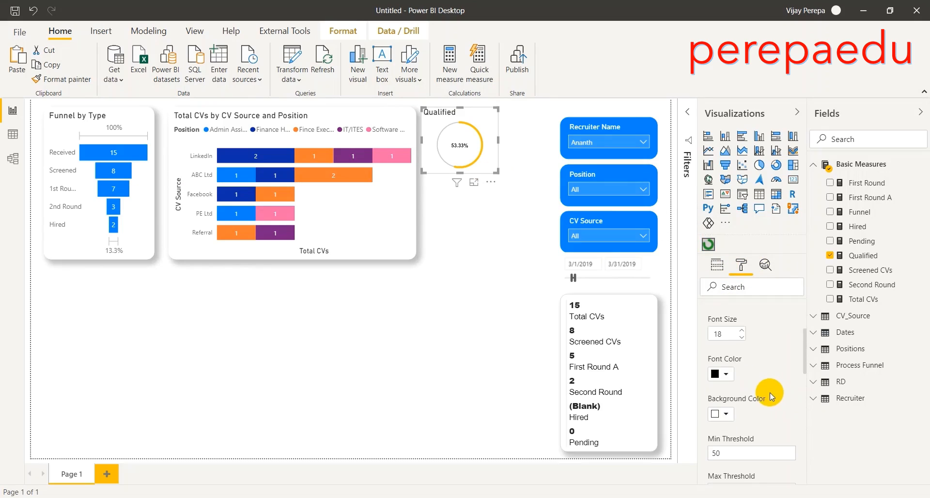
{"action": "double_click", "coordinate": [722, 334]}
{"action": "type", "text": "40"}
{"action": "left_click", "coordinate": [488, 294]}
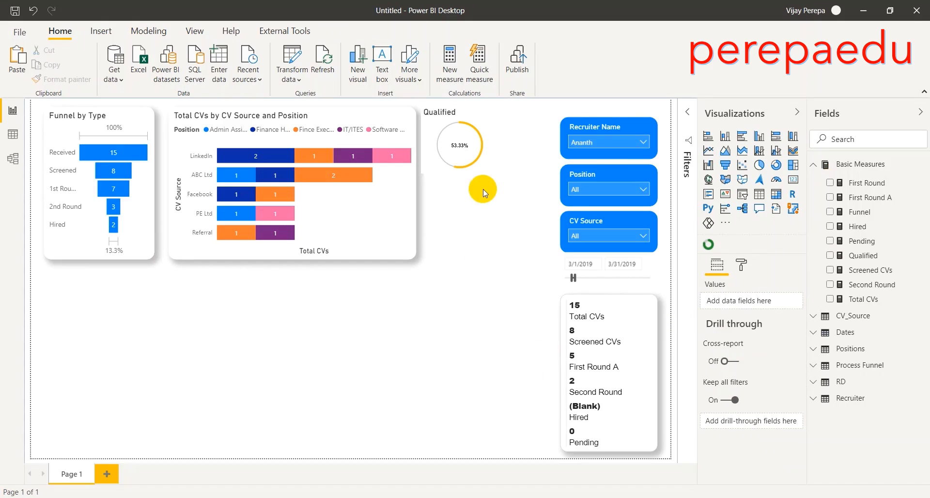
Step: Make the Qualified donut chart slightly taller
{"action": "left_click", "coordinate": [470, 153]}
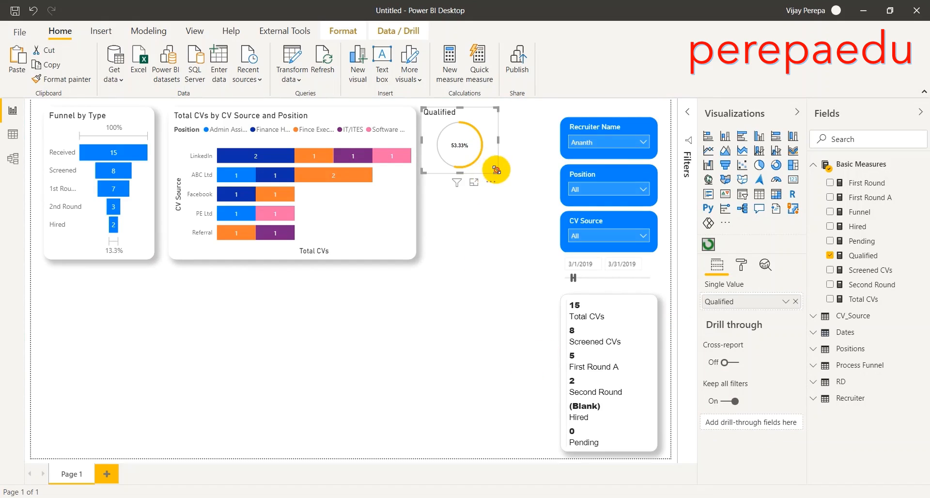
{"action": "mouse_move", "coordinate": [498, 172]}
{"action": "left_mouse_down"}
{"action": "mouse_move", "coordinate": [507, 207]}
{"action": "mouse_move", "coordinate": [495, 179]}
{"action": "left_mouse_up"}
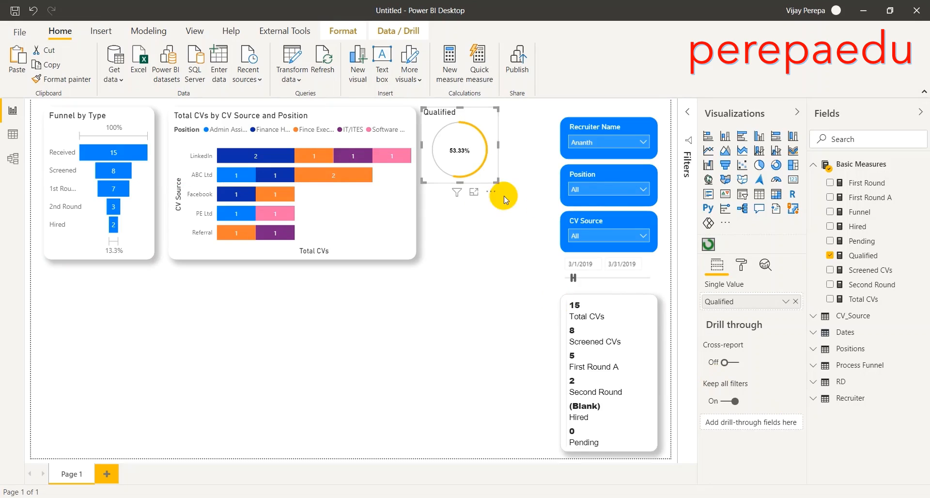
Step: Narrow the stacked bar chart slightly from its right edge and move the Qualified donut chart close beside it
{"action": "left_click", "coordinate": [410, 218]}
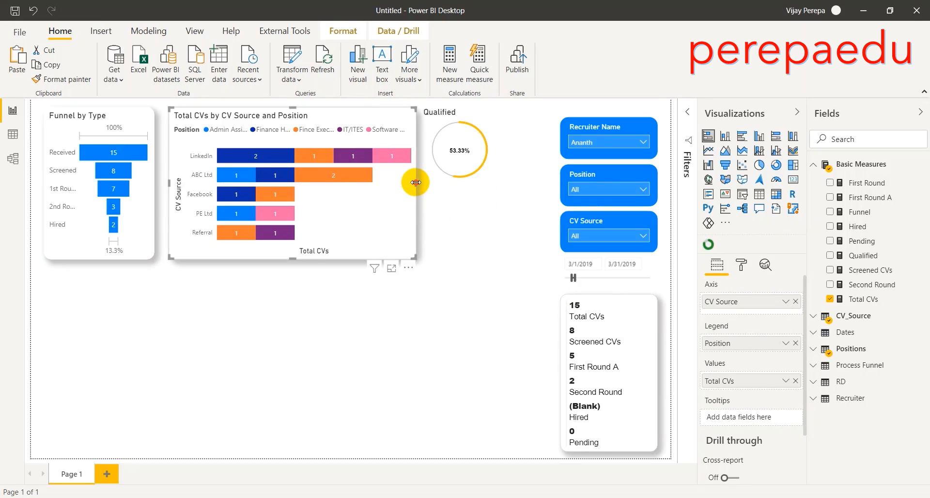
{"action": "left_click_drag", "start_coordinate": [415, 186], "coordinate": [400, 181]}
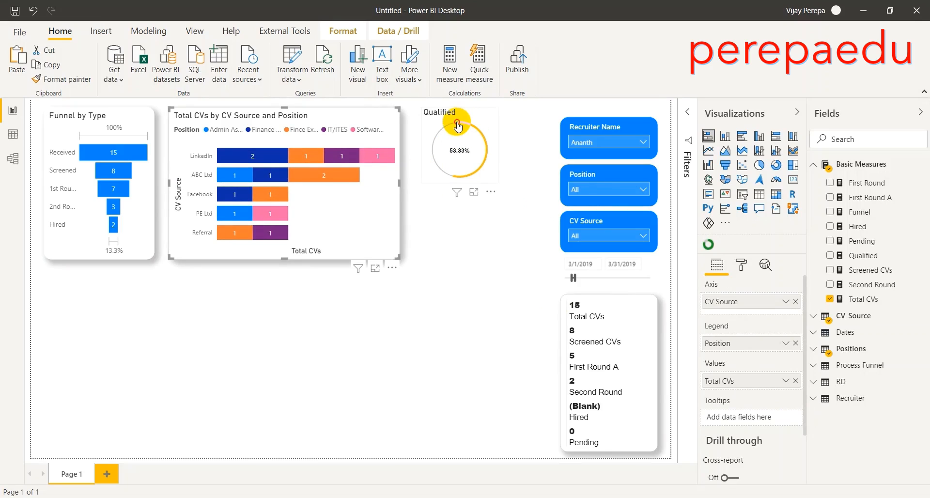
{"action": "left_click", "coordinate": [446, 138]}
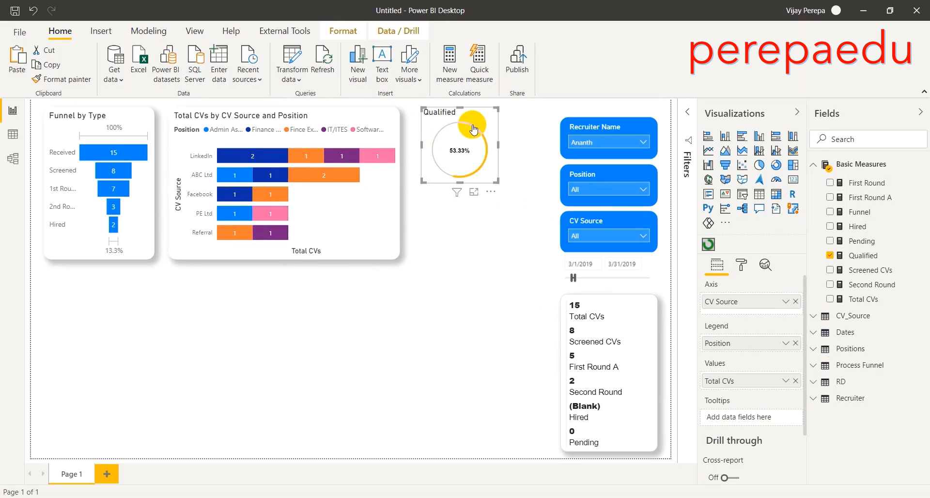
{"action": "left_click_drag", "start_coordinate": [490, 192], "coordinate": [478, 190]}
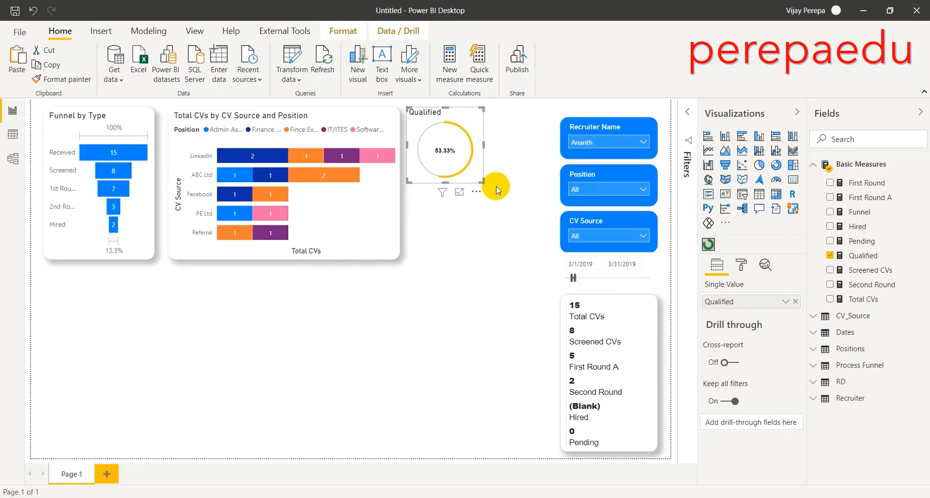
Step: Give the Qualified donut chart a white border with a 14 px radius and turn on its shadow
{"action": "left_click", "coordinate": [741, 265]}
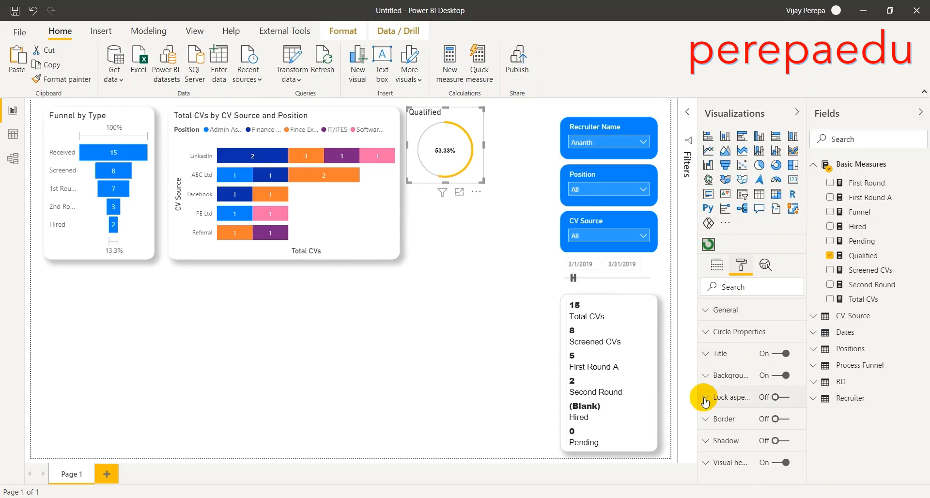
{"action": "left_click", "coordinate": [783, 425]}
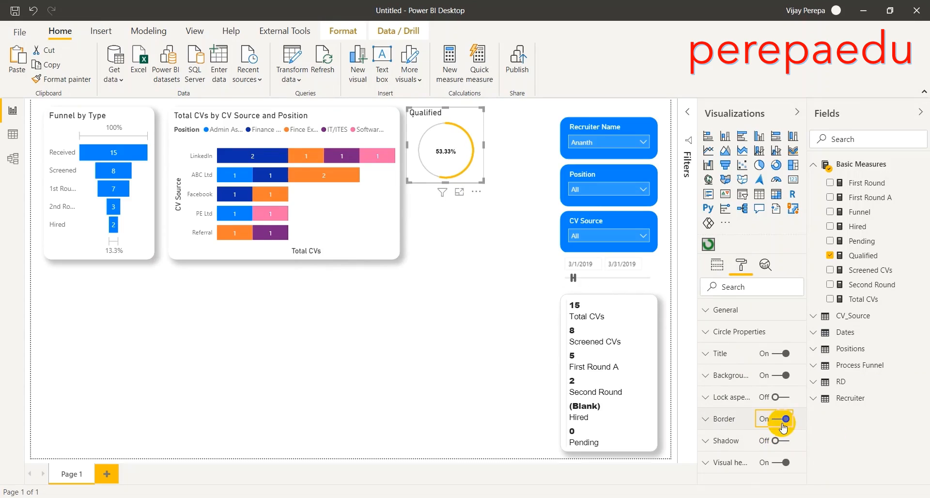
{"action": "left_click", "coordinate": [724, 419]}
{"action": "left_click", "coordinate": [720, 455]}
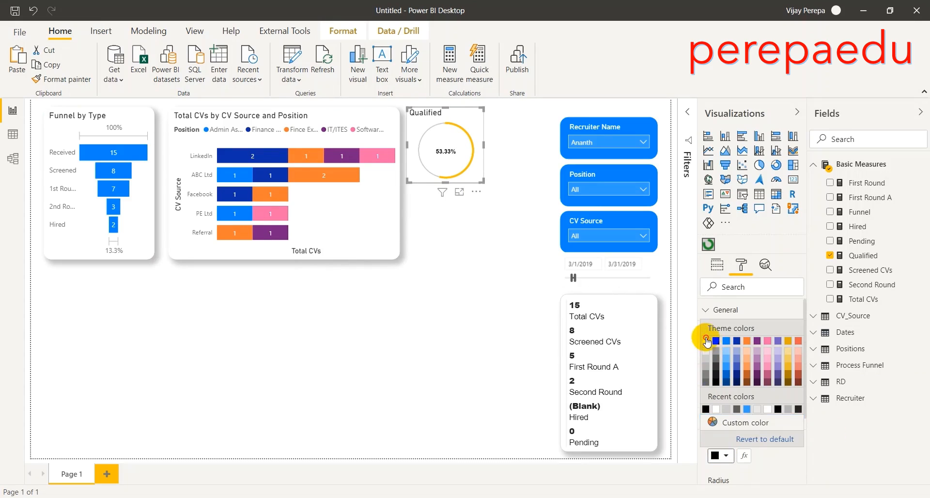
{"action": "left_click", "coordinate": [715, 364]}
{"action": "scroll", "coordinate": [804, 303], "scroll_direction": "down", "scroll_amount": 3}
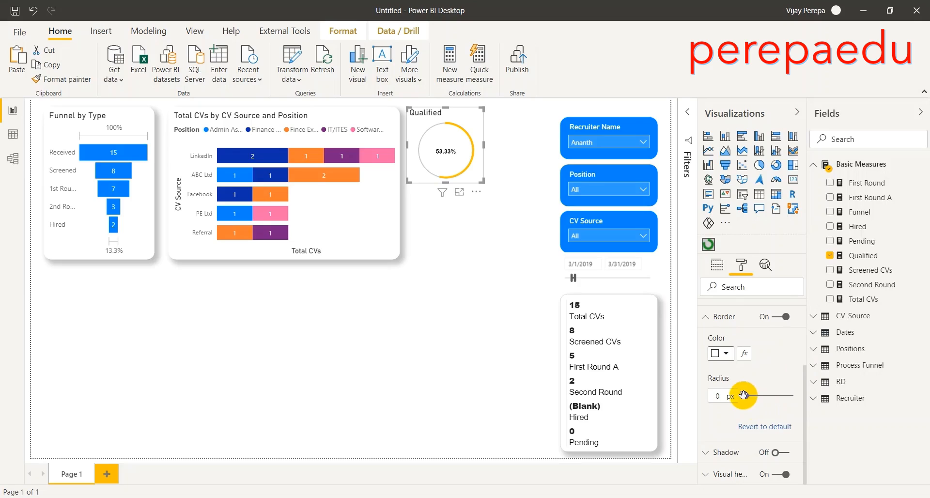
{"action": "left_click_drag", "start_coordinate": [746, 396], "coordinate": [768, 397]}
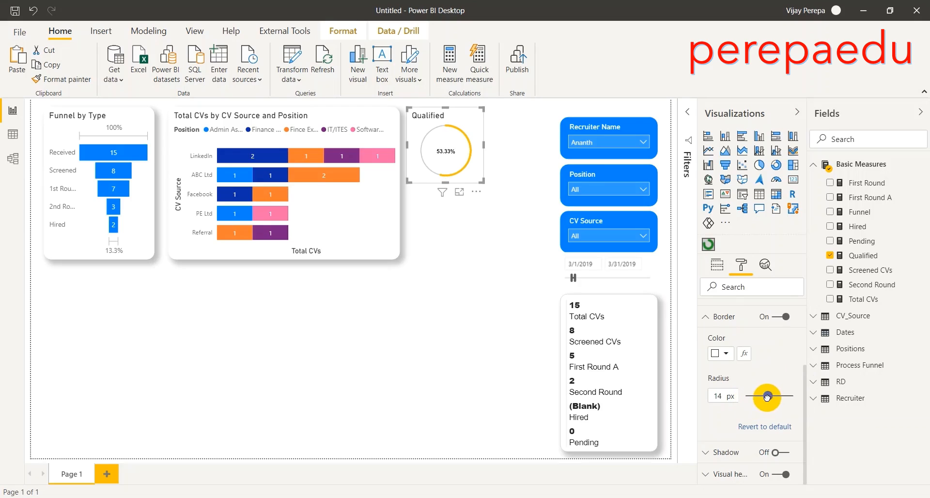
{"action": "left_click", "coordinate": [782, 453]}
{"action": "left_click", "coordinate": [501, 319]}
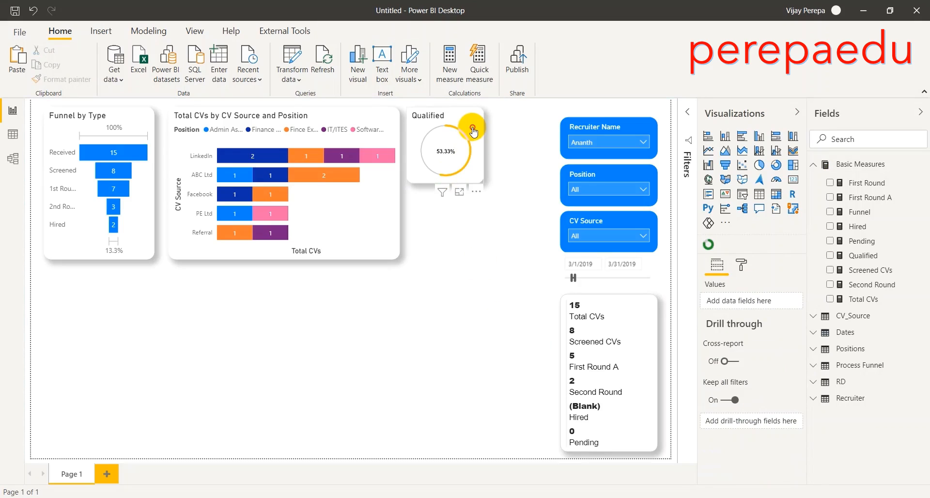
Step: Shrink the Qualified donut chart slightly in width and height from its lower right corner
{"action": "left_click", "coordinate": [482, 182]}
{"action": "left_click_drag", "start_coordinate": [481, 182], "coordinate": [476, 174]}
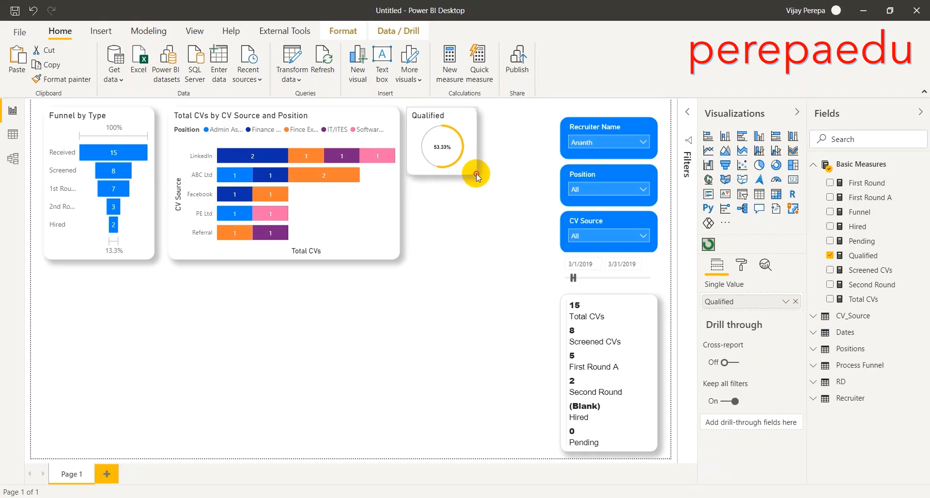
{"action": "left_click", "coordinate": [512, 173]}
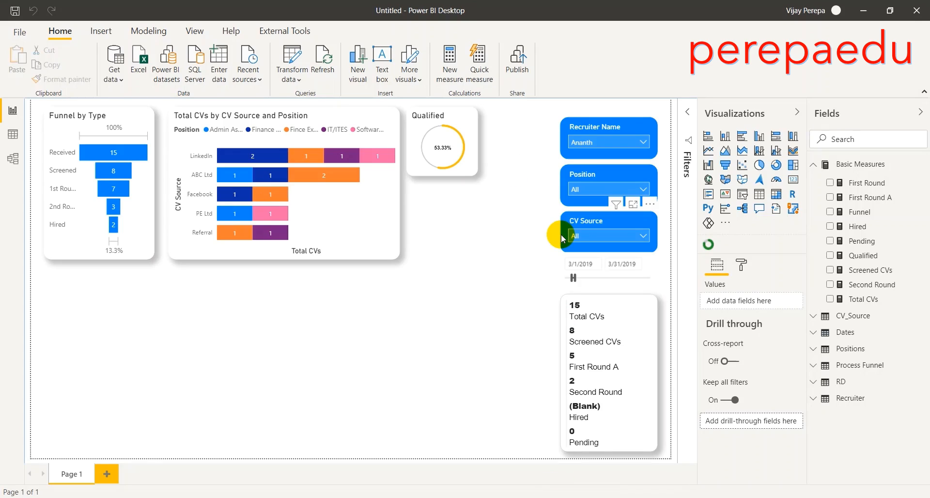
Step: Add a new measure to the Basic Measures table and name it Scrnd-fstrnd
{"action": "left_click", "coordinate": [922, 166]}
{"action": "left_click", "coordinate": [894, 178]}
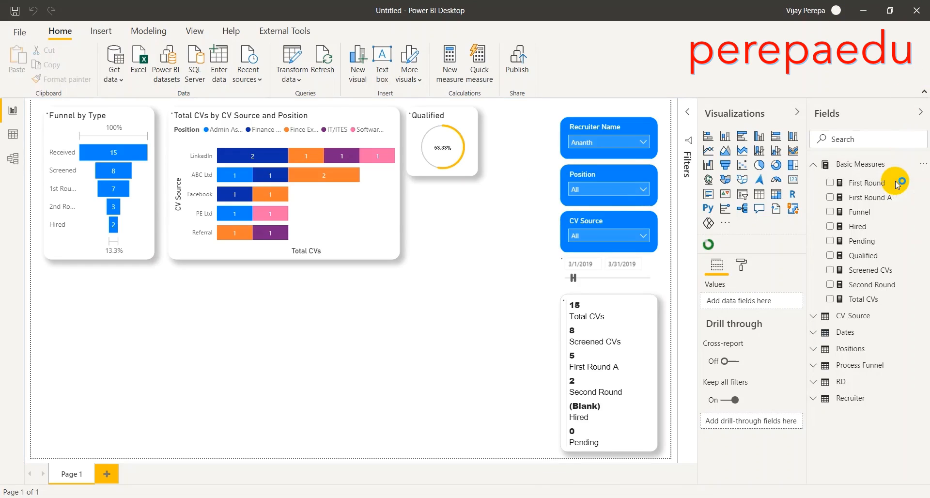
{"action": "key", "text": "ctrl+a"}
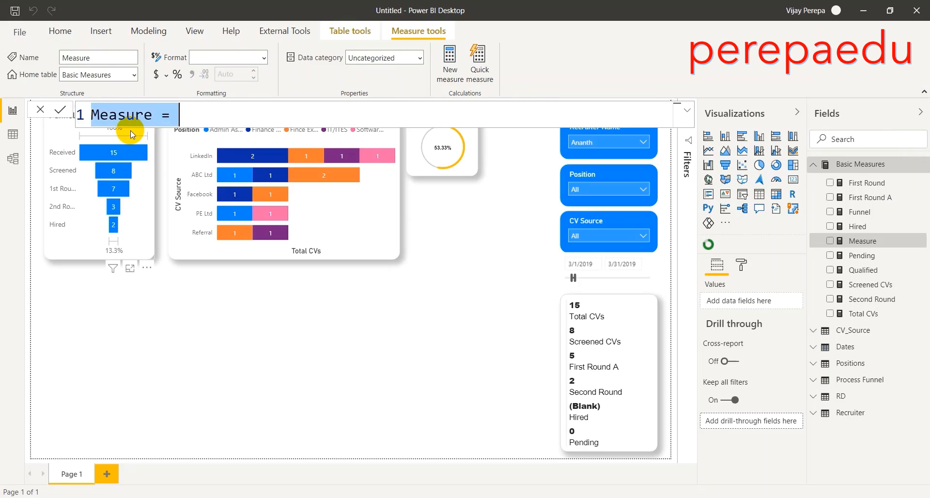
{"action": "type", "text": "s"}
{"action": "key", "text": "BackSpace"}
{"action": "type", "text": "Scrn"}
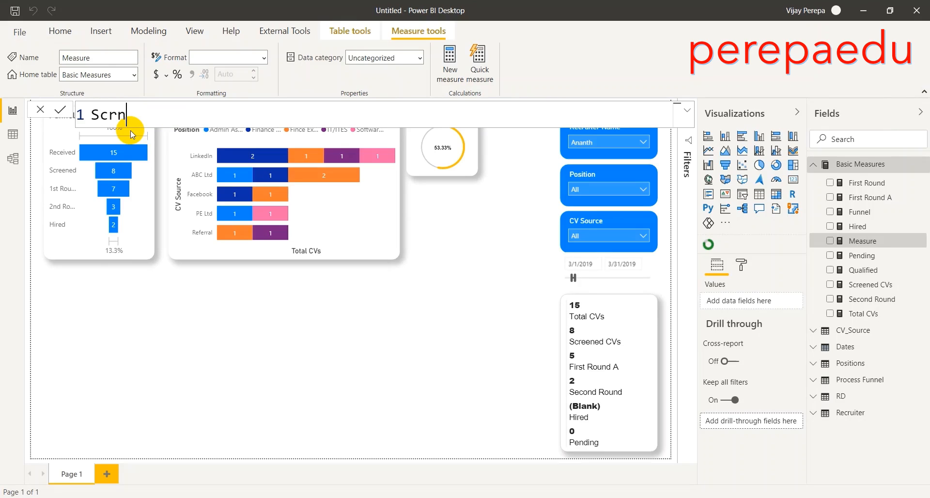
{"action": "type", "text": "d-fstrnd ="}
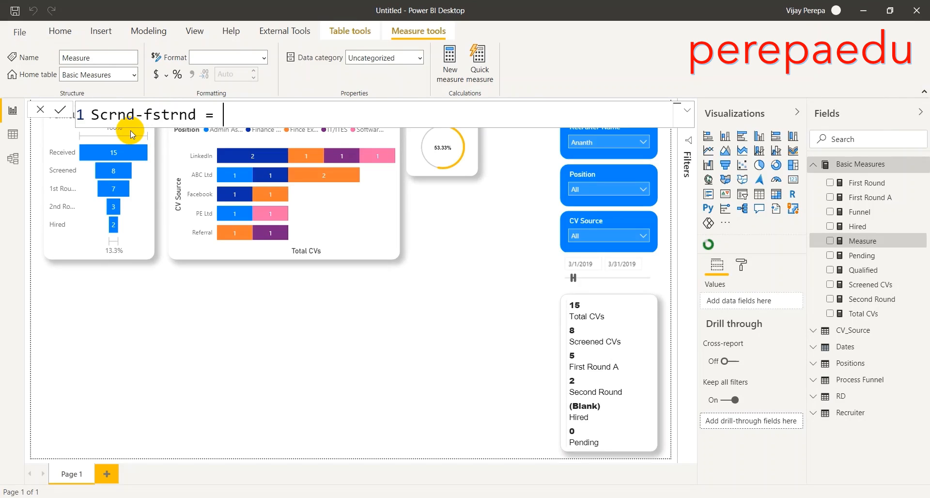
Step: Define the Scrnd-fstrnd measure as DIVIDE([First Round],[Screened CVs],0)
{"action": "key", "text": "shift+Return"}
{"action": "type", "text": "divi"}
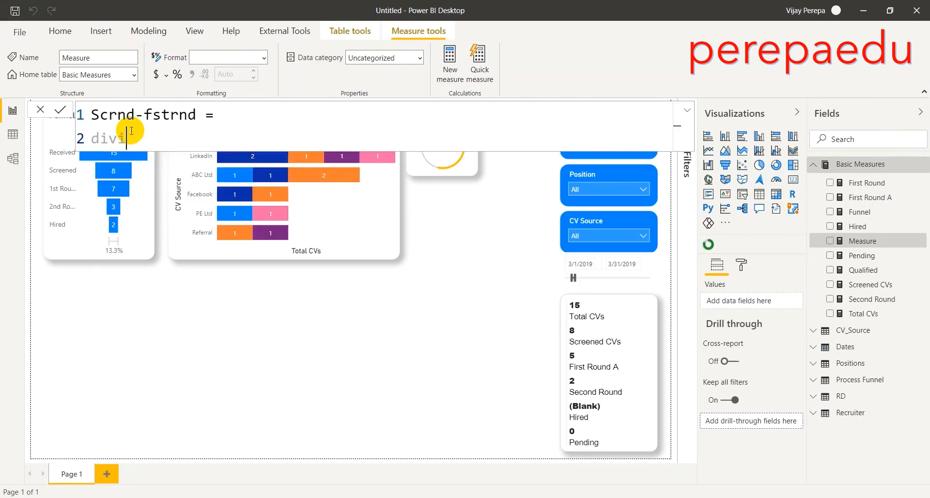
{"action": "key", "text": "Tab"}
{"action": "type", "text": "fir"}
{"action": "key", "text": "Tab"}
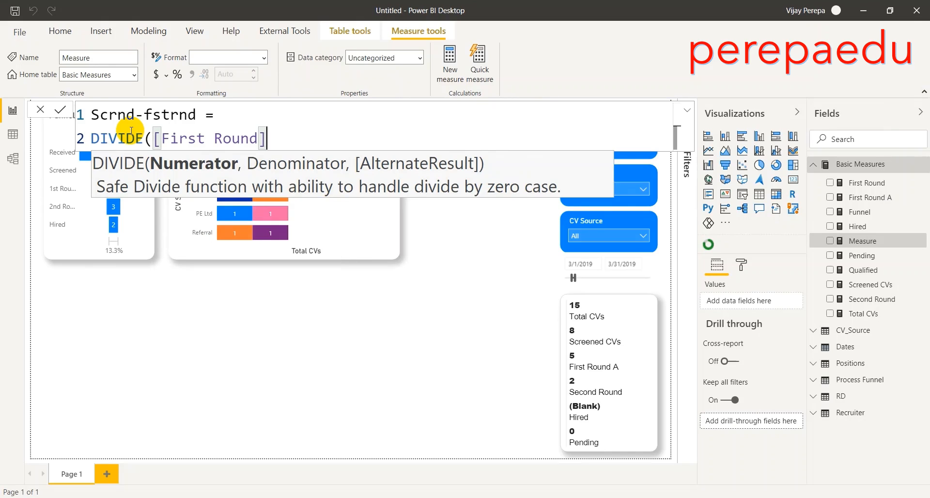
{"action": "type", "text": ","}
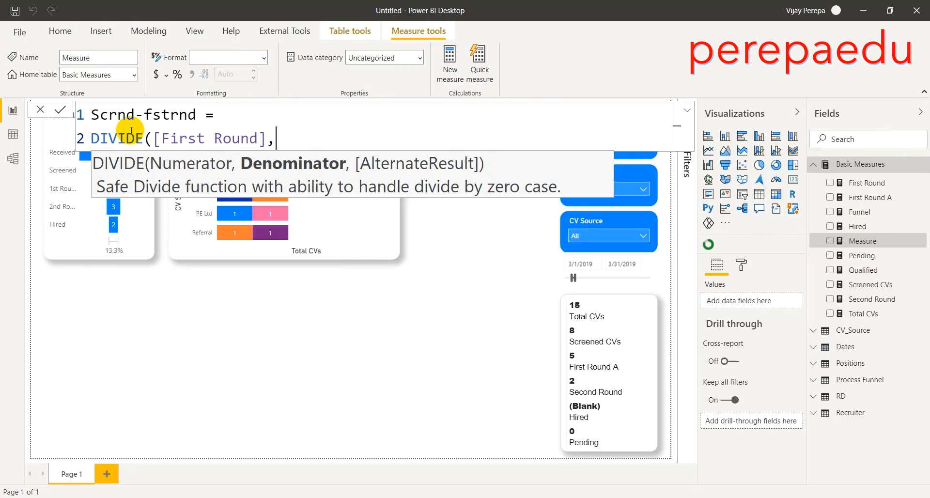
{"action": "type", "text": "sc"}
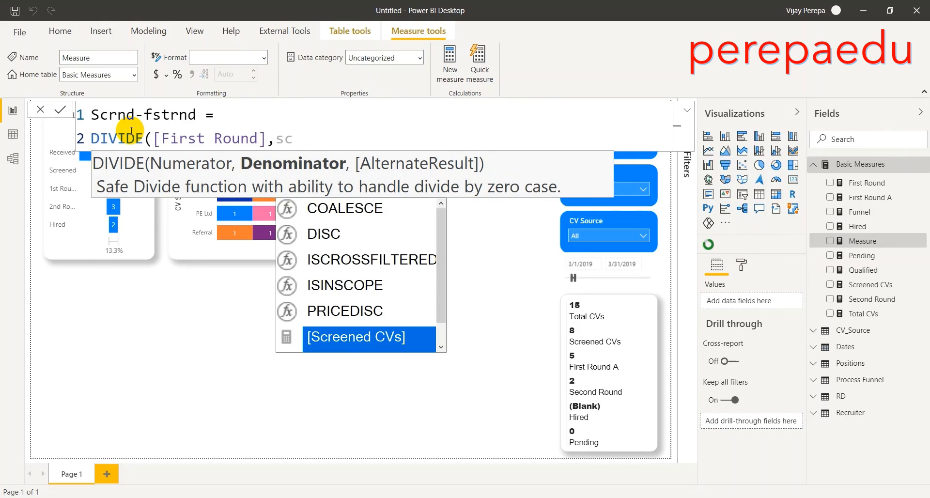
{"action": "key", "text": "Tab"}
{"action": "type", "text": ","}
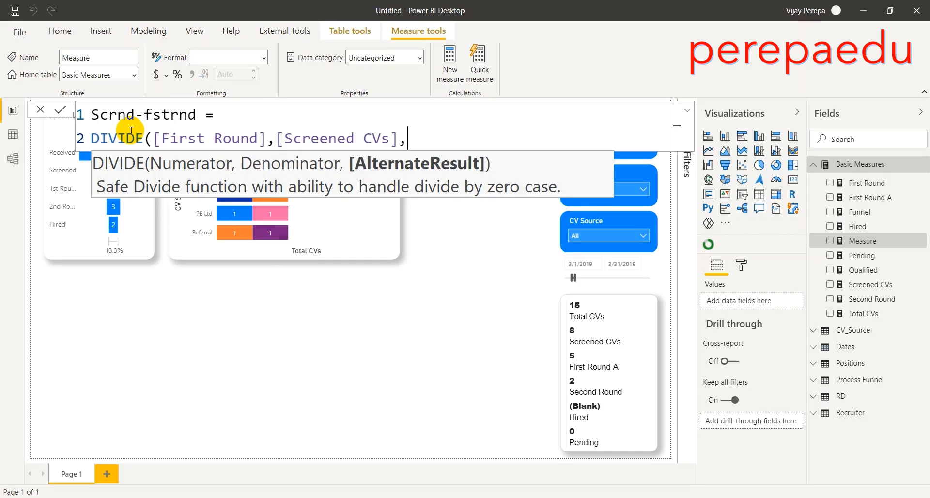
{"action": "type", "text": "0)"}
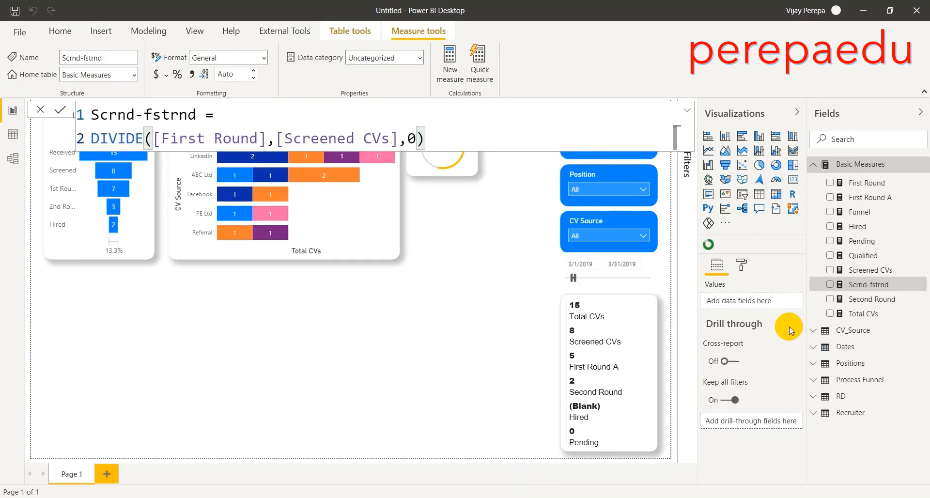
{"action": "left_click", "coordinate": [493, 213]}
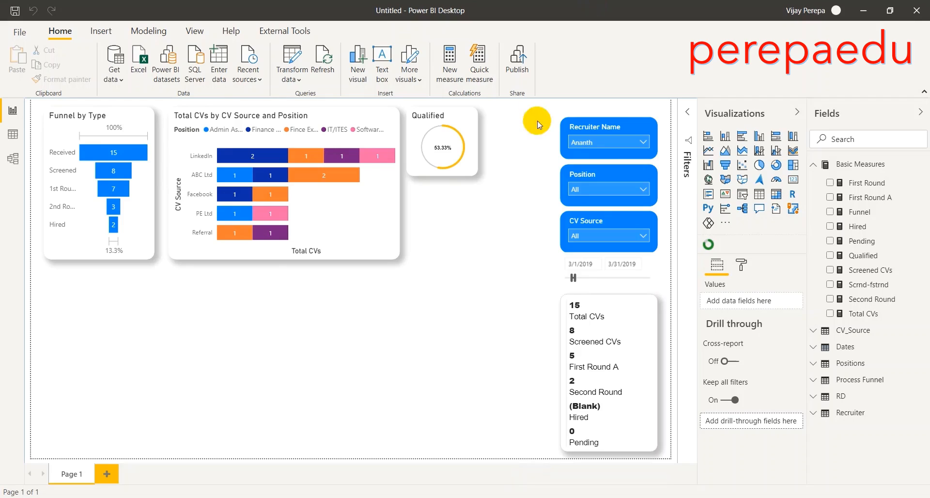
Step: Place a copy of the Qualified donut chart between the original and the slicers, with the Scrnd-fstrnd measure as its single value
{"action": "left_click", "coordinate": [450, 135]}
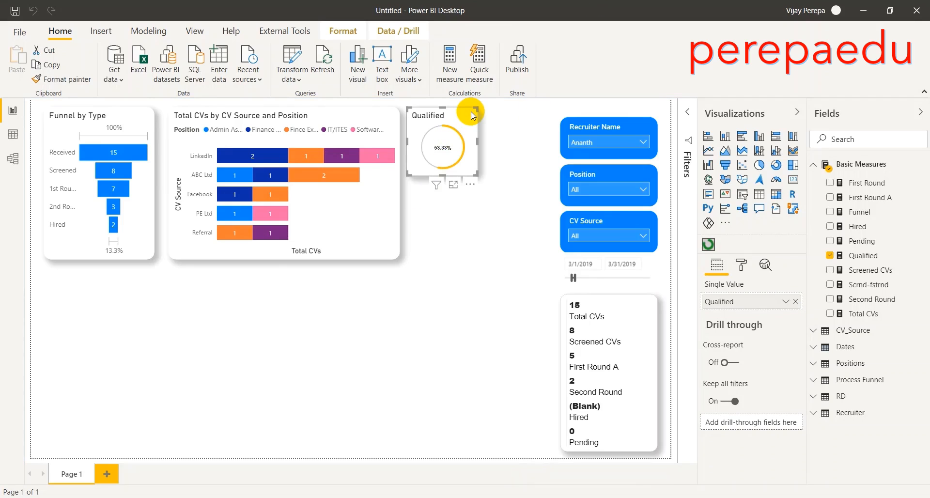
{"action": "key", "text": "ctrl+c"}
{"action": "key", "text": "ctrl+v"}
{"action": "left_click_drag", "start_coordinate": [477, 108], "coordinate": [544, 108]}
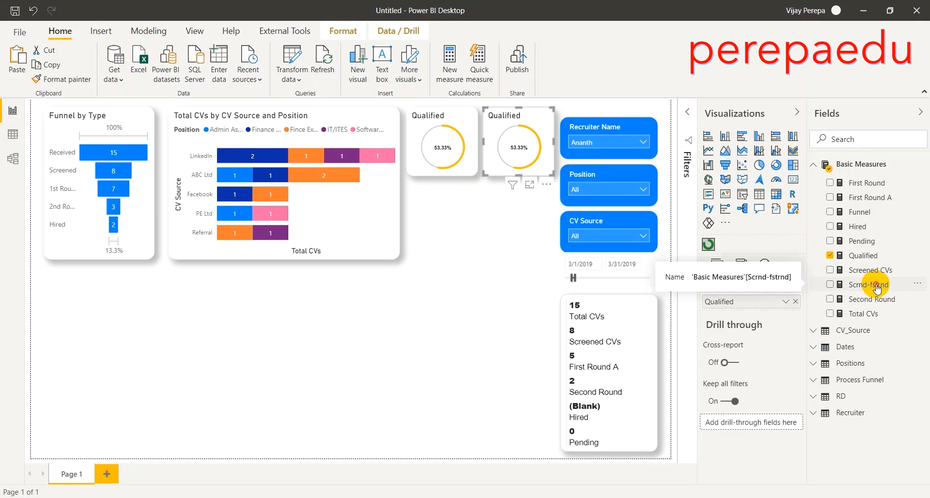
{"action": "left_click_drag", "start_coordinate": [876, 287], "coordinate": [775, 308]}
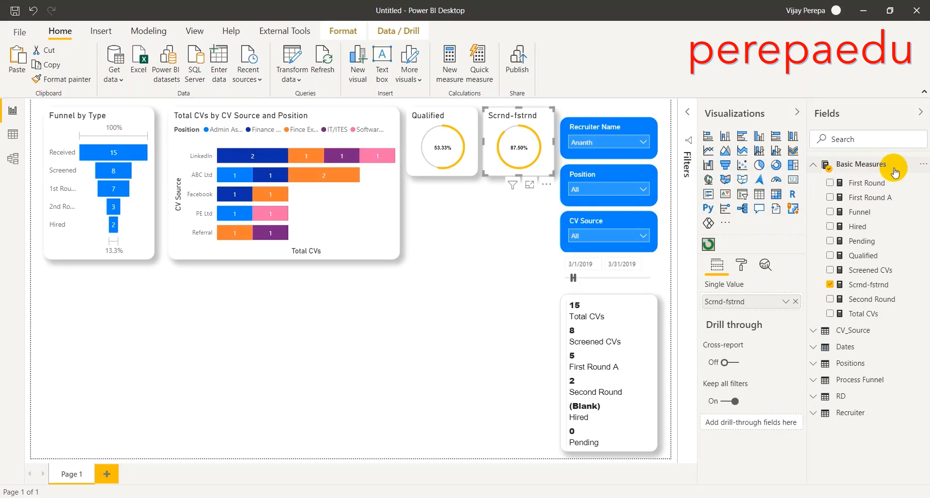
Step: Add another measure to the Basic Measures table and name it _1rnd-_2rnd
{"action": "right_click", "coordinate": [910, 175]}
{"action": "key", "text": "Escape"}
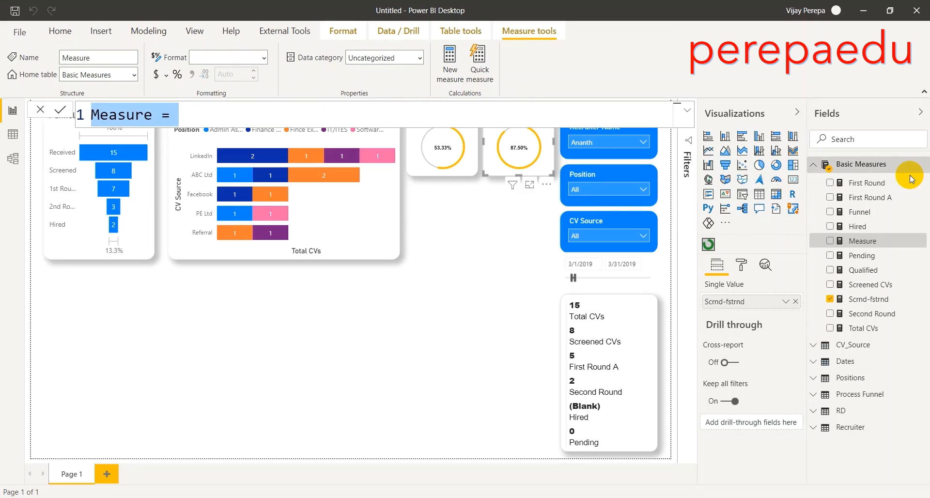
{"action": "type", "text": "1"}
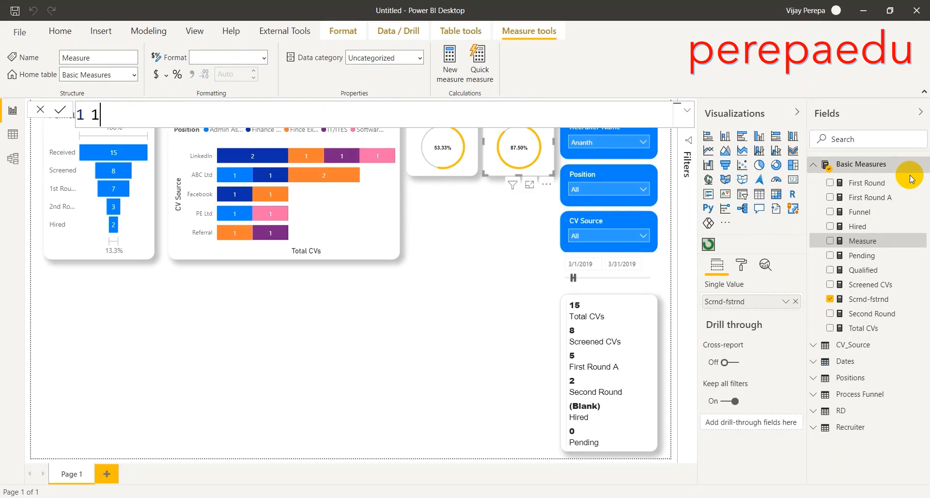
{"action": "key", "text": "BackSpace"}
{"action": "type", "text": "_1rnd-2"}
{"action": "key", "text": "BackSpace"}
{"action": "type", "text": "_2nd"}
{"action": "type", "text": "rnd"}
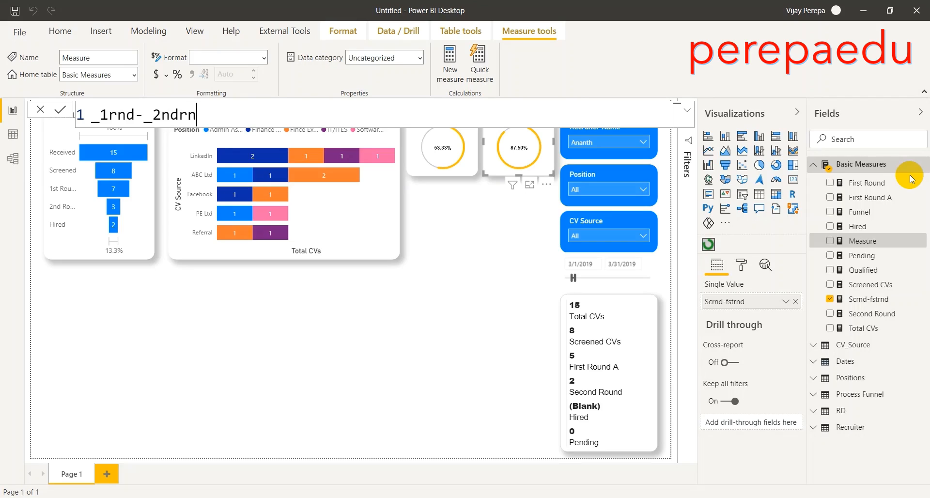
{"action": "key", "text": "BackSpace"}
{"action": "key", "text": "BackSpace"}
{"action": "key", "text": "BackSpace"}
{"action": "key", "text": "BackSpace"}
{"action": "key", "text": "BackSpace"}
{"action": "type", "text": "rnd ="}
{"action": "key", "text": "shift+Return"}
{"action": "type", "text": "CAL"}
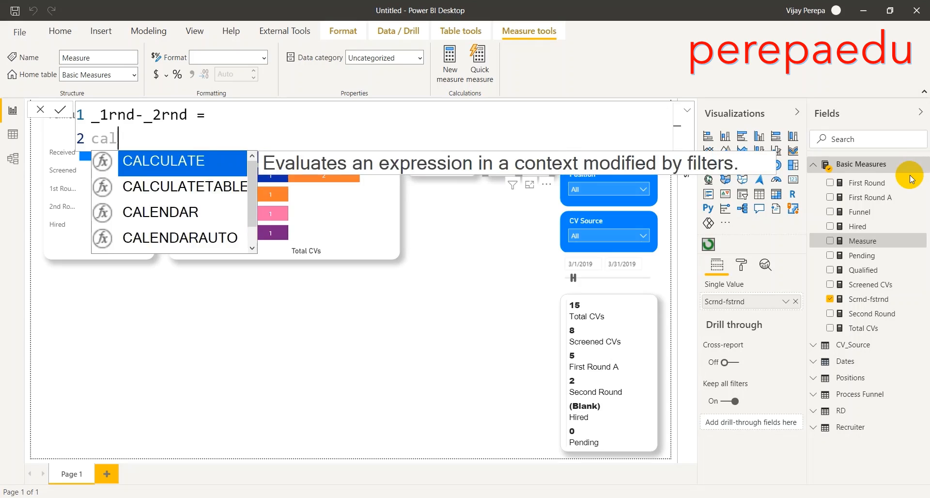
{"action": "key", "text": "Tab"}
{"action": "key", "text": "BackSpace"}
{"action": "key", "text": "BackSpace"}
{"action": "key", "text": "BackSpace"}
{"action": "key", "text": "BackSpace"}
{"action": "key", "text": "BackSpace"}
{"action": "key", "text": "BackSpace"}
{"action": "key", "text": "BackSpace"}
{"action": "key", "text": "BackSpace"}
{"action": "key", "text": "BackSpace"}
{"action": "key", "text": "BackSpace"}
{"action": "key", "text": "BackSpace"}
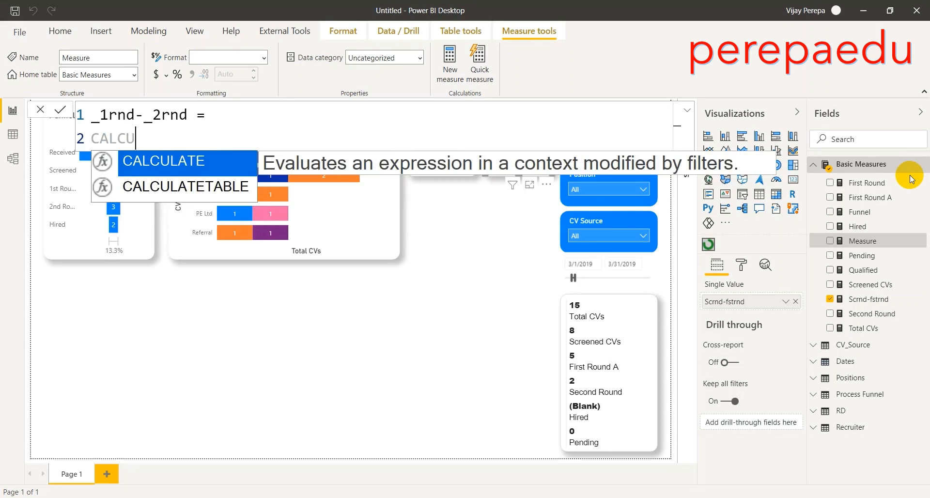
{"action": "type", "text": "di"}
{"action": "key", "text": "BackSpace"}
{"action": "key", "text": "BackSpace"}
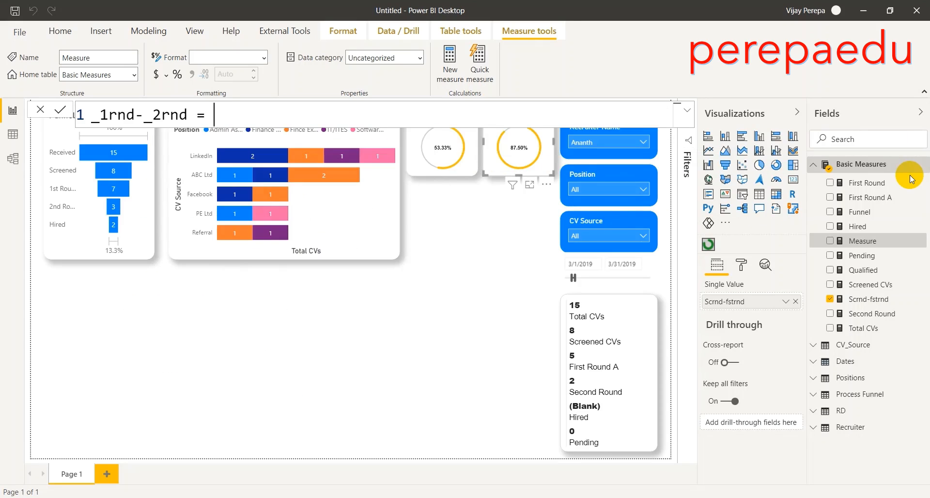
Step: Start the _1rnd-_2rnd formula as a DIVIDE with the numerator CALCULATE([Total CVs],RD[Second Round Status]="Accepted")
{"action": "key", "text": "shift+Return"}
{"action": "type", "text": "divi"}
{"action": "key", "text": "Tab"}
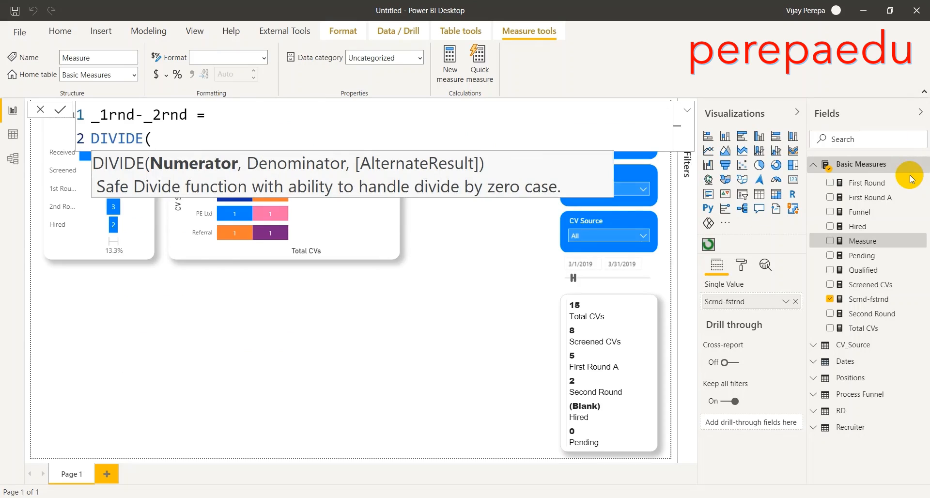
{"action": "key", "text": "shift+Return"}
{"action": "type", "text": "c"}
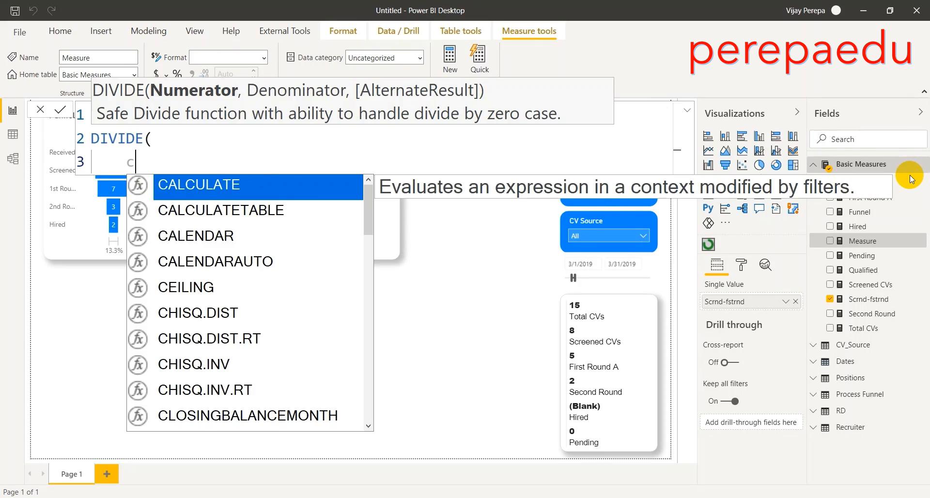
{"action": "key", "text": "Tab"}
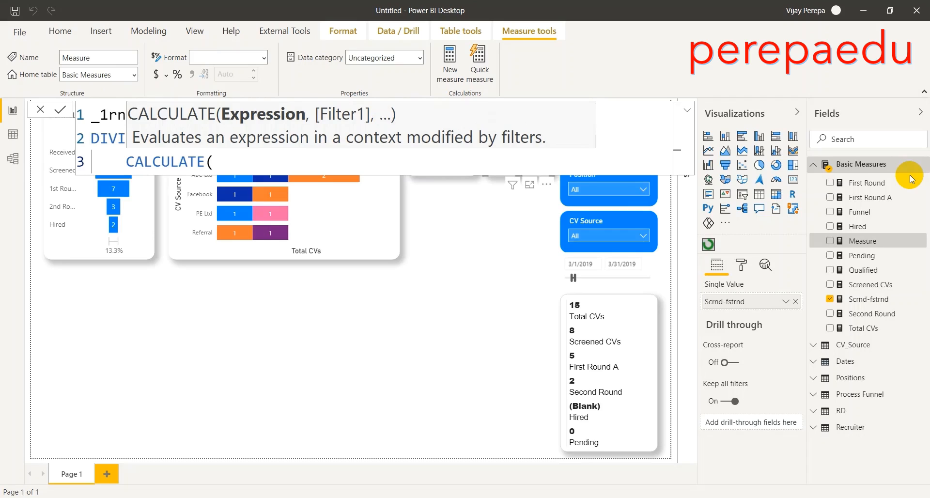
{"action": "type", "text": "Tot"}
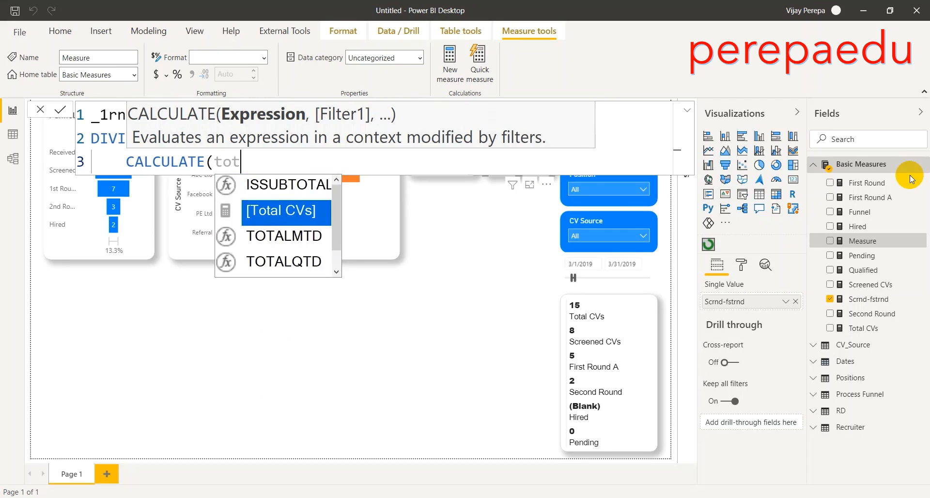
{"action": "key", "text": "Tab"}
{"action": "type", "text": ","}
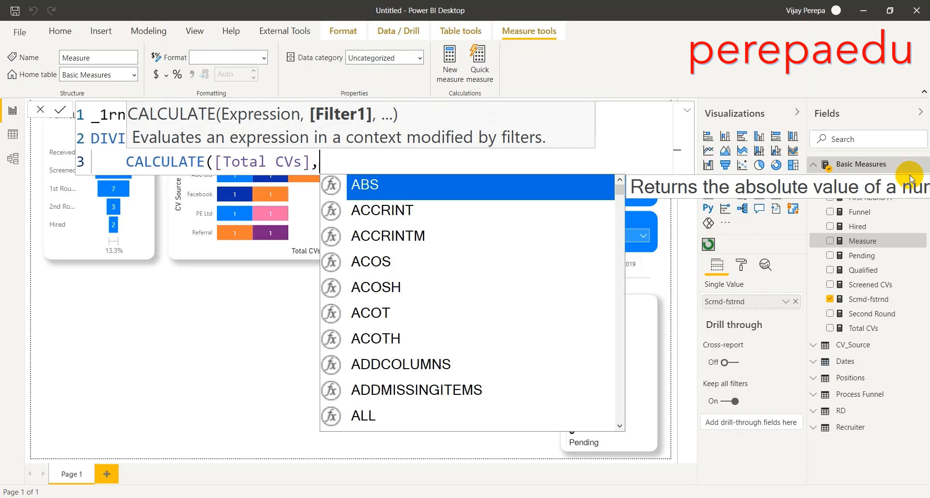
{"action": "type", "text": "se"}
{"action": "key", "text": "Up"}
{"action": "key", "text": "Up"}
{"action": "key", "text": "Tab"}
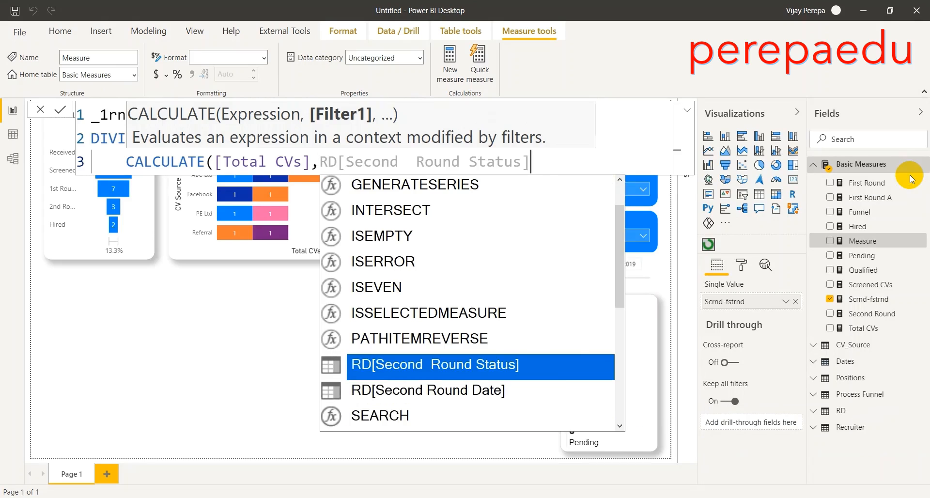
{"action": "type", "text": "=\"Acce"}
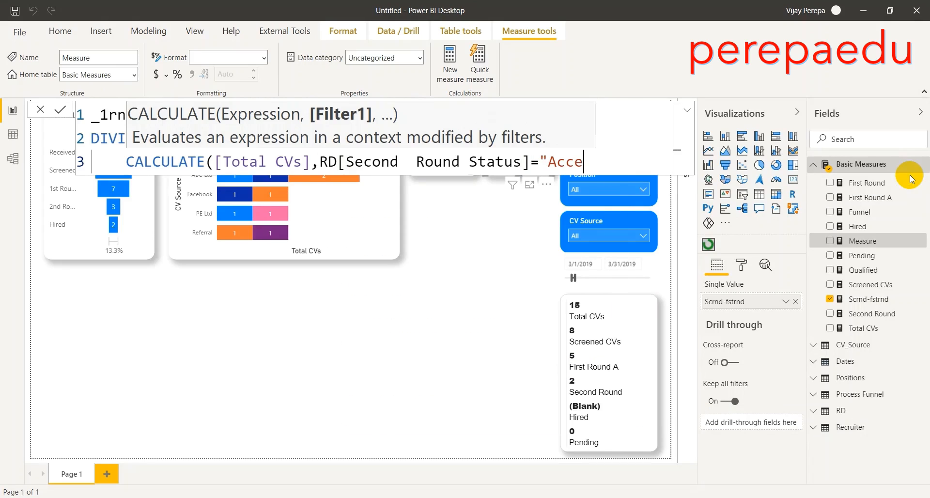
{"action": "type", "text": "pted\"),"}
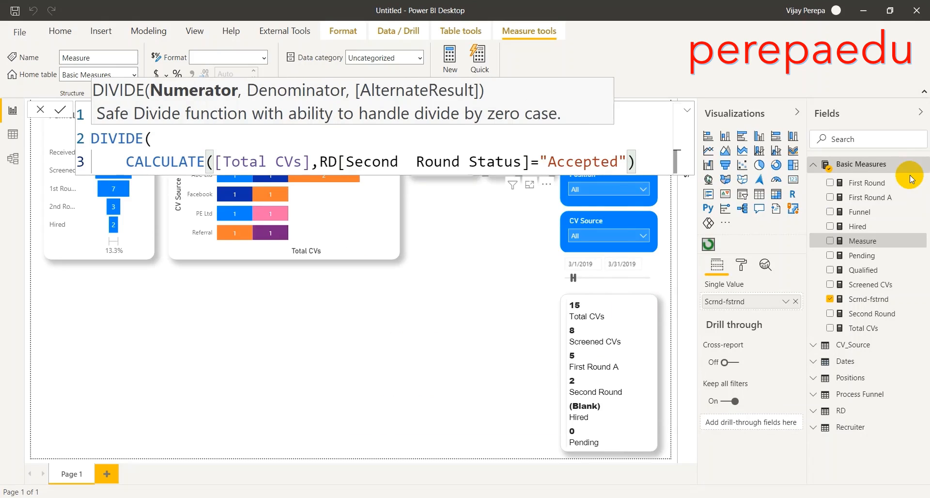
{"action": "key", "text": "Return"}
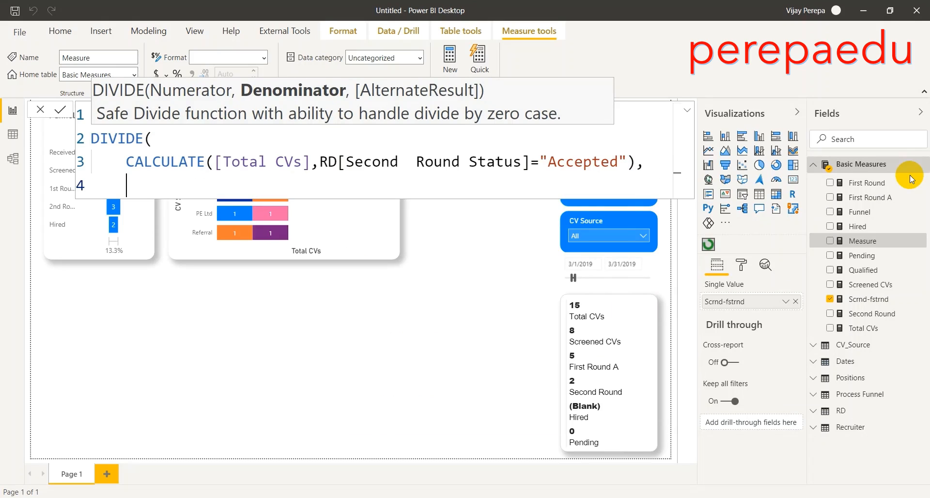
Step: Complete the DIVIDE with [First Round] as denominator and 0 as alternate result, and commit the _1rnd-_2rnd measure
{"action": "type", "text": "fir"}
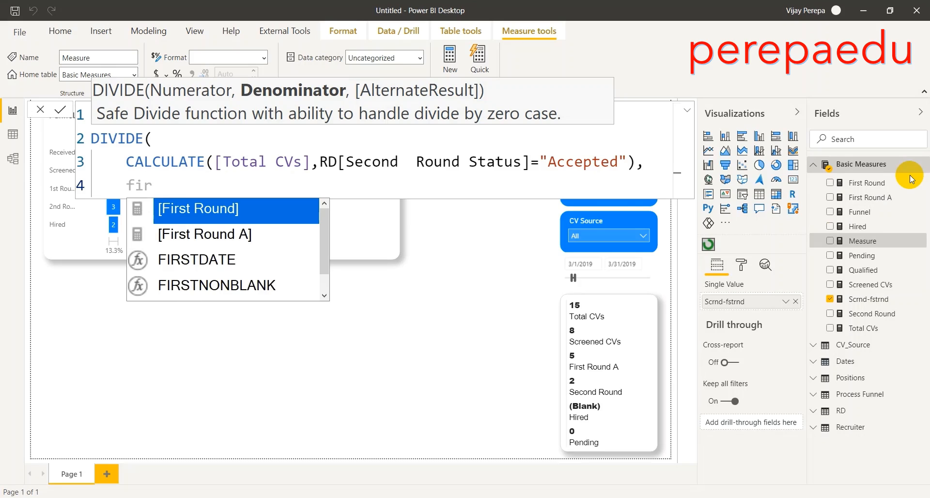
{"action": "key", "text": "Tab"}
{"action": "type", "text": ",0)"}
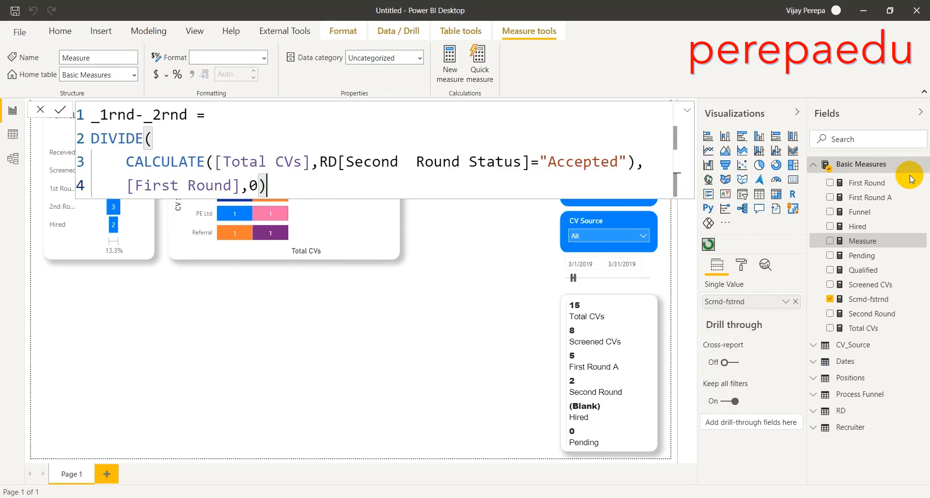
{"action": "left_click", "coordinate": [298, 332]}
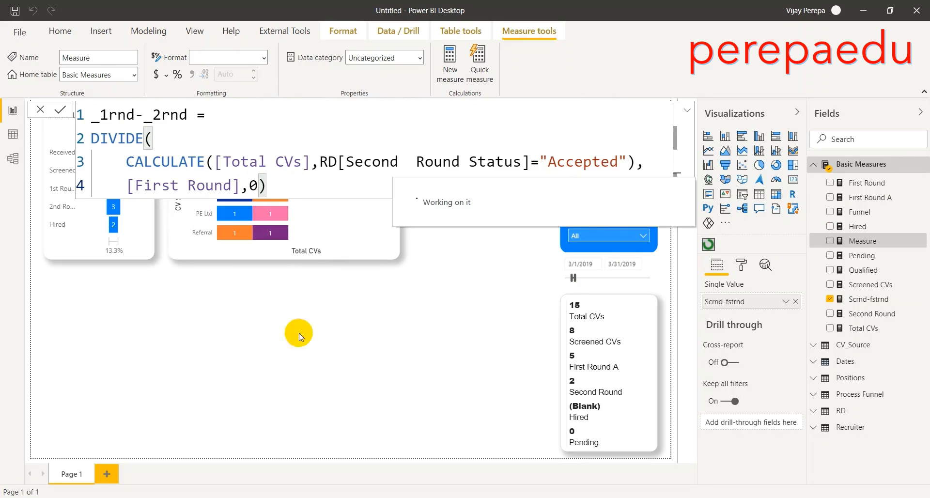
{"action": "left_click", "coordinate": [254, 289]}
Step: Place a copy of the Qualified donut chart directly below the original, with the _1rnd-_2rnd measure as its single value
{"action": "left_click", "coordinate": [541, 149]}
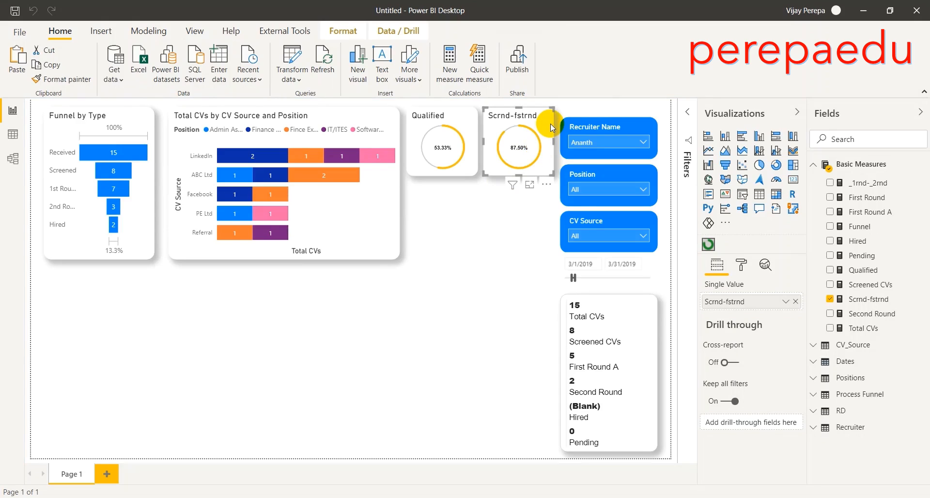
{"action": "left_click", "coordinate": [531, 200]}
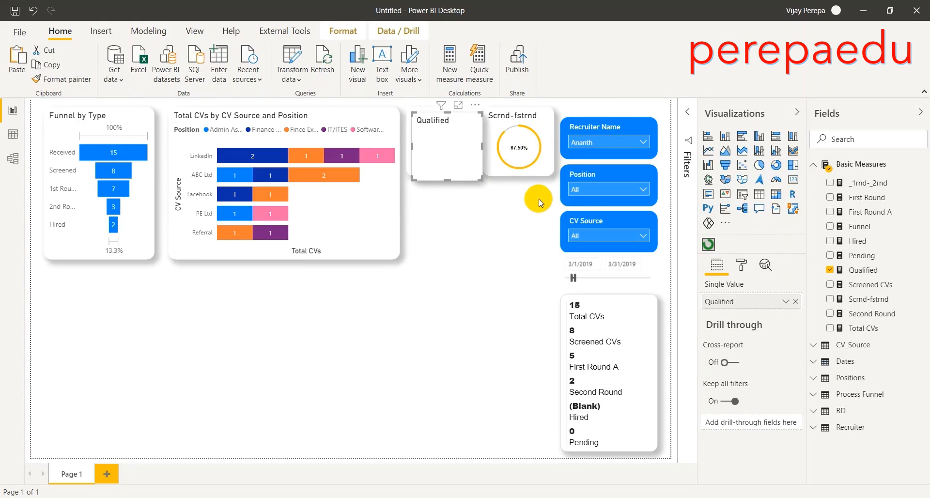
{"action": "key", "text": "ctrl+c"}
{"action": "key", "text": "ctrl+v"}
{"action": "left_click_drag", "start_coordinate": [473, 104], "coordinate": [476, 178]}
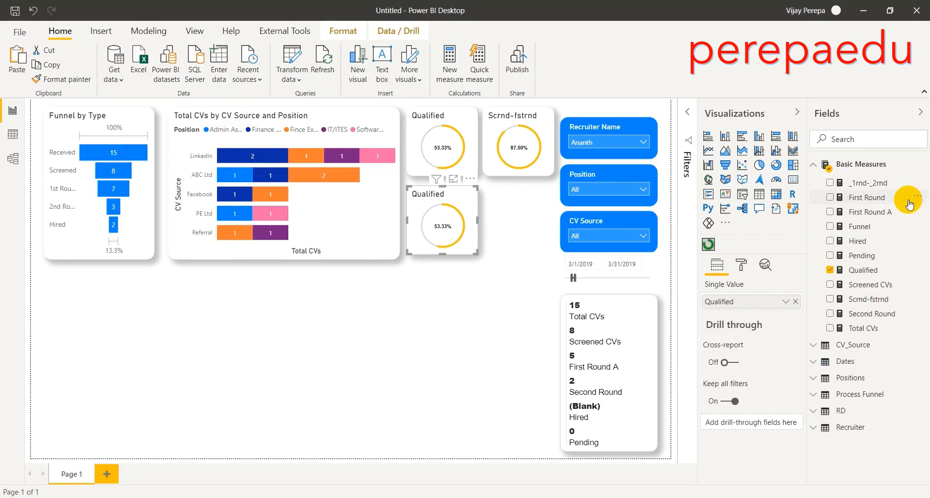
{"action": "left_click_drag", "start_coordinate": [867, 183], "coordinate": [775, 301]}
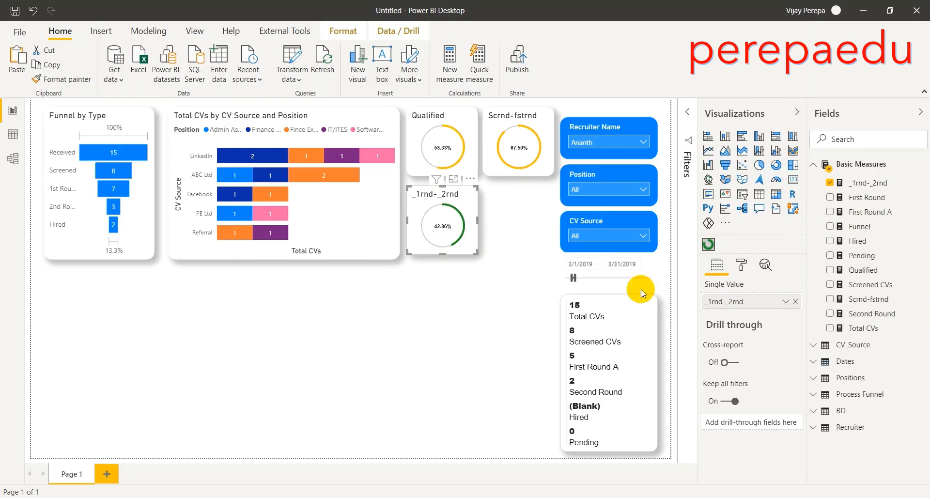
{"action": "left_click", "coordinate": [413, 293]}
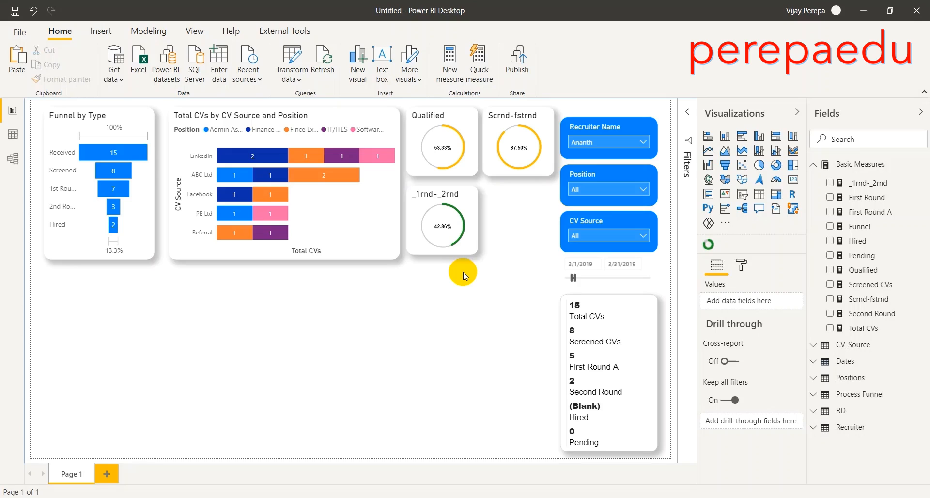
Step: Add a new measure to the Basic Measures table and name it _2ndrnd-Hired
{"action": "left_click", "coordinate": [917, 164]}
{"action": "left_click", "coordinate": [914, 178]}
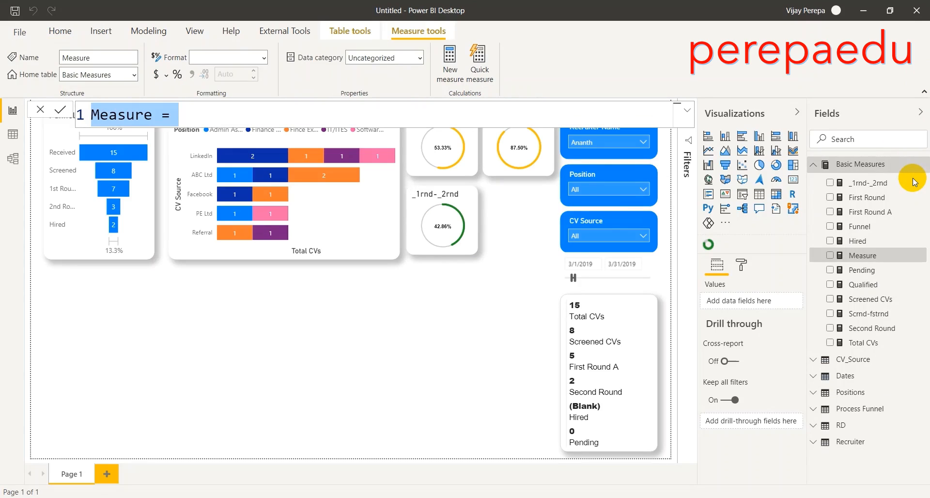
{"action": "type", "text": "_2nd"}
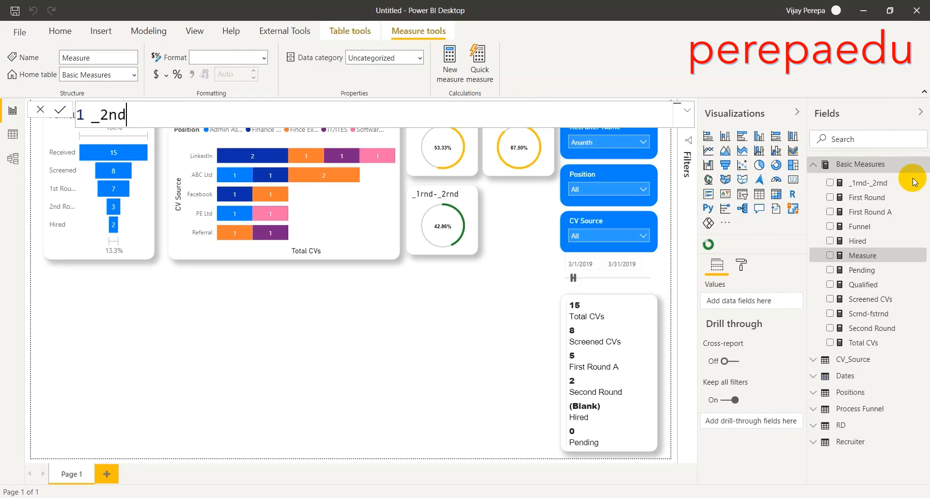
{"action": "type", "text": "rnd-Hired ="}
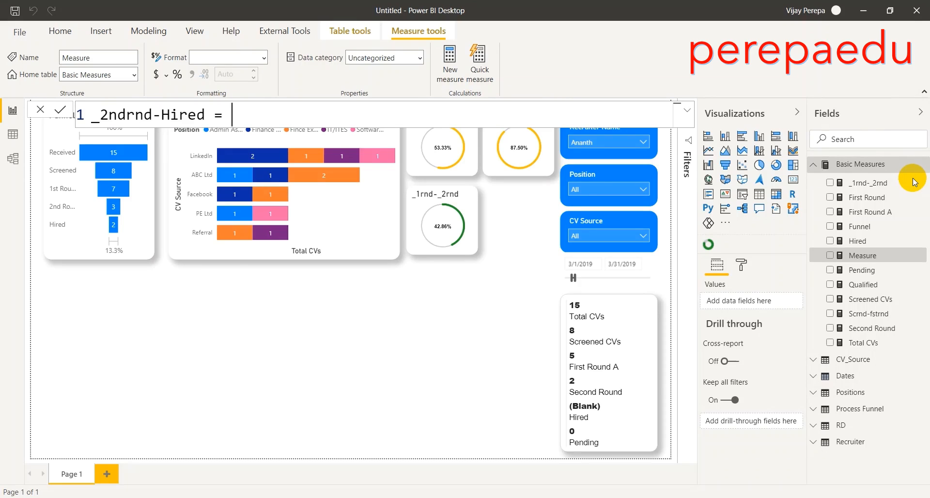
Step: Declare the variable _2ndrnd in the measure as CALCULATE([Total CVs],RD[Second Round Status]="Accepted")
{"action": "key", "text": "shift+Return"}
{"action": "type", "text": "vAR"}
{"action": "key", "text": "BackSpace"}
{"action": "key", "text": "BackSpace"}
{"action": "key", "text": "BackSpace"}
{"action": "type", "text": "Var "}
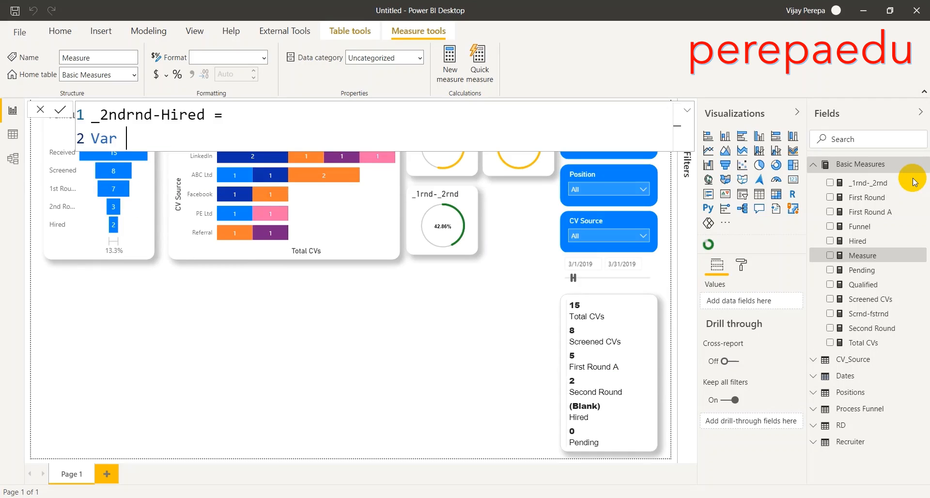
{"action": "type", "text": "_2ndrnd = cal"}
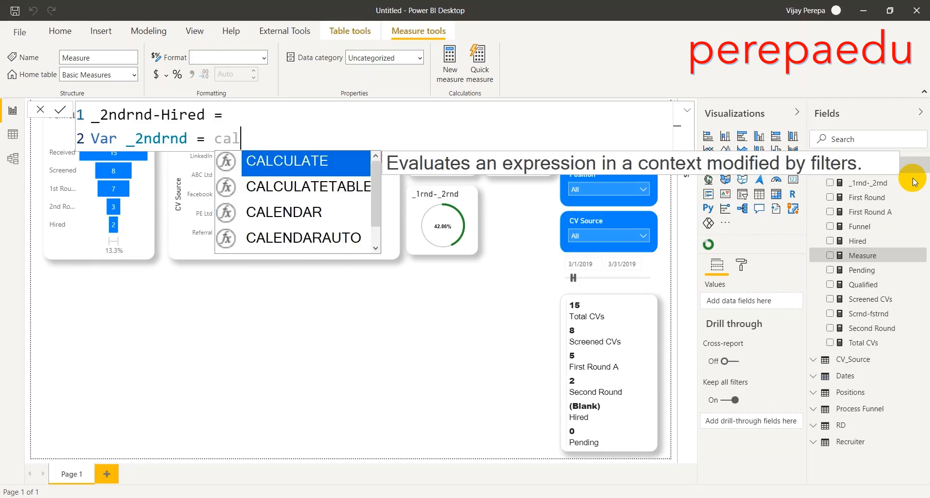
{"action": "key", "text": "Tab"}
{"action": "type", "text": "tot"}
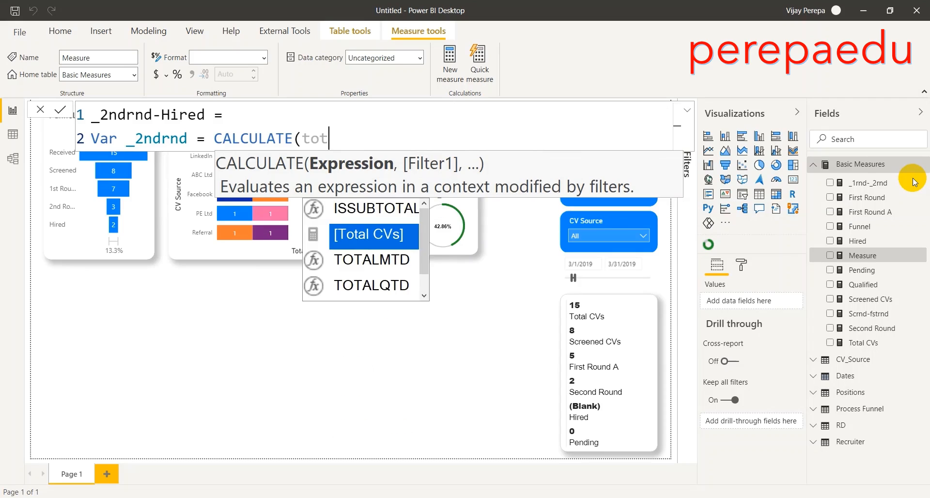
{"action": "key", "text": "Tab"}
{"action": "type", "text": ",sta"}
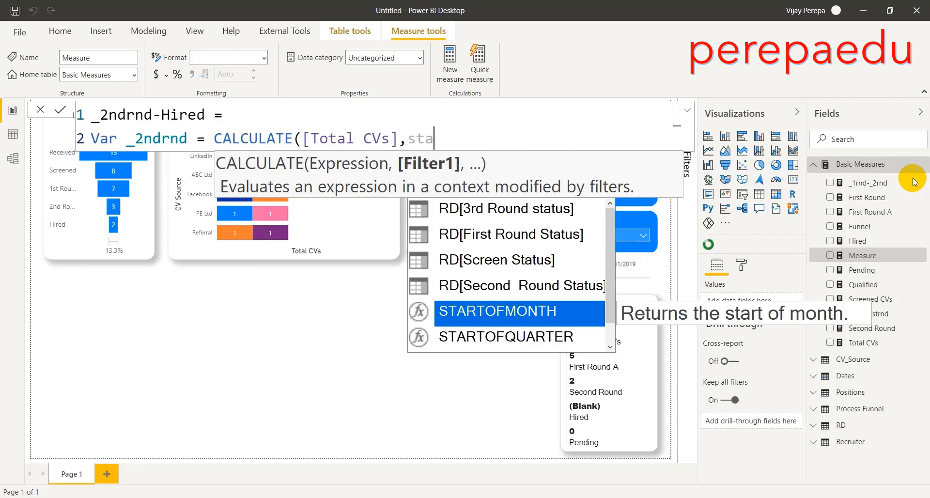
{"action": "key", "text": "Up"}
{"action": "key", "text": "Up"}
{"action": "key", "text": "Up"}
{"action": "key", "text": "Down"}
{"action": "key", "text": "Down"}
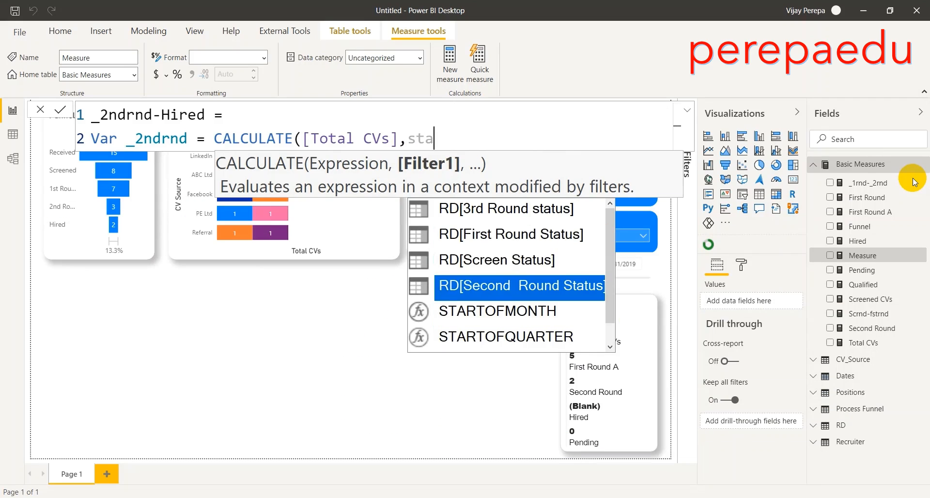
{"action": "key", "text": "Tab"}
{"action": "type", "text": "=\"acce"}
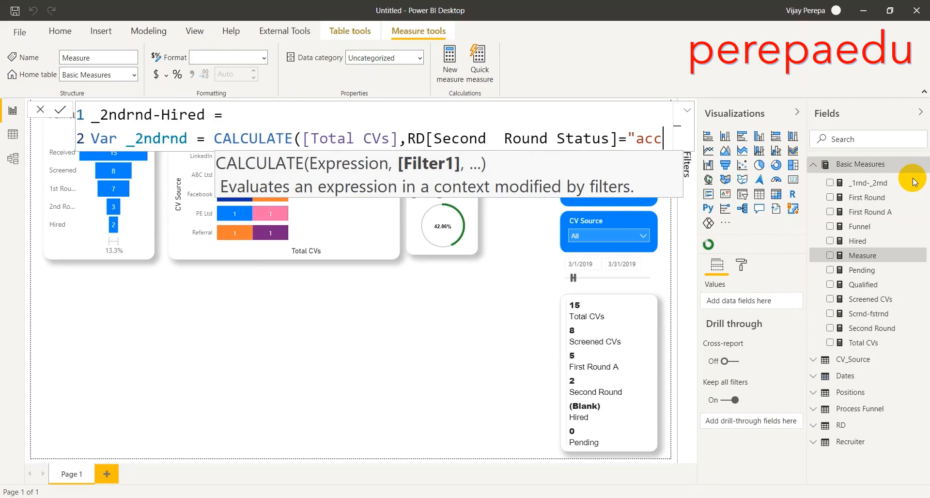
{"action": "key", "text": "BackSpace"}
{"action": "key", "text": "BackSpace"}
{"action": "key", "text": "BackSpace"}
{"action": "key", "text": "BackSpace"}
{"action": "type", "text": "Accepted\")<"}
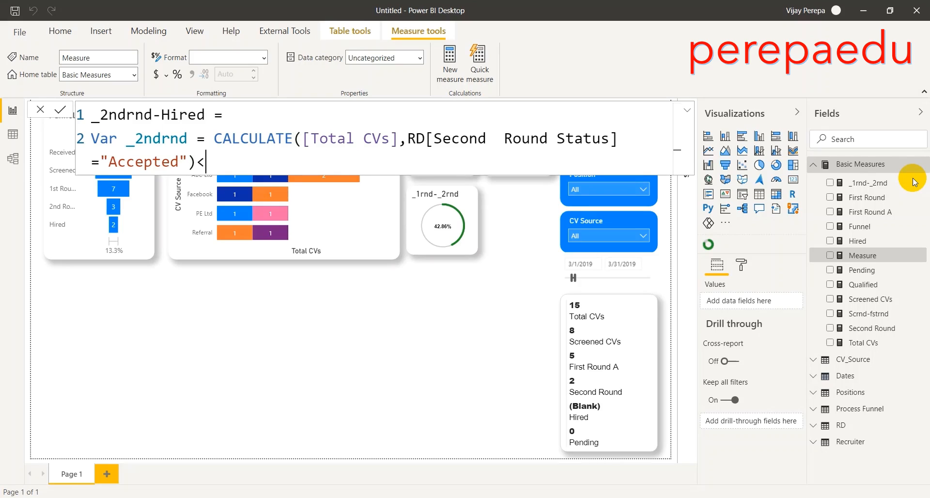
{"action": "type", "text": ","}
{"action": "key", "text": "shift+Return"}
{"action": "key", "text": "BackSpace"}
{"action": "key", "text": "BackSpace"}
Step: Declare a second variable, hired, on a new line as CALCULATE([Total CVs],RD[3rd Round status]="Hired")
{"action": "key", "text": "shift+Return"}
{"action": "type", "text": "Var _"}
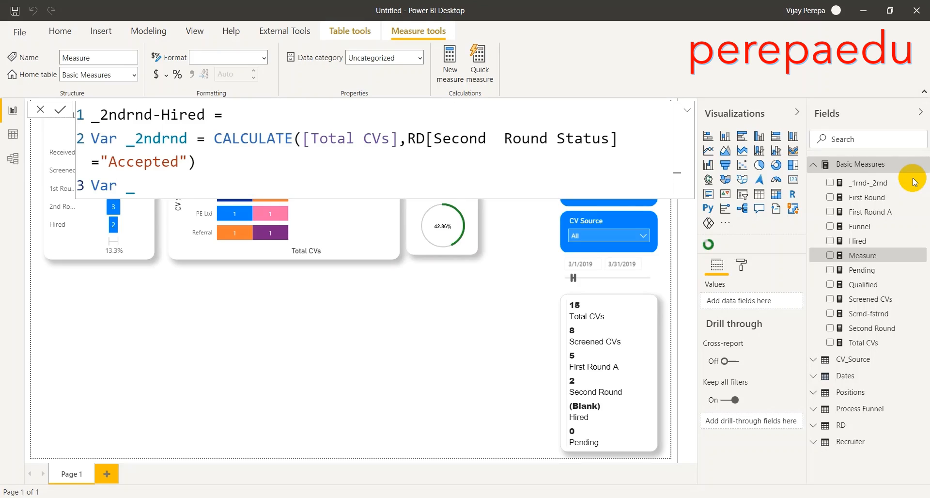
{"action": "key", "text": "BackSpace"}
{"action": "type", "text": "hired = CALCULATE([Total CVs]"}
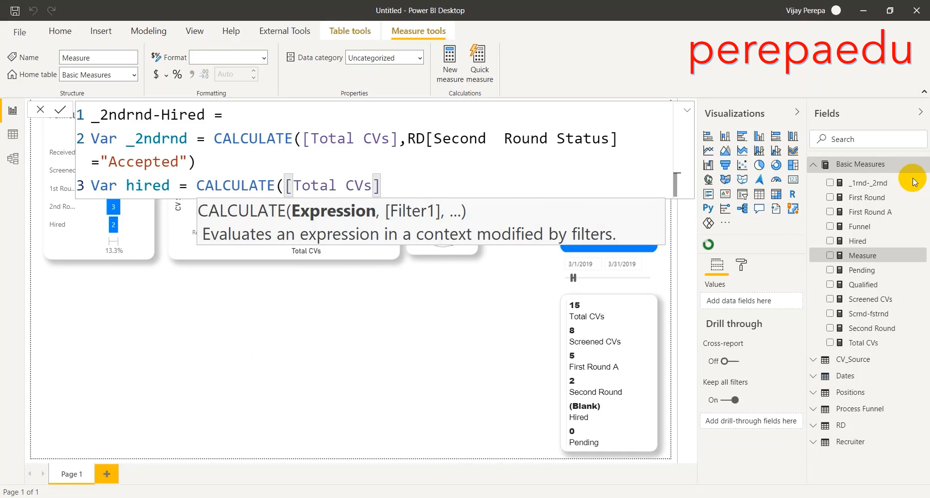
{"action": "type", "text": ","}
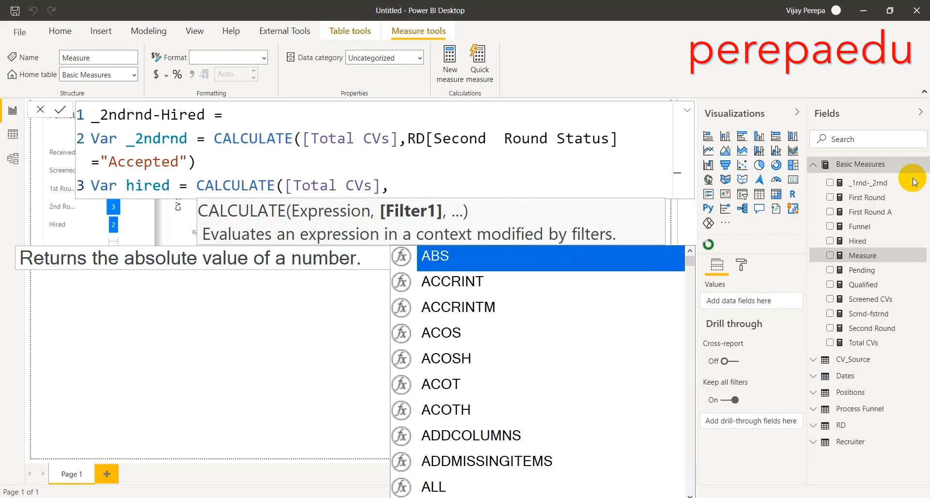
{"action": "type", "text": "rd"}
{"action": "key", "text": "Down"}
{"action": "key", "text": "Down"}
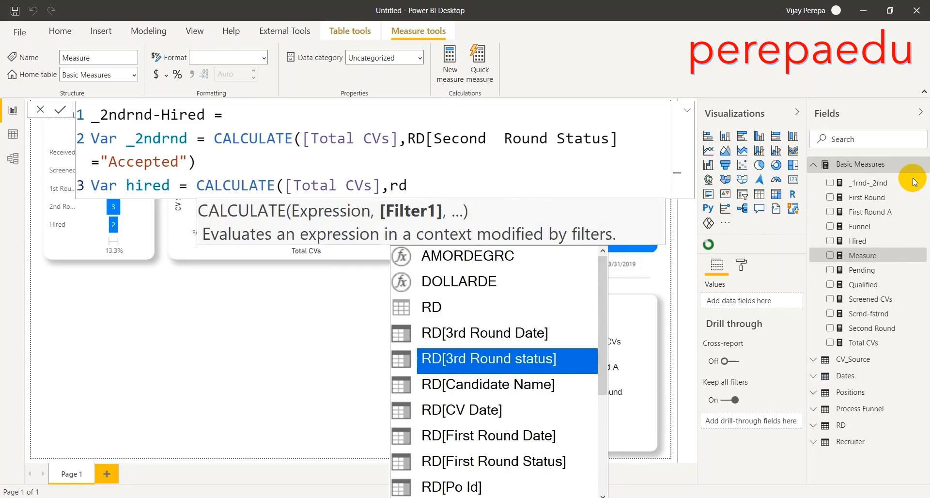
{"action": "key", "text": "Tab"}
{"action": "type", "text": "=\"Hired\")"}
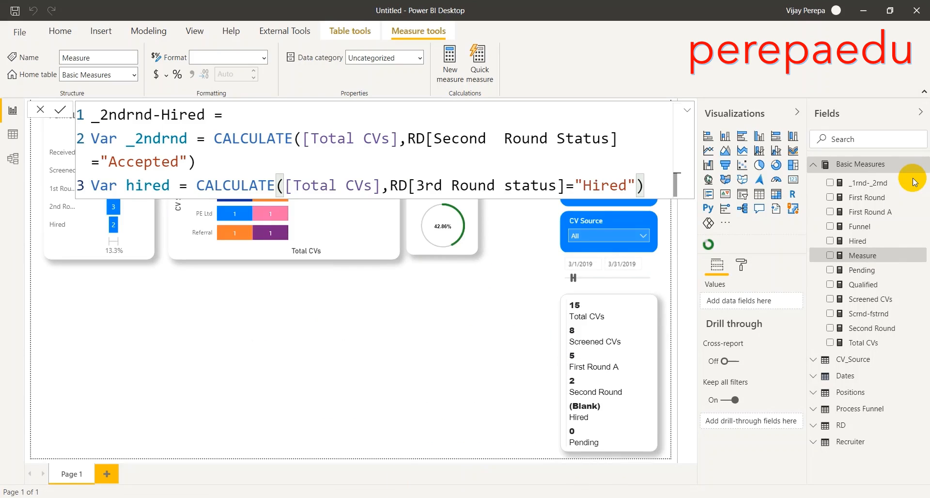
Step: Add a return section to the _2ndrnd-Hired measure and begin a DIVIDE expression with the hired variable as numerator
{"action": "key", "text": "Return"}
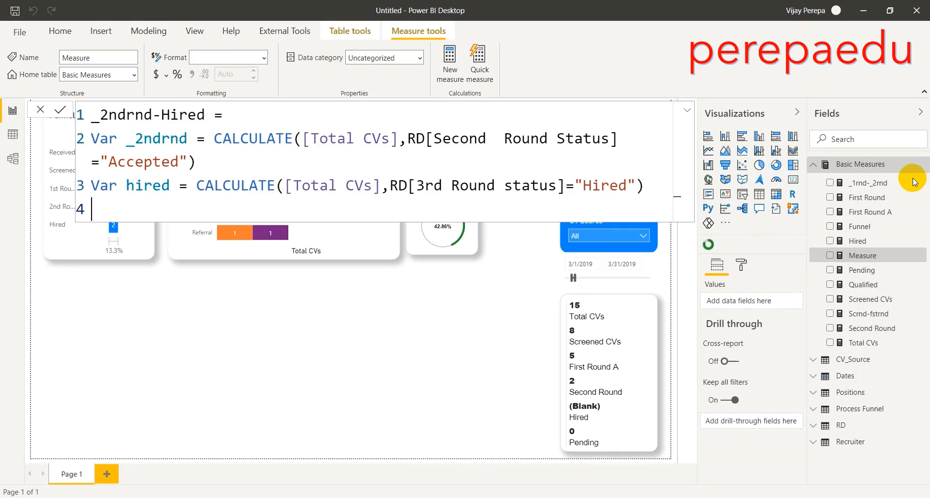
{"action": "type", "text": "return"}
{"action": "key", "text": "Return"}
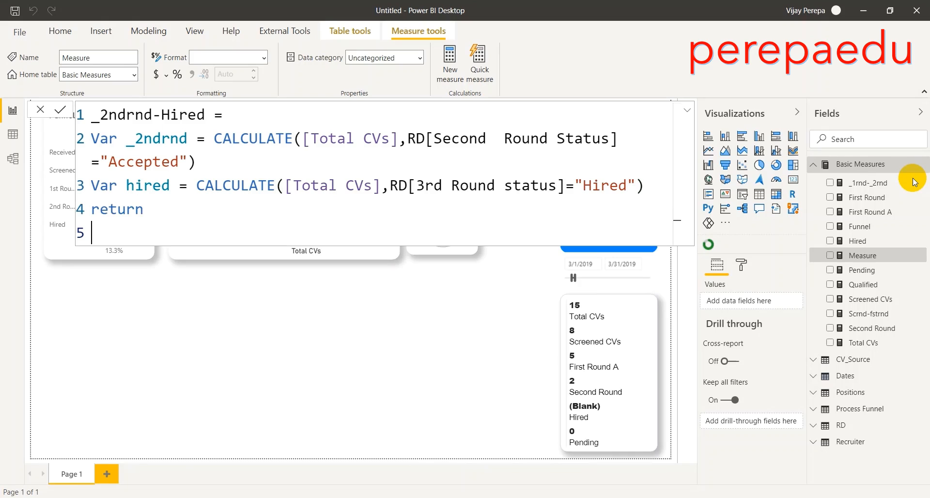
{"action": "type", "text": "DIVIDE("}
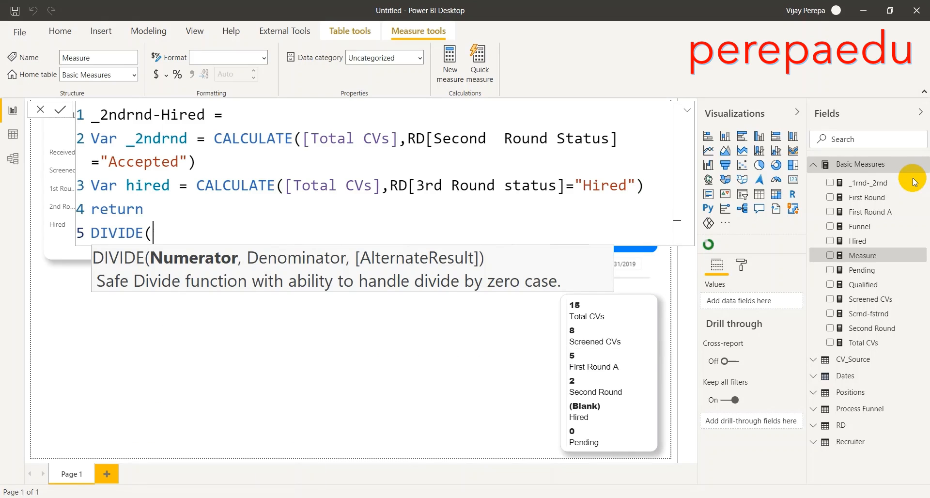
{"action": "type", "text": "hire"}
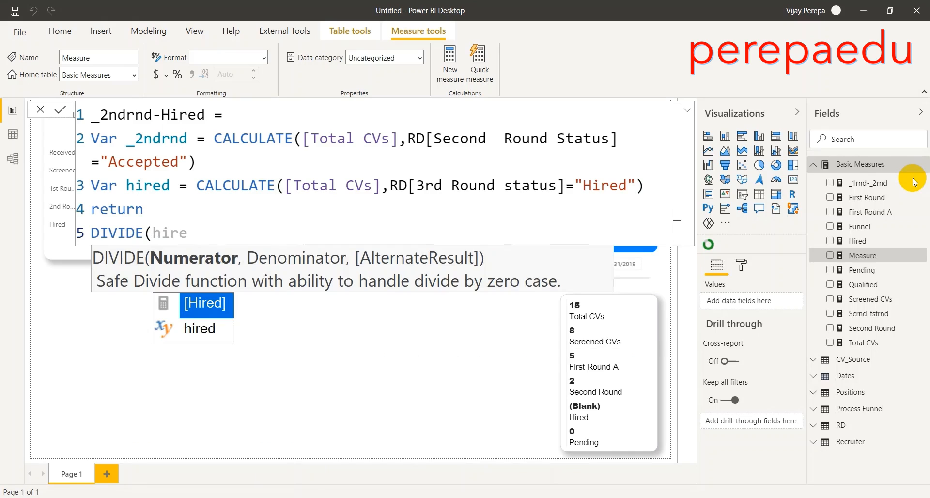
{"action": "key", "text": "Tab"}
{"action": "key", "text": "BackSpace"}
{"action": "key", "text": "BackSpace"}
{"action": "key", "text": "BackSpace"}
{"action": "key", "text": "BackSpace"}
{"action": "key", "text": "BackSpace"}
{"action": "key", "text": "BackSpace"}
{"action": "key", "text": "BackSpace"}
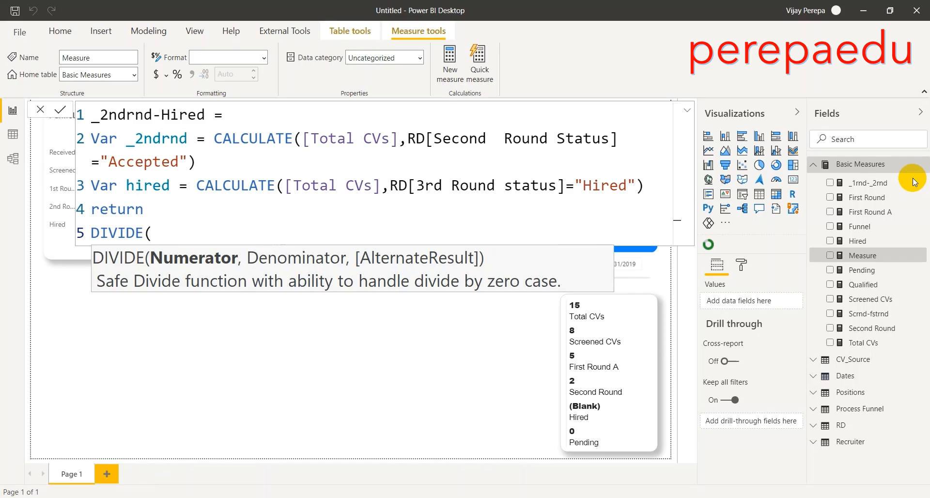
{"action": "type", "text": "ired,"}
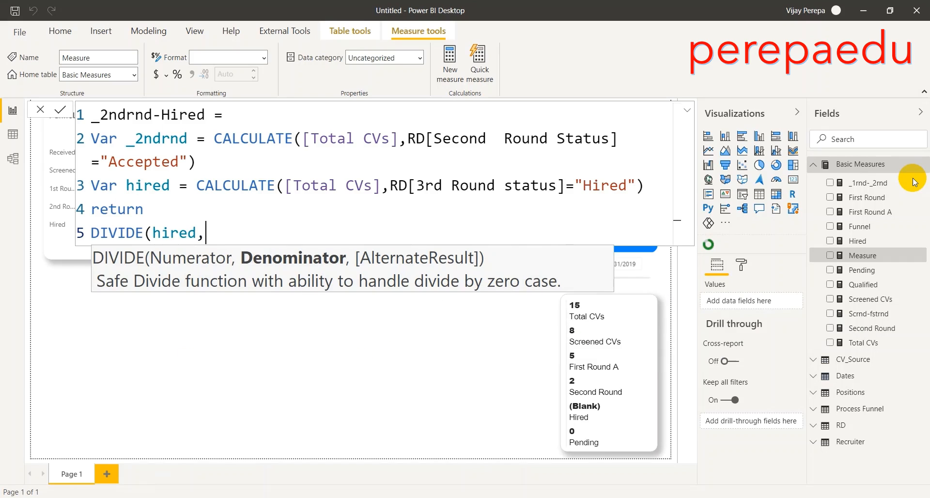
Step: Complete the DIVIDE expression with _2ndrnd as denominator and 0 as alternate result, and commit the measure
{"action": "type", "text": " _"}
{"action": "key", "text": "Down"}
{"action": "key", "text": "Tab"}
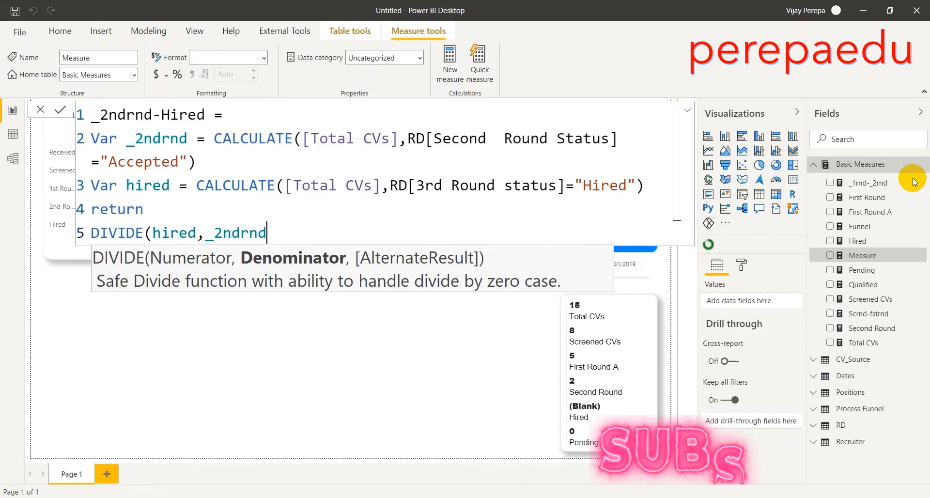
{"action": "type", "text": ",0)"}
{"action": "key", "text": "Return"}
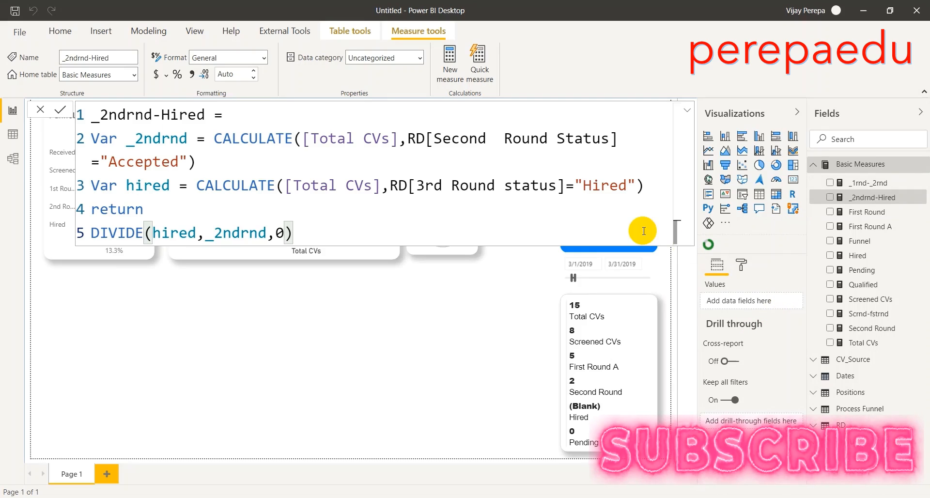
Step: Place a copy of the Qualified donut directly below the Scrnd-fstrnd donut, with the _2ndrnd-Hired measure as its single value
{"action": "left_click", "coordinate": [371, 350]}
{"action": "left_click", "coordinate": [465, 186]}
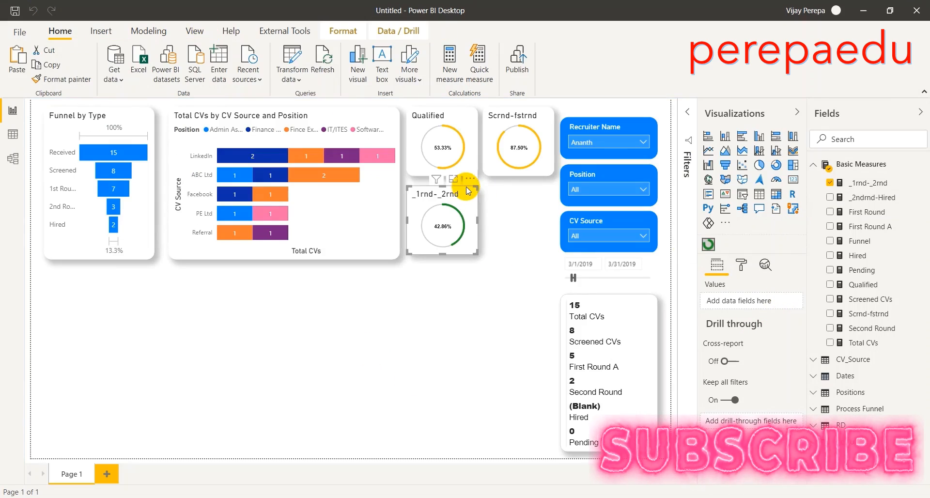
{"action": "left_click", "coordinate": [470, 180]}
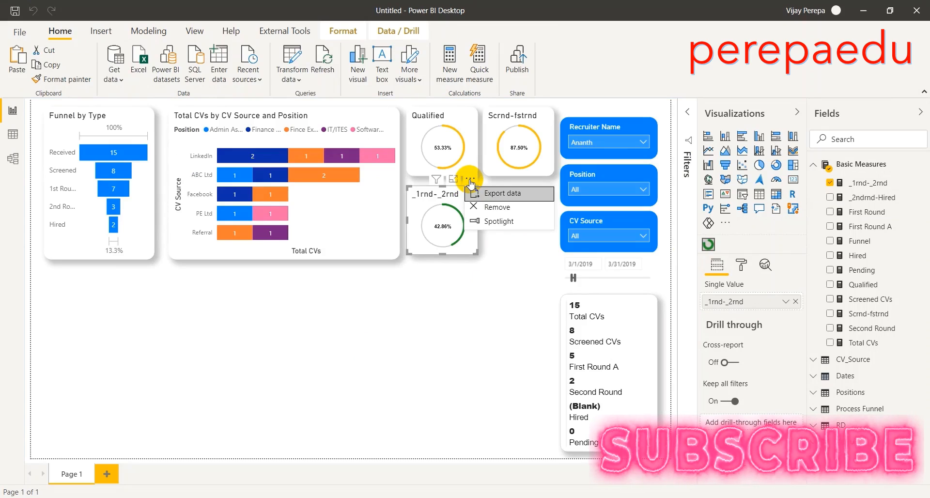
{"action": "left_click", "coordinate": [479, 283]}
{"action": "left_click_drag", "start_coordinate": [462, 164], "coordinate": [466, 169]}
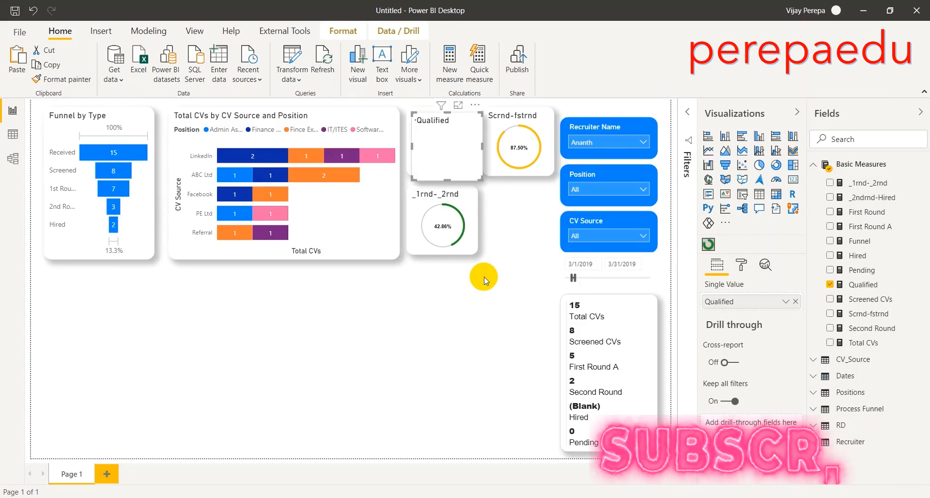
{"action": "left_click_drag", "start_coordinate": [475, 105], "coordinate": [546, 183]}
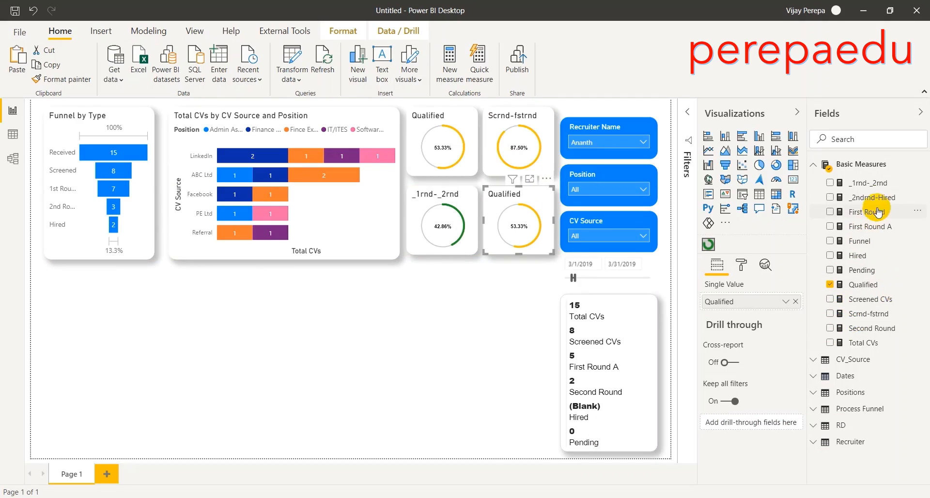
{"action": "left_click_drag", "start_coordinate": [881, 197], "coordinate": [771, 300]}
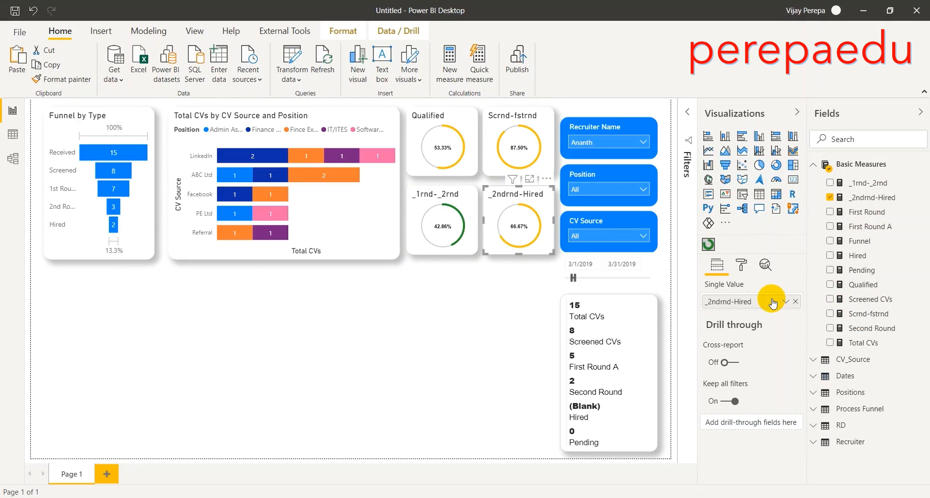
{"action": "left_click", "coordinate": [319, 358]}
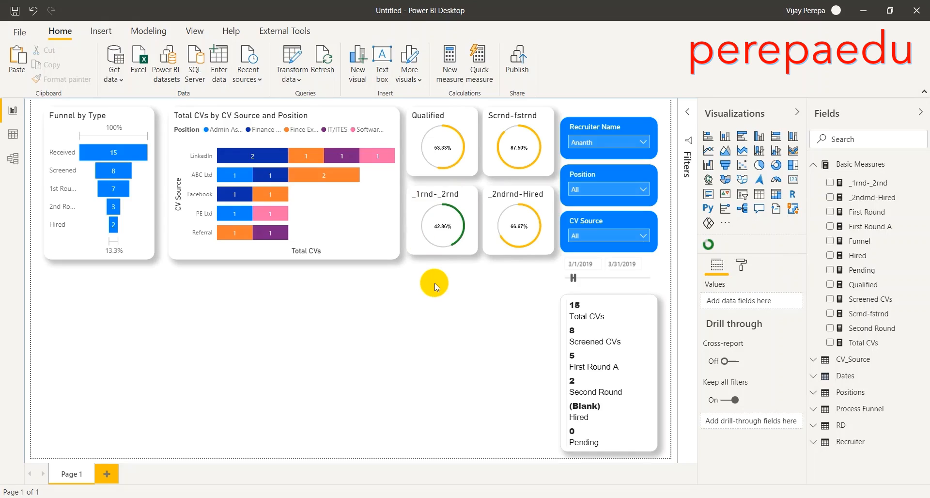
{"action": "mouse_move", "coordinate": [117, 209]}
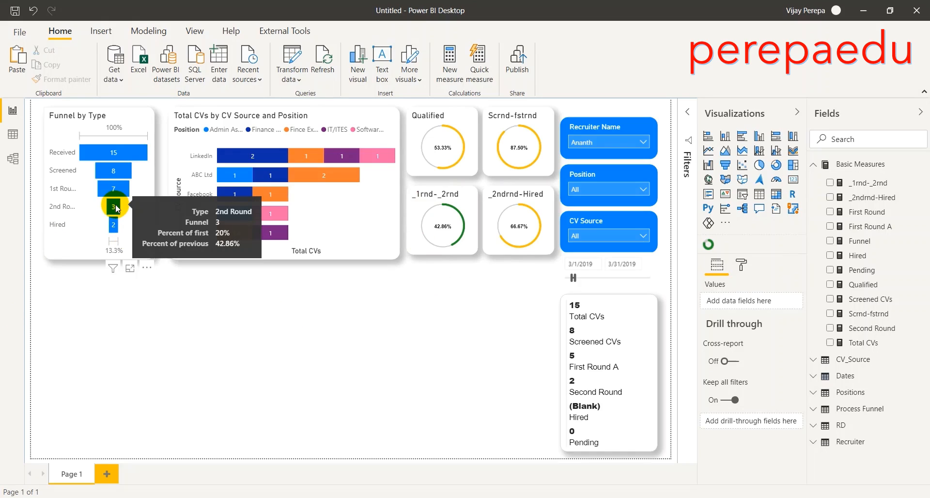
{"action": "mouse_move", "coordinate": [114, 229]}
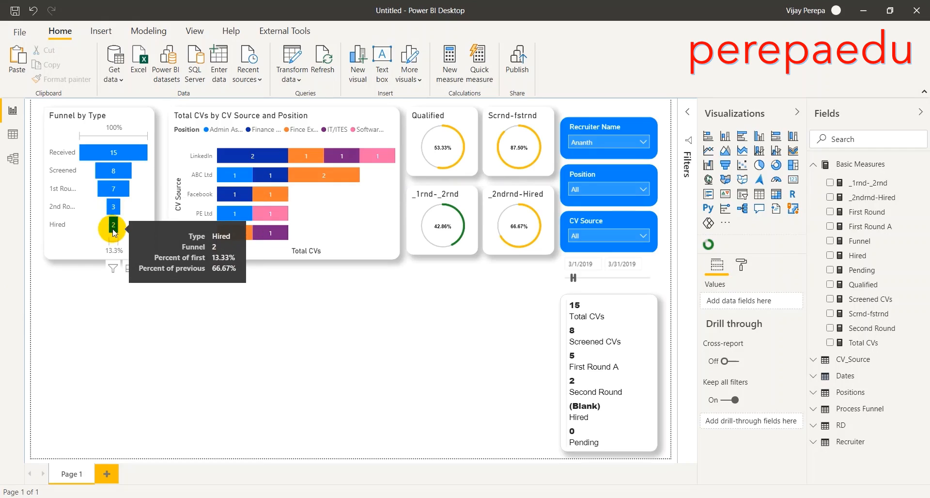
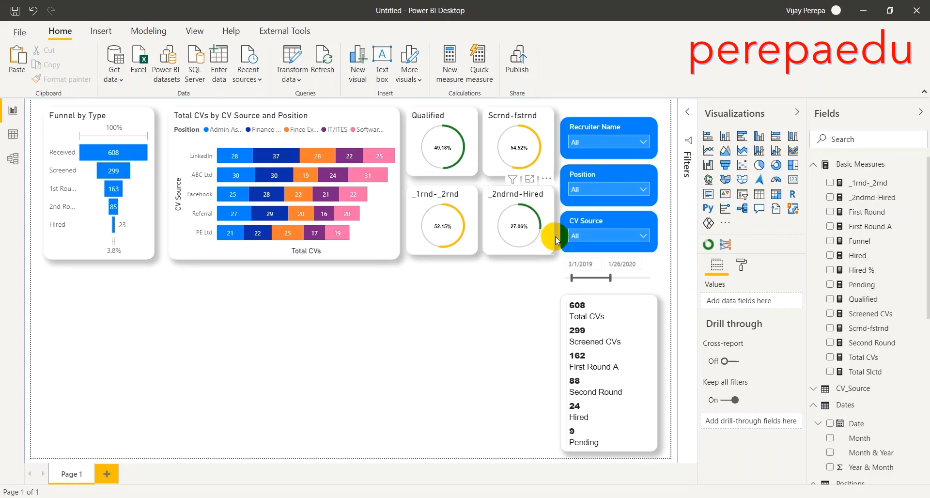
Step: Review the formulas of the Total Slctd and Hired % measures in the Basic Measures table
{"action": "left_click", "coordinate": [879, 376]}
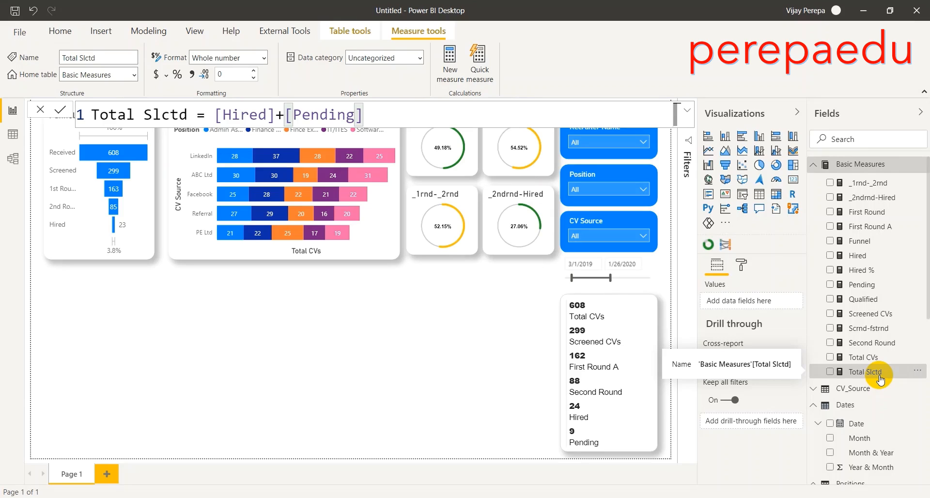
{"action": "left_click", "coordinate": [872, 275]}
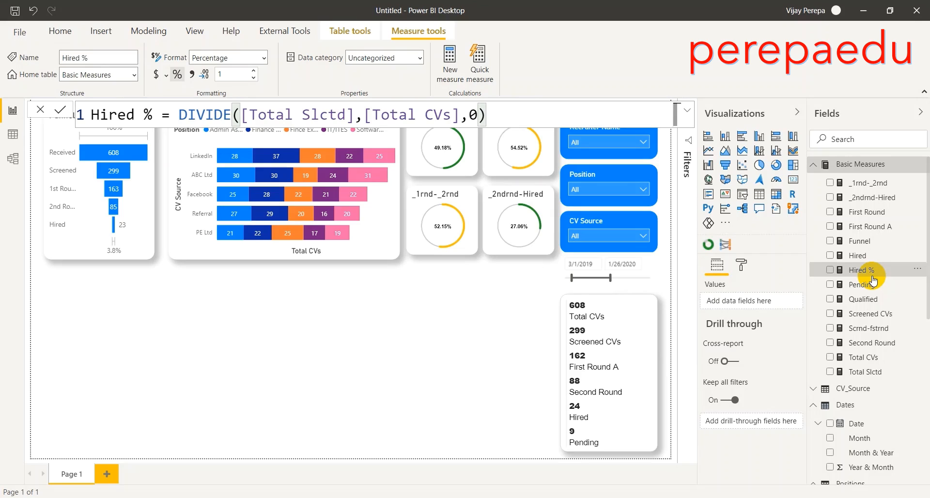
{"action": "left_click", "coordinate": [420, 379]}
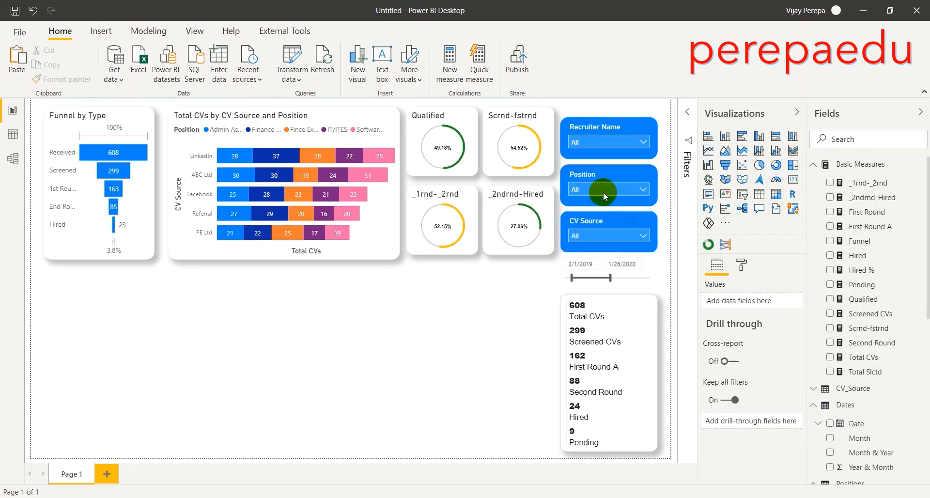
Step: Insert a line and clustered column chart directly below the funnel chart and make it slightly wider than the funnel
{"action": "left_click", "coordinate": [776, 156]}
{"action": "left_click_drag", "start_coordinate": [141, 380], "coordinate": [141, 363]}
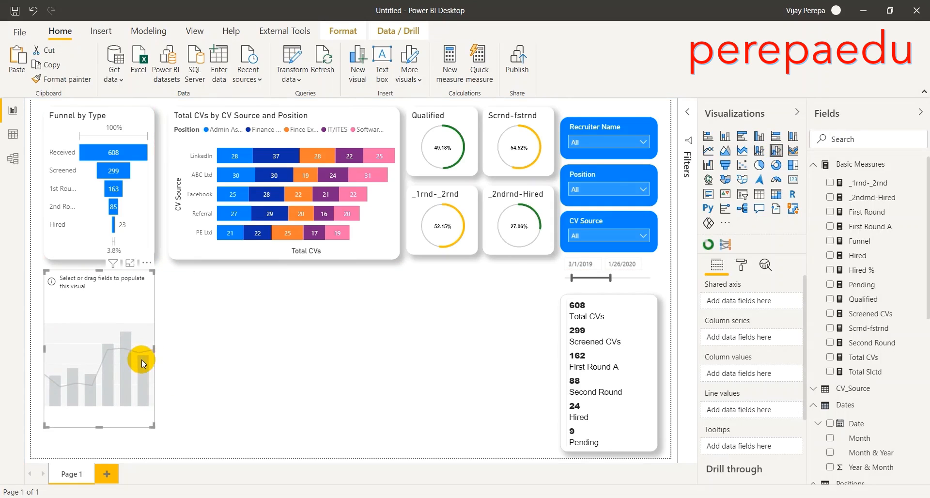
{"action": "left_click_drag", "start_coordinate": [152, 426], "coordinate": [177, 430]}
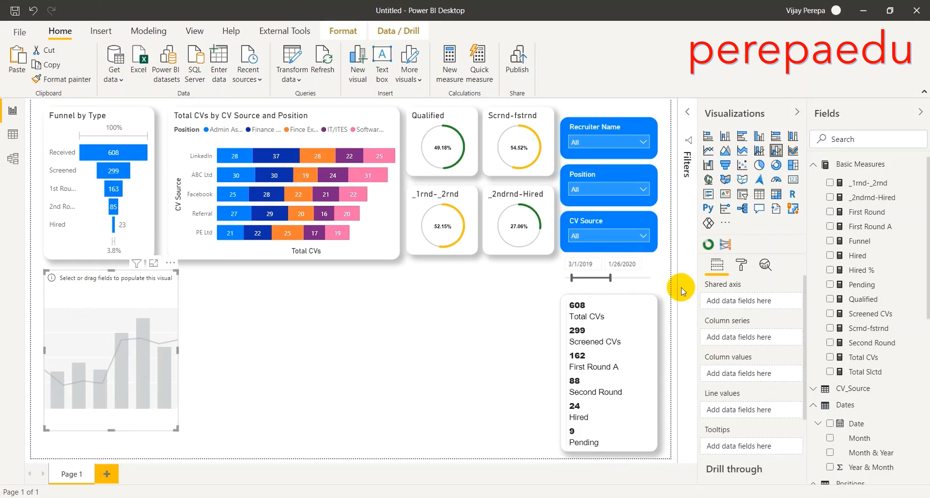
Step: Set the combo chart's shared axis to Recruiter Name, its column values to Total CVs and Total Slctd, and its line values to Hired %
{"action": "scroll", "coordinate": [914, 385], "scroll_direction": "down", "scroll_amount": 7}
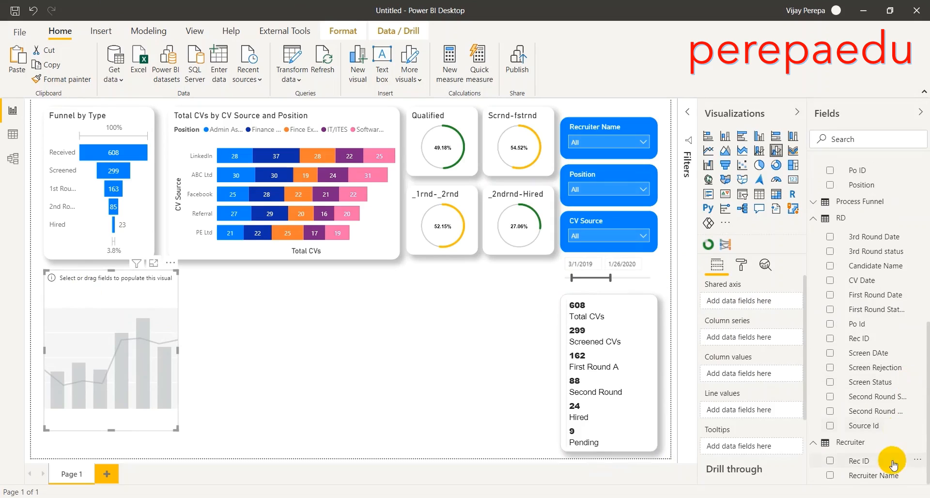
{"action": "left_click_drag", "start_coordinate": [883, 476], "coordinate": [754, 304]}
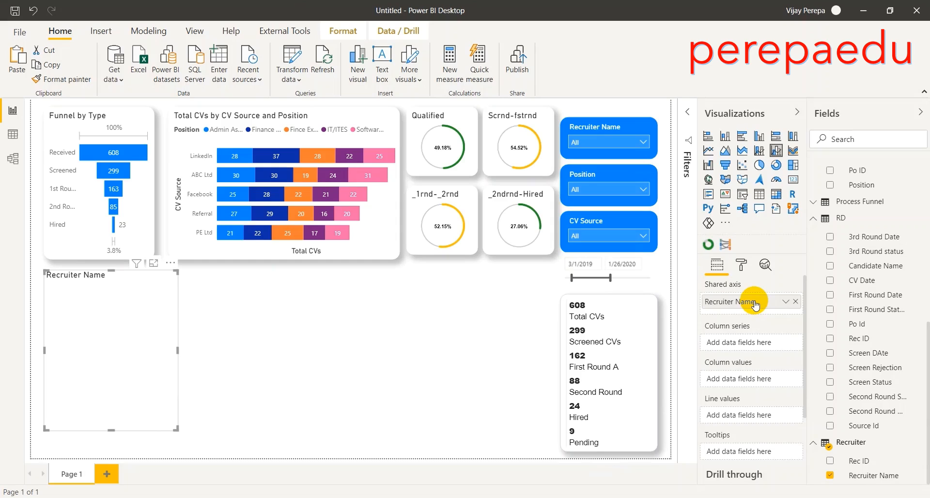
{"action": "scroll", "coordinate": [867, 349], "scroll_direction": "up", "scroll_amount": 5}
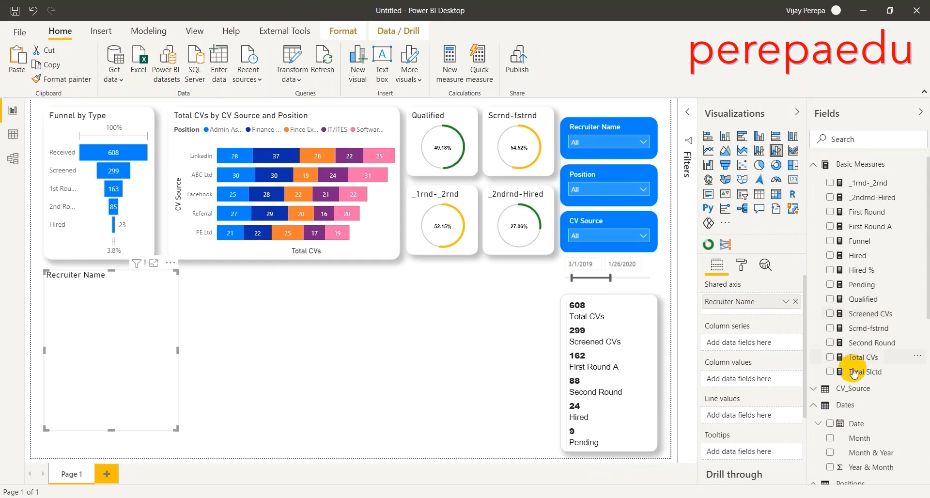
{"action": "left_click_drag", "start_coordinate": [854, 373], "coordinate": [760, 379]}
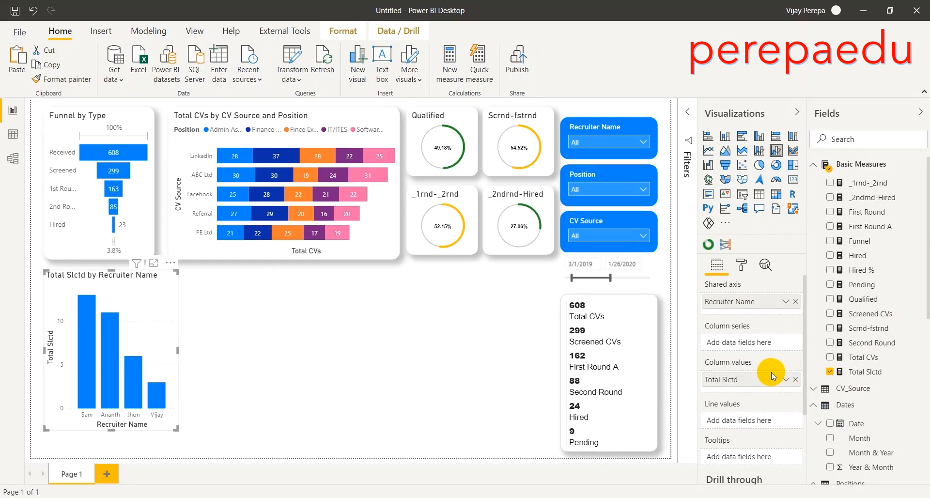
{"action": "left_click_drag", "start_coordinate": [864, 357], "coordinate": [758, 379]}
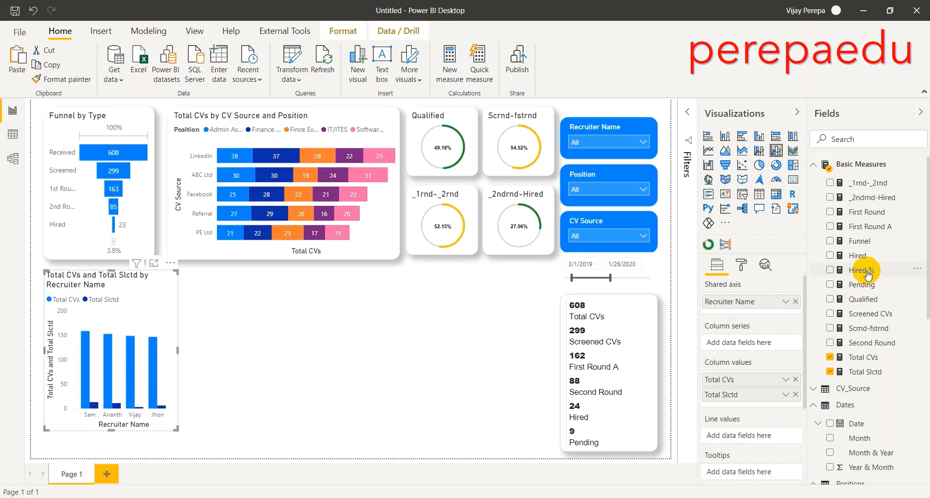
{"action": "left_click_drag", "start_coordinate": [860, 270], "coordinate": [737, 436]}
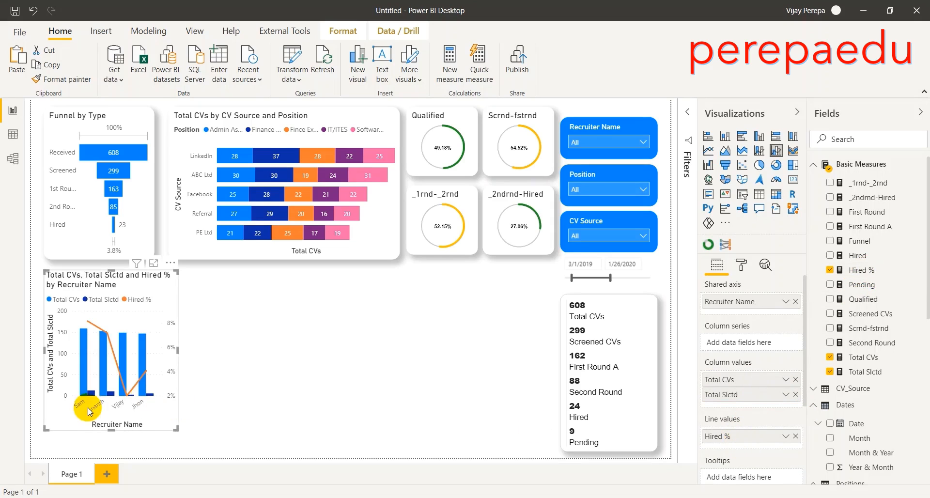
Step: Widen the recruiter combo chart until its title fits on one line, and copy the CV Source and Position chart's formatting onto it
{"action": "left_click_drag", "start_coordinate": [175, 429], "coordinate": [246, 423]}
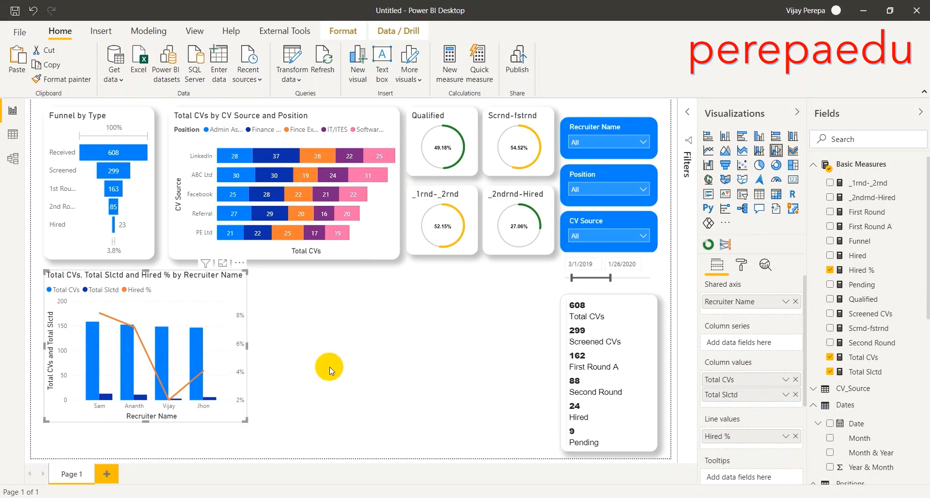
{"action": "left_click", "coordinate": [394, 111]}
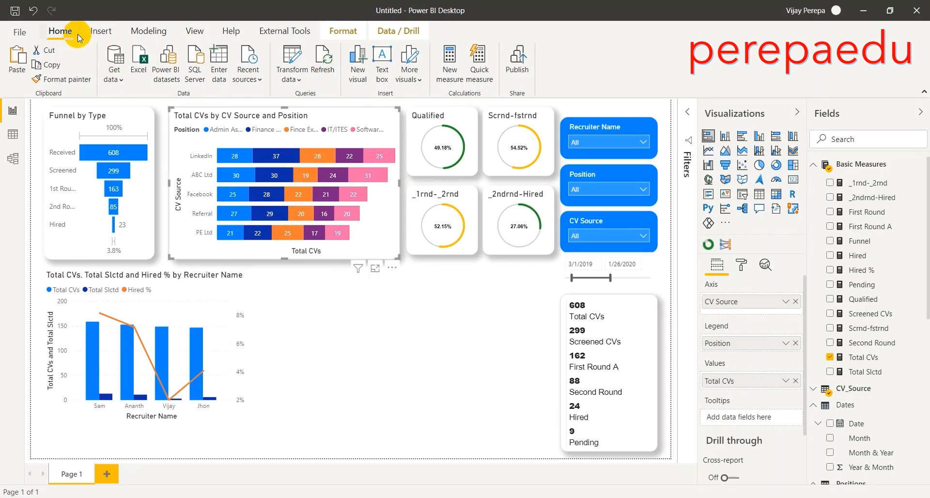
{"action": "left_click", "coordinate": [81, 83]}
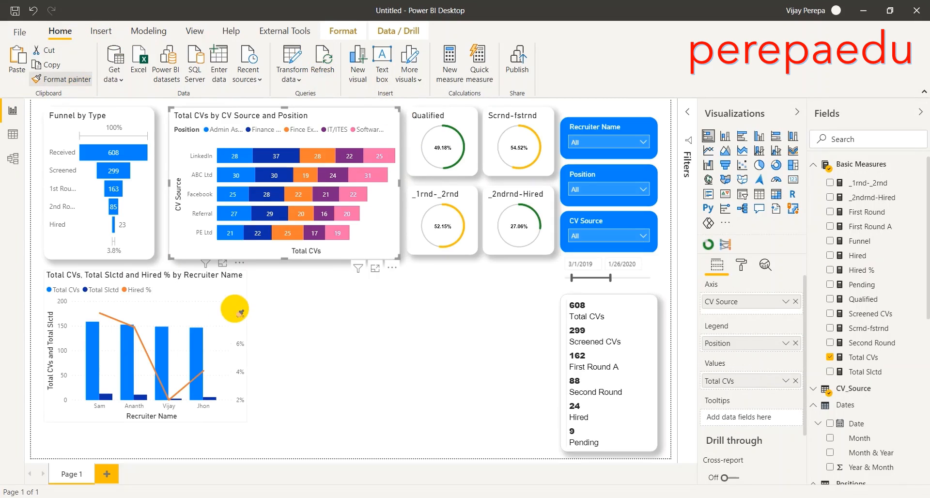
{"action": "left_click", "coordinate": [243, 292]}
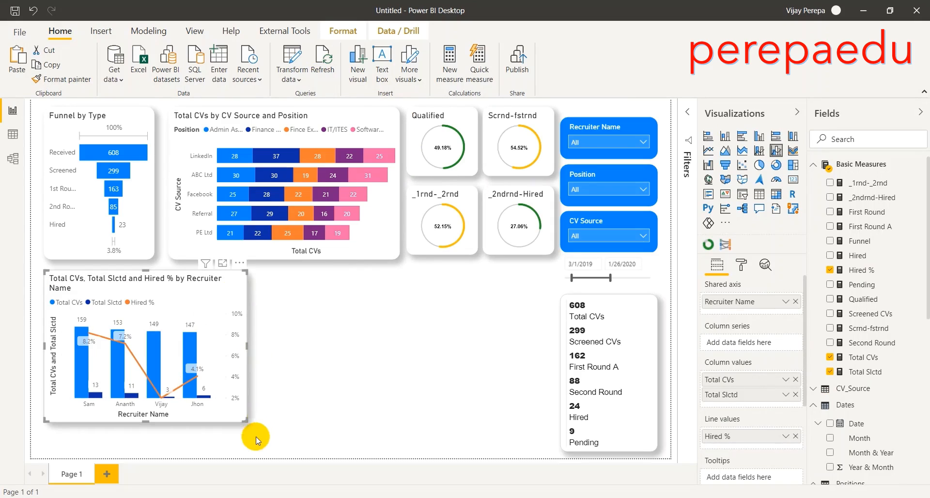
{"action": "left_click_drag", "start_coordinate": [243, 419], "coordinate": [278, 419]}
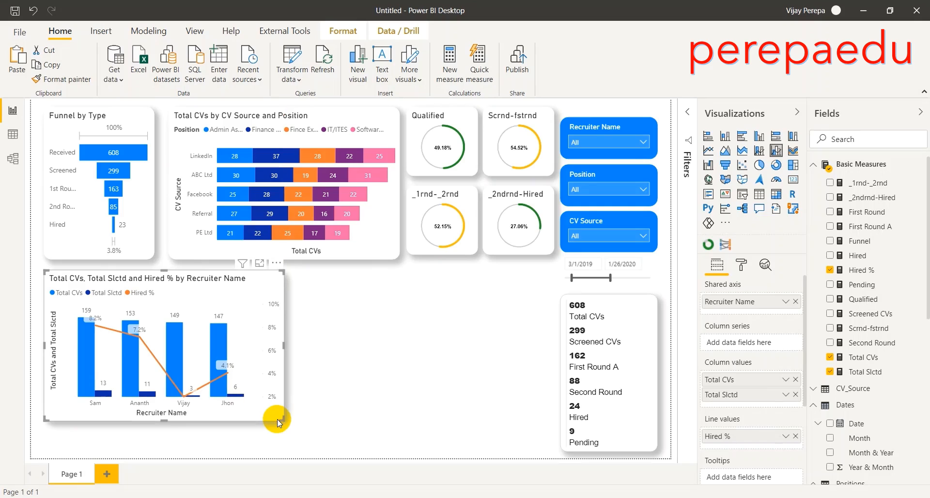
{"action": "left_click", "coordinate": [310, 398]}
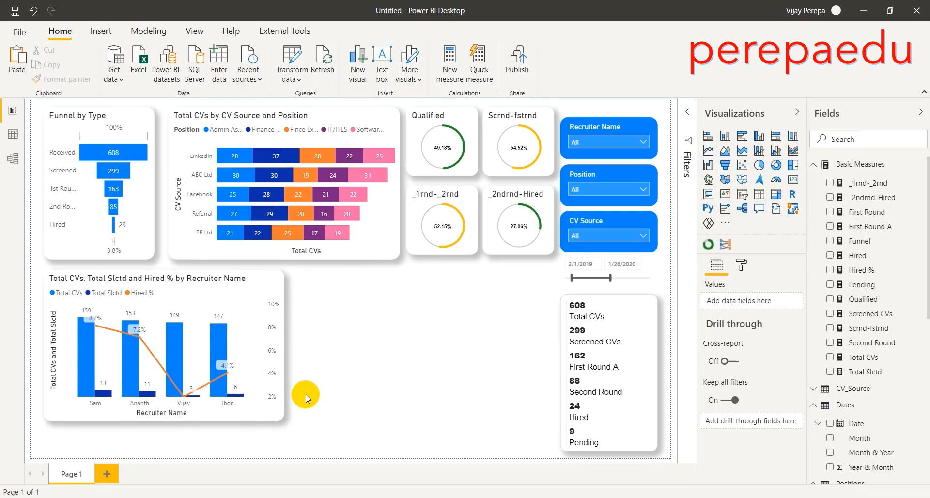
{"action": "left_click", "coordinate": [246, 302]}
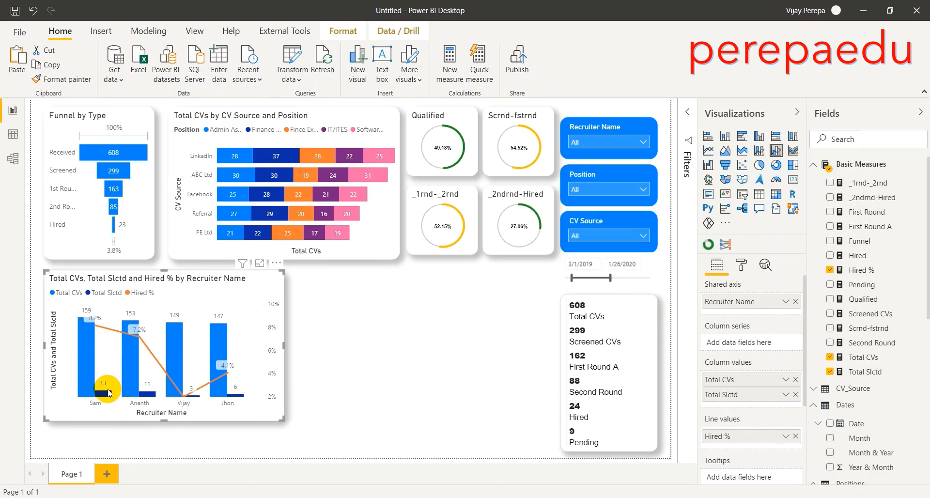
Step: Insert a smart narrative beside the recruiter combo chart, widen it to nearly reach the summary card, and shift it slightly away from the chart
{"action": "mouse_move", "coordinate": [103, 400]}
{"action": "mouse_move", "coordinate": [95, 325]}
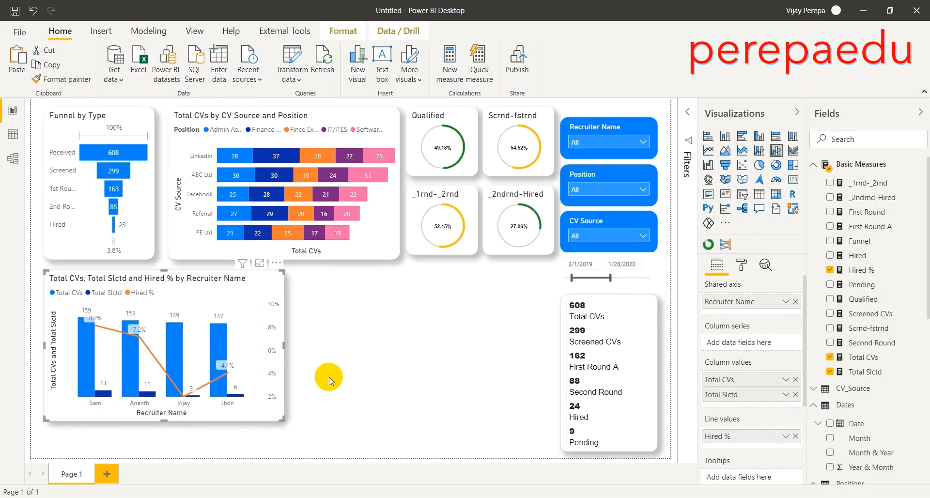
{"action": "left_click", "coordinate": [324, 392]}
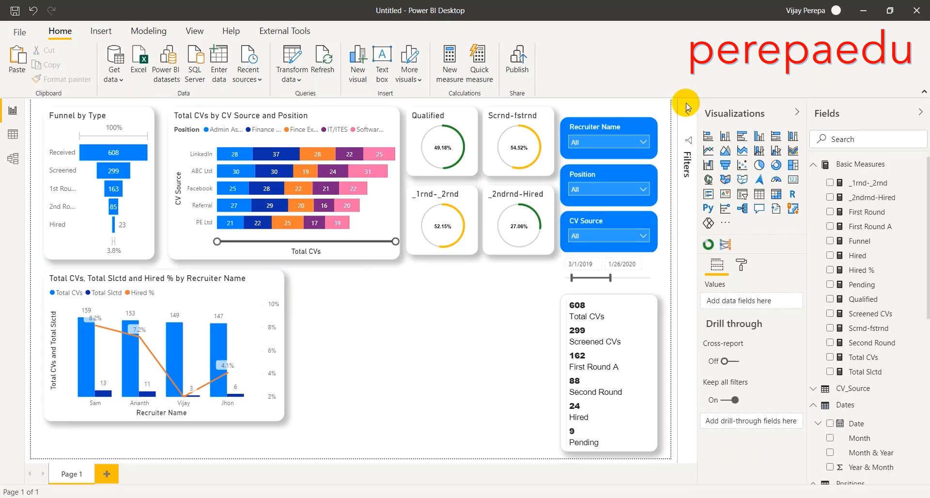
{"action": "left_click", "coordinate": [489, 362]}
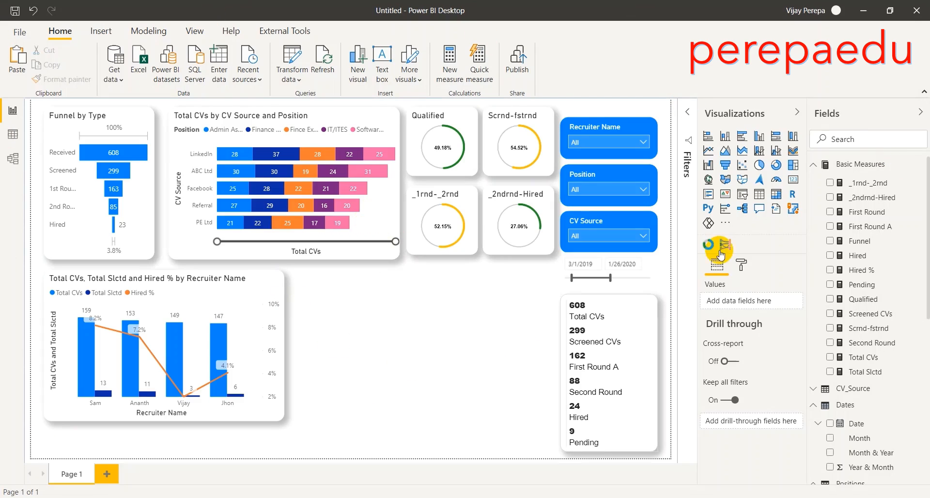
{"action": "left_click", "coordinate": [774, 210]}
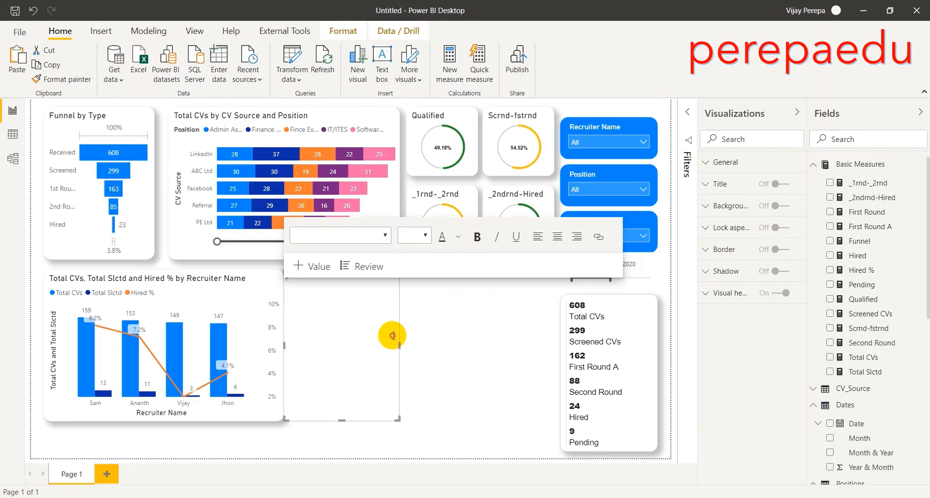
{"action": "left_click_drag", "start_coordinate": [396, 419], "coordinate": [526, 428]}
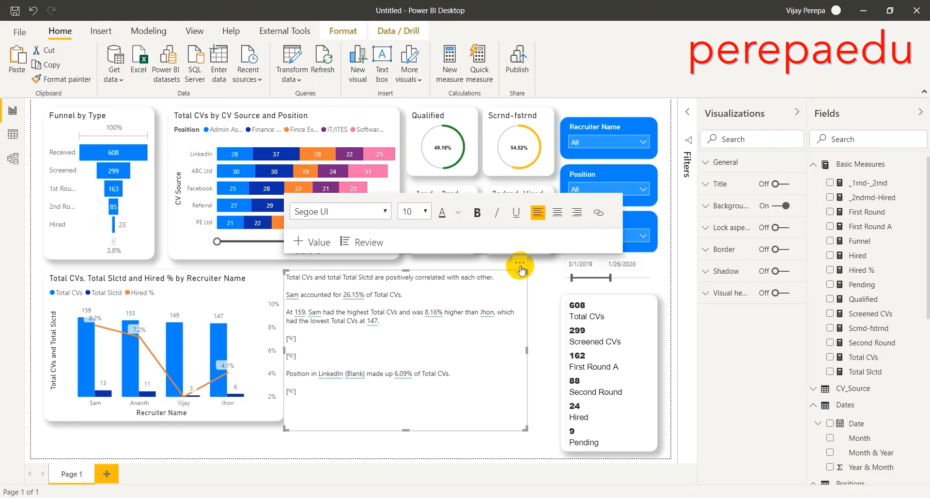
{"action": "left_click_drag", "start_coordinate": [521, 262], "coordinate": [535, 263]}
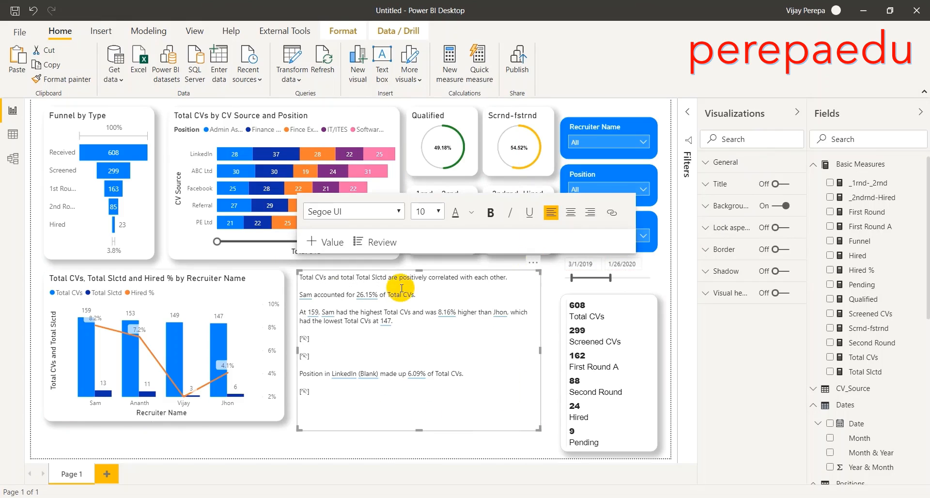
Step: Copy the recruiter combo chart's formatting onto the smart narrative
{"action": "left_click", "coordinate": [279, 284]}
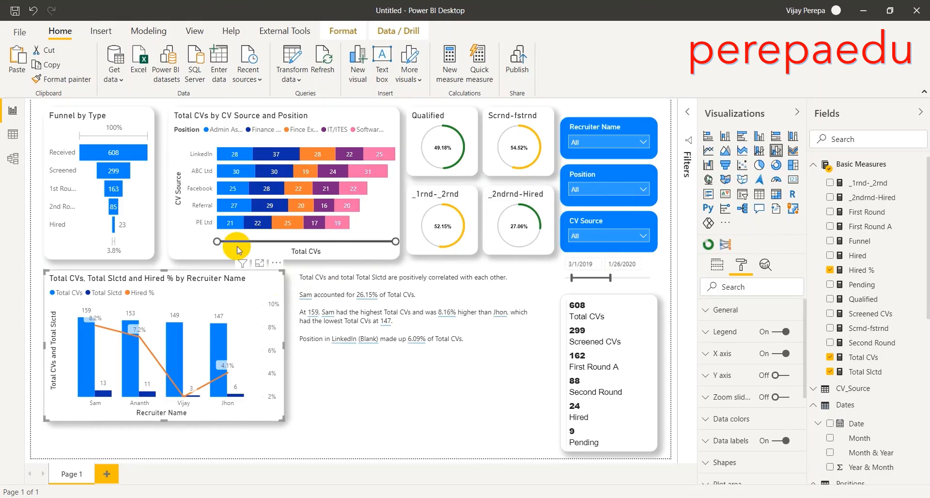
{"action": "left_click", "coordinate": [87, 85]}
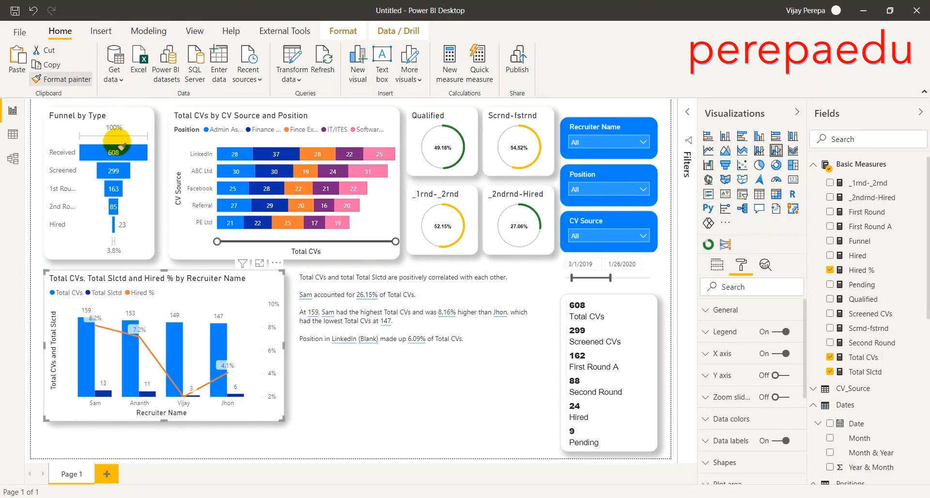
{"action": "left_click", "coordinate": [520, 340]}
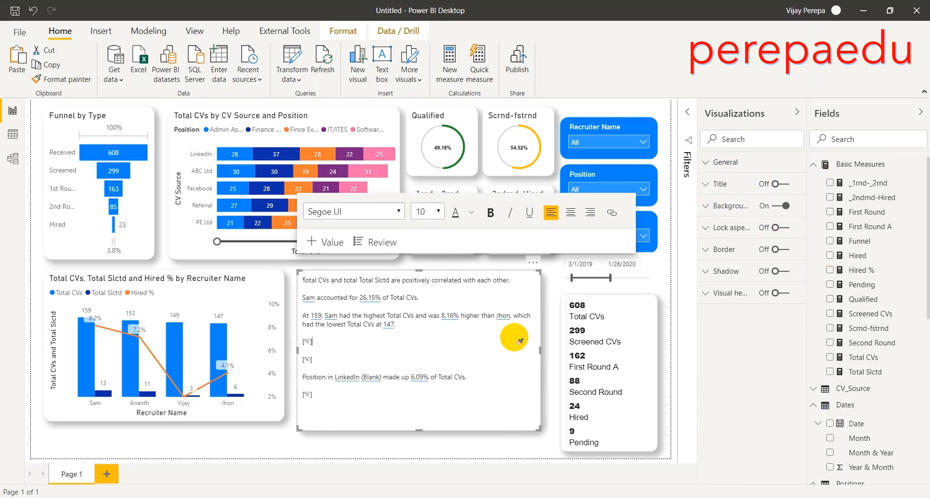
{"action": "left_click", "coordinate": [421, 433]}
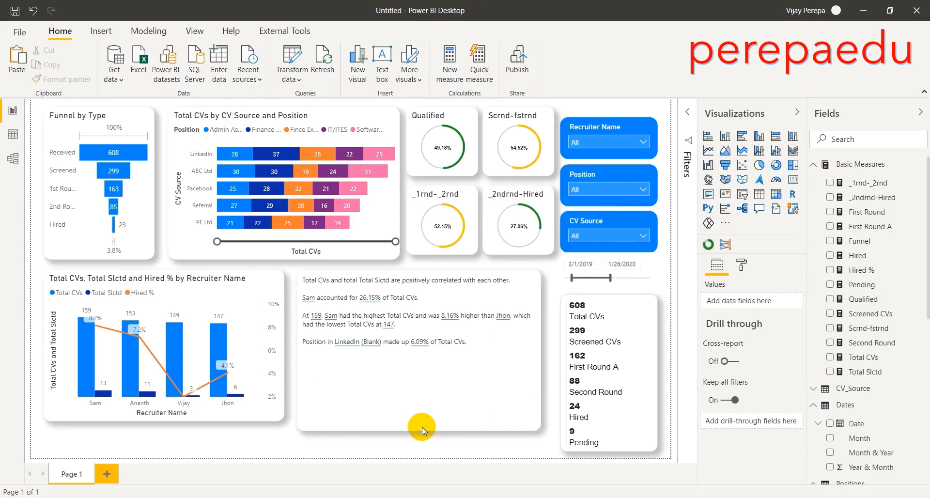
Step: Shorten the smart narrative so its lower edge lines up with the recruiter combo chart's lower edge
{"action": "left_click", "coordinate": [420, 430]}
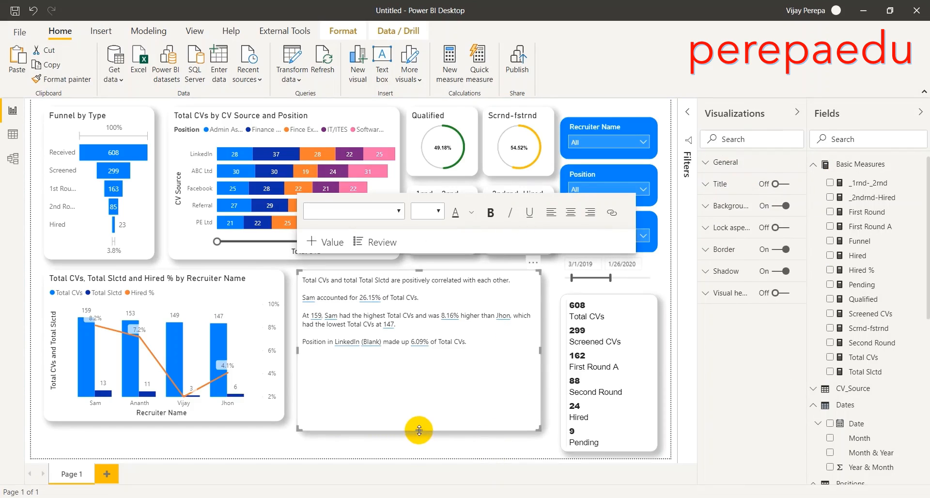
{"action": "left_click_drag", "start_coordinate": [419, 429], "coordinate": [420, 415]}
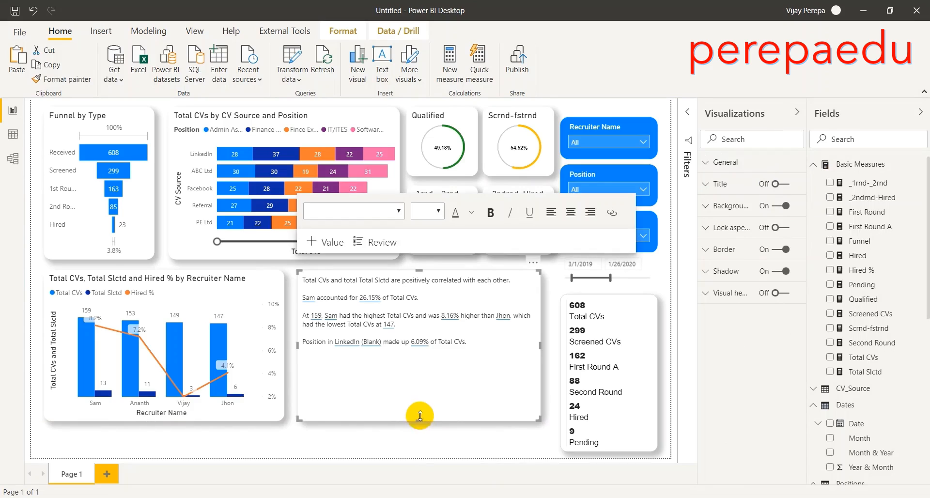
{"action": "left_click", "coordinate": [426, 444]}
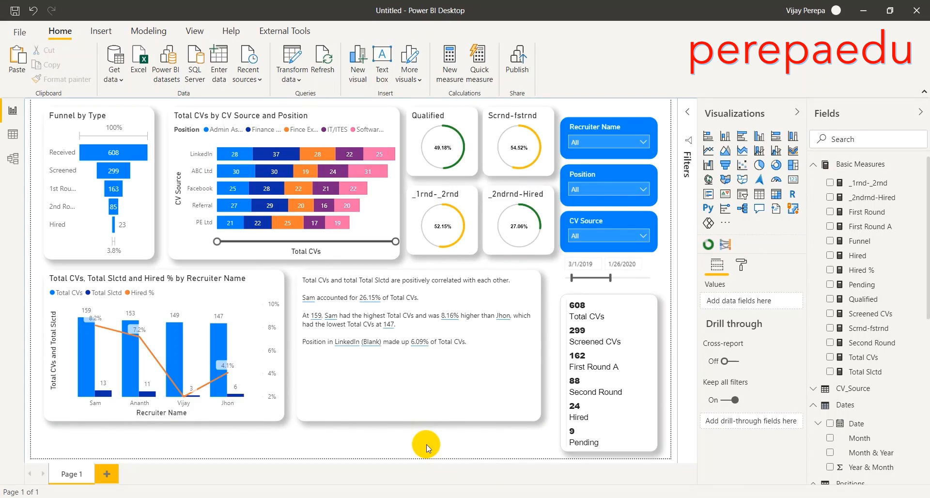